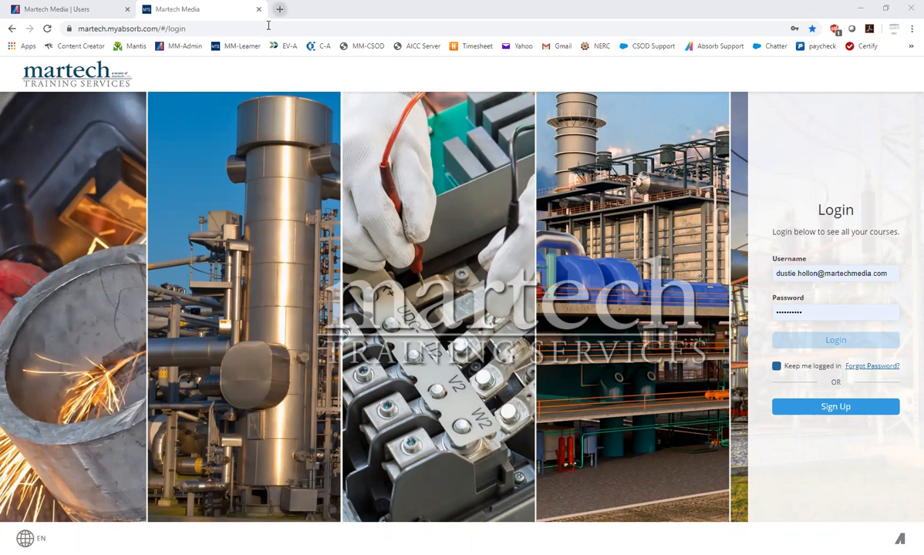
# Open the MM-Admin sign-in page in a new browser tab and compare it with the learner login page
pyautogui.hotkey('ctrl', 't')
pyautogui.click(184, 46)
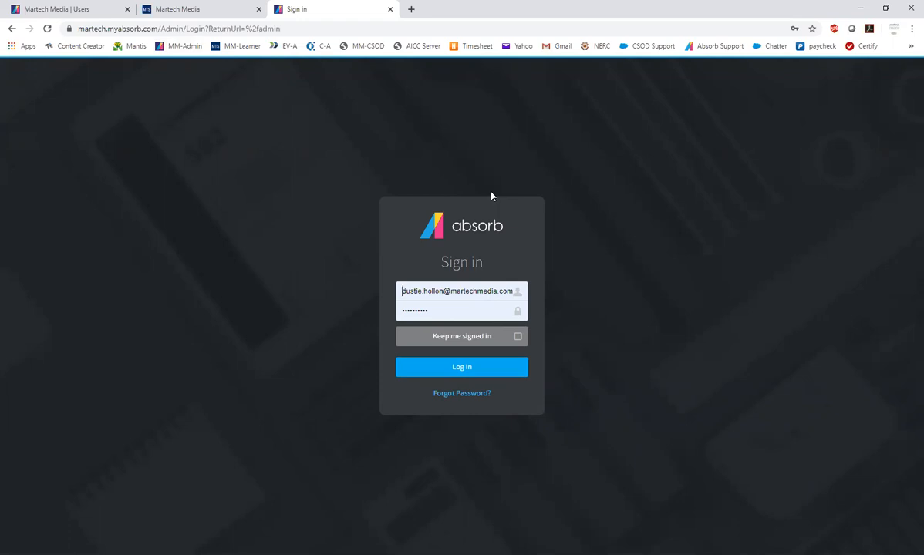
pyautogui.click(176, 9)
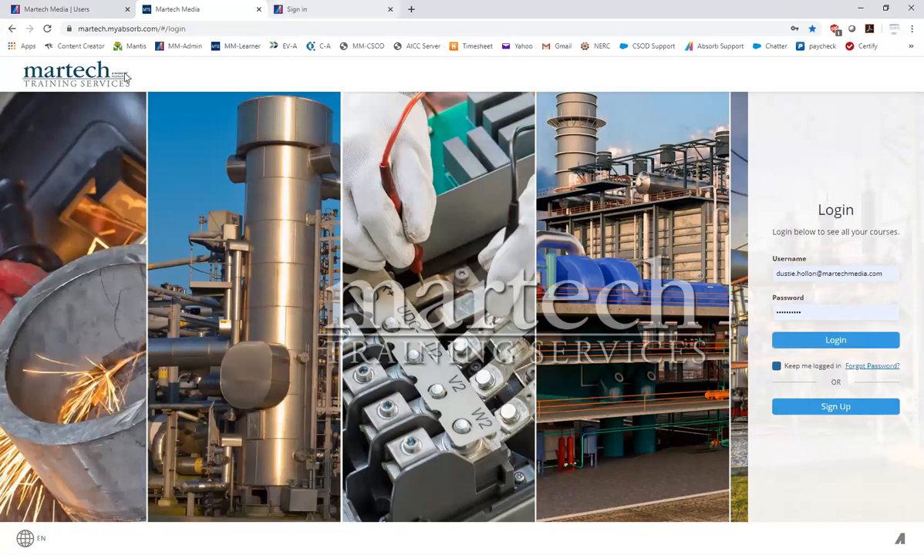
pyautogui.click(308, 10)
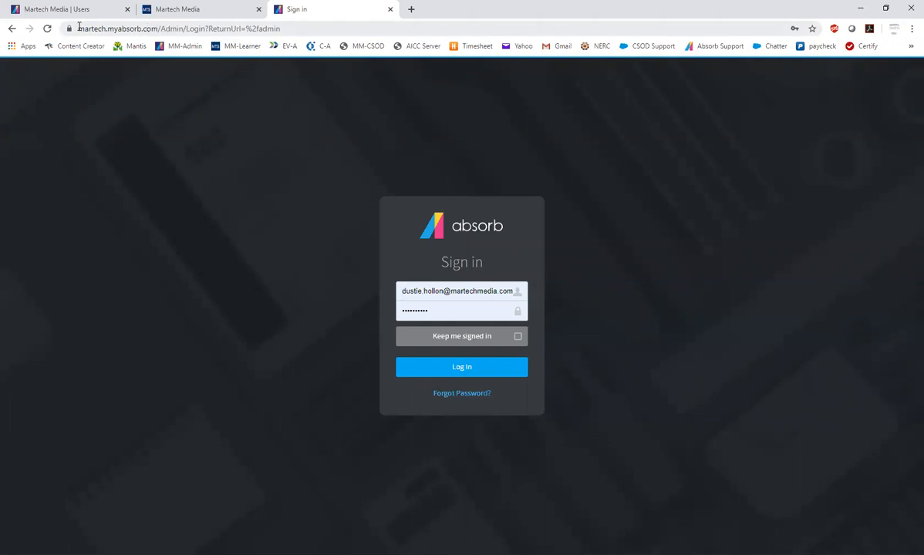
pyautogui.click(181, 10)
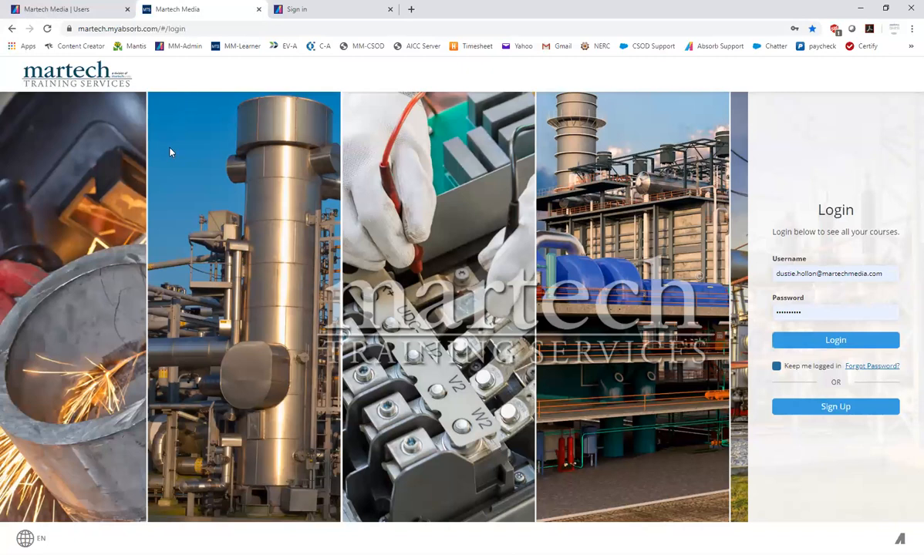
# View the Forgot Password forms of both the learner and admin sites, ending on the learner login page
pyautogui.click(875, 367)
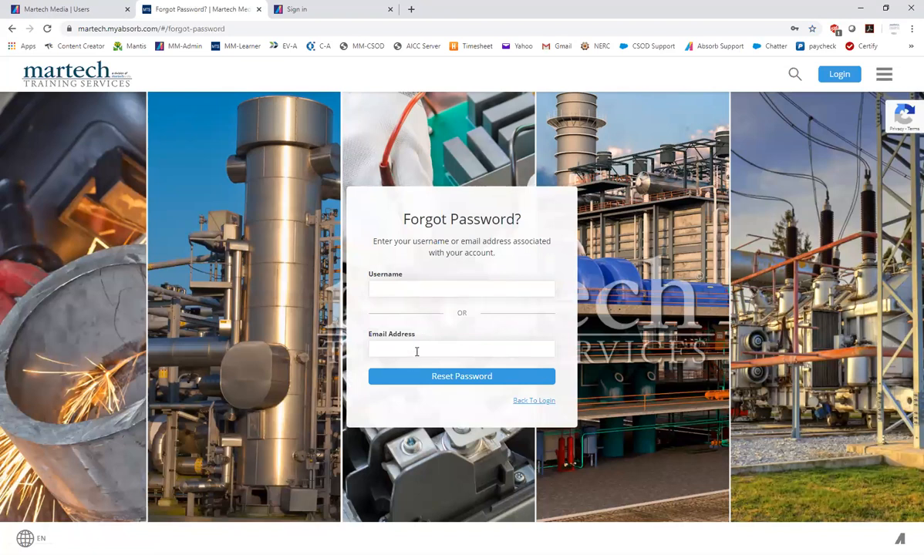
pyautogui.click(518, 401)
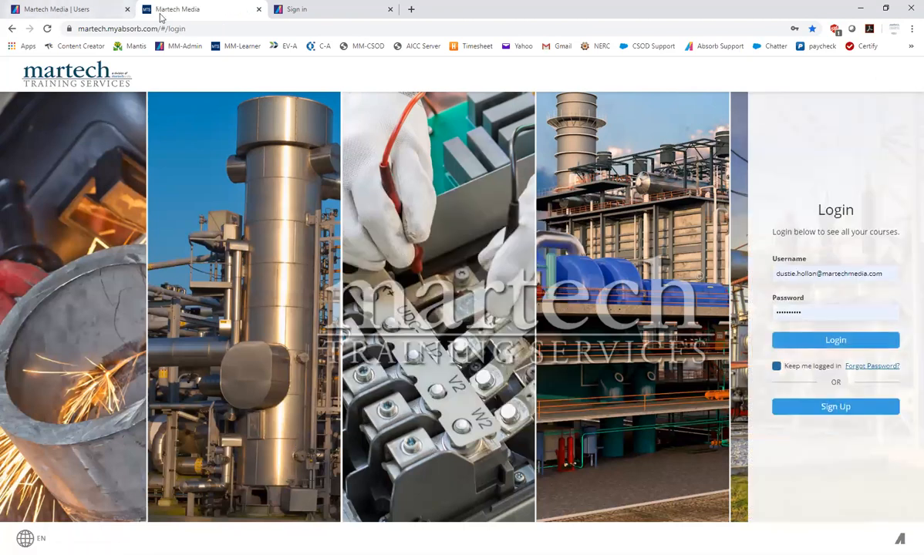
pyautogui.click(308, 10)
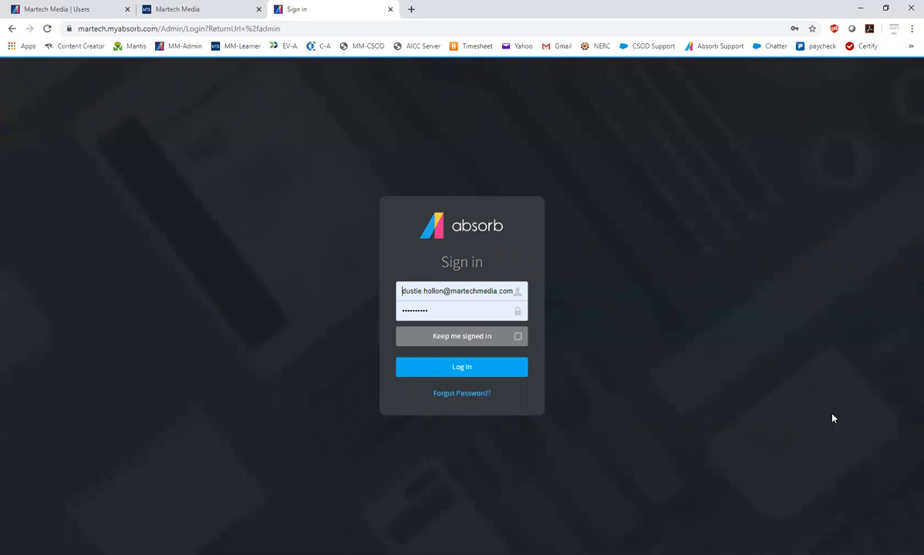
pyautogui.click(463, 394)
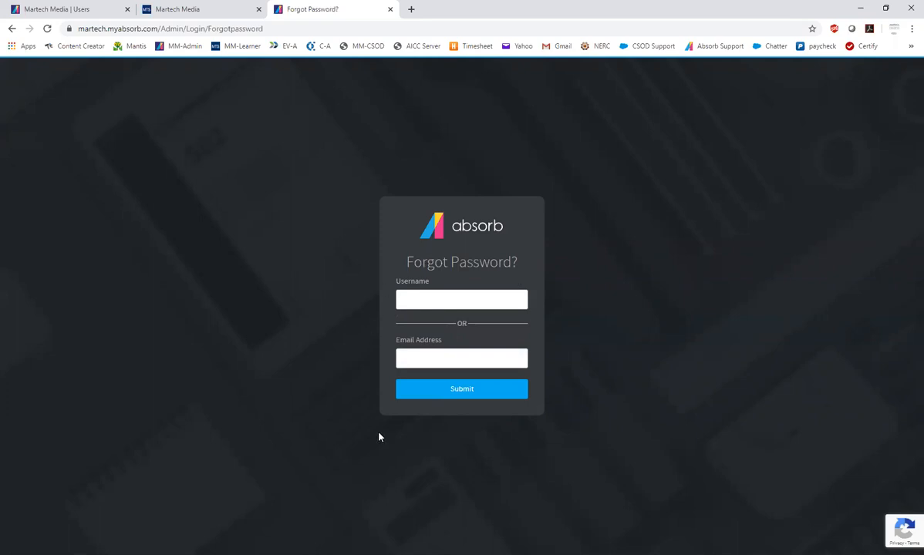
pyautogui.click(196, 10)
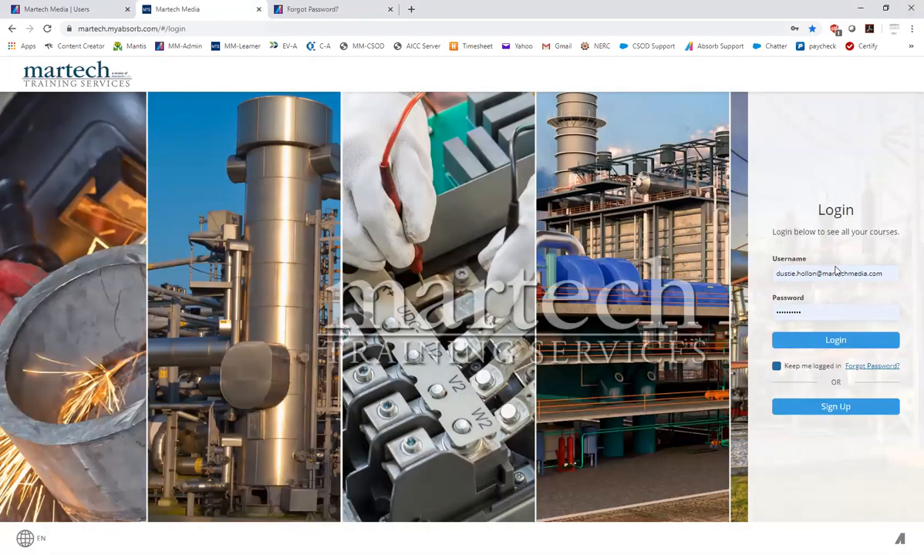
pyautogui.click(839, 342)
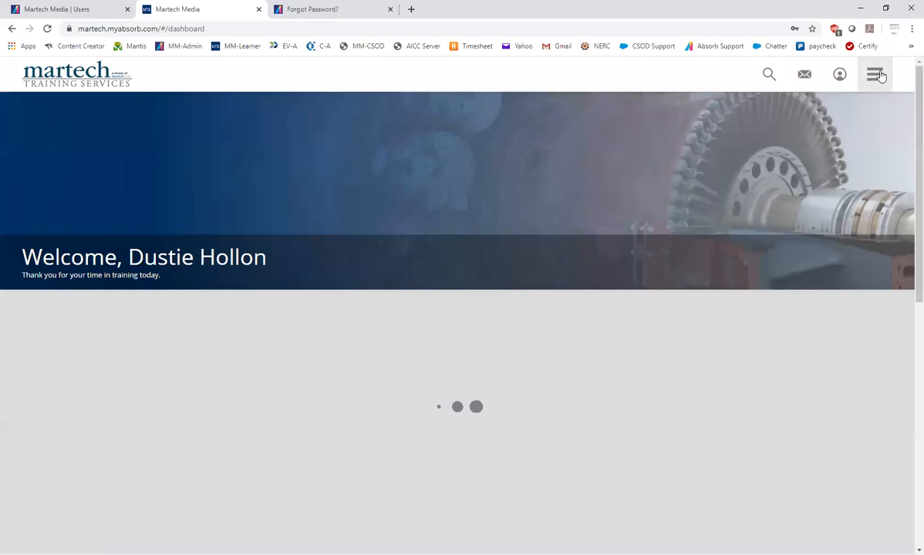
pyautogui.click(880, 75)
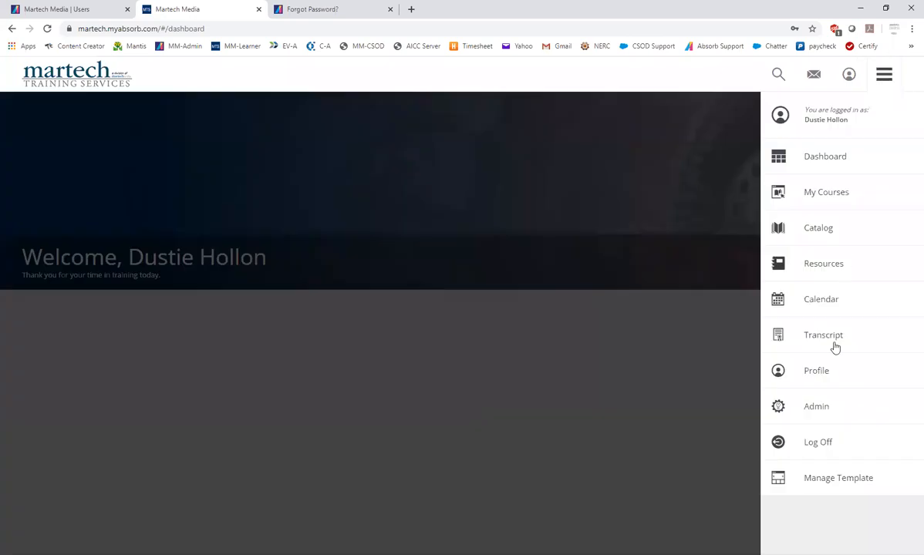
pyautogui.click(814, 445)
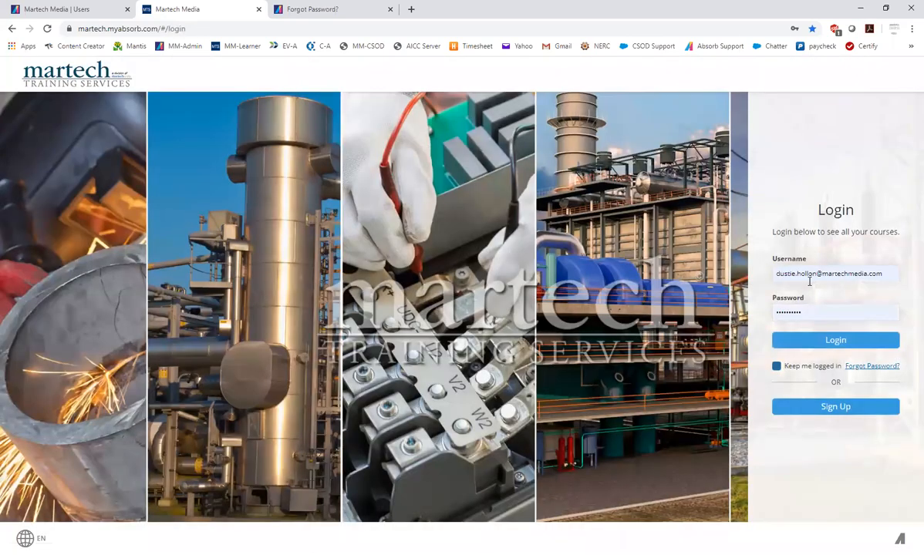
# Log in to the learner site with the demo account's saved username and password
pyautogui.doubleClick(808, 276)
pyautogui.hotkey('ctrl', 'a')
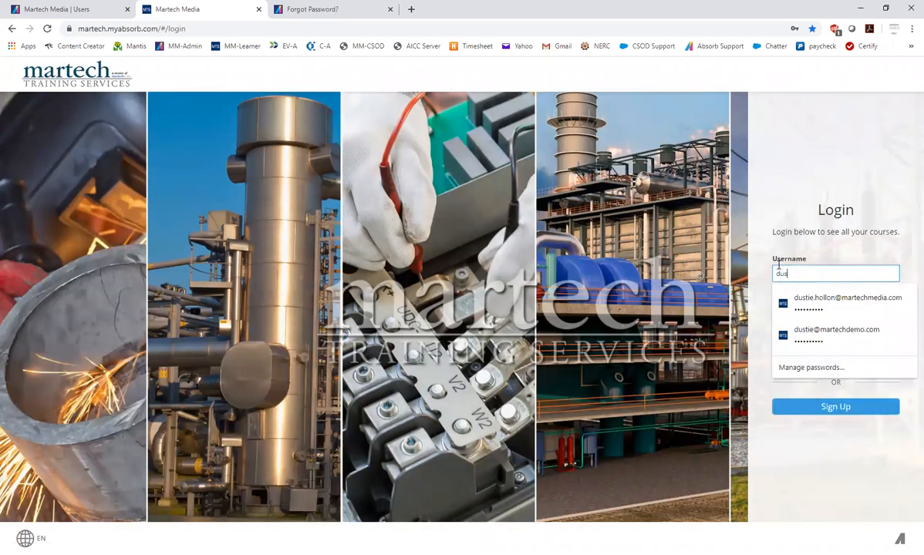
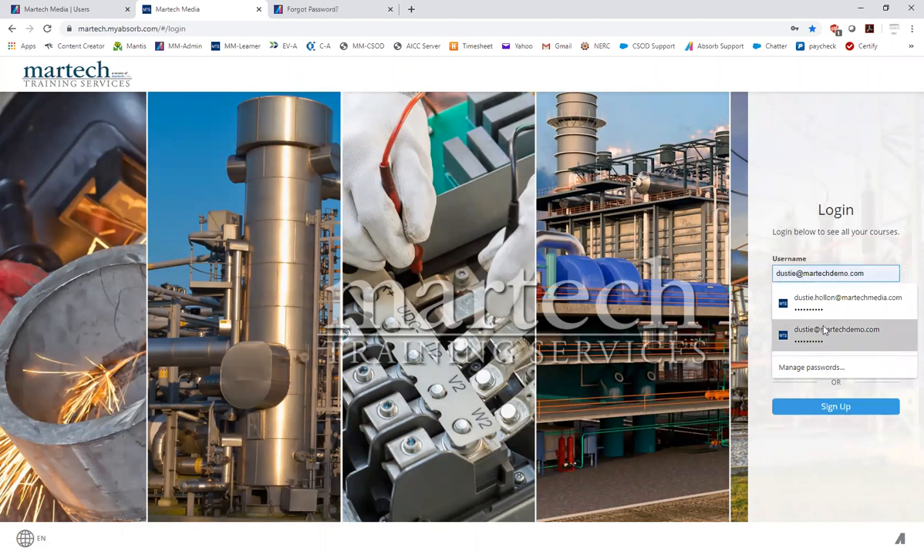
pyautogui.click(822, 333)
pyautogui.click(837, 340)
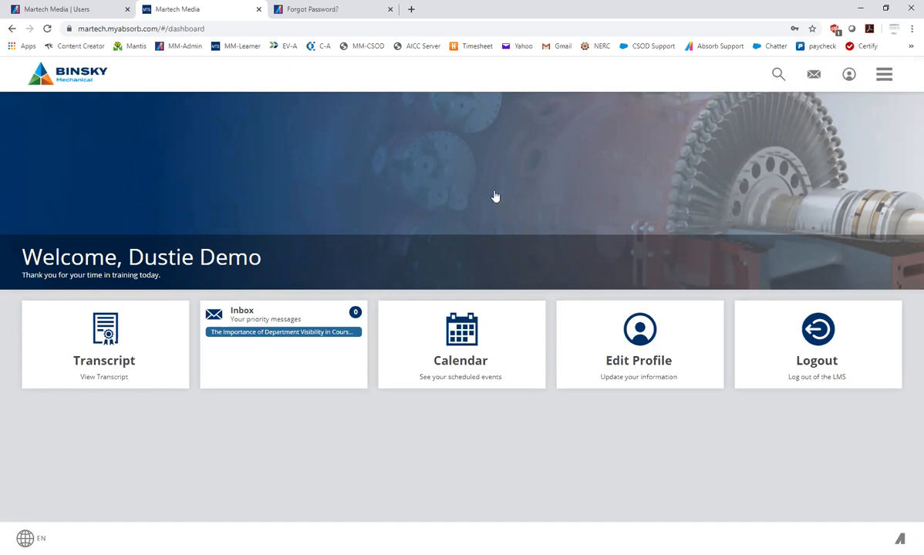
# View the My Courses page and the navigation options, and open the site search from the dashboard
pyautogui.click(884, 81)
pyautogui.click(827, 190)
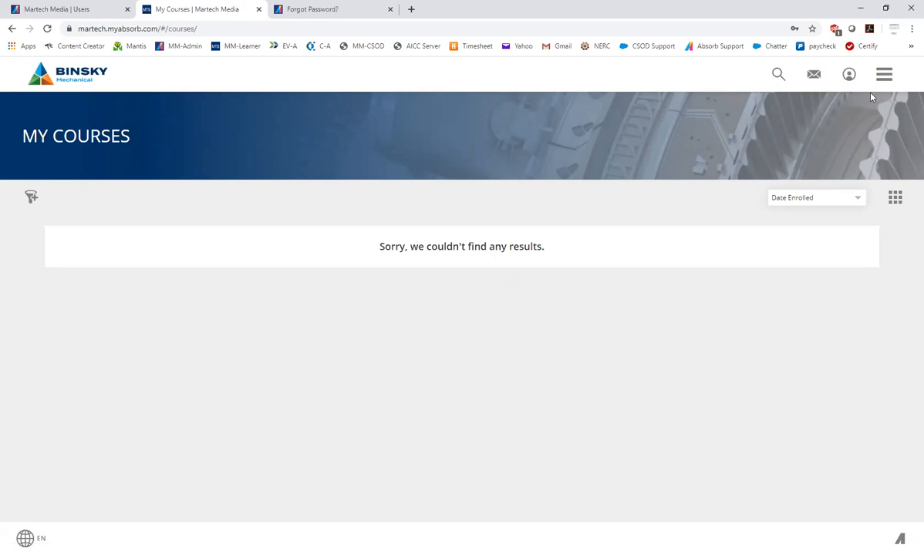
pyautogui.click(884, 75)
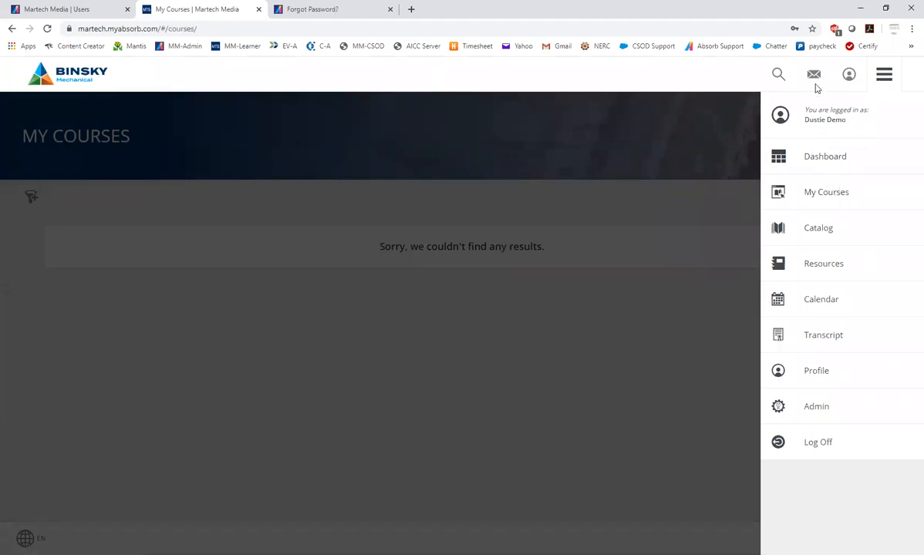
pyautogui.click(83, 82)
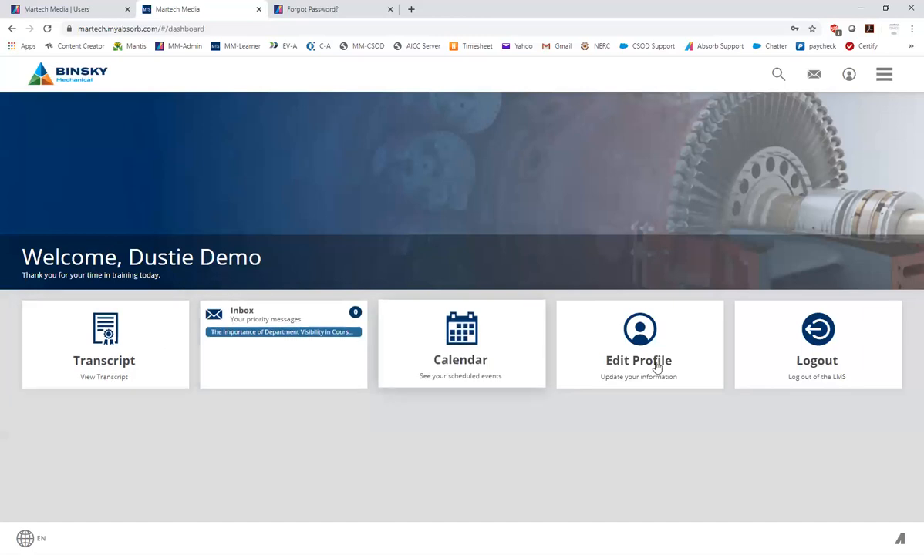
pyautogui.click(778, 77)
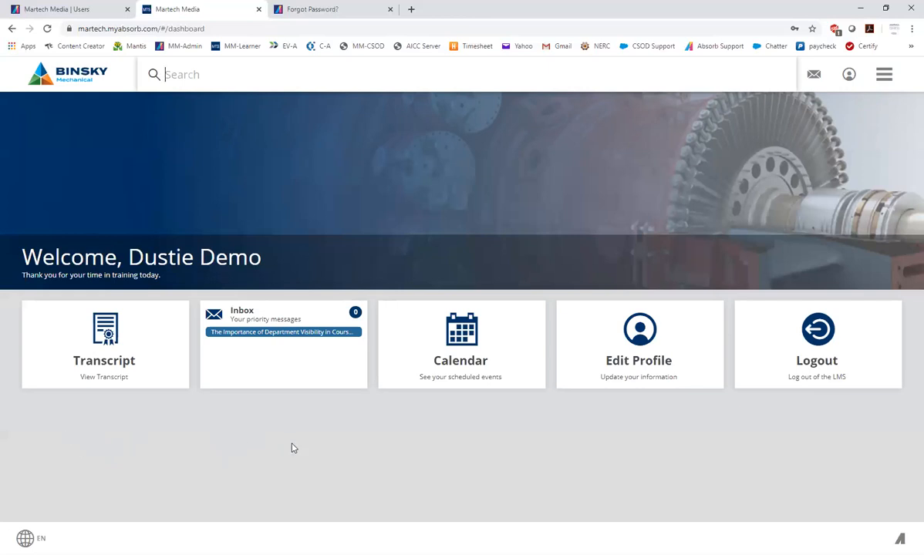
# Log off the demo account and log in with the Martech Media account's saved username and password
pyautogui.click(883, 74)
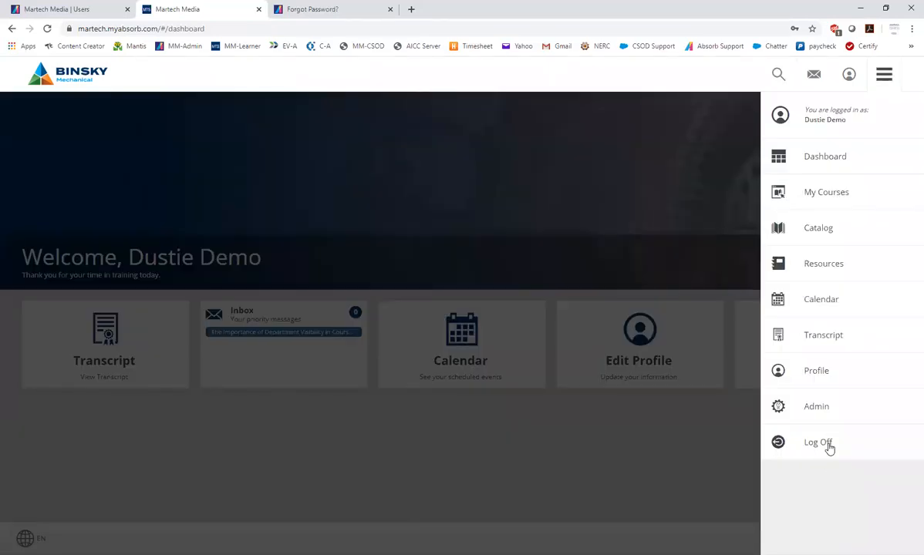
pyautogui.click(825, 444)
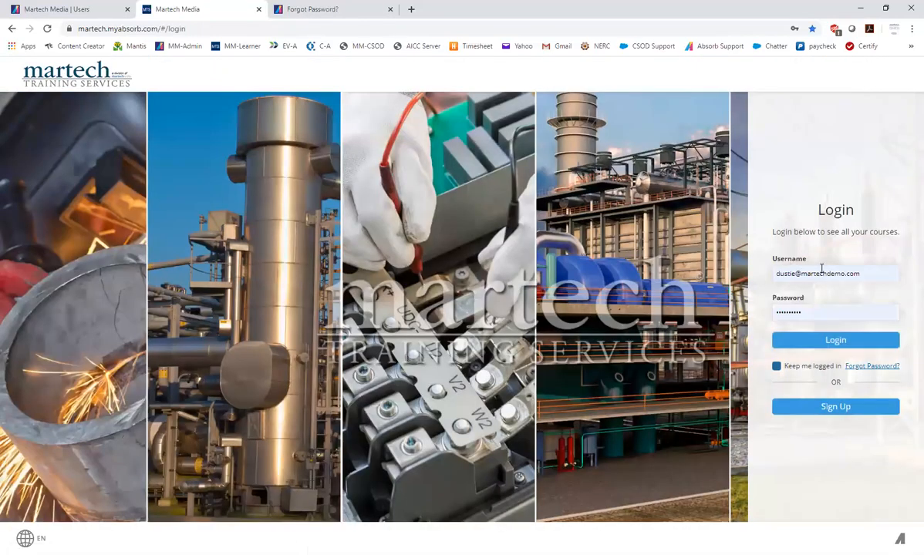
pyautogui.click(817, 274)
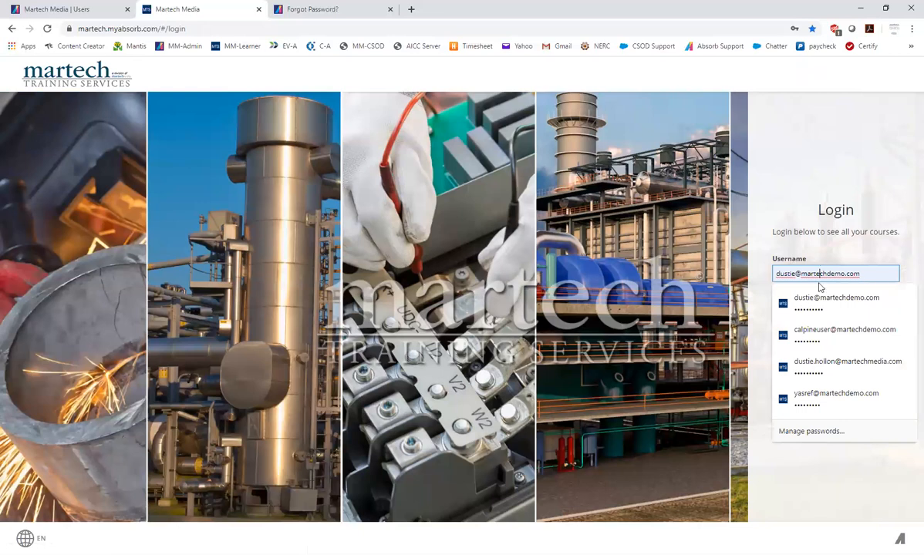
pyautogui.click(819, 367)
pyautogui.click(850, 345)
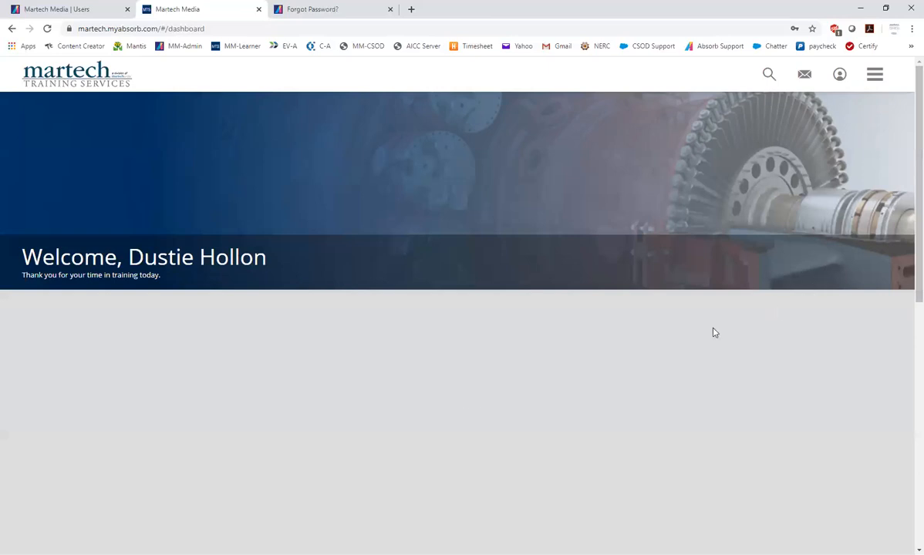
# Review the My Courses, Resume Courses and Catalog sections and the shortcut tiles on the dashboard
pyautogui.scroll(-2, 707, 332)
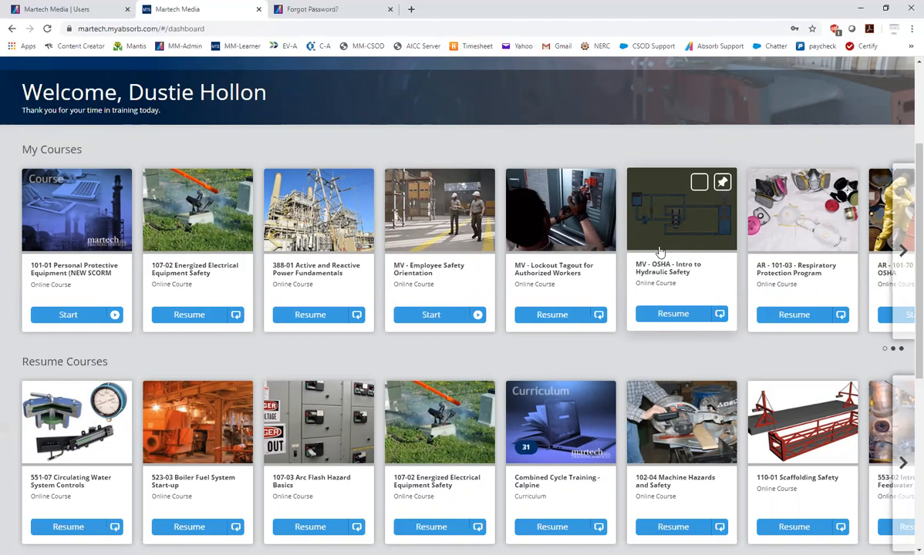
pyautogui.scroll(-2, 308, 355)
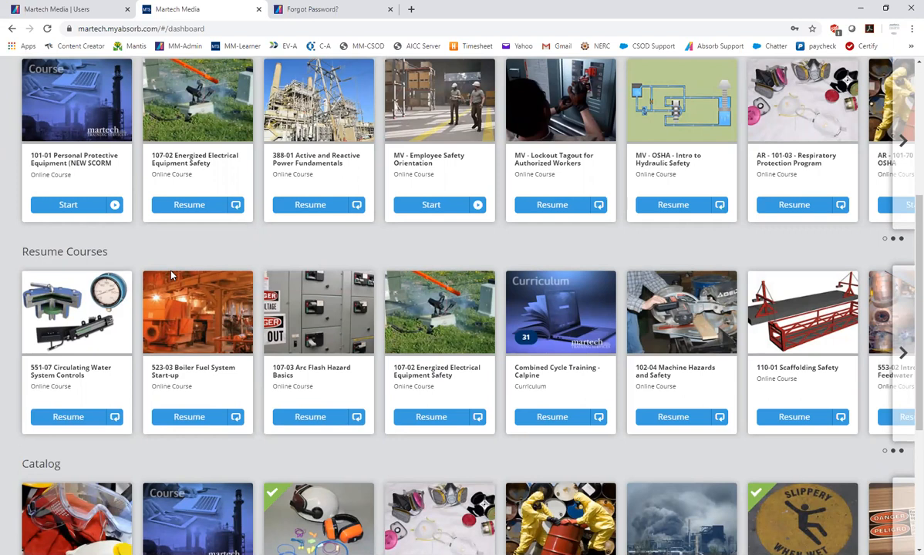
pyautogui.scroll(-3, 108, 308)
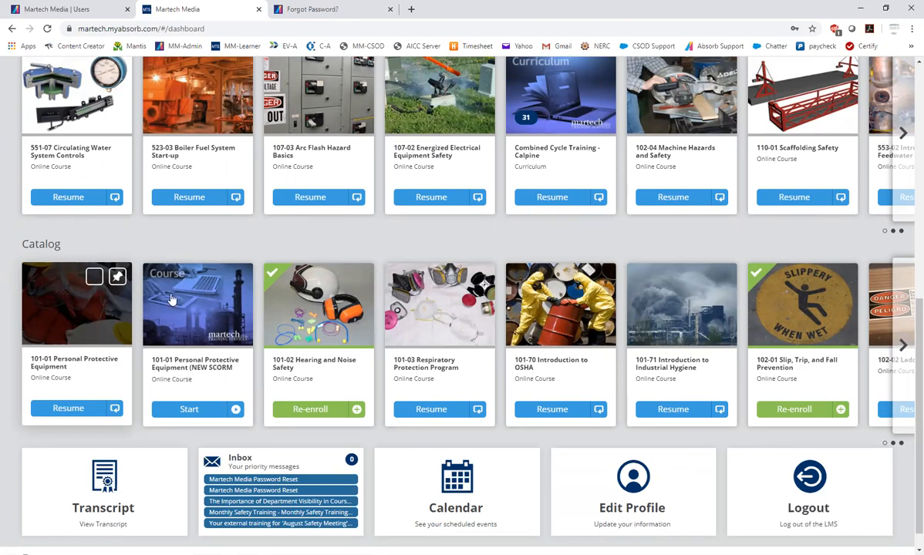
pyautogui.scroll(5, 409, 316)
pyautogui.scroll(1, 411, 316)
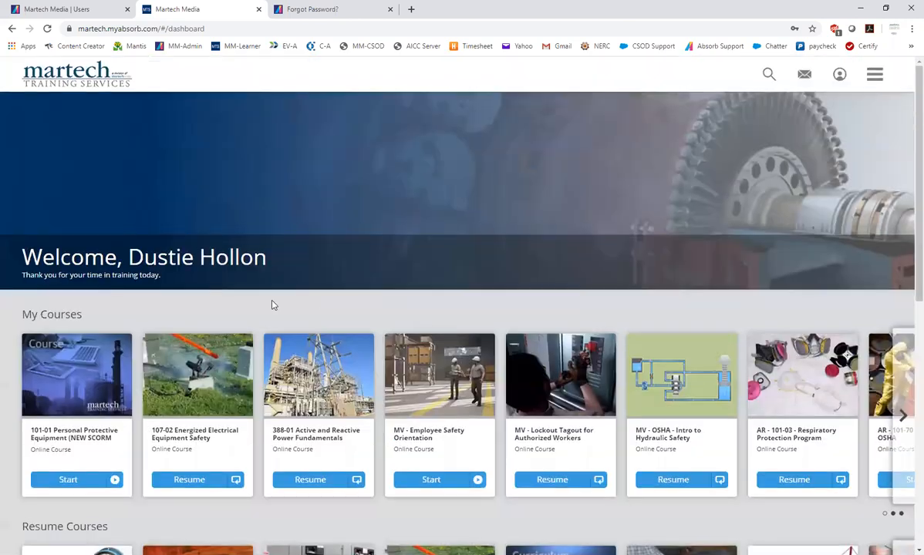
# Start the 101-01 Personal Protective Equipment course from My Courses, launch its lesson and close the lesson view
pyautogui.scroll(-2, 270, 303)
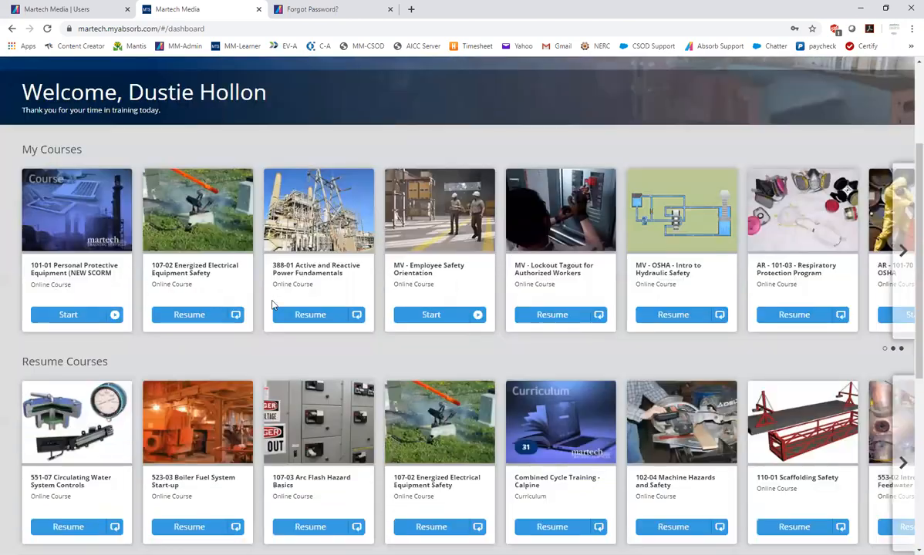
pyautogui.click(68, 314)
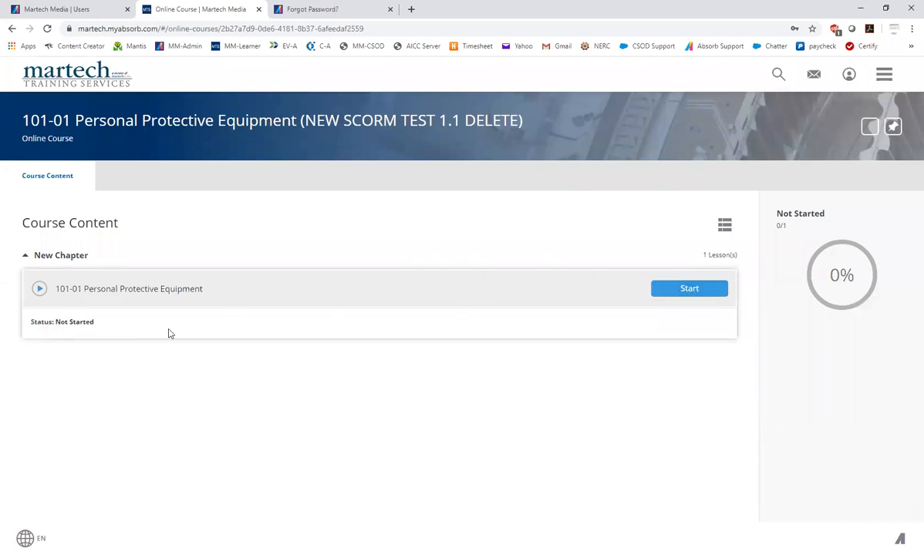
pyautogui.click(693, 291)
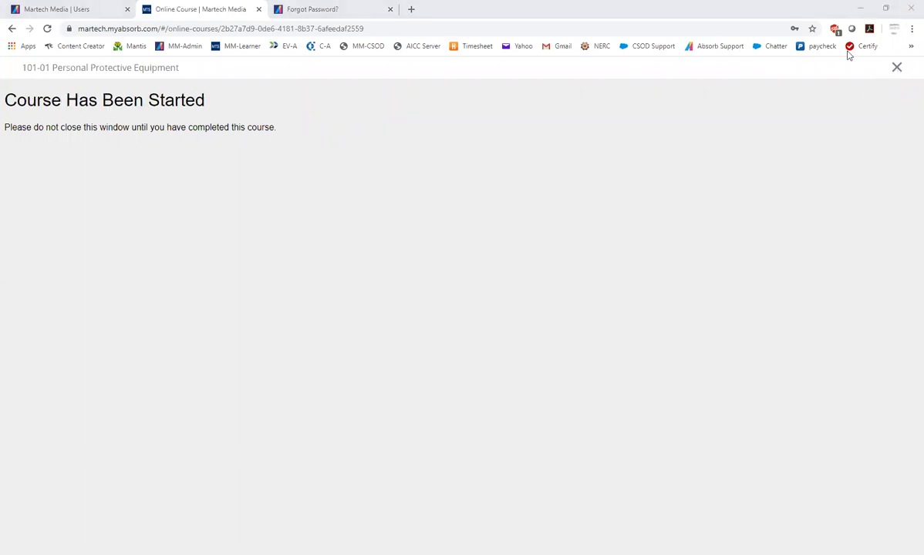
pyautogui.click(896, 69)
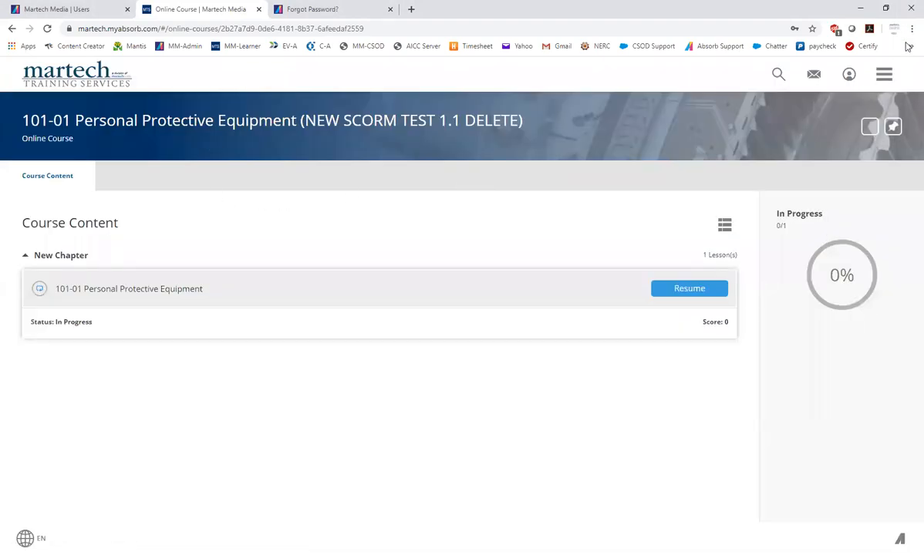
# Log off the Martech Media account and log back in with the demo account's saved username and password
pyautogui.click(890, 80)
pyautogui.click(841, 449)
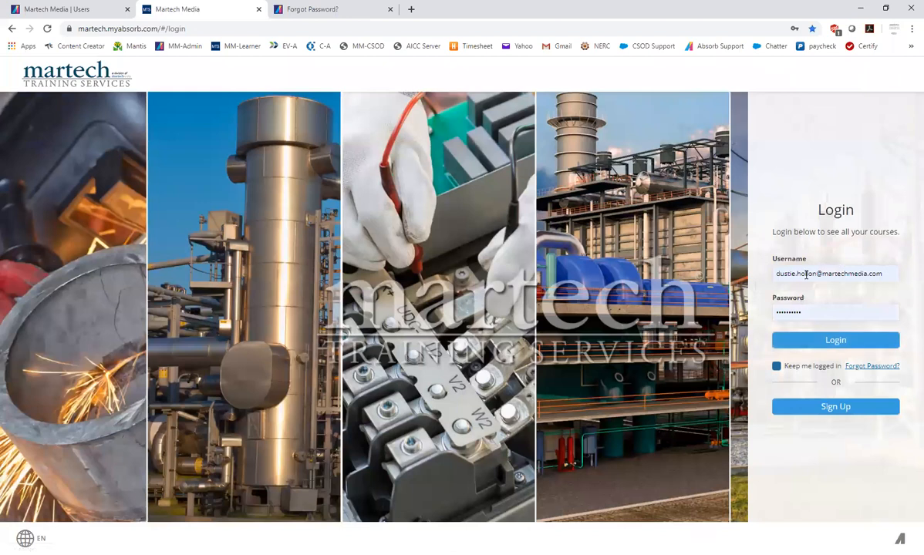
pyautogui.click(806, 274)
pyautogui.click(836, 364)
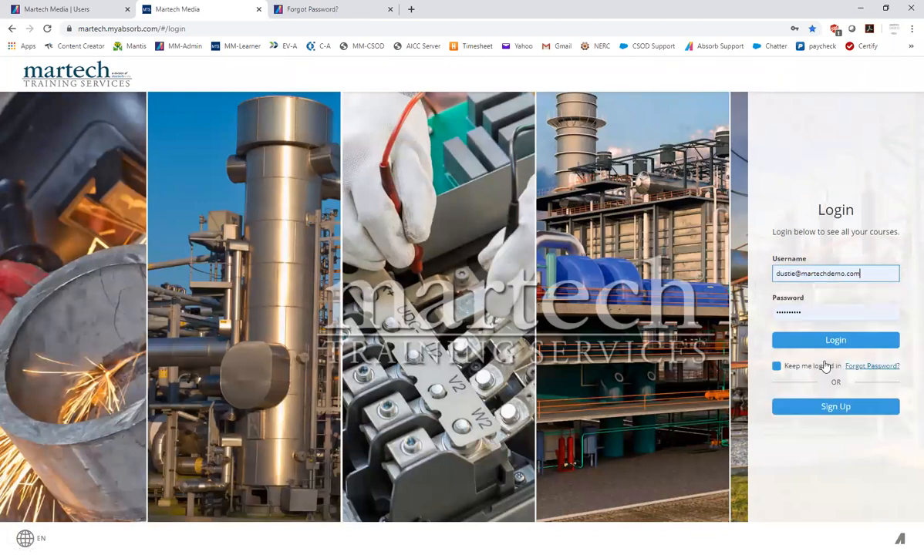
pyautogui.click(836, 339)
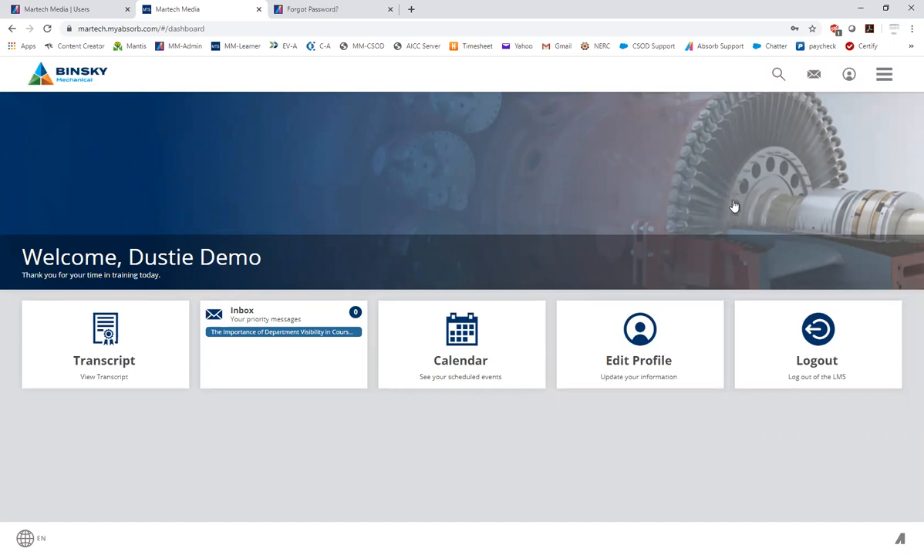
# Open the Edit Profile form from the dashboard and examine its contact, address, job and division fields
pyautogui.click(642, 350)
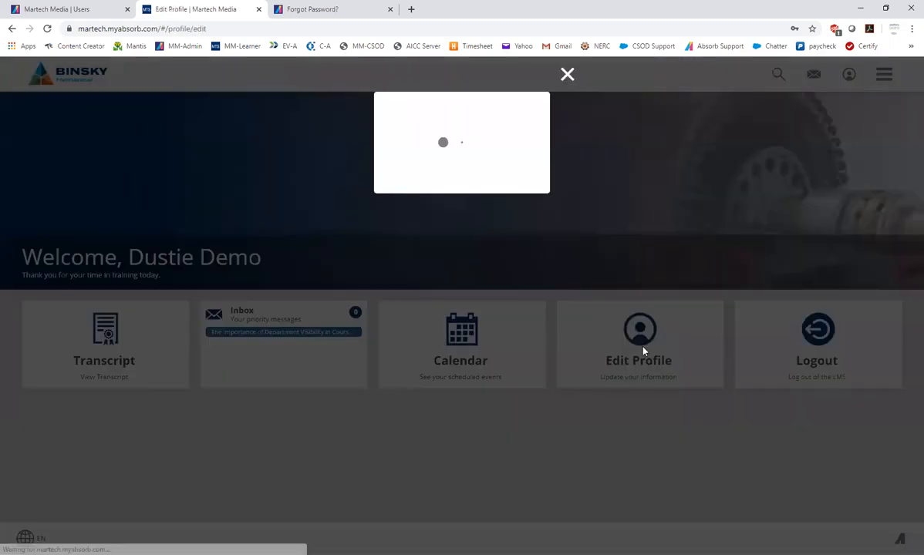
pyautogui.scroll(-5, 589, 377)
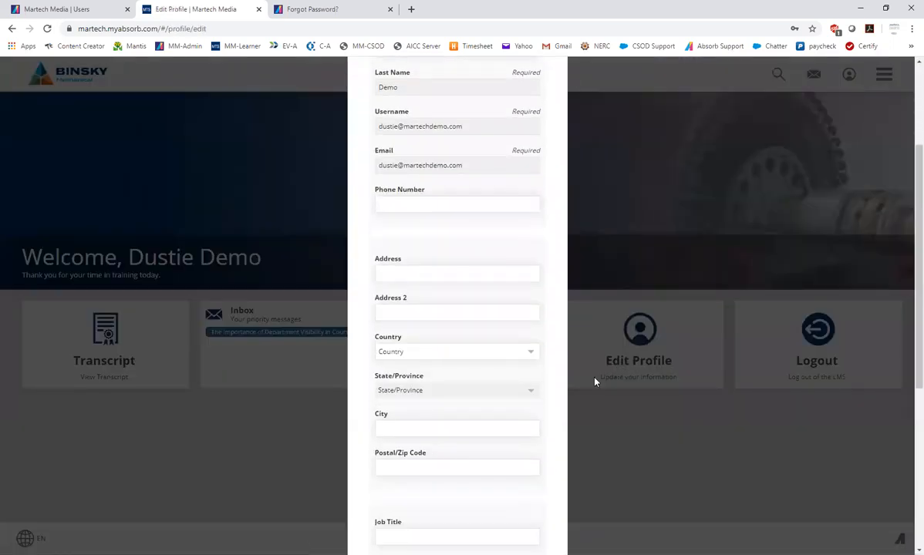
pyautogui.scroll(-2, 532, 409)
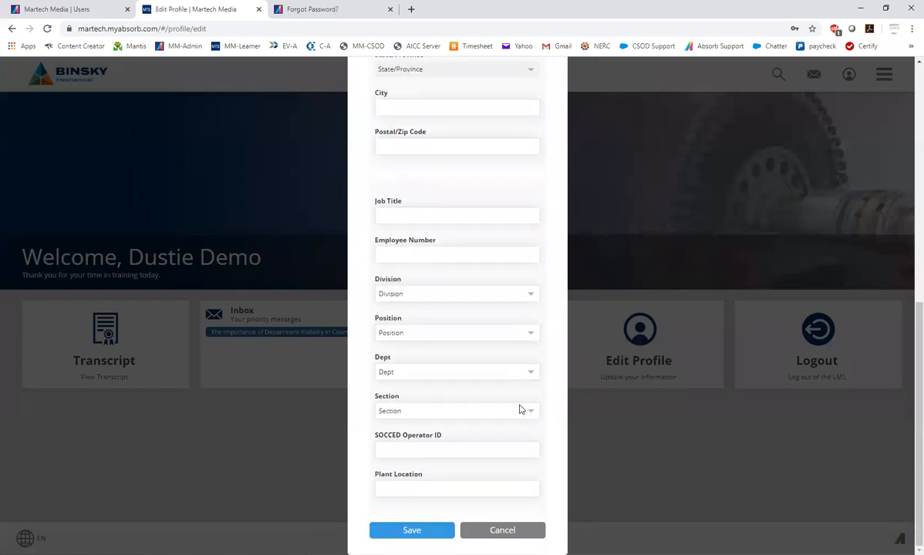
pyautogui.click(412, 296)
pyautogui.click(518, 249)
pyautogui.click(401, 205)
pyautogui.scroll(3, 558, 265)
pyautogui.click(414, 227)
pyautogui.scroll(3, 523, 155)
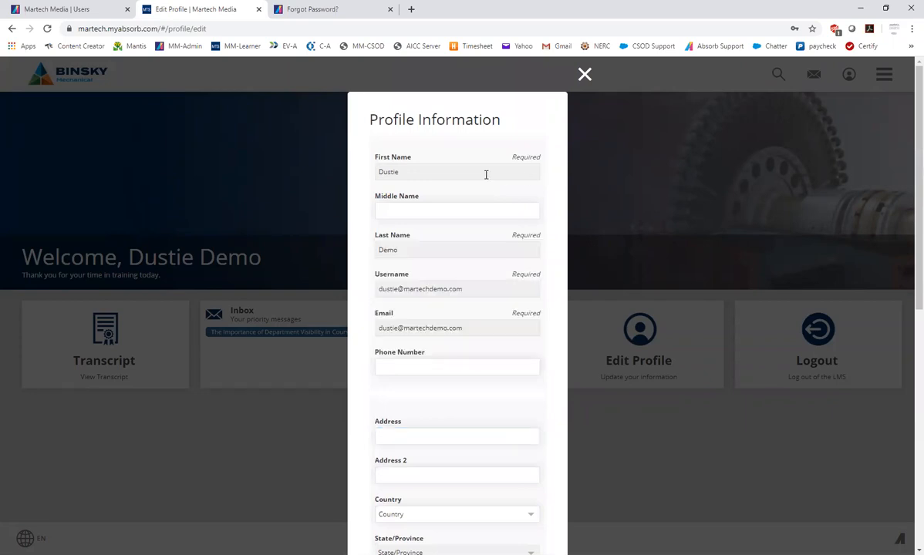
# Check whether the first name, last name, username and email fields can be edited, and close the form without saving
pyautogui.click(412, 171)
pyautogui.click(406, 245)
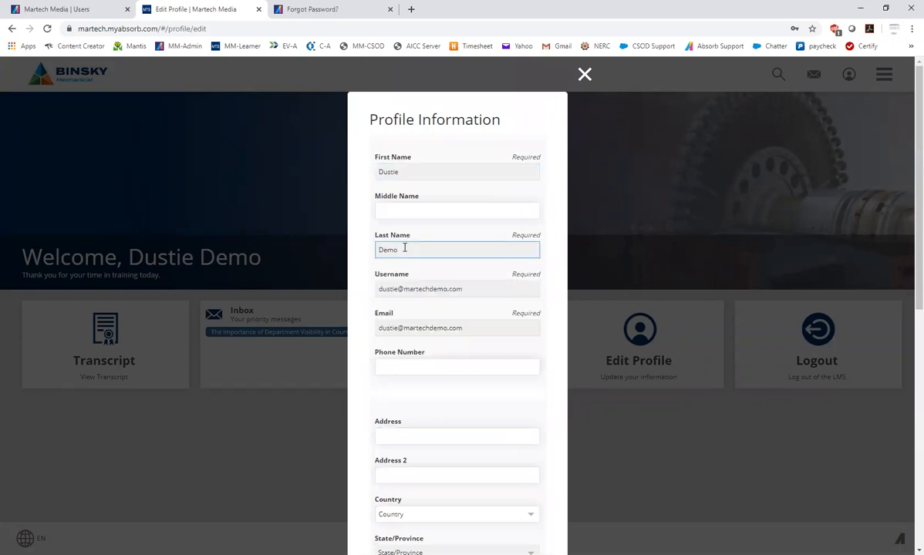
pyautogui.click(414, 287)
pyautogui.click(431, 330)
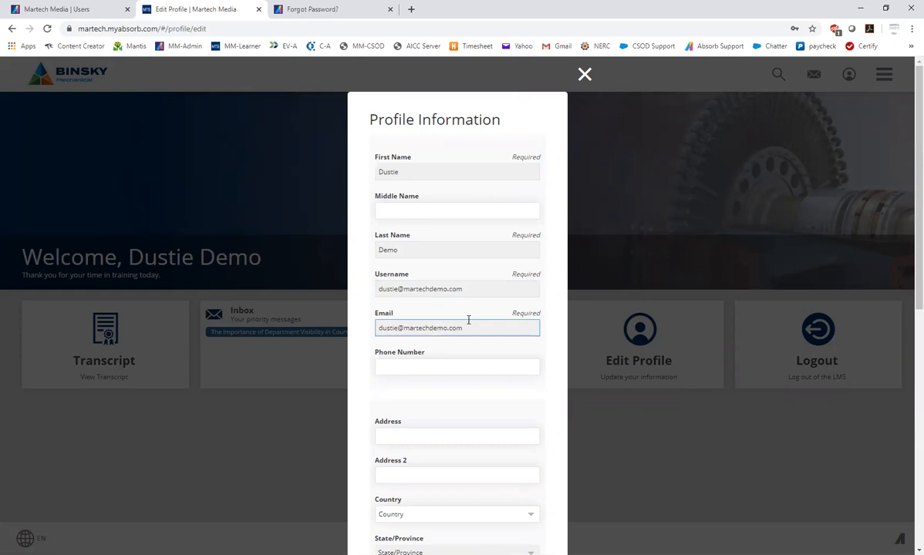
pyautogui.scroll(-6, 461, 413)
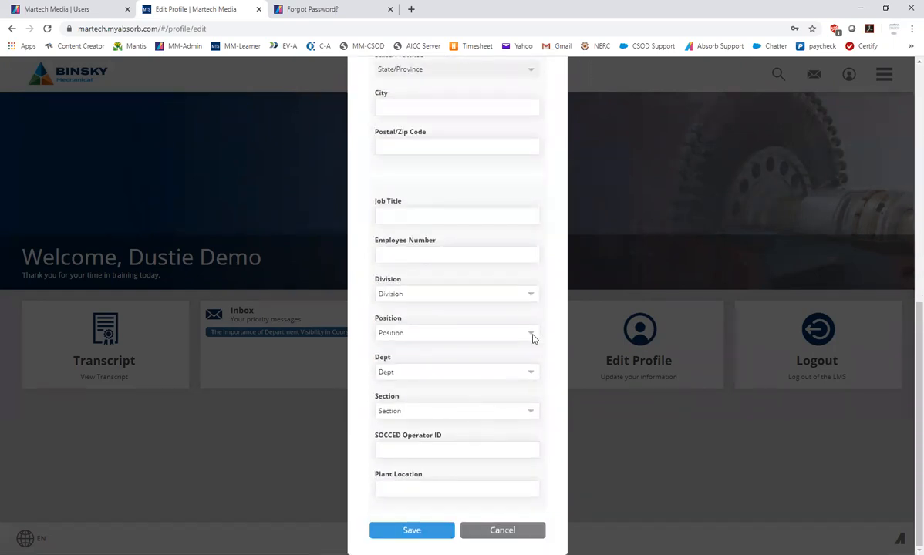
pyautogui.scroll(6, 532, 337)
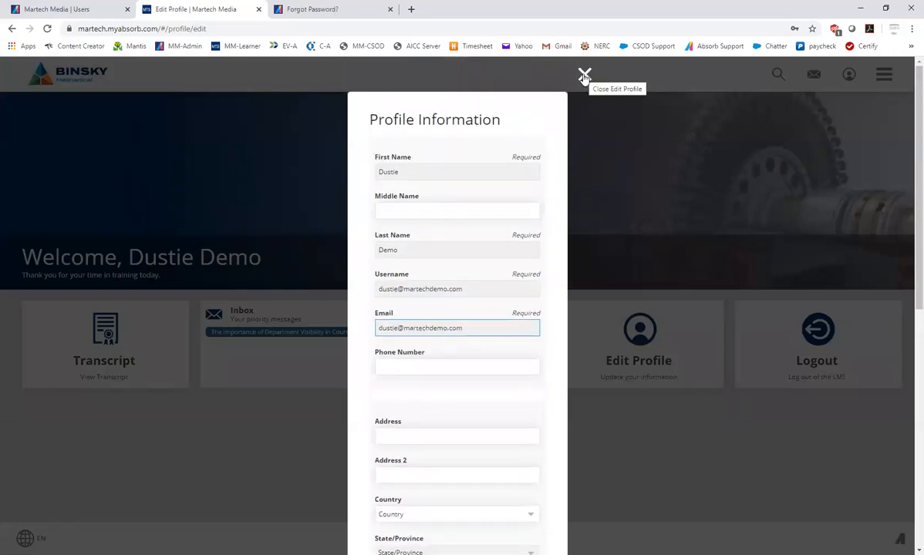
pyautogui.click(583, 75)
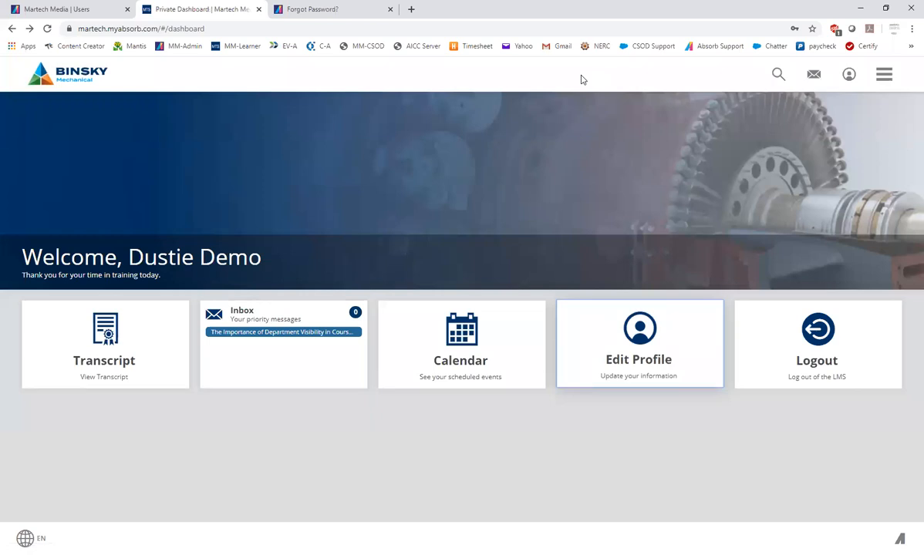
# Open the profile page, view the fields of the Change Password form and cancel it
pyautogui.click(846, 79)
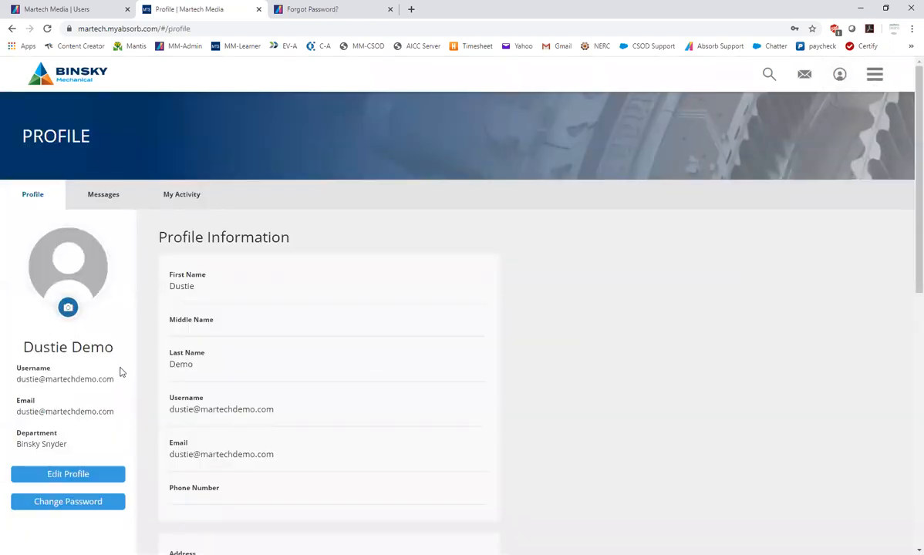
pyautogui.scroll(-3, 119, 373)
pyautogui.scroll(2, 69, 393)
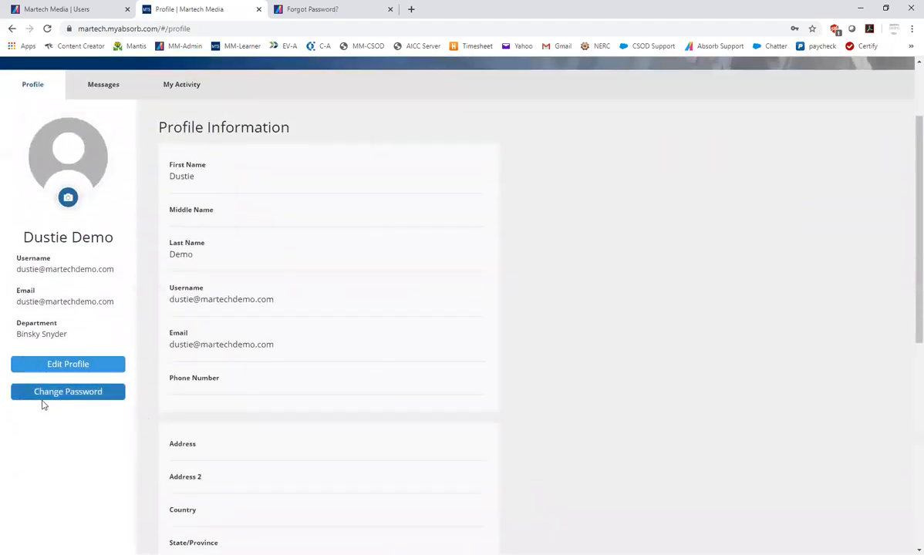
pyautogui.click(69, 394)
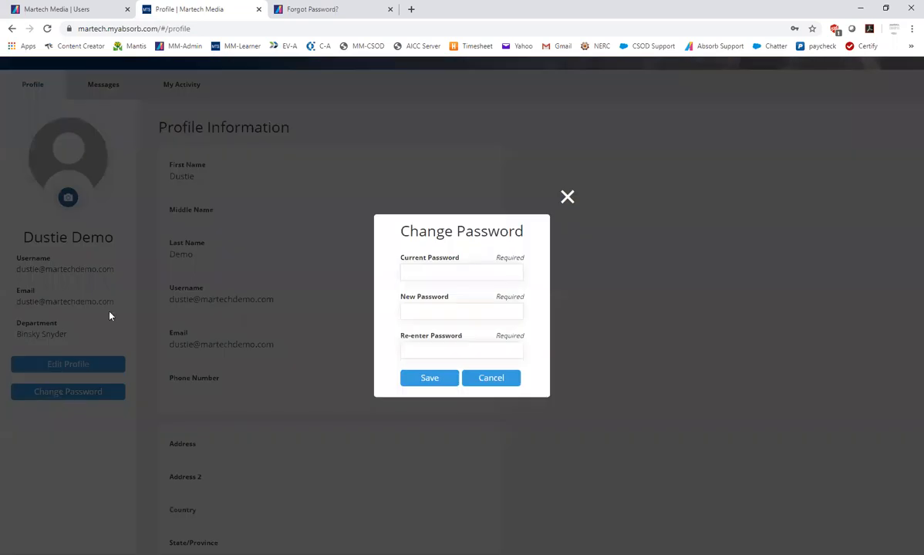
pyautogui.click(480, 270)
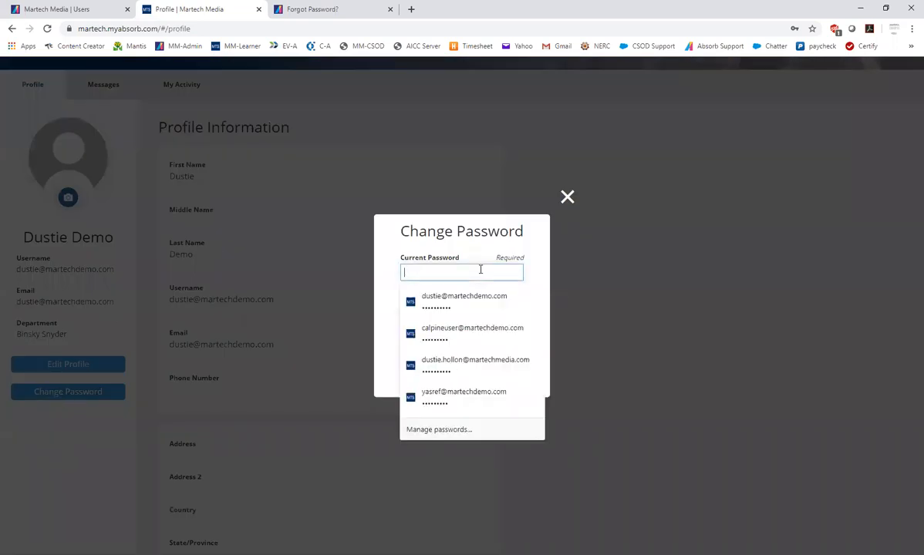
pyautogui.click(535, 258)
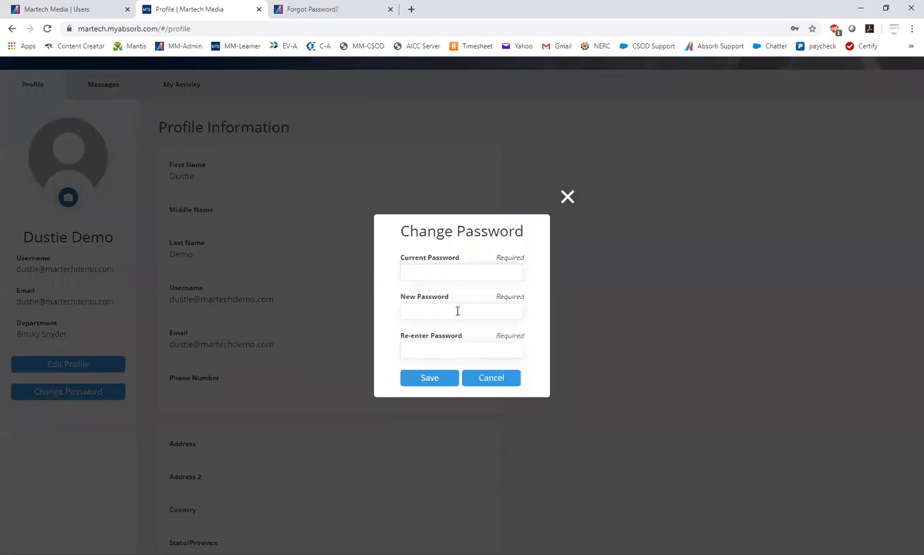
pyautogui.click(490, 378)
pyautogui.scroll(2, 811, 300)
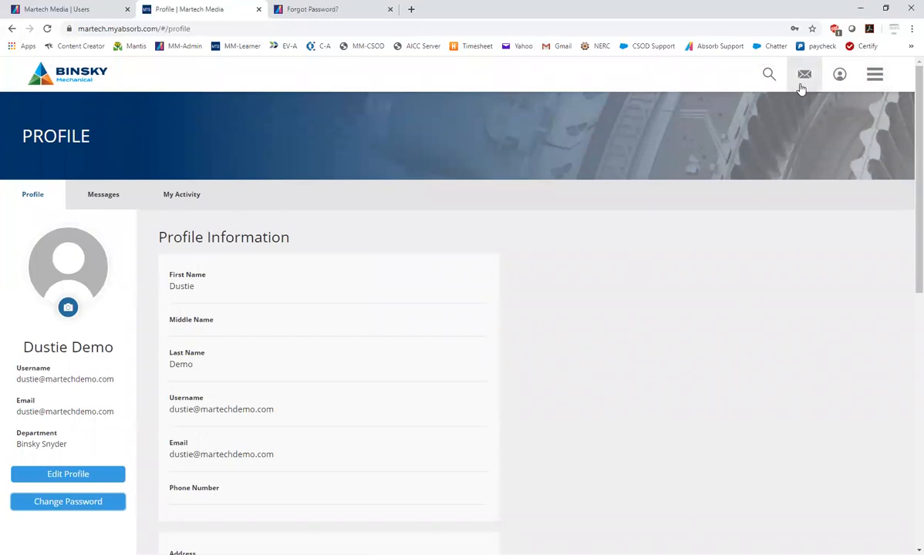
# View the priority and system message summary, and return to the dashboard
pyautogui.click(809, 79)
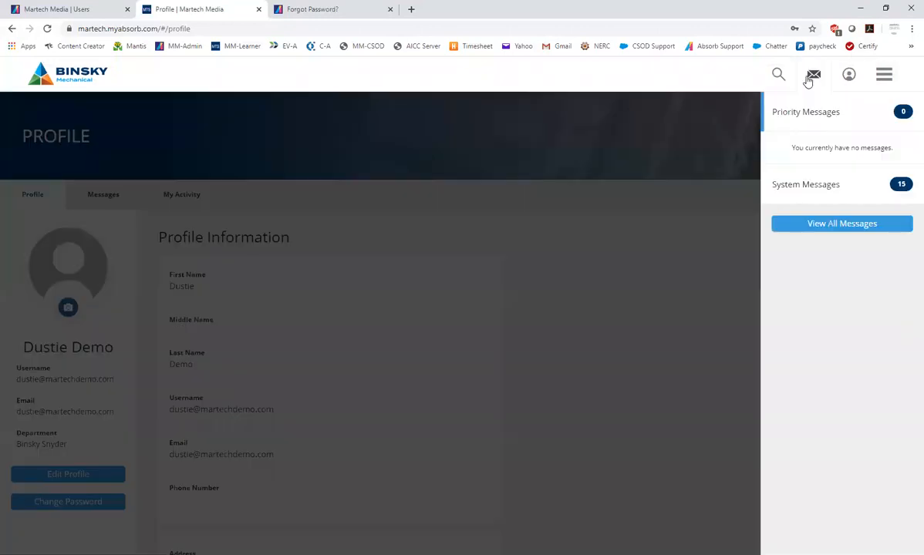
pyautogui.click(884, 76)
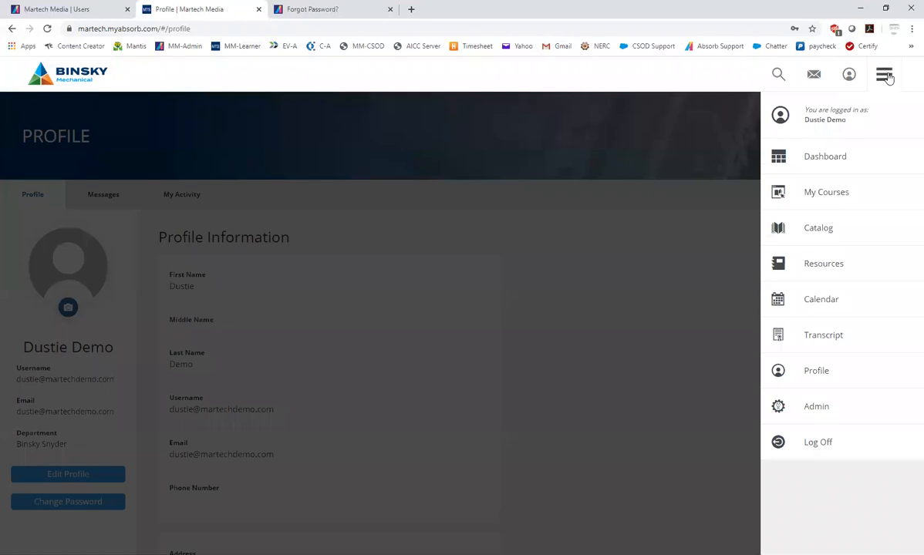
pyautogui.click(840, 156)
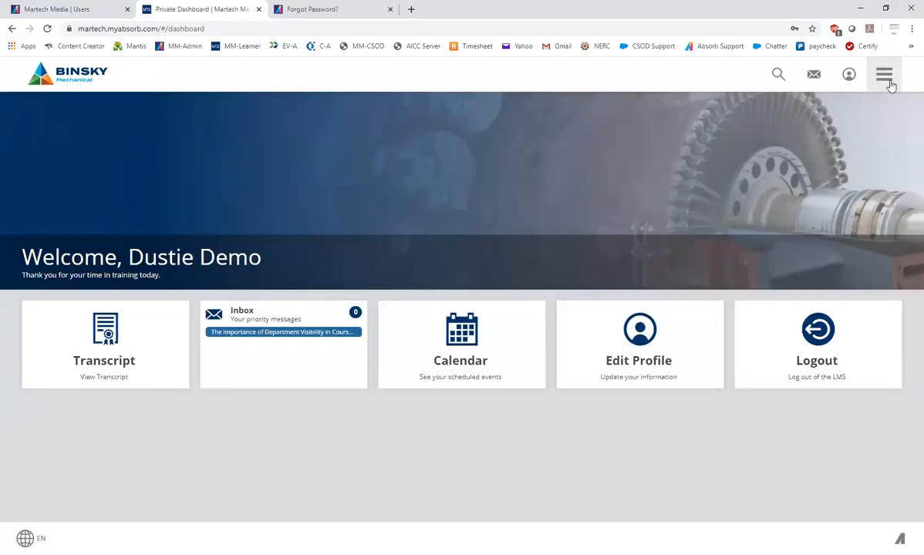
# View the course calendar and open the account's transcript page
pyautogui.click(890, 87)
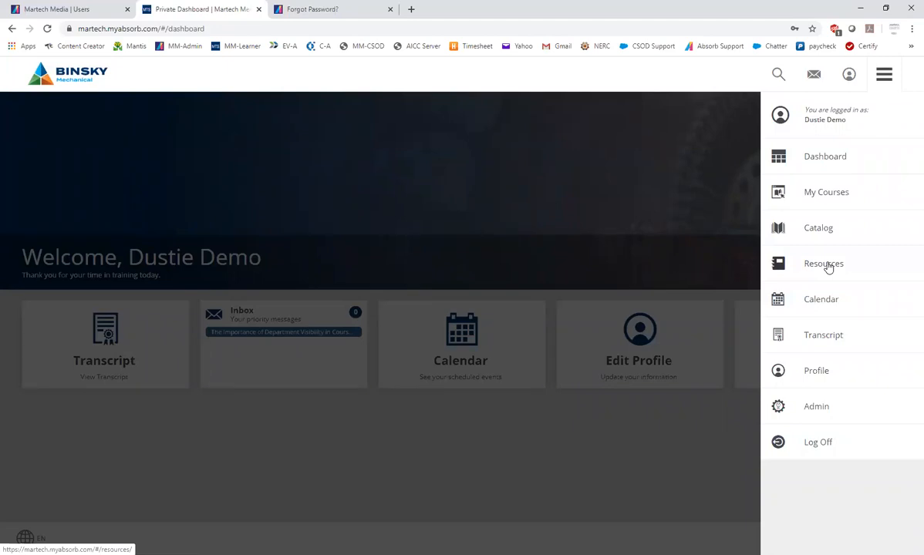
pyautogui.click(822, 302)
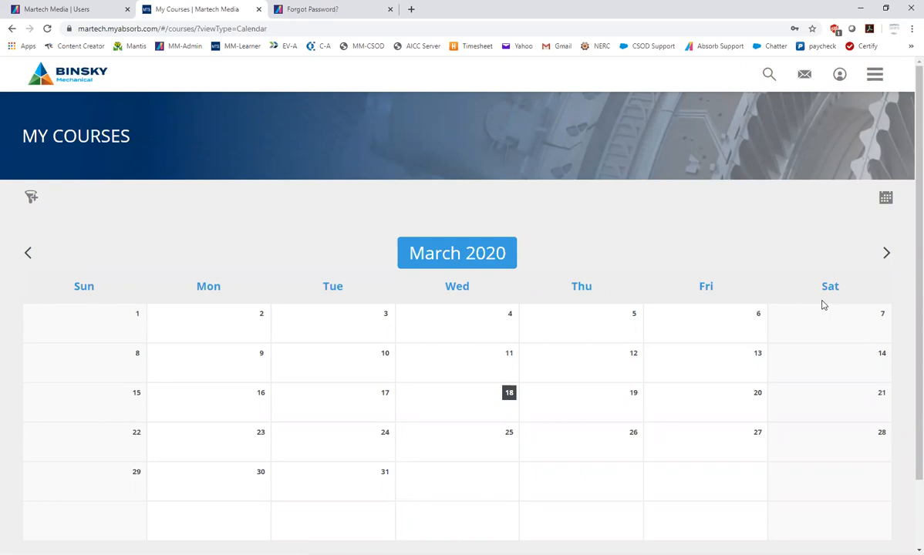
pyautogui.click(875, 80)
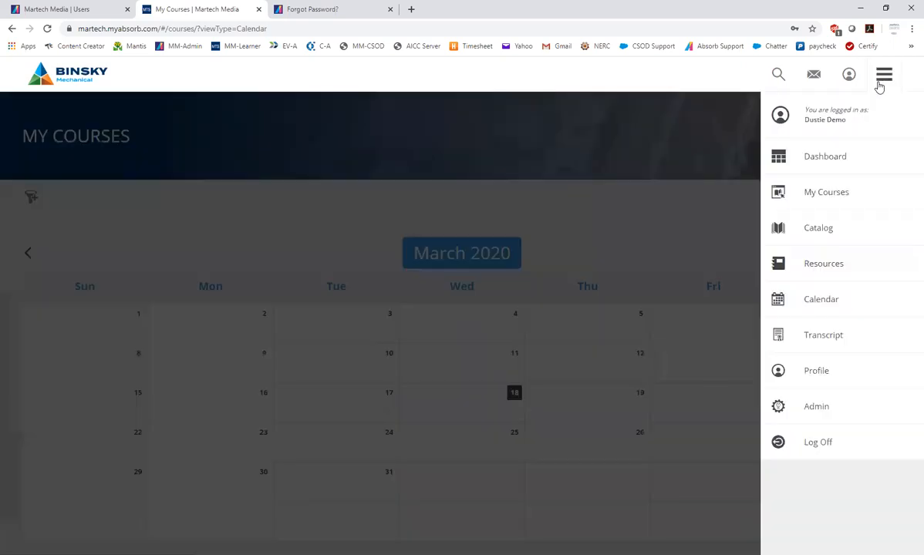
pyautogui.click(837, 339)
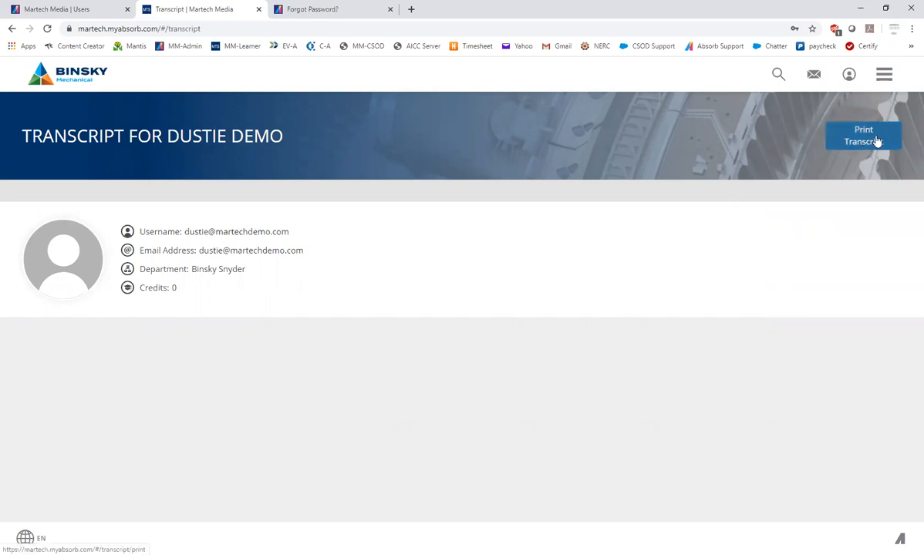
# Switch to the admin side, view the account options and return to the learner side
pyautogui.click(883, 74)
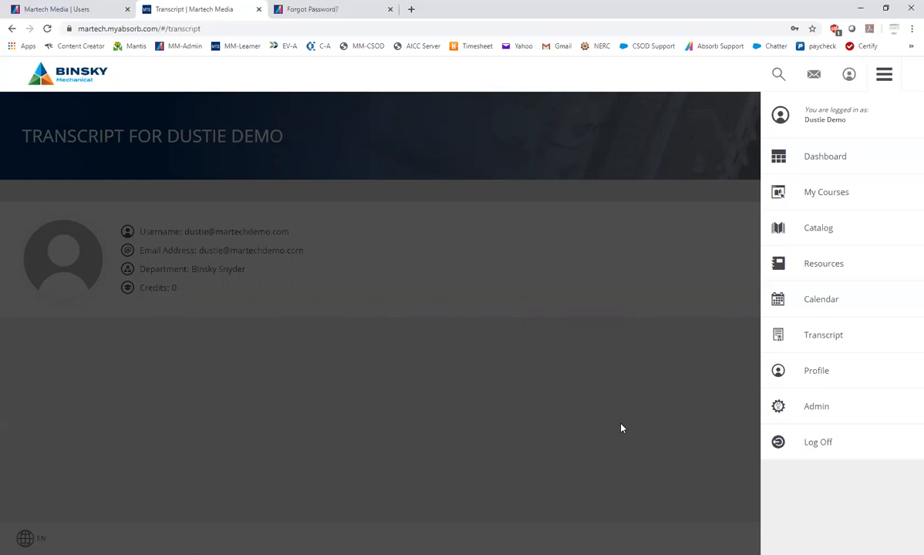
pyautogui.click(819, 411)
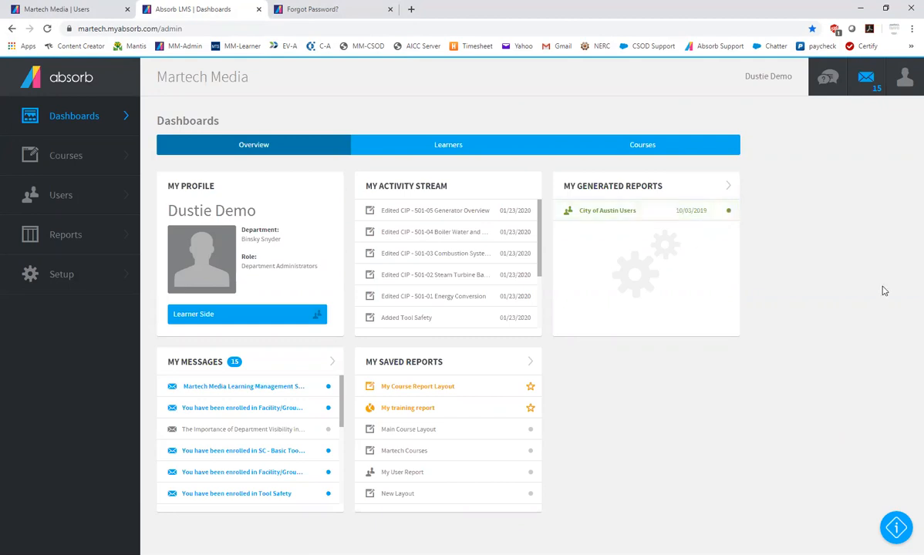
pyautogui.click(903, 79)
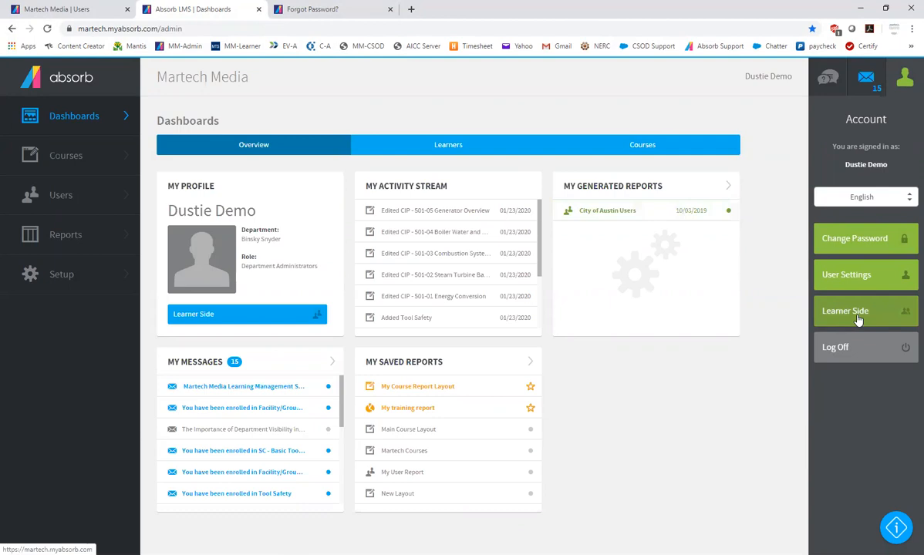
pyautogui.click(186, 319)
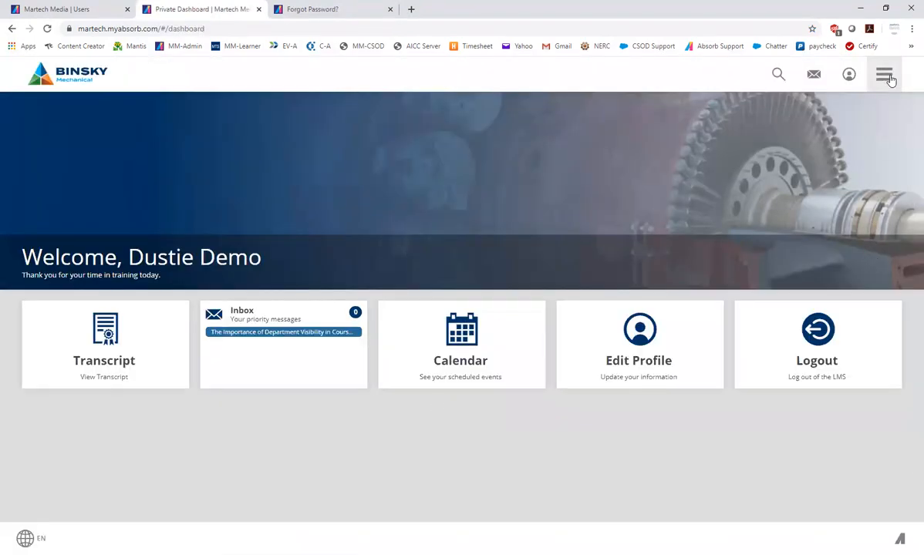
# Go back to the admin side and examine the Learners dashboard, including the total learner time chart
pyautogui.click(887, 77)
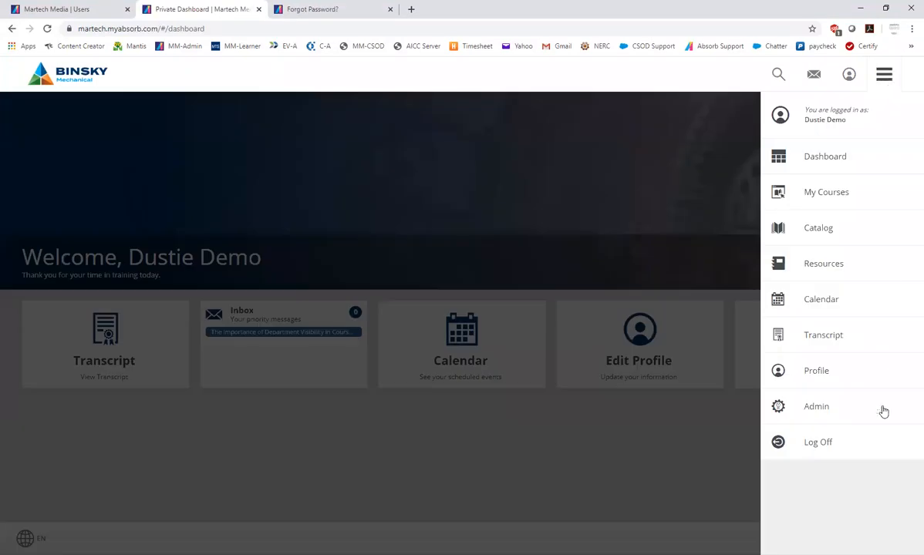
pyautogui.click(813, 413)
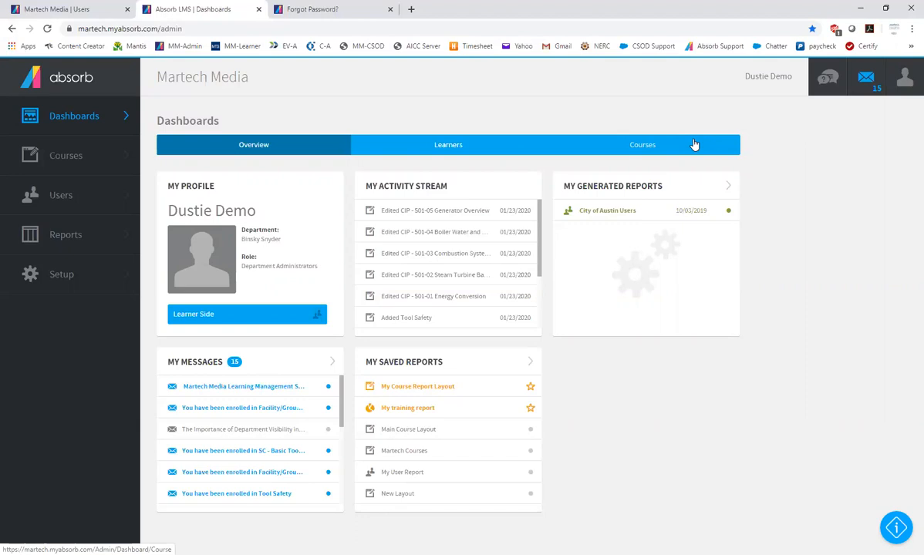
pyautogui.click(451, 155)
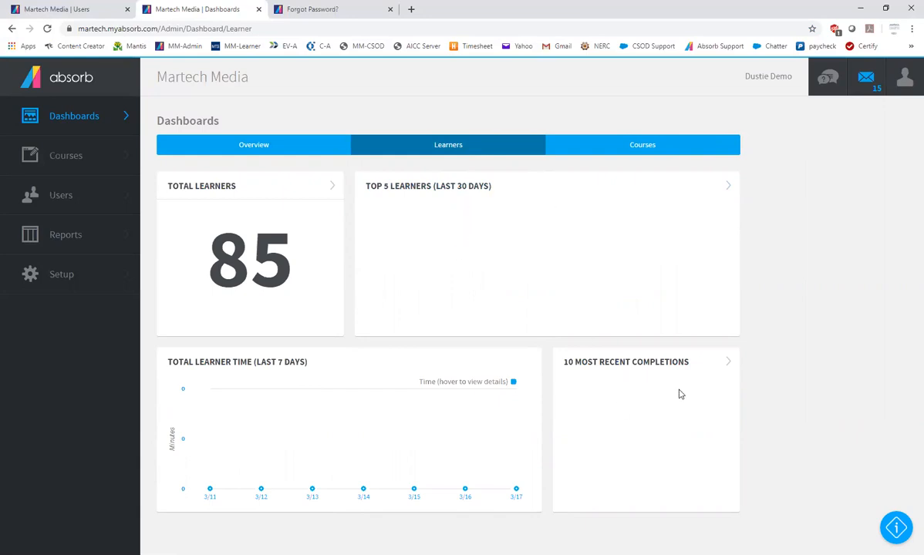
pyautogui.moveTo(411, 423)
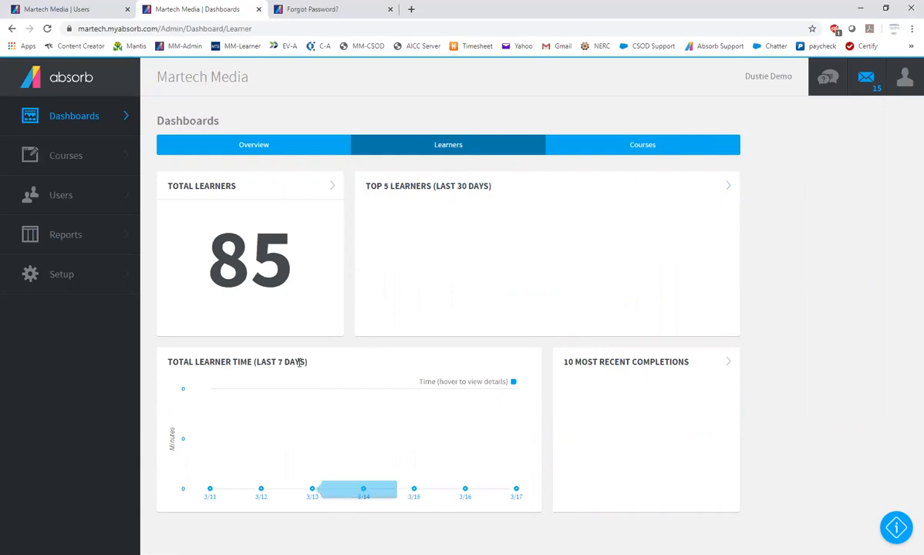
# Review the Courses dashboard's completion, time spent and enrollment sections, and return to the Overview dashboard
pyautogui.click(658, 150)
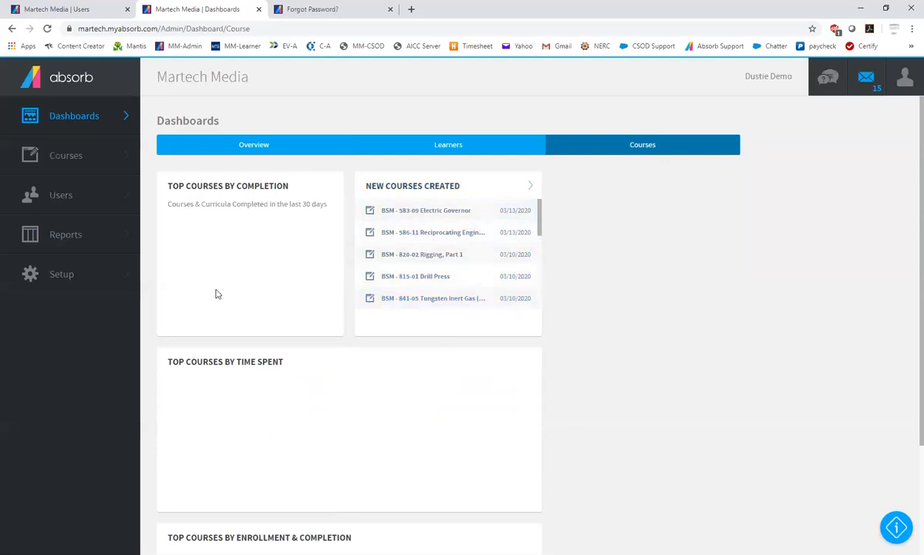
pyautogui.scroll(-2, 235, 309)
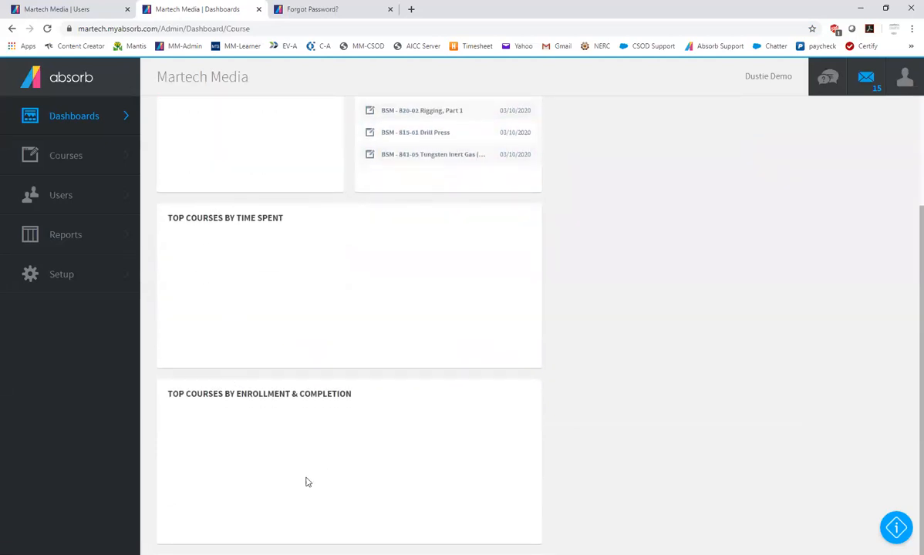
pyautogui.scroll(2, 384, 270)
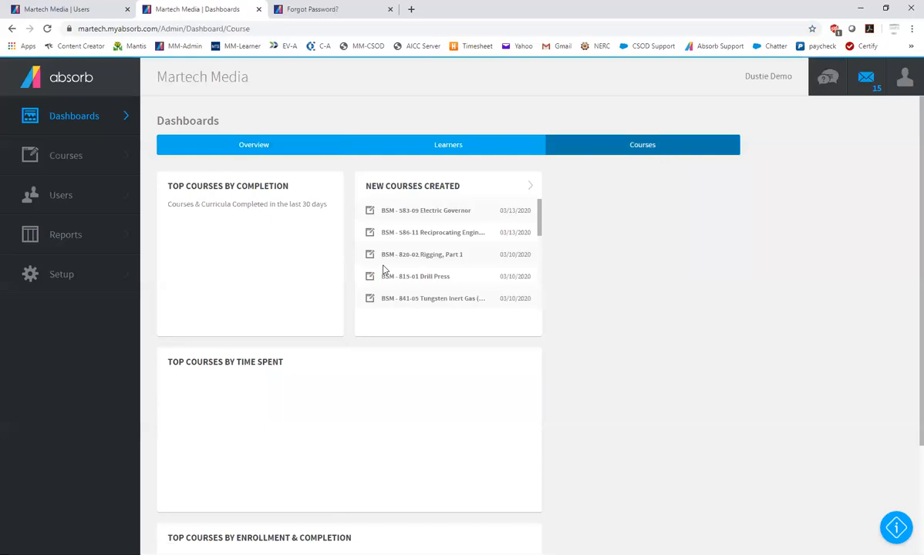
pyautogui.click(246, 149)
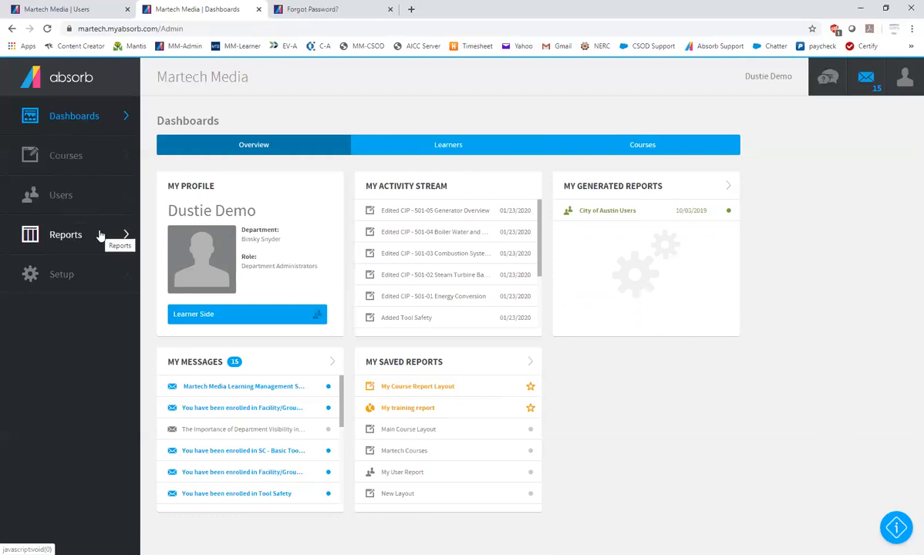
# Open the admin course list and delete its saved layout "My Course Report Layout"
pyautogui.click(59, 158)
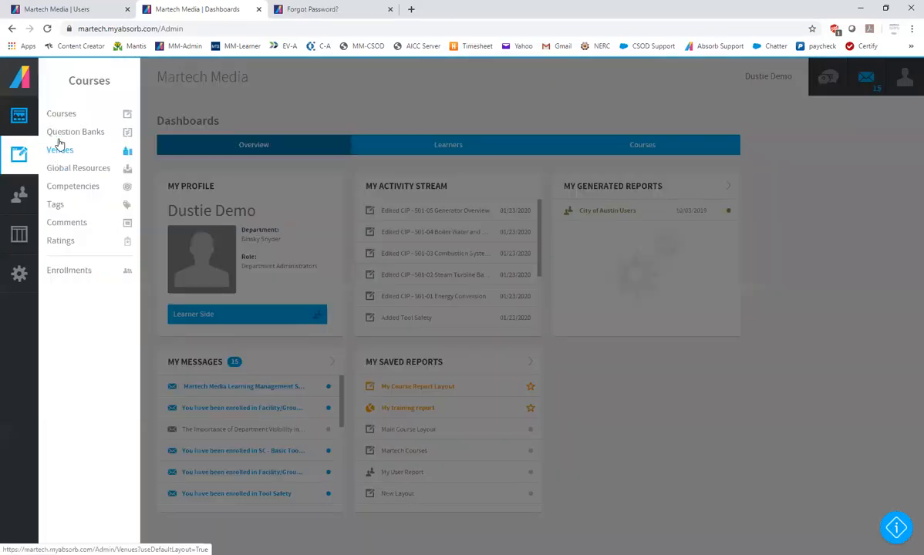
pyautogui.click(68, 117)
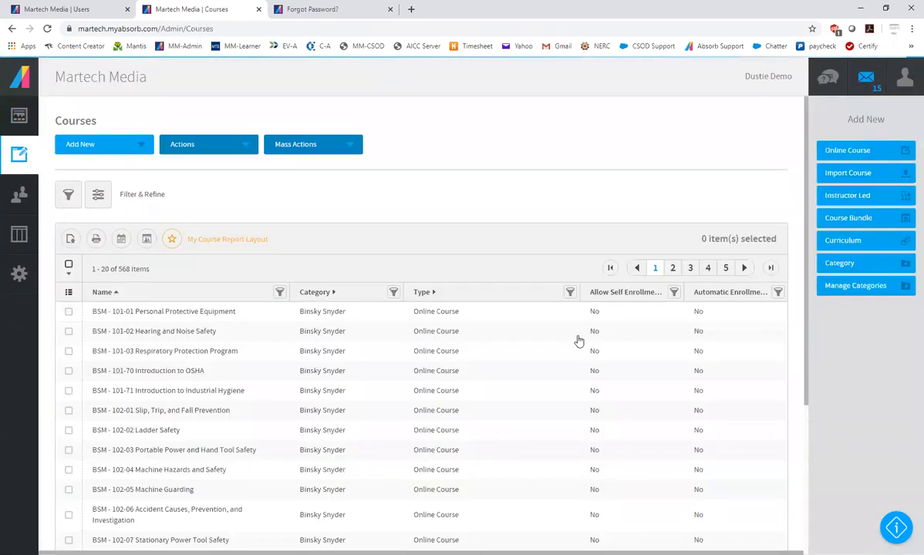
pyautogui.scroll(-1, 436, 401)
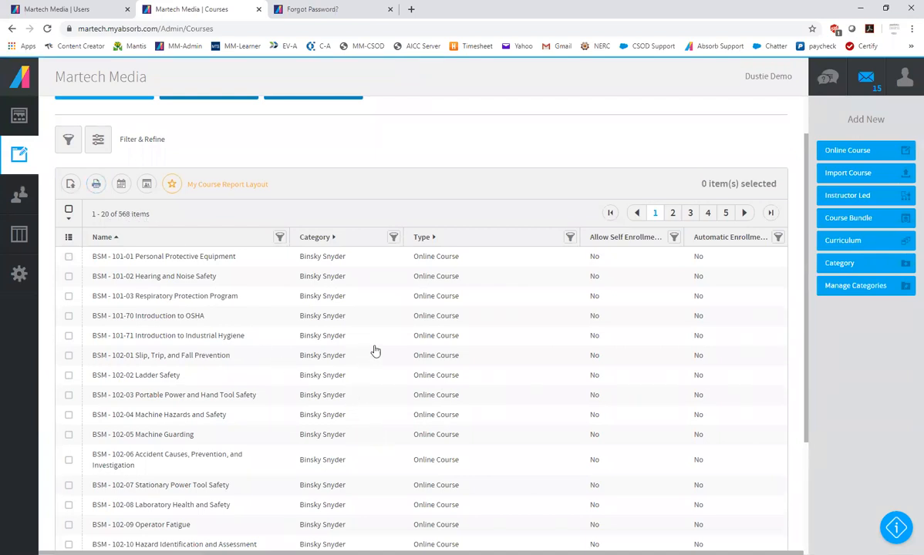
pyautogui.scroll(-2, 374, 351)
pyautogui.scroll(3, 374, 351)
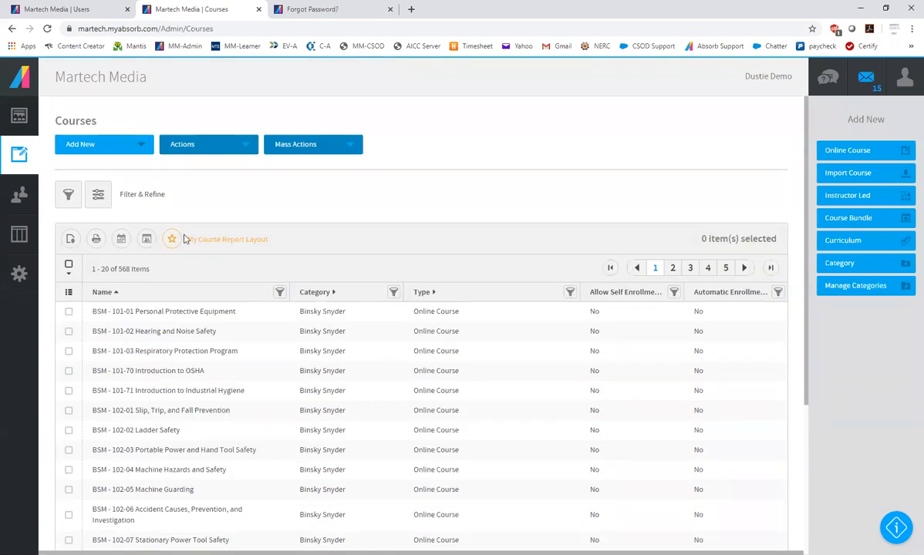
pyautogui.click(171, 239)
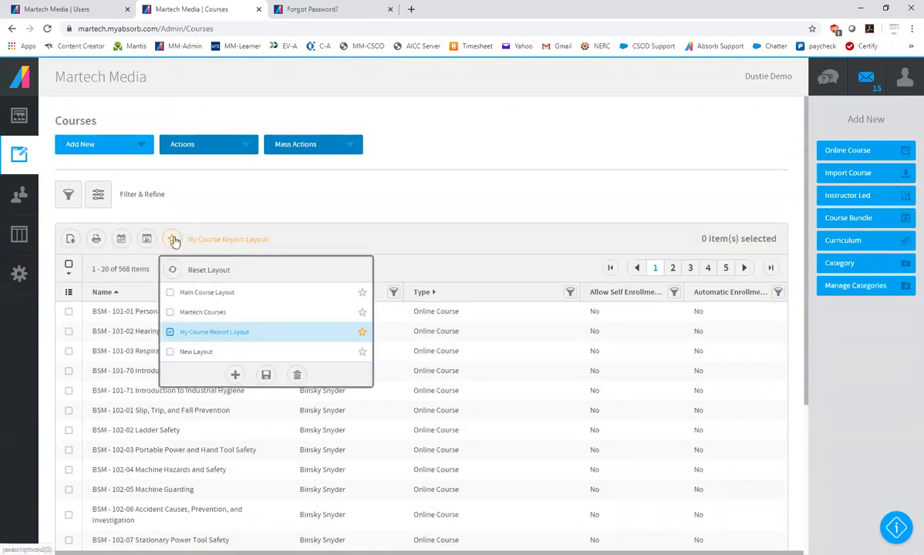
pyautogui.click(297, 374)
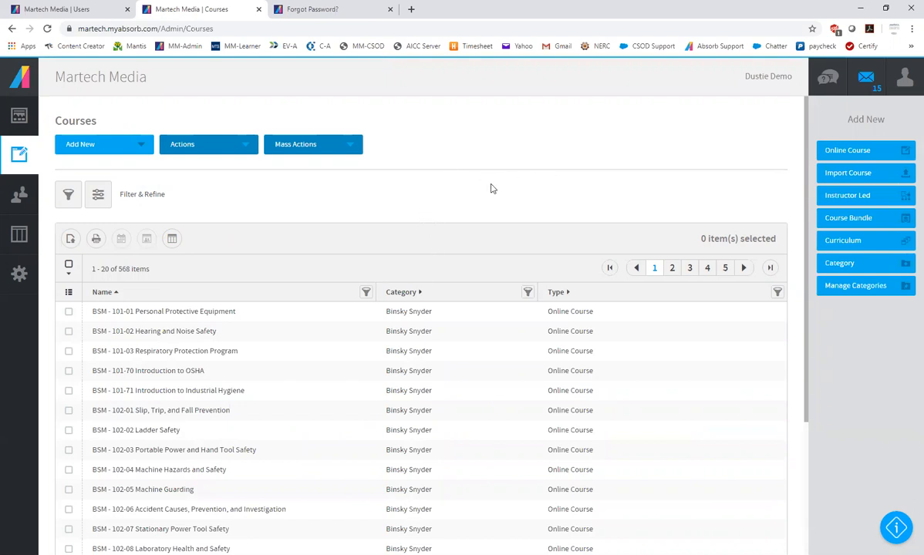
# View the user list and the Learner Activity report, look over the available reports and return to the user list
pyautogui.click(20, 197)
pyautogui.click(57, 115)
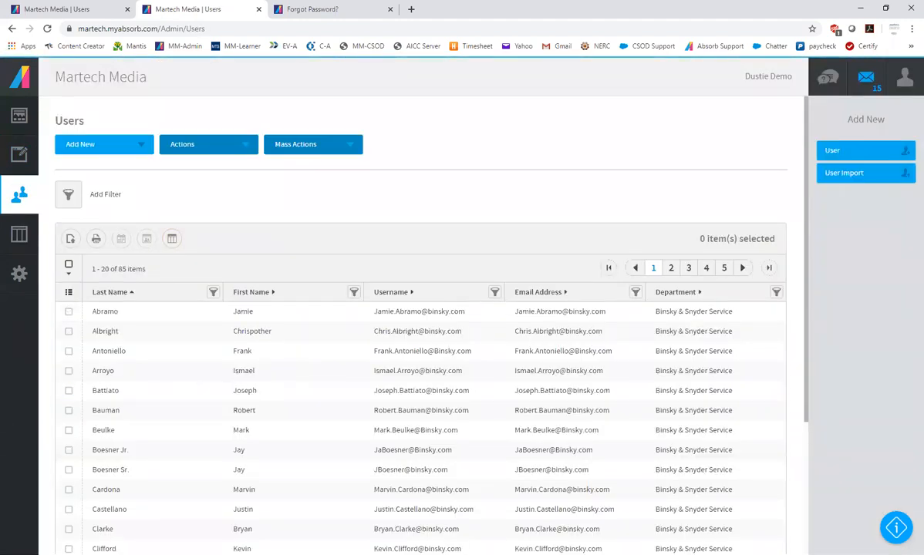
pyautogui.click(25, 233)
pyautogui.click(80, 115)
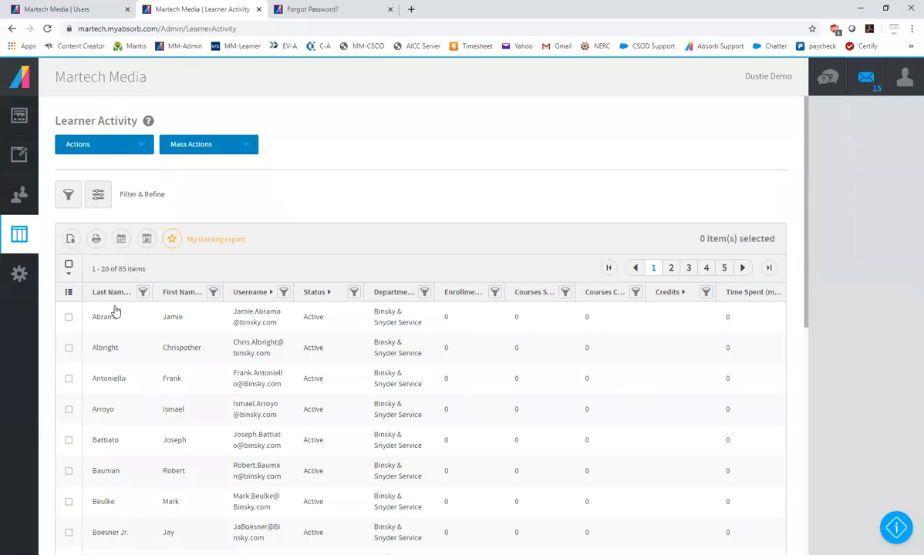
pyautogui.click(24, 239)
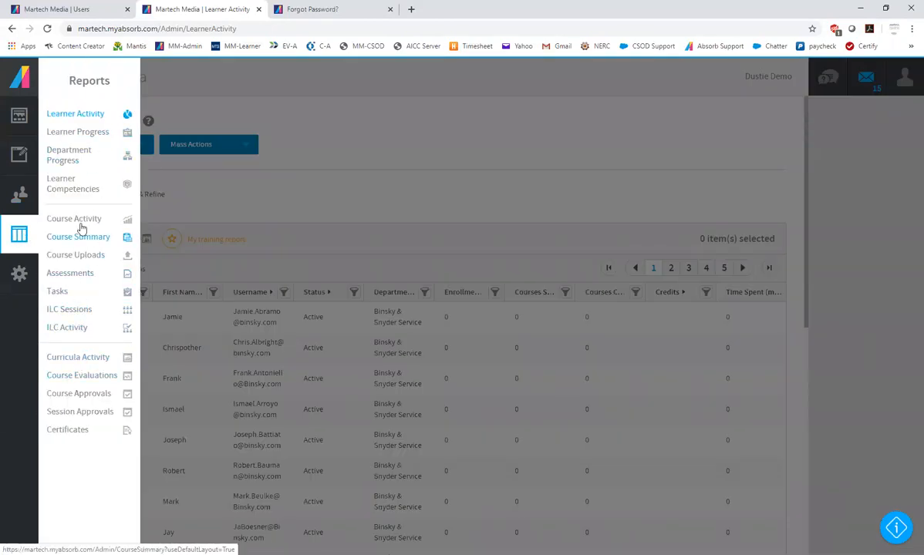
pyautogui.click(23, 192)
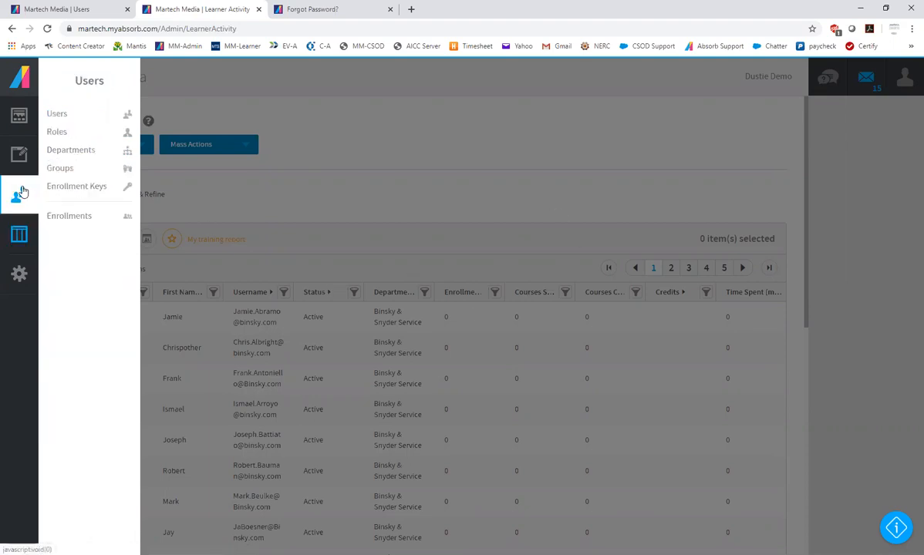
pyautogui.click(65, 115)
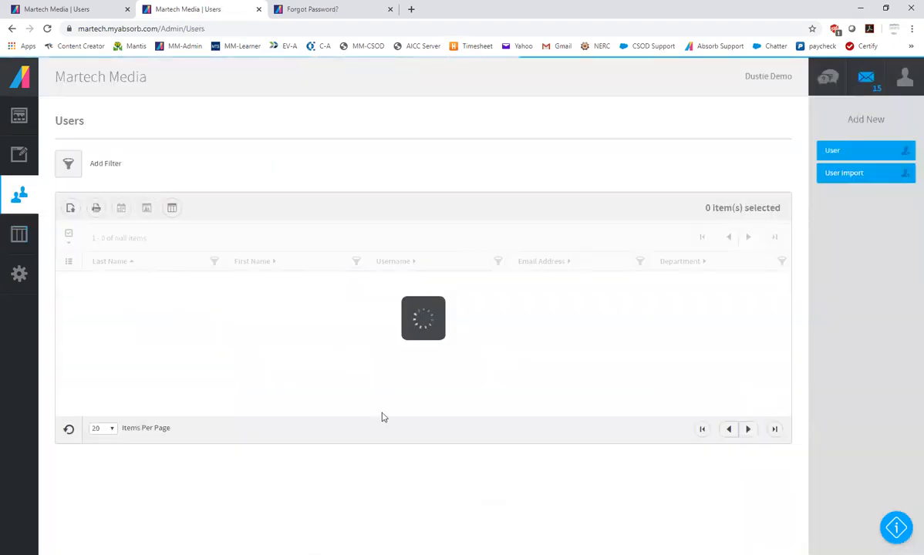
# Reopen the course list and add the Allow Self Enrollment, Due Date and Created By columns
pyautogui.click(19, 154)
pyautogui.click(57, 116)
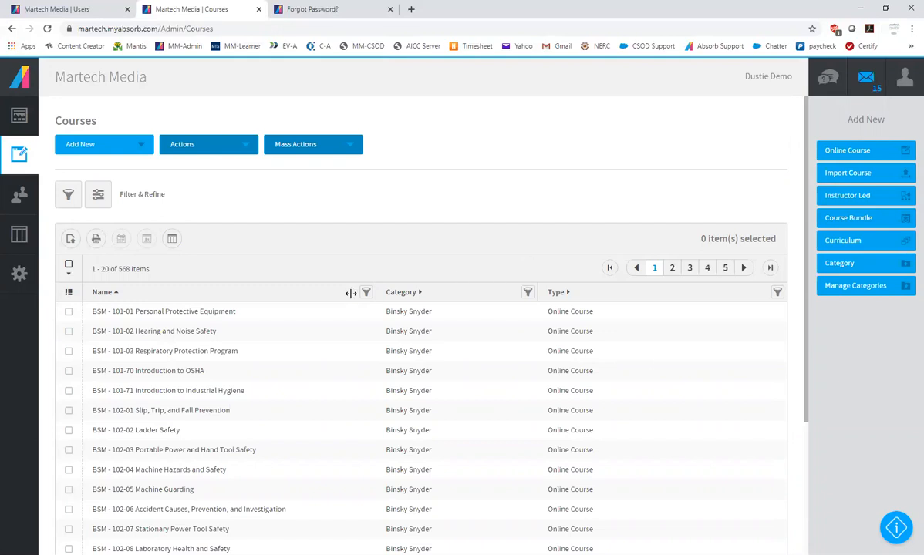
pyautogui.click(69, 294)
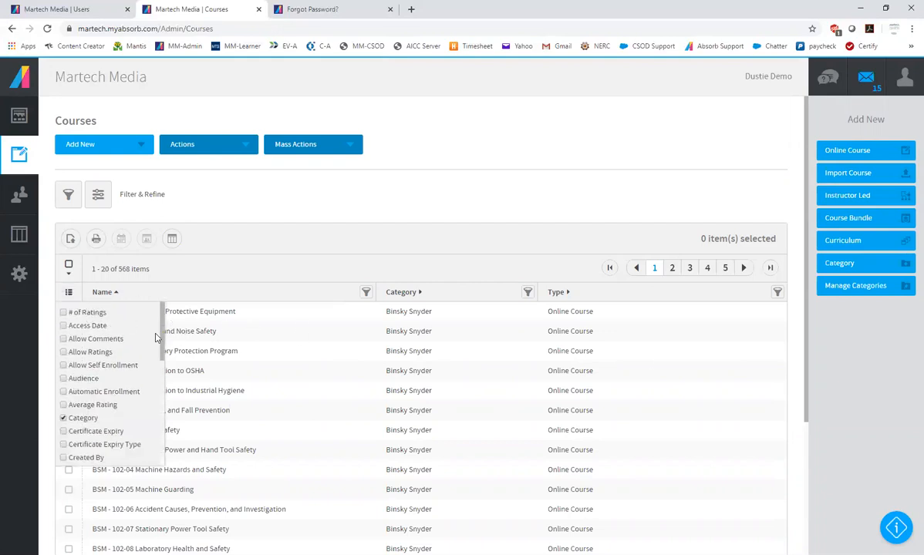
pyautogui.click(64, 367)
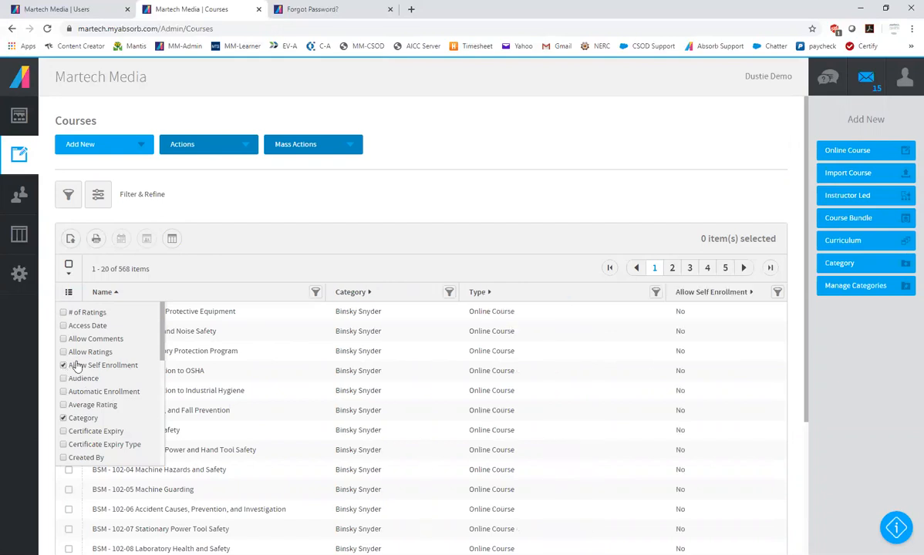
pyautogui.moveTo(162, 331); pyautogui.dragTo(161, 443)
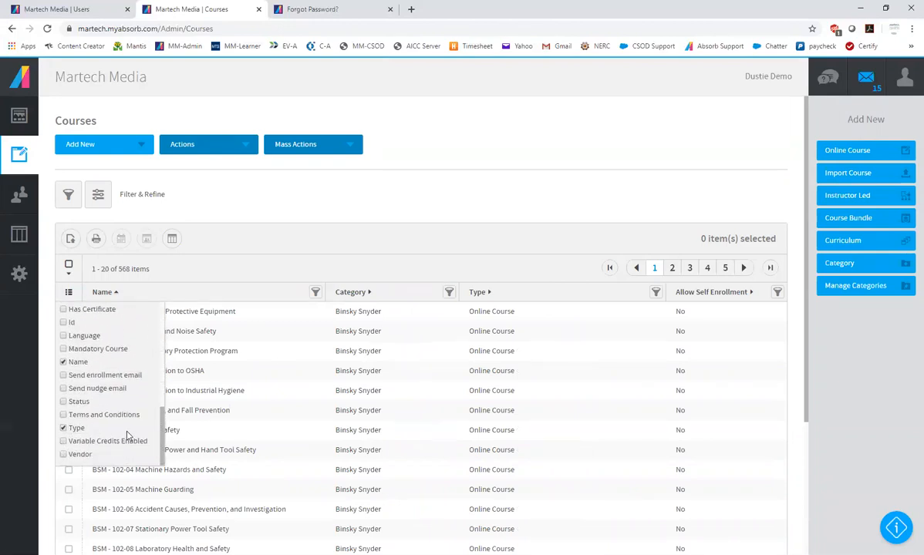
pyautogui.moveTo(163, 445); pyautogui.dragTo(163, 374)
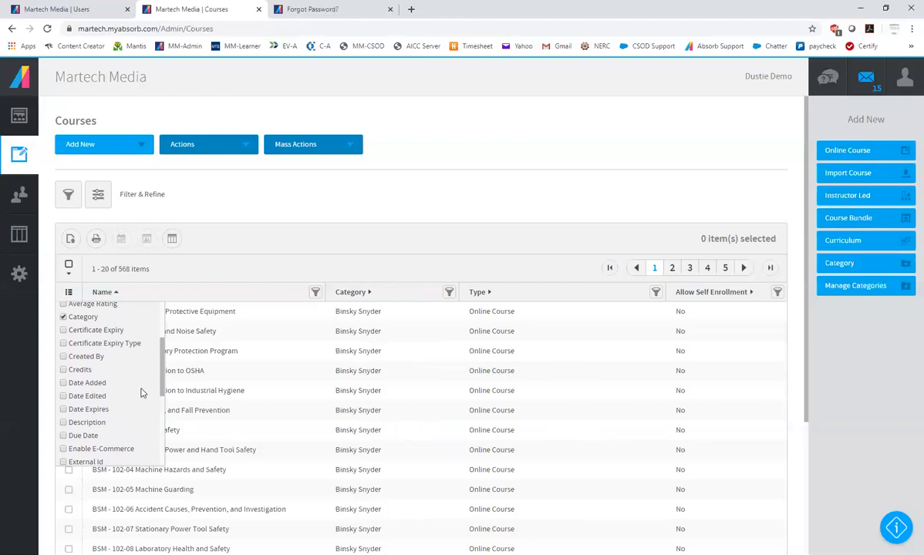
pyautogui.click(62, 436)
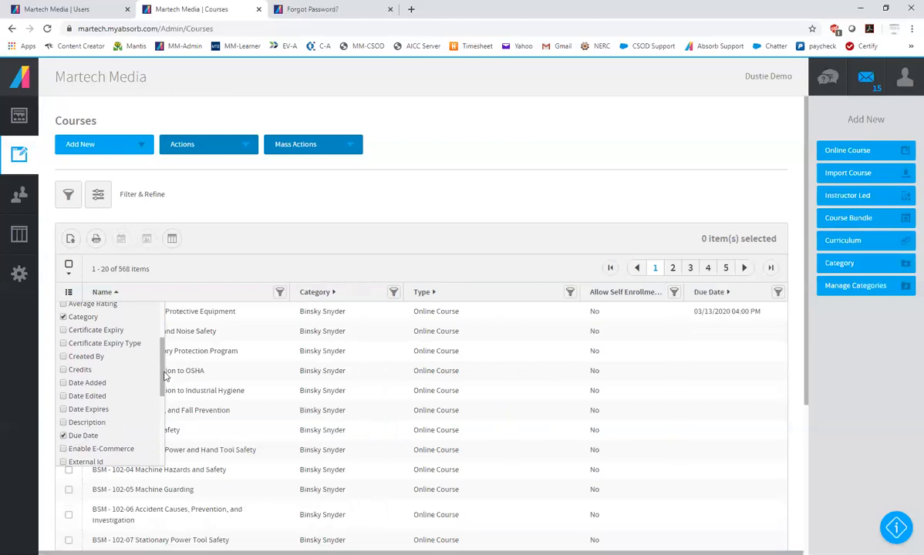
pyautogui.moveTo(162, 370); pyautogui.dragTo(166, 331)
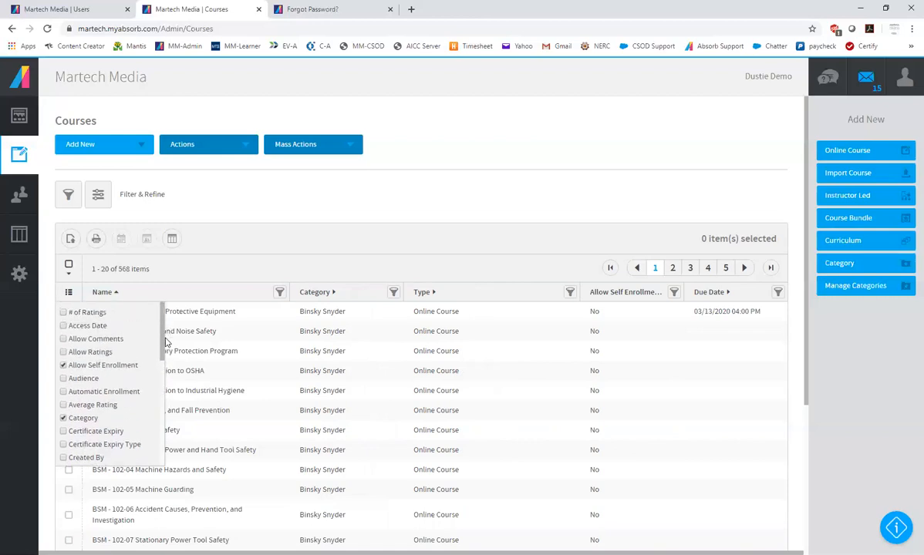
pyautogui.scroll(-1, 155, 344)
pyautogui.click(63, 422)
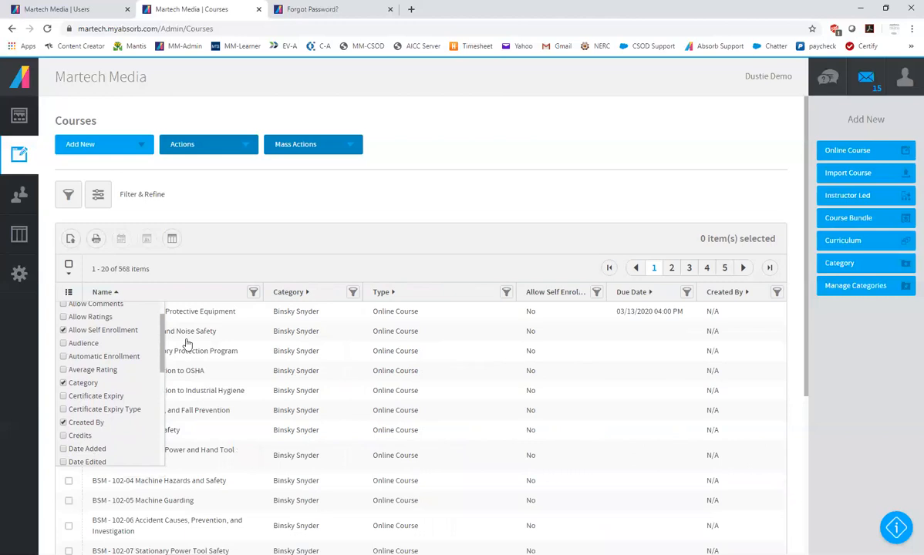
pyautogui.click(553, 206)
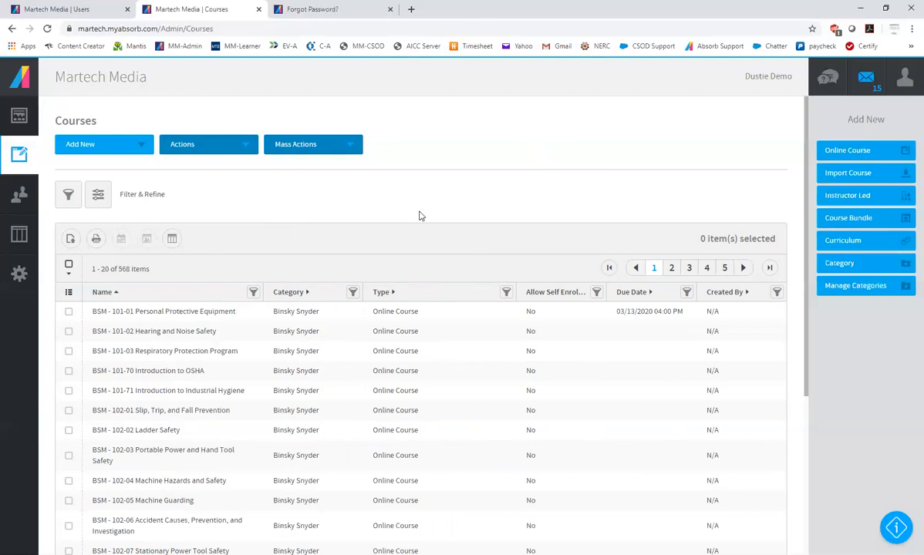
# Save the current column settings as a new report layout nicknamed "My Binsky Courses"
pyautogui.click(173, 241)
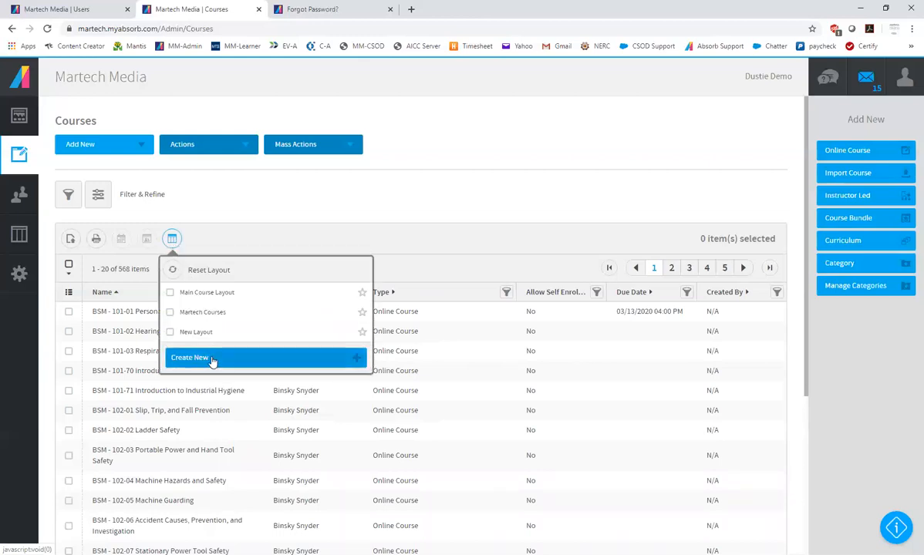
pyautogui.click(209, 360)
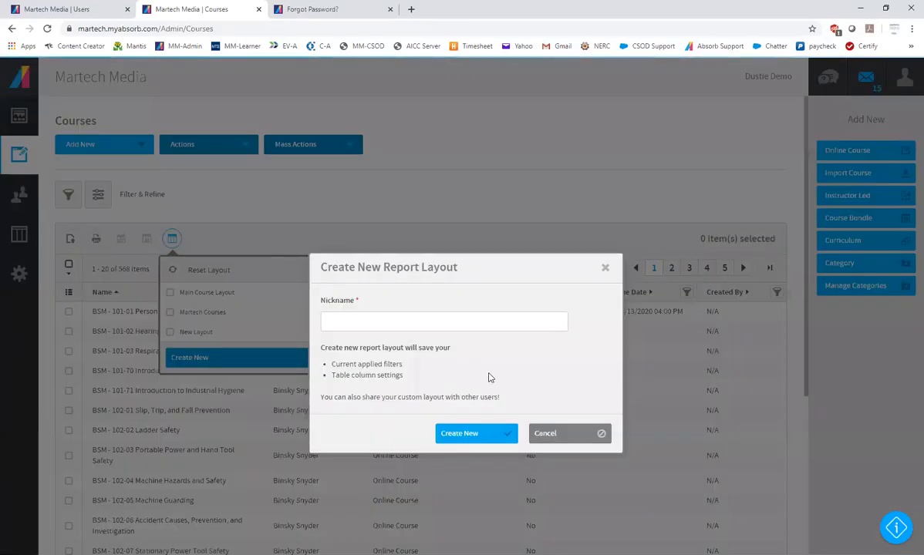
pyautogui.click(452, 315)
pyautogui.write('My Binsky Courses')
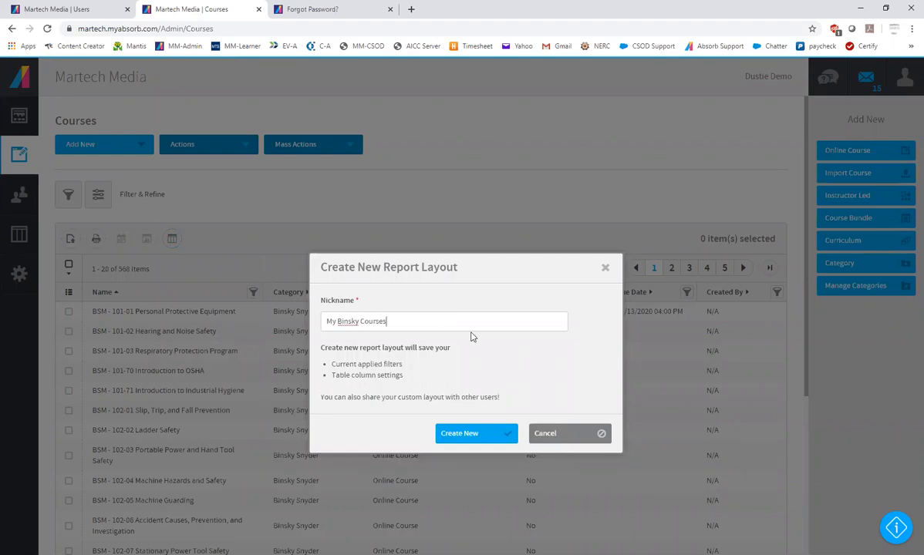
pyautogui.click(470, 435)
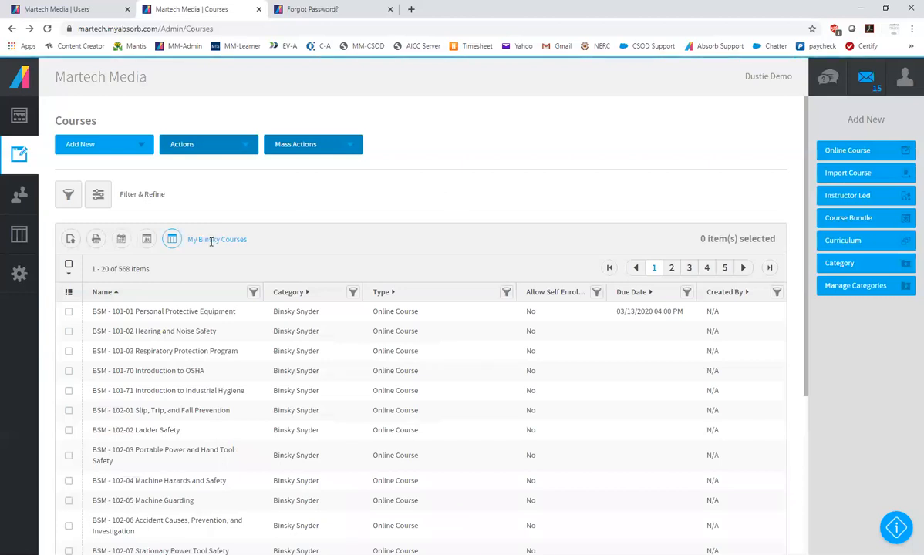
# Star the "My Binsky Courses" layout in the saved layouts of the course list
pyautogui.click(172, 240)
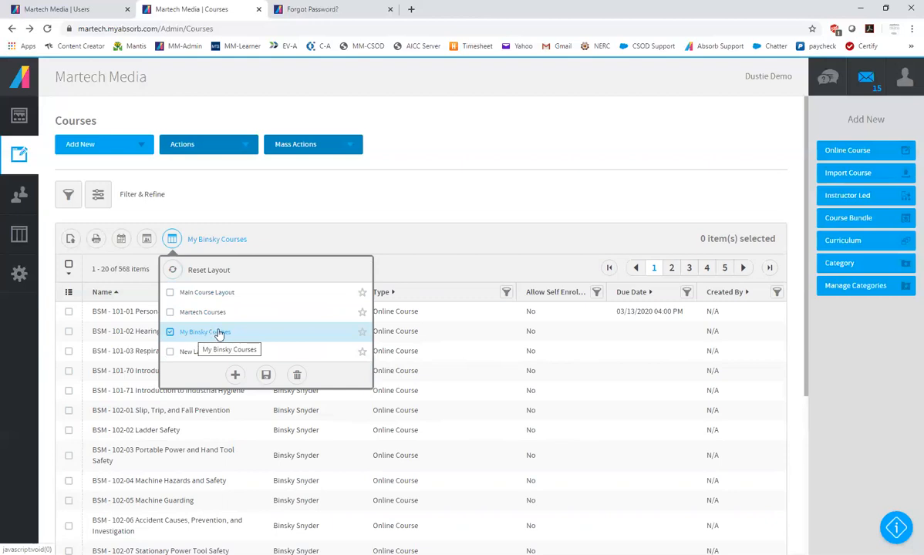
pyautogui.click(362, 333)
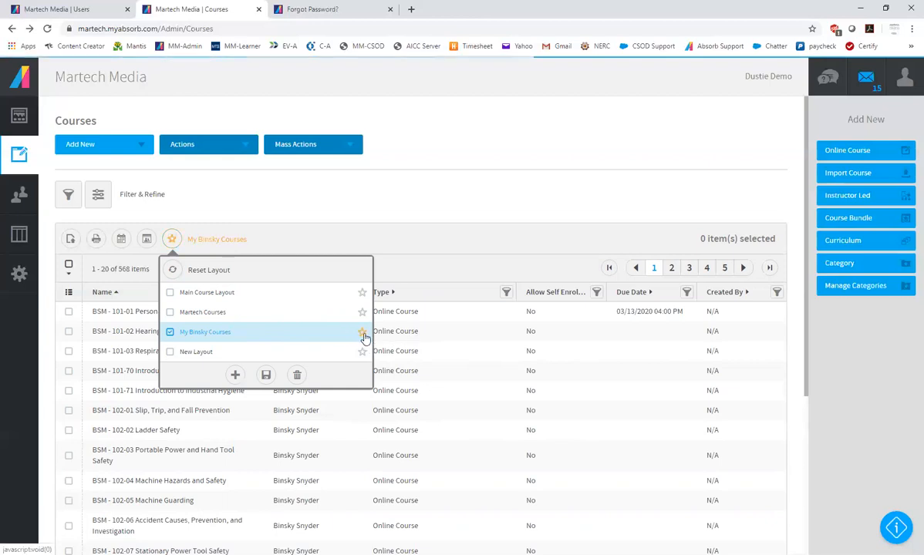
pyautogui.click(453, 213)
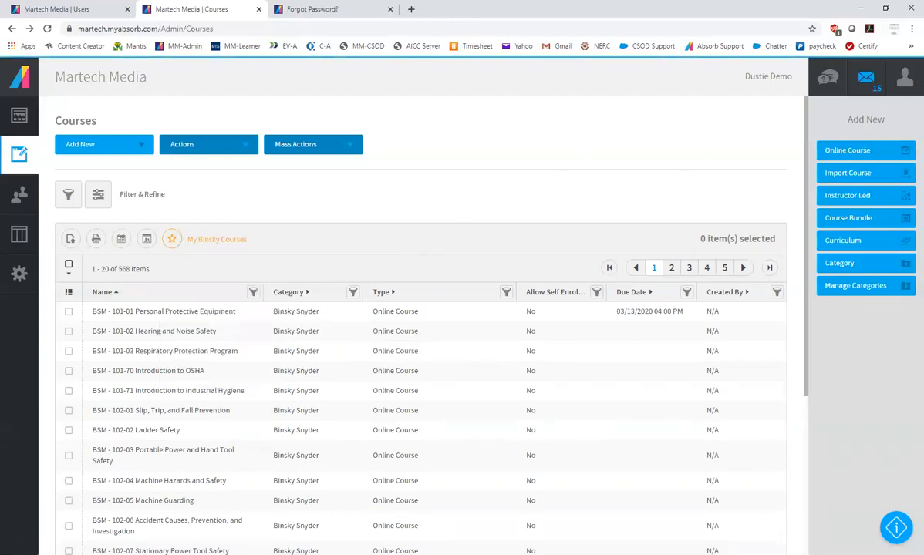
# Leave for the user list and reopen the course list to check which layout it loads
pyautogui.click(19, 194)
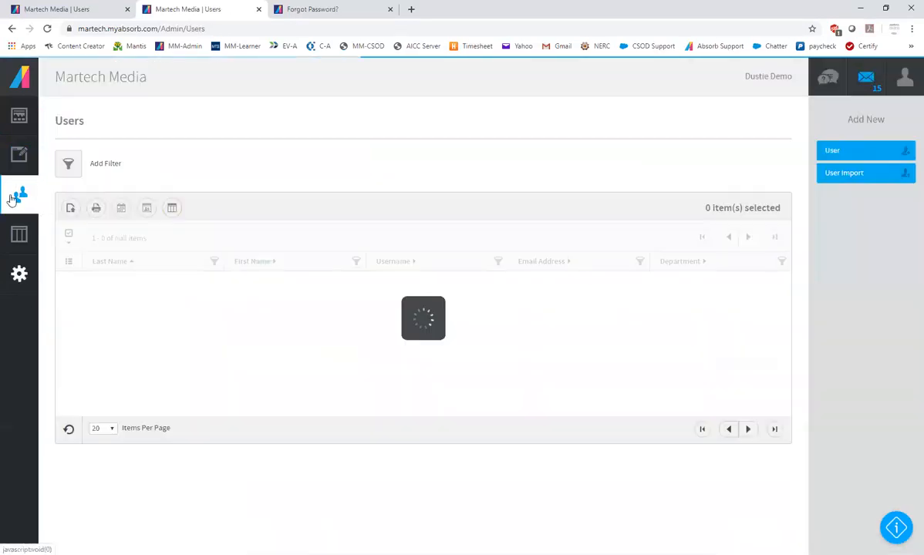
pyautogui.click(21, 157)
pyautogui.click(61, 114)
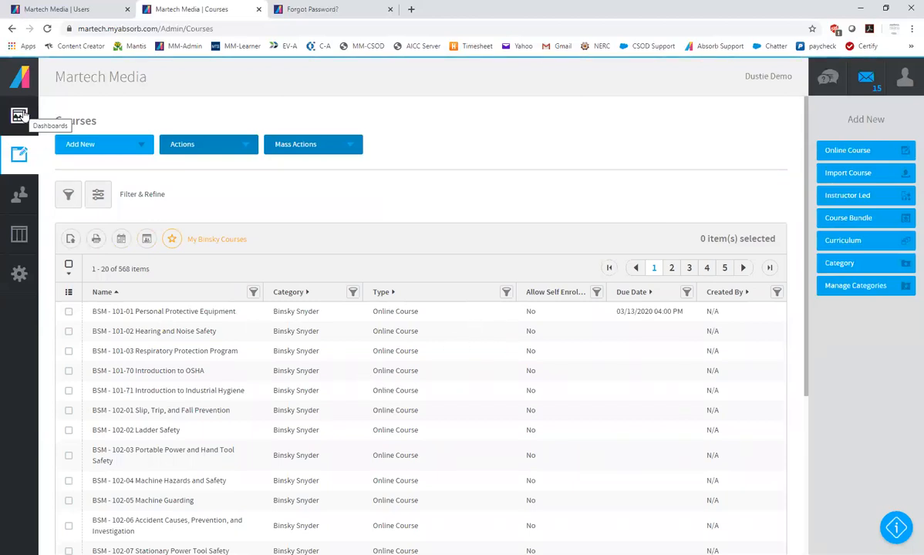
# Go to the Overview dashboard and open the saved report "My Binsky Courses" from there
pyautogui.click(19, 116)
pyautogui.click(69, 114)
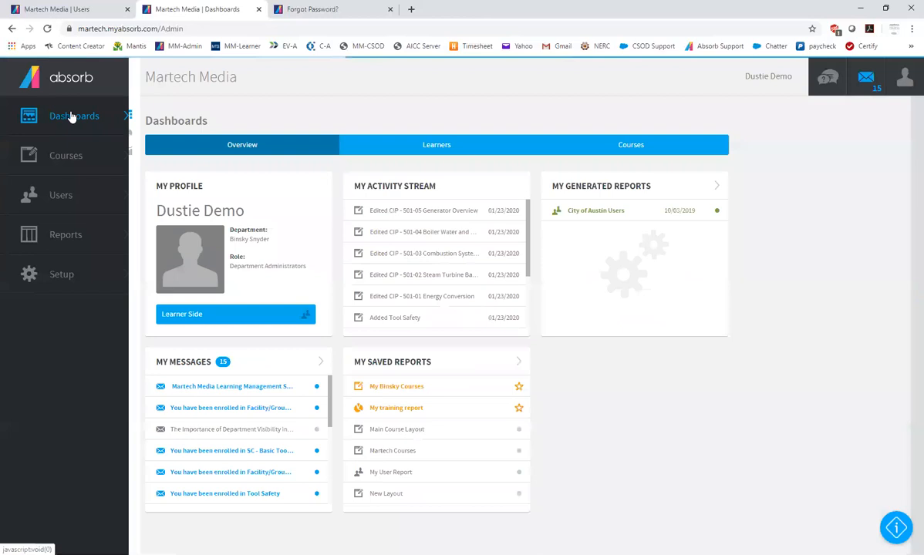
pyautogui.click(403, 391)
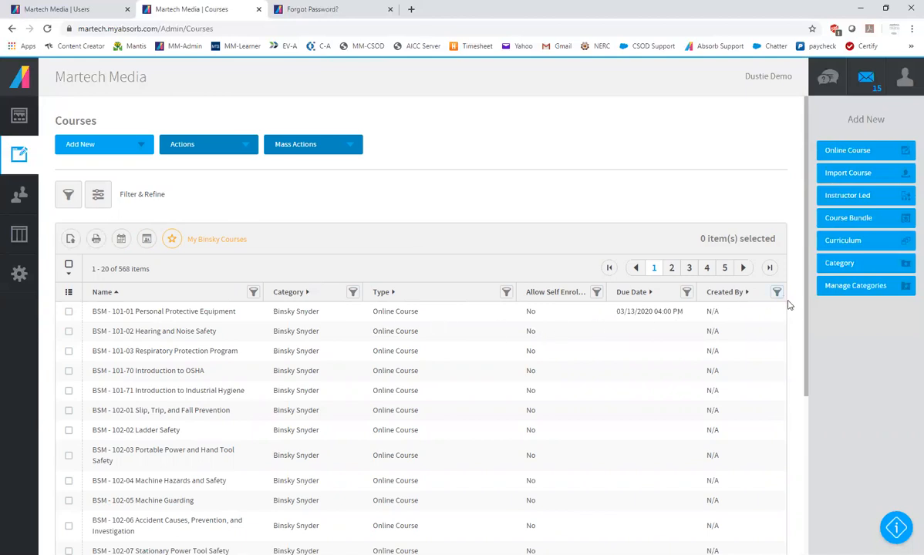
# Filter the course list to courses whose name starts with 101
pyautogui.click(253, 293)
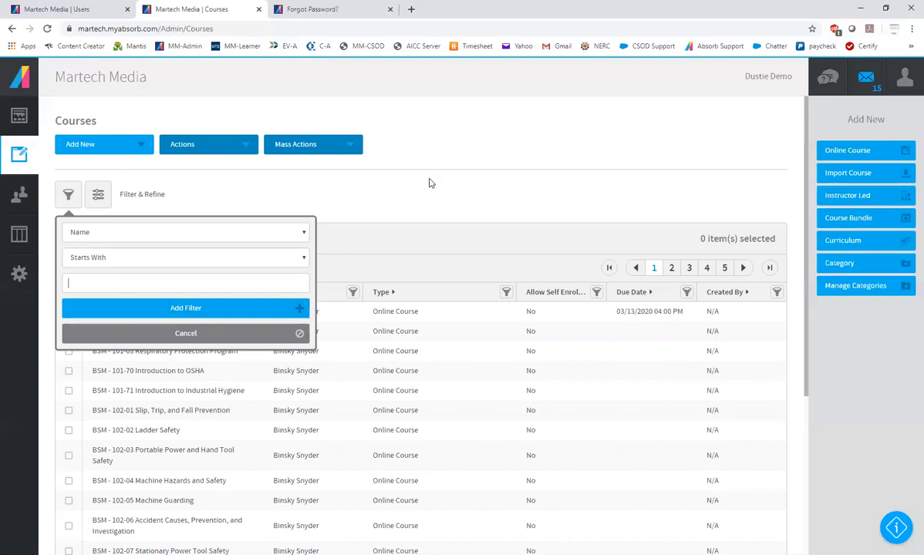
pyautogui.click(405, 170)
pyautogui.click(253, 293)
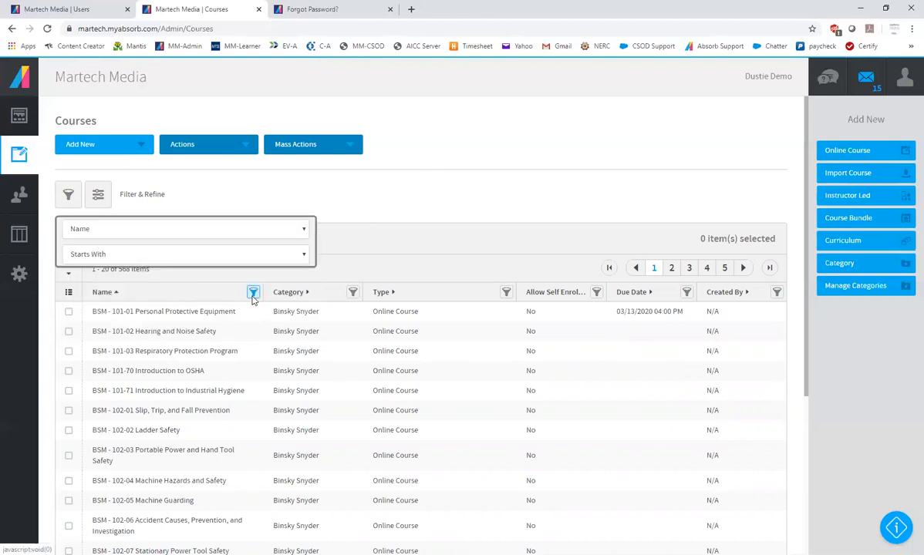
pyautogui.click(105, 260)
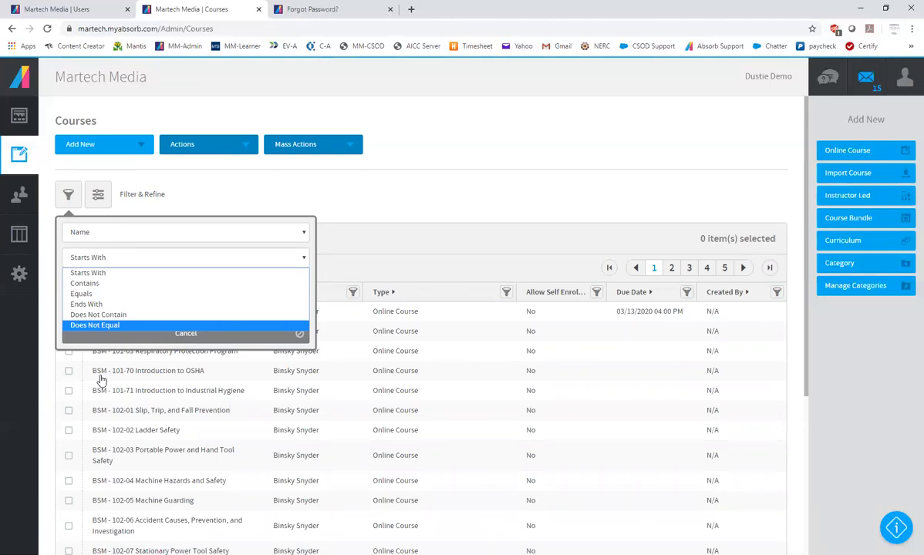
pyautogui.click(91, 273)
pyautogui.click(173, 308)
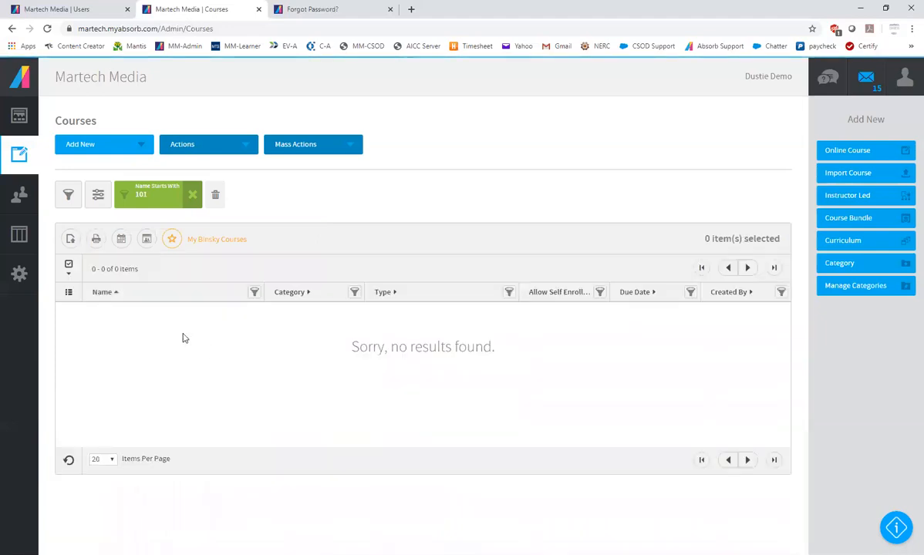
# Change the course name filter to Contains 101 and select the course BSM - 101-01 Personal Protective Equipment
pyautogui.click(150, 200)
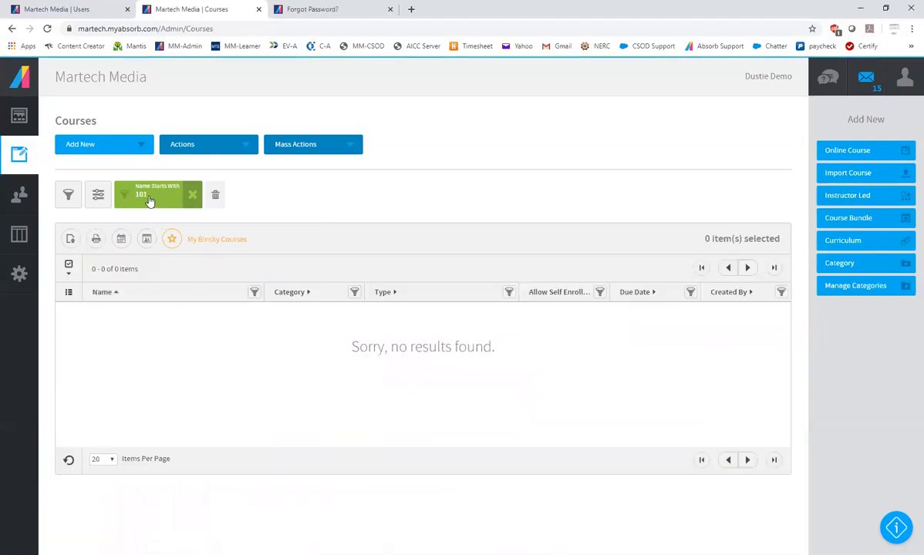
pyautogui.click(232, 259)
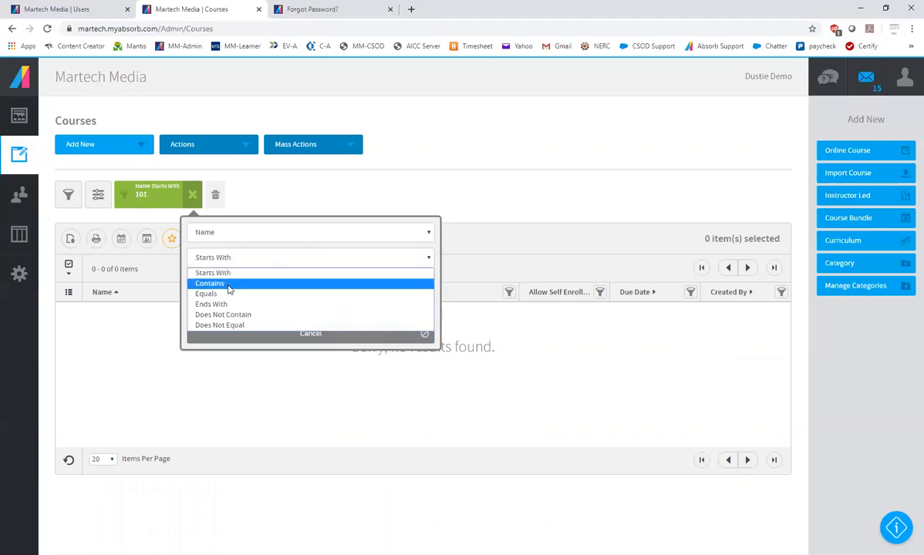
pyautogui.click(224, 283)
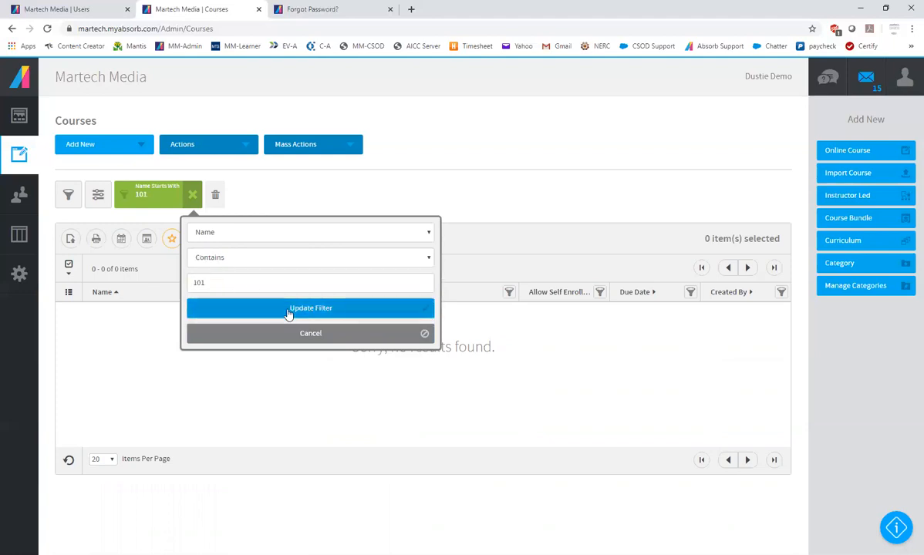
pyautogui.click(287, 309)
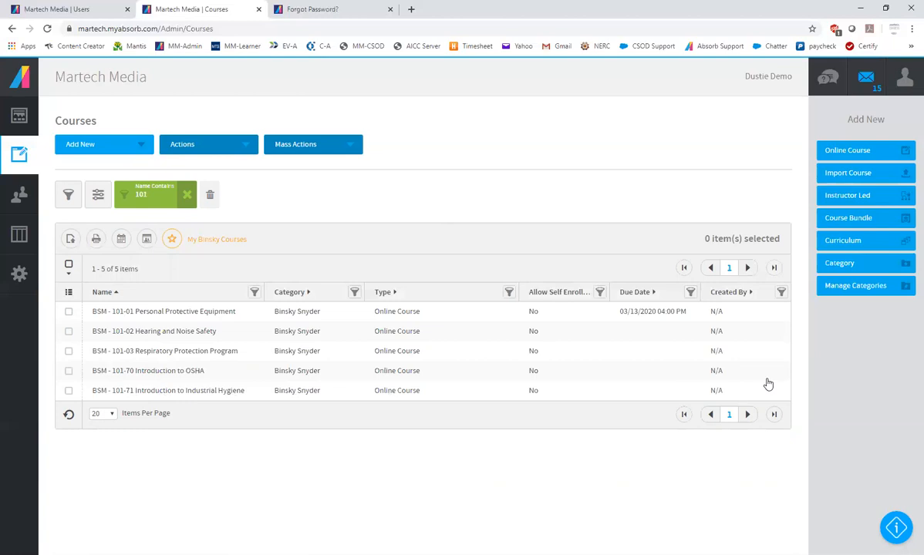
pyautogui.click(651, 316)
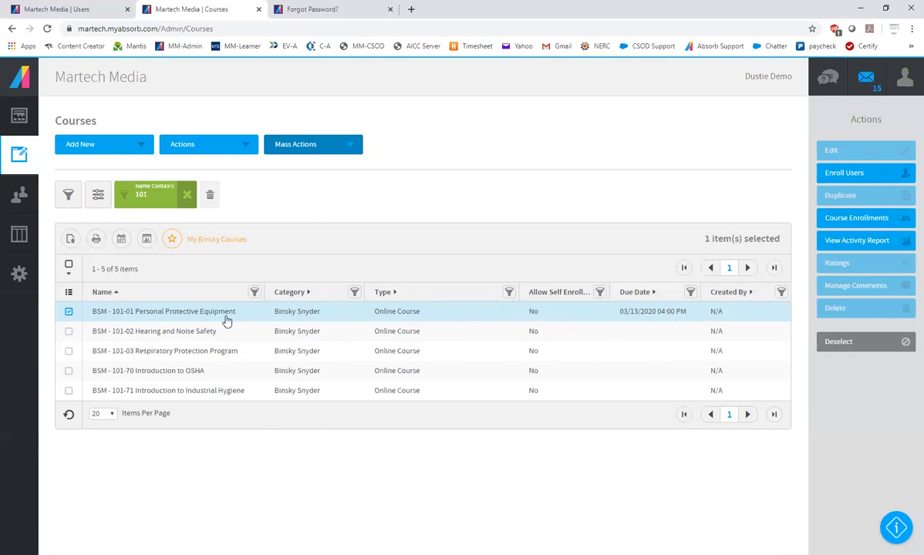
# Log off the demo account and sign in to the admin side with the system administrator's saved e-mail and password
pyautogui.click(905, 79)
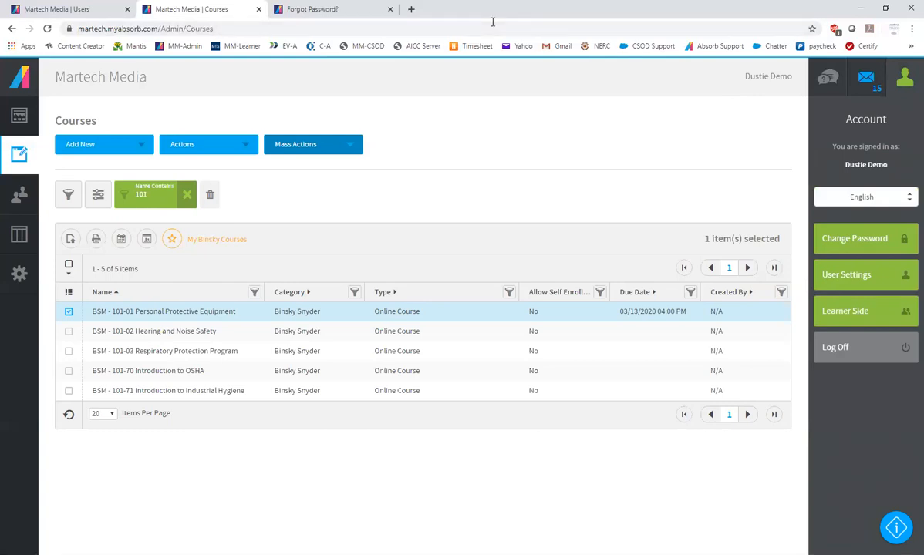
pyautogui.click(866, 348)
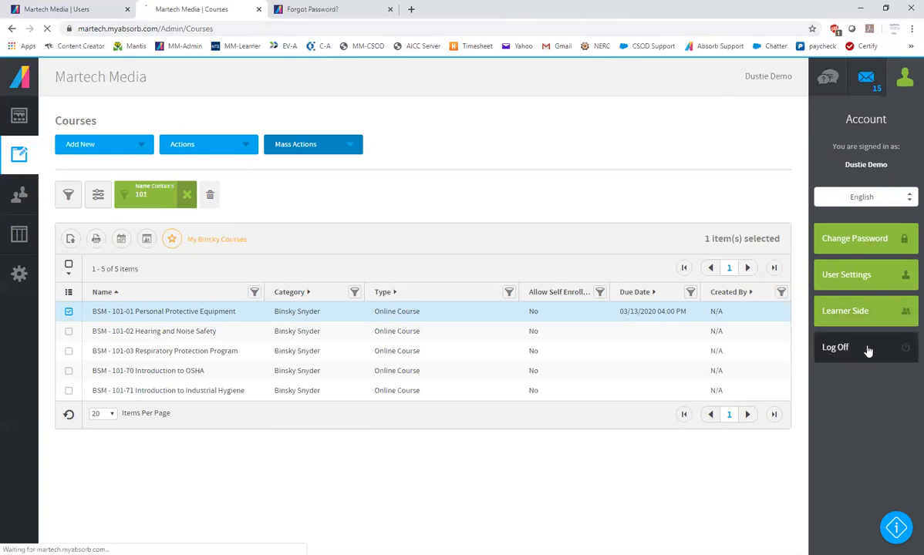
pyautogui.click(453, 291)
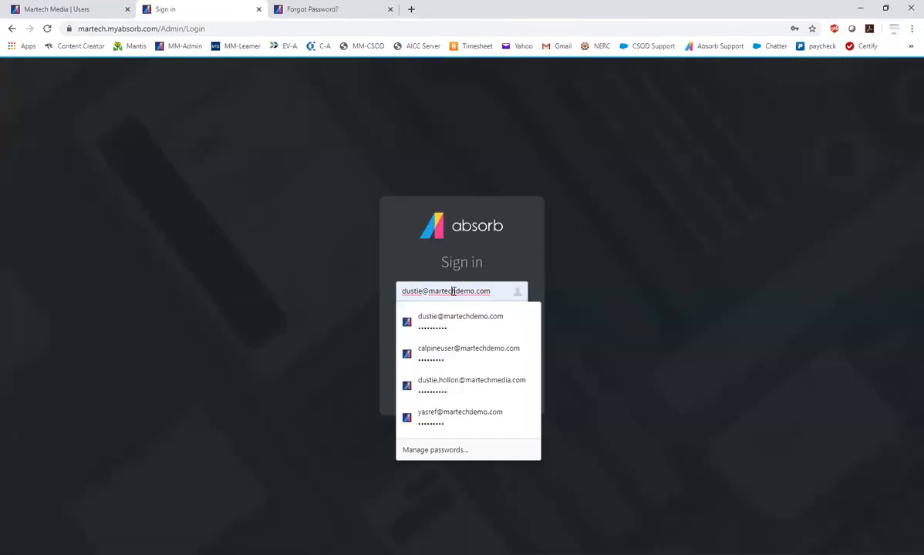
pyautogui.click(477, 383)
pyautogui.click(455, 369)
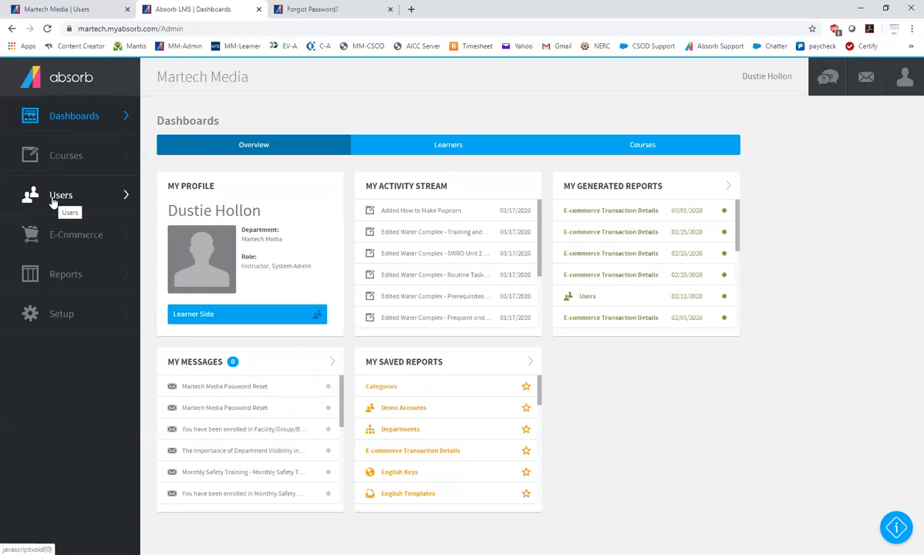
# Open the course list and filter it to courses whose name starts with bsm
pyautogui.click(55, 156)
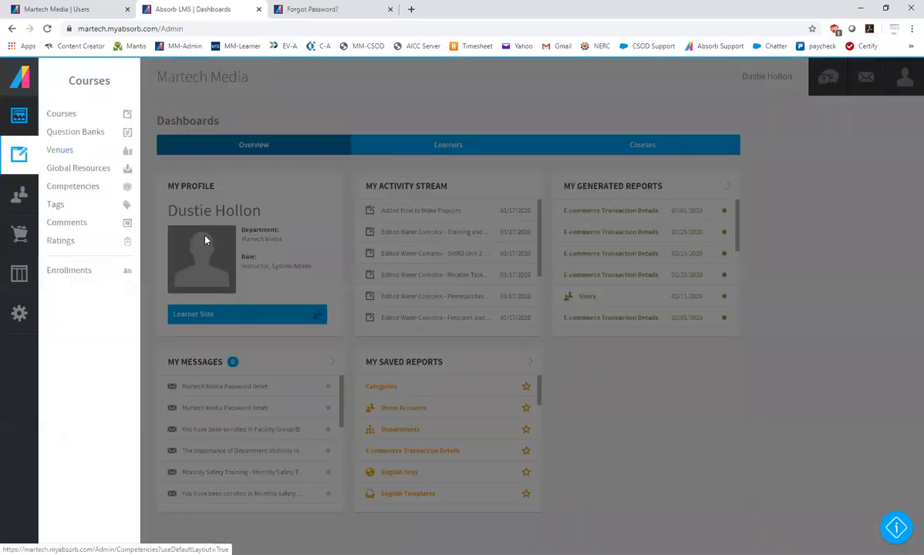
pyautogui.click(60, 114)
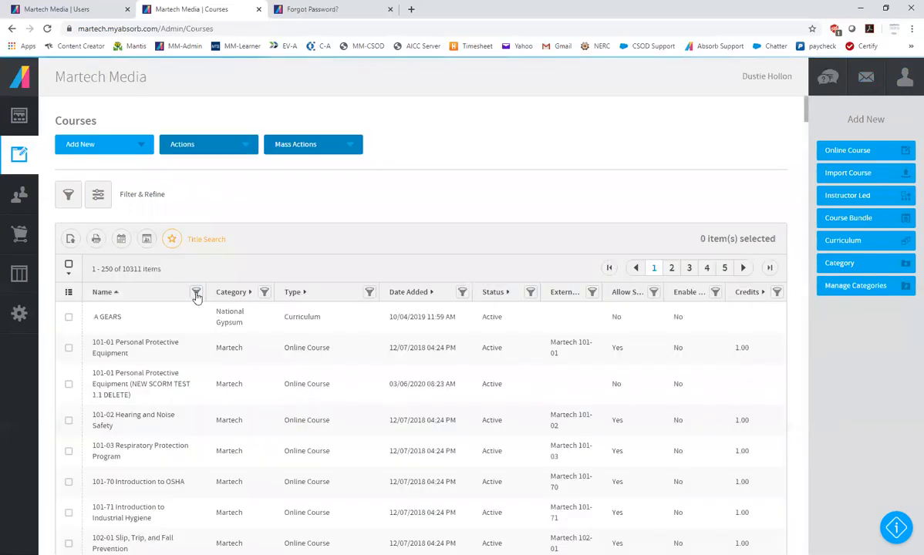
pyautogui.click(197, 292)
pyautogui.write('bsm')
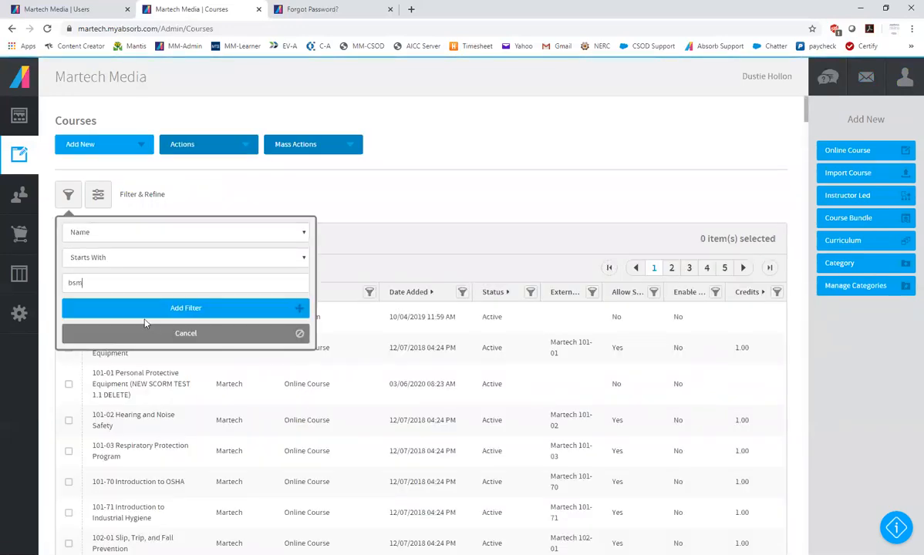
pyautogui.press('Return')
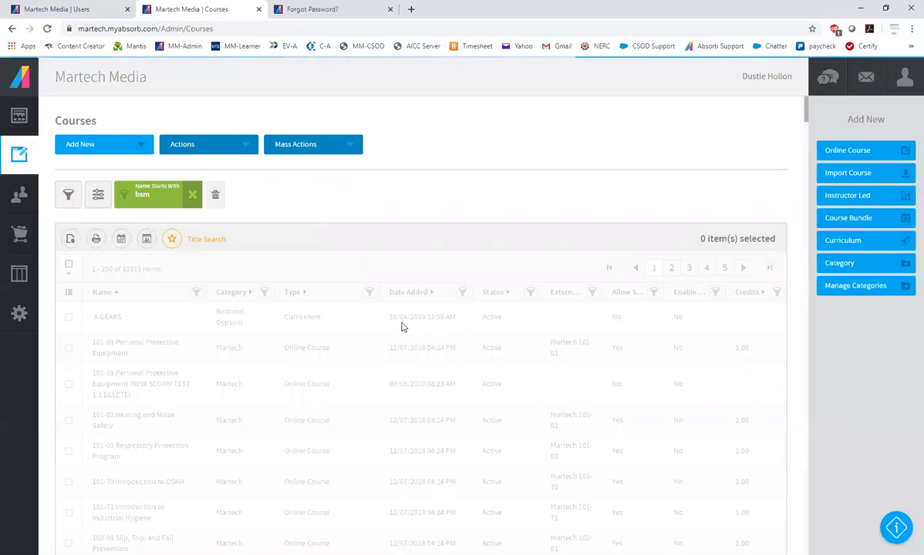
# Open BSM - 101-01 Personal Protective Equipment for editing and go to the Administrators section of its availability settings
pyautogui.click(349, 320)
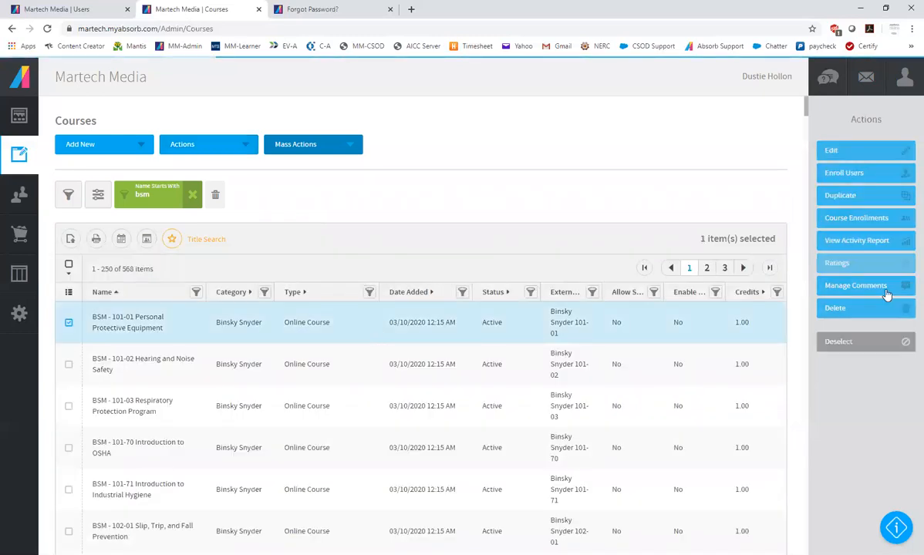
pyautogui.click(870, 154)
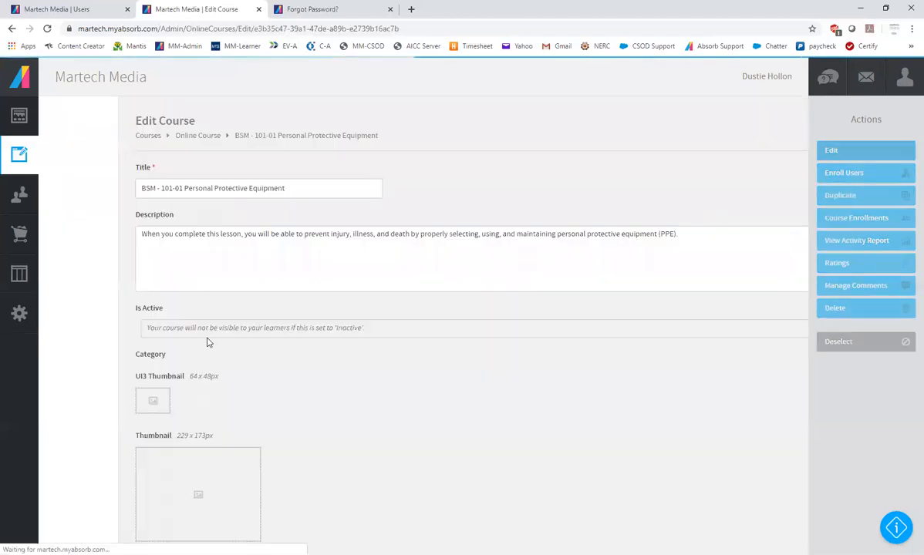
pyautogui.click(177, 173)
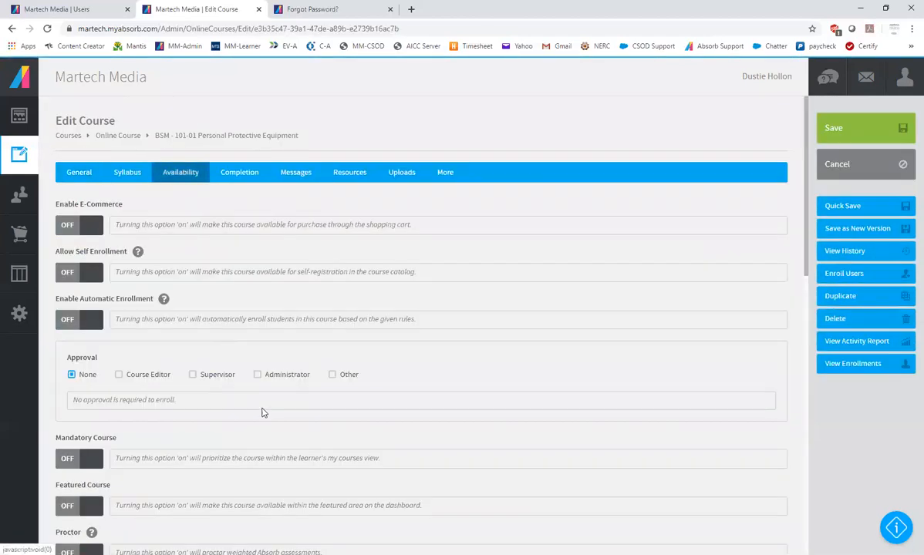
pyautogui.scroll(-10, 277, 424)
pyautogui.scroll(-3, 278, 424)
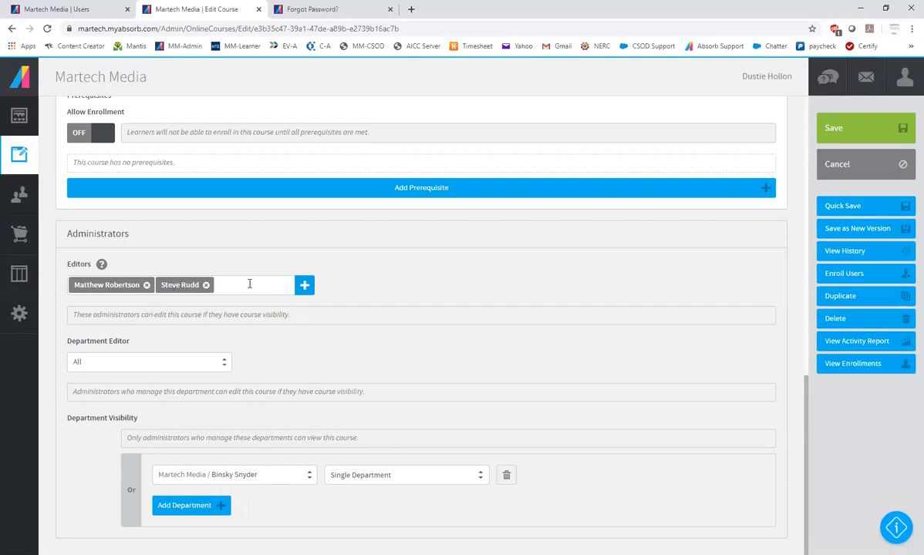
# Remove both named editors from the course's Administrators settings and save the course
pyautogui.click(205, 285)
pyautogui.click(147, 285)
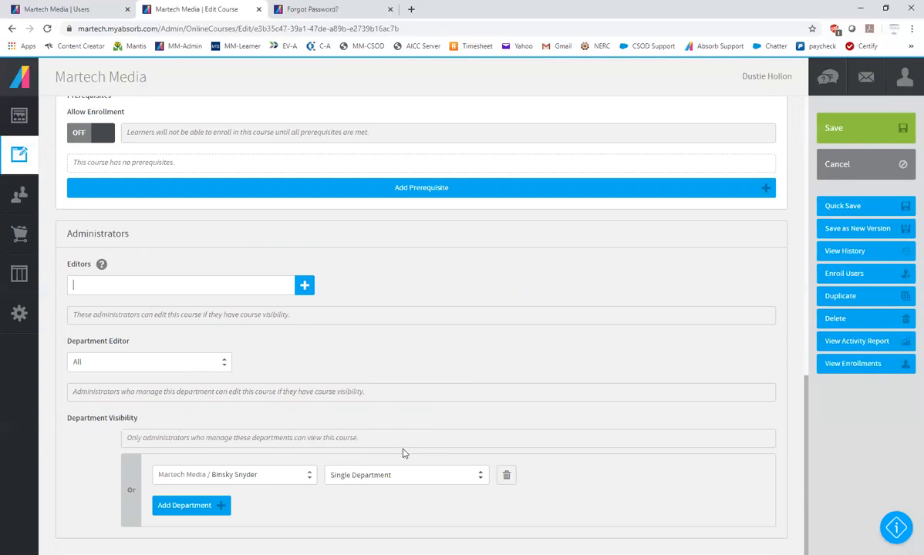
pyautogui.click(855, 128)
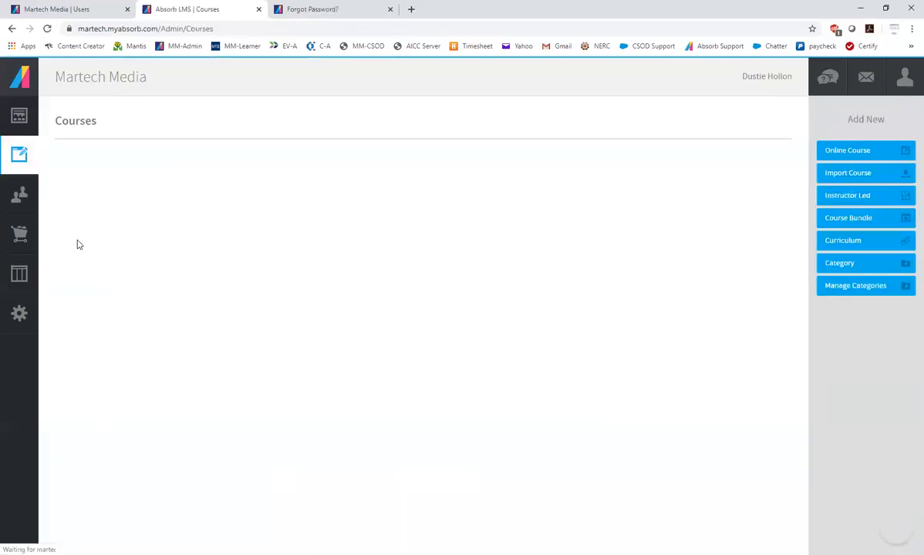
# Log off the system administrator and sign back in with the demo administrator's saved e-mail and password
pyautogui.click(904, 77)
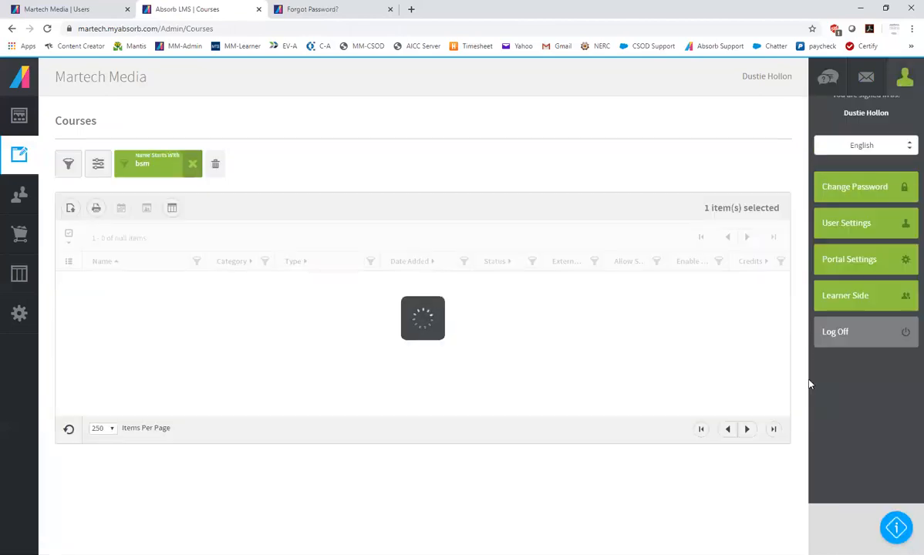
pyautogui.click(863, 395)
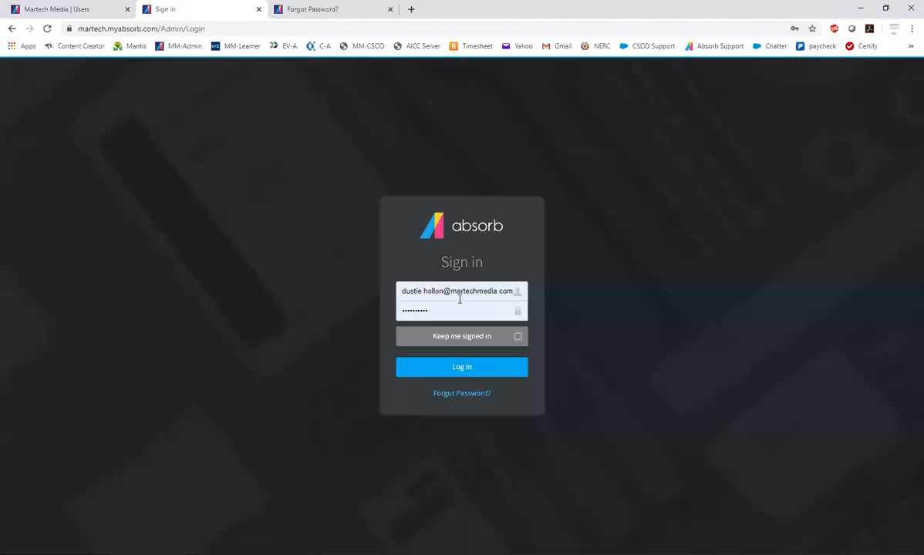
pyautogui.click(456, 286)
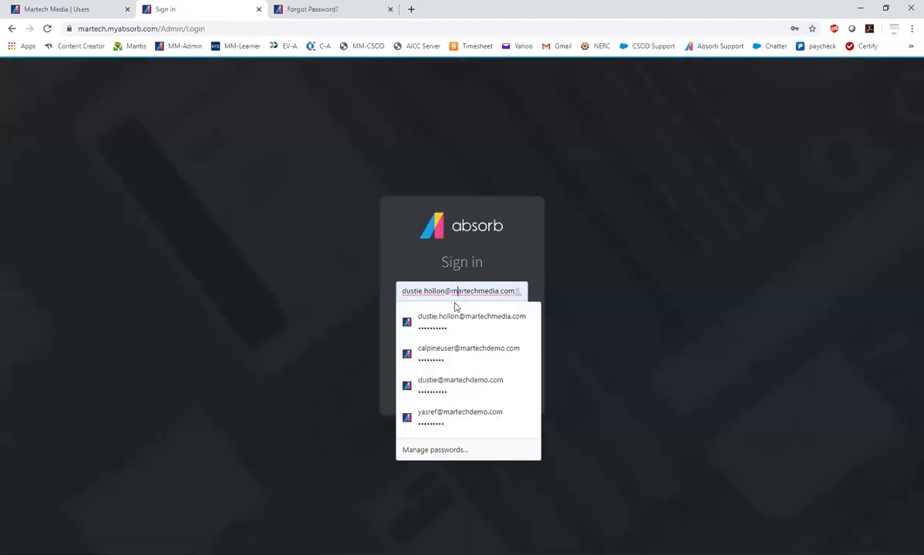
pyautogui.click(457, 382)
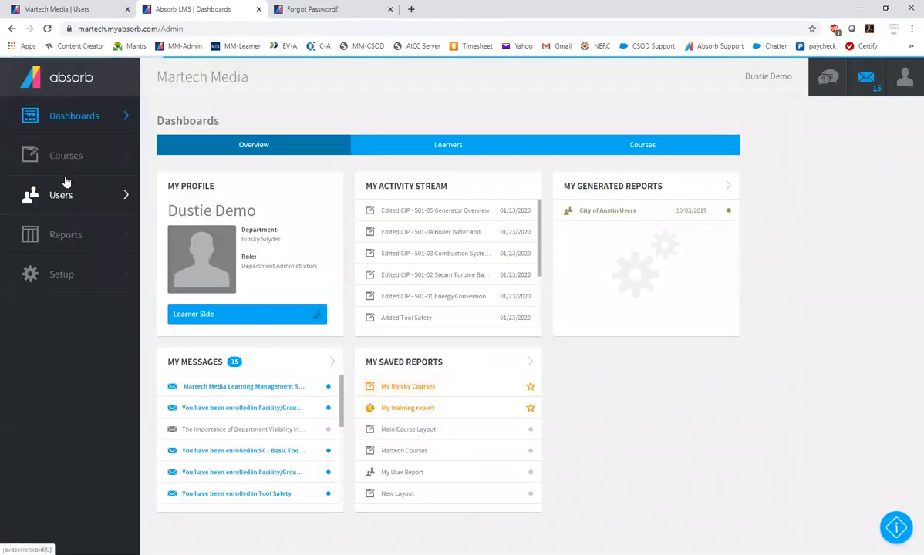
# Reopen the course list and compare the actions available for the first three BSM courses, ending with BSM - 101-01 selected
pyautogui.click(70, 152)
pyautogui.click(65, 114)
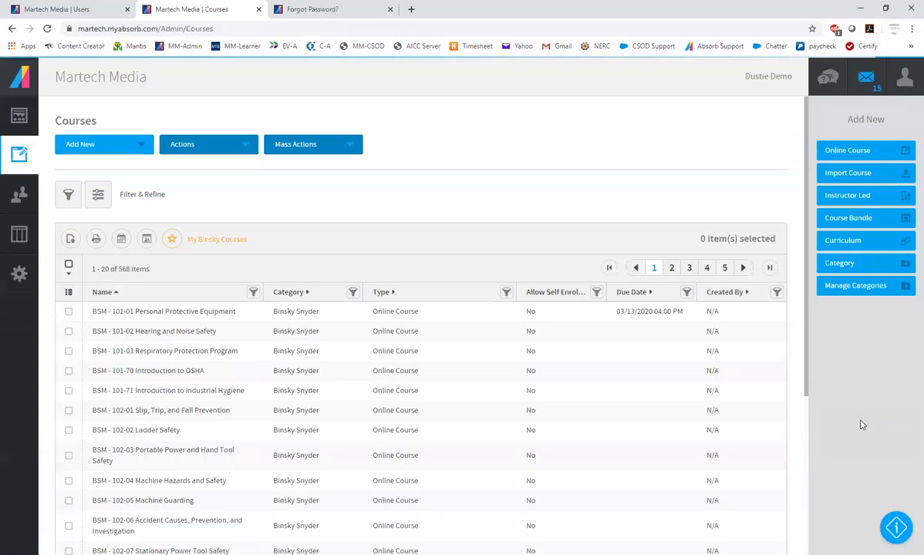
pyautogui.click(602, 312)
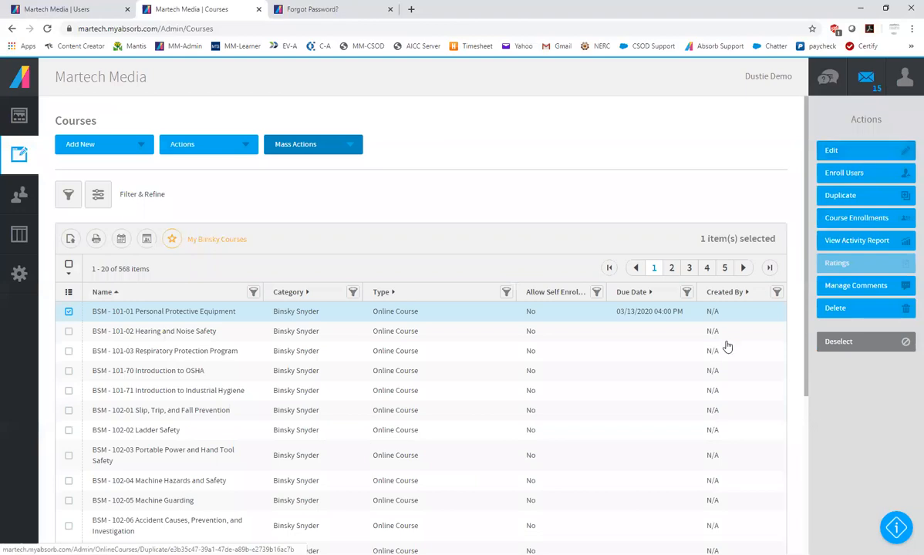
pyautogui.click(605, 338)
pyautogui.click(467, 353)
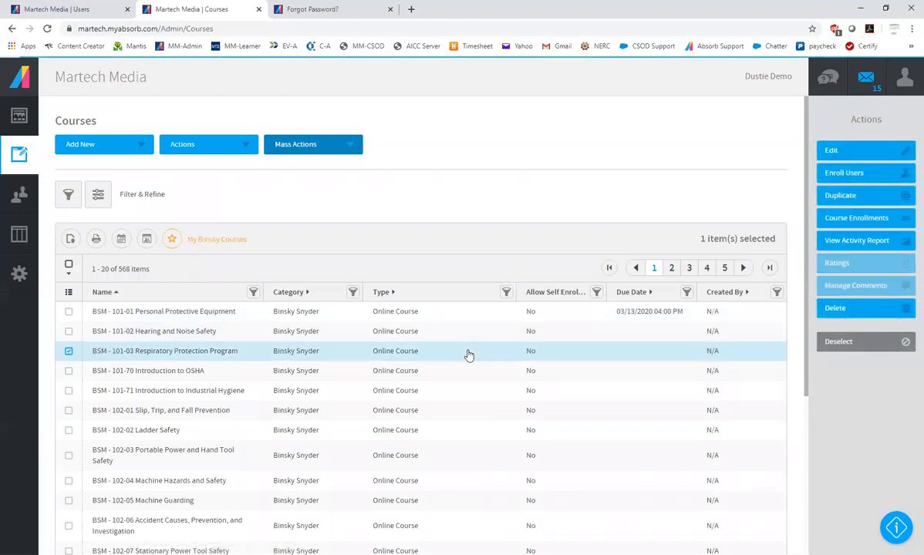
pyautogui.click(471, 333)
pyautogui.click(474, 315)
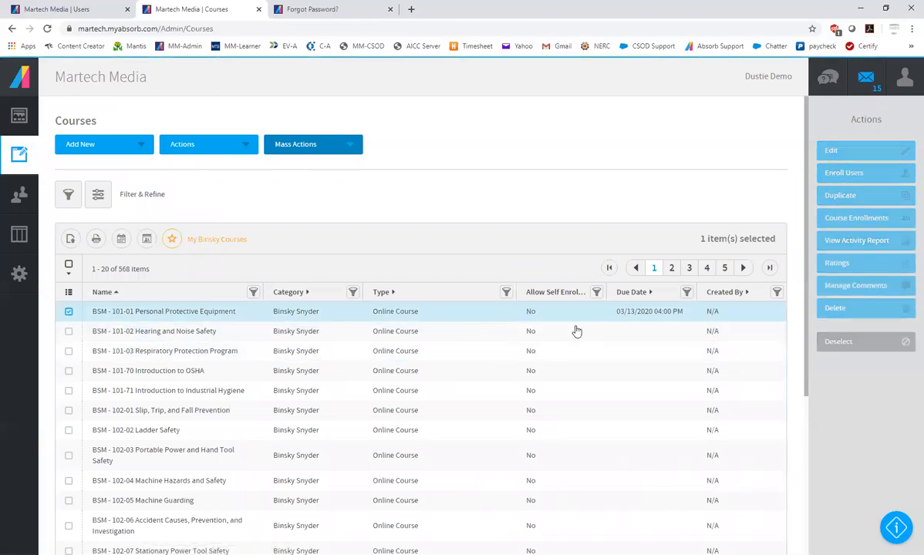
# Open BSM - 101-01 Personal Protective Equipment for editing, view its activity report and return to the edit page
pyautogui.click(833, 151)
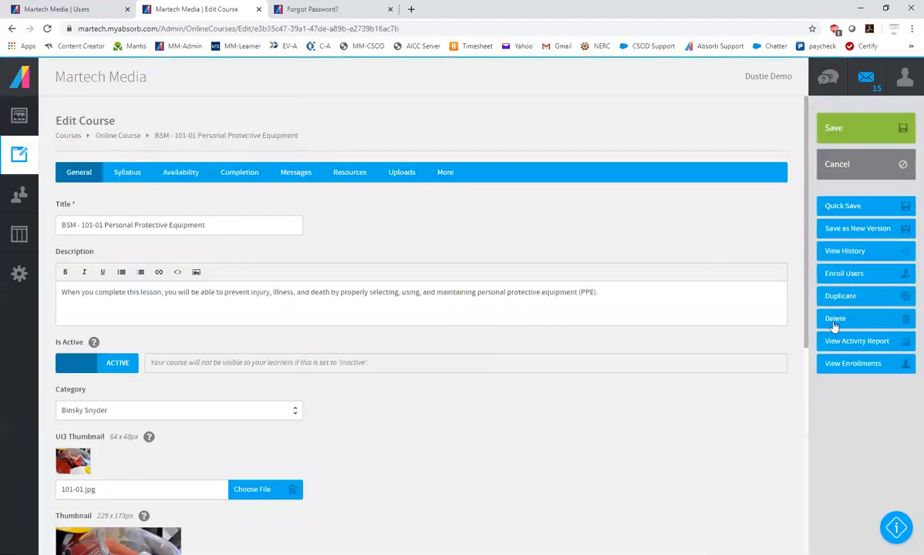
pyautogui.click(870, 344)
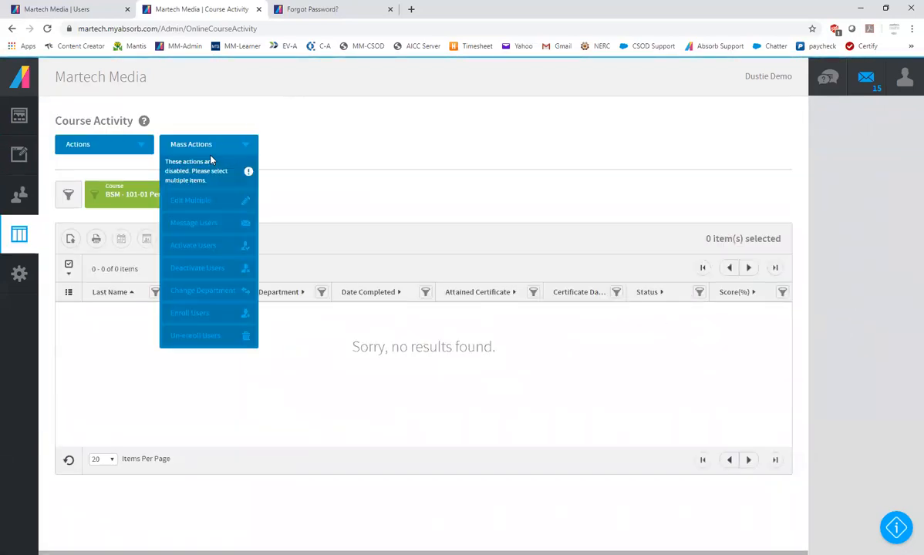
pyautogui.hotkey('alt', 'Left')
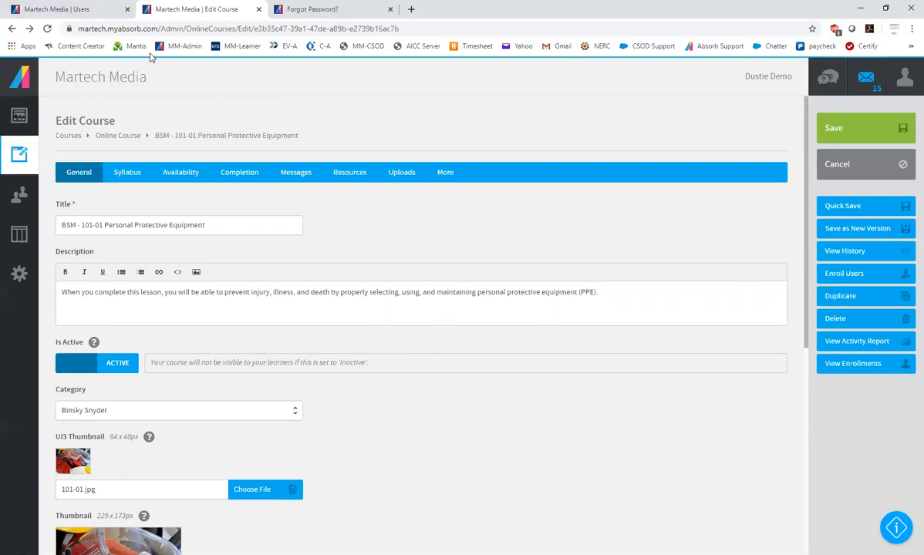
# Cancel editing BSM - 101-01 Personal Protective Equipment and return to the course list
pyautogui.click(23, 158)
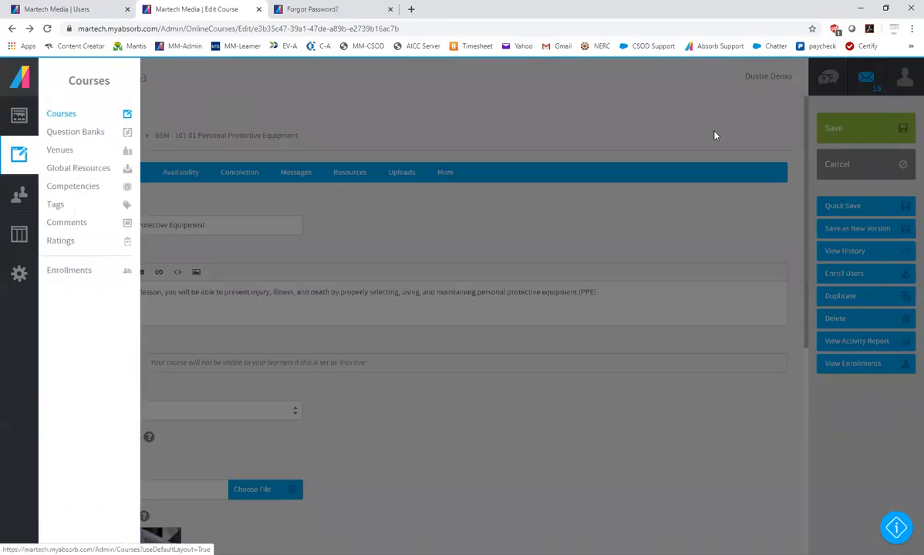
pyautogui.click(854, 174)
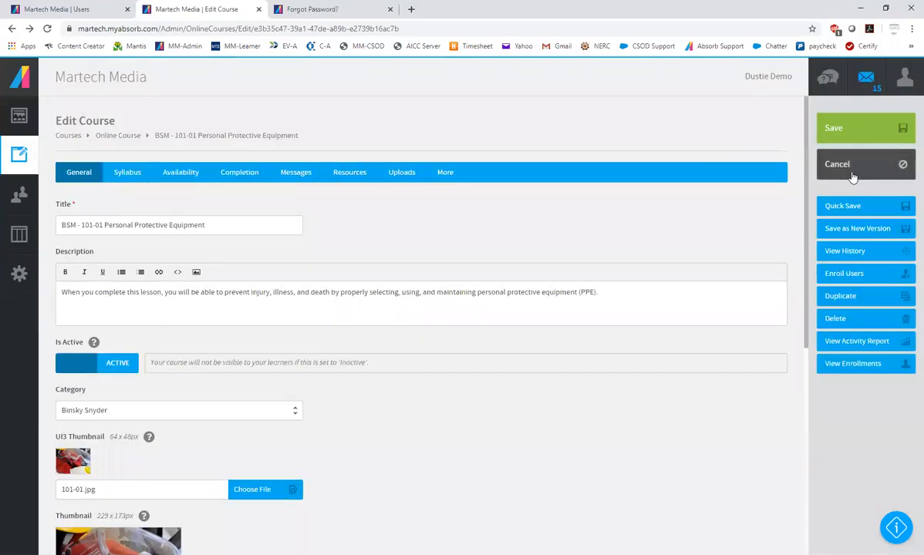
pyautogui.click(852, 176)
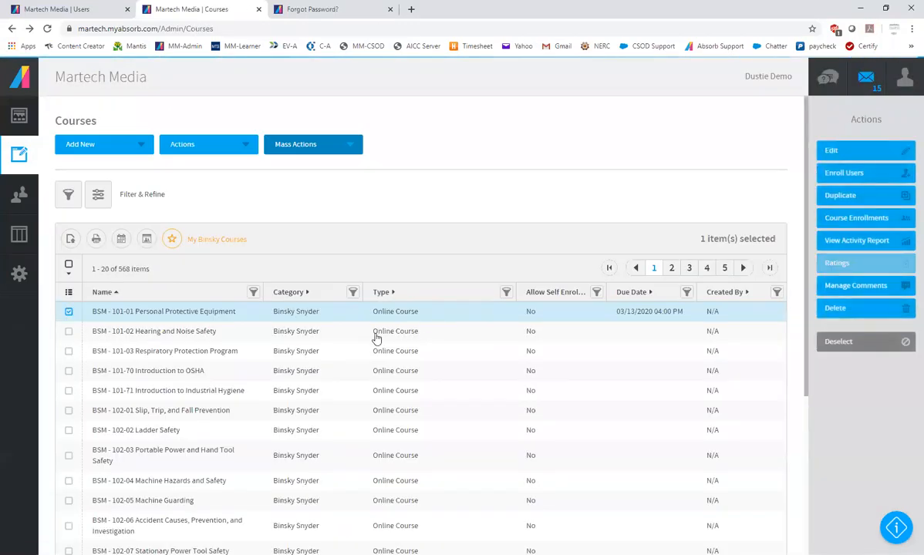
# Review the course types that can be added, open the new online course form and cancel it to return to the course list
pyautogui.click(95, 145)
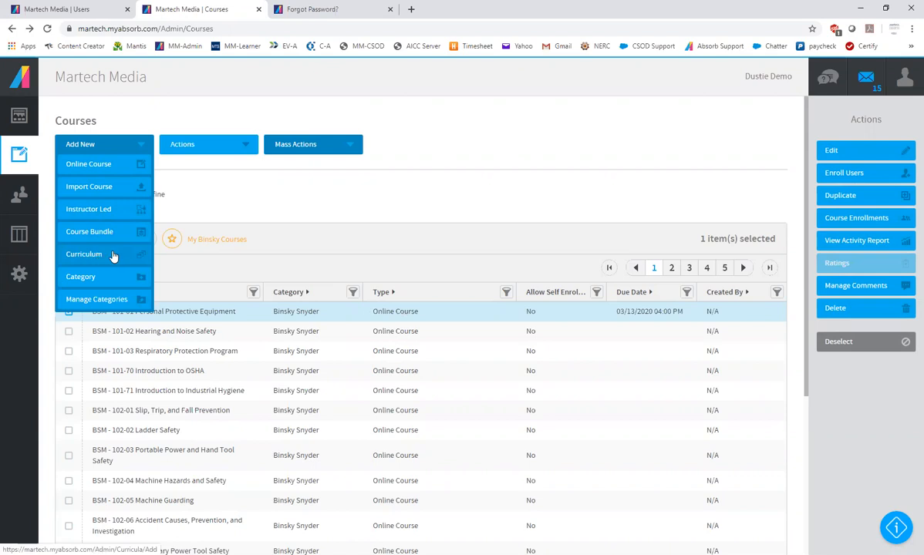
pyautogui.click(81, 166)
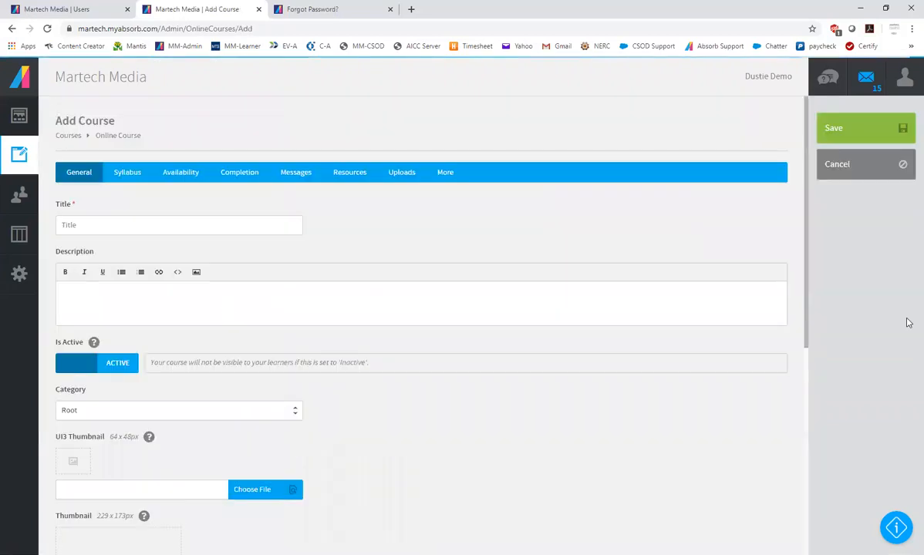
pyautogui.click(865, 171)
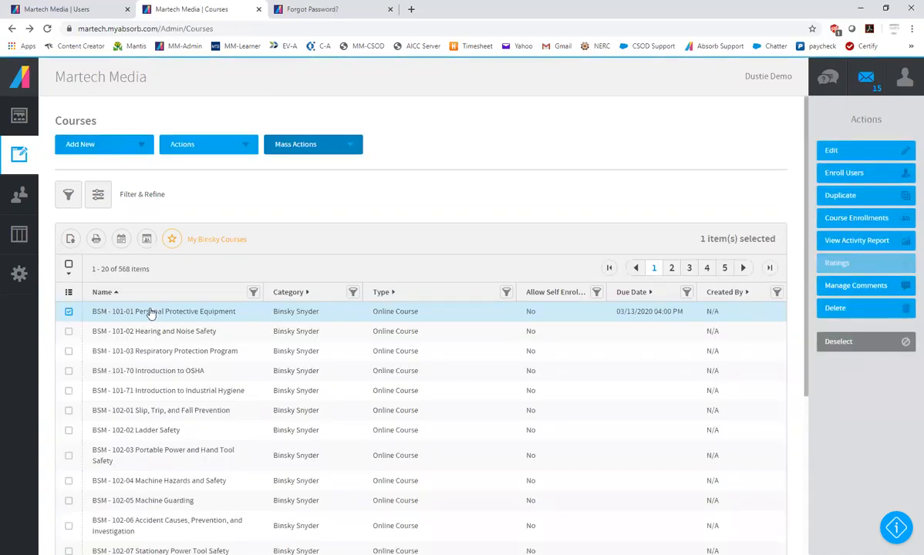
# Open BSM - 101-01 Personal Protective Equipment for editing and review its general details and syllabus
pyautogui.click(847, 155)
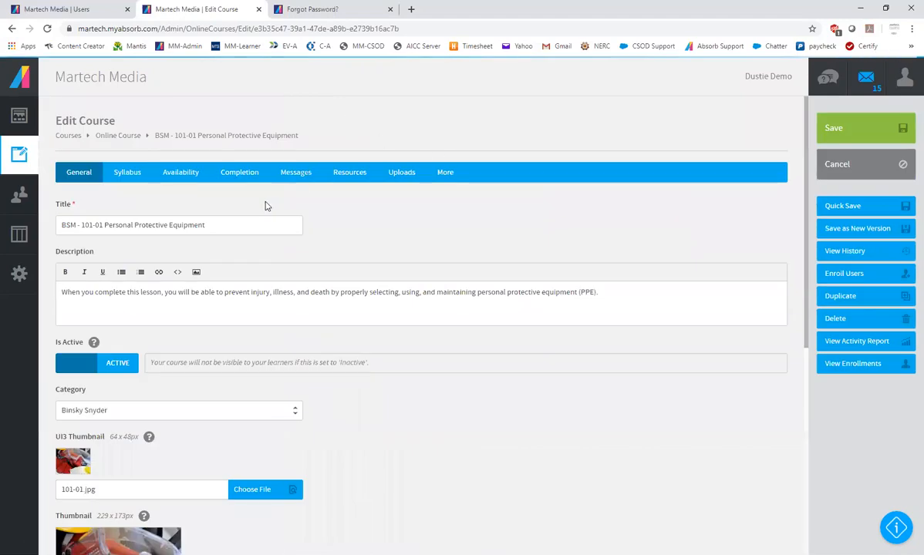
pyautogui.scroll(-5, 295, 334)
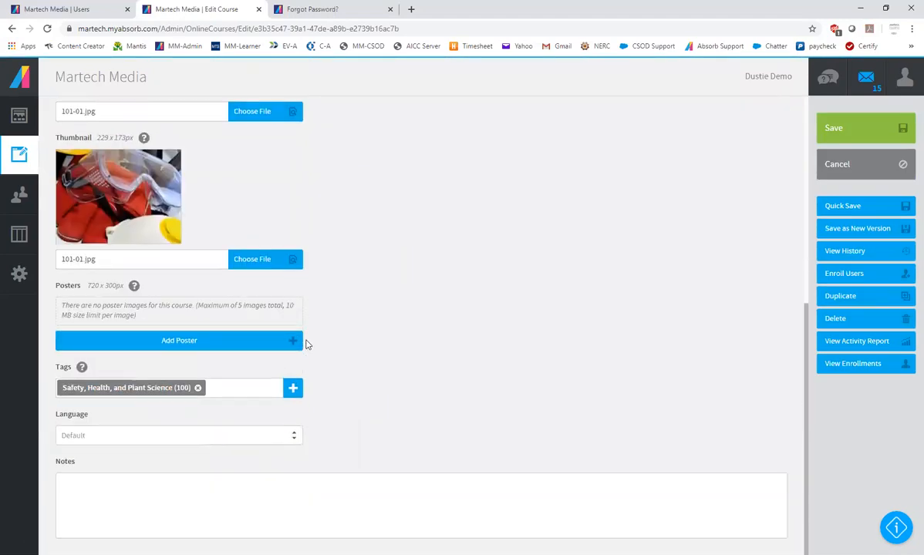
pyautogui.scroll(5, 306, 339)
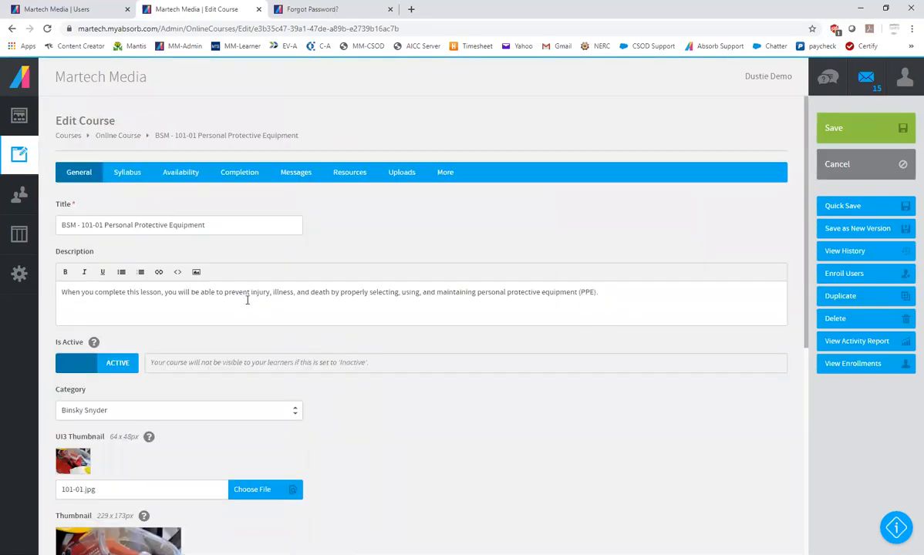
pyautogui.click(128, 181)
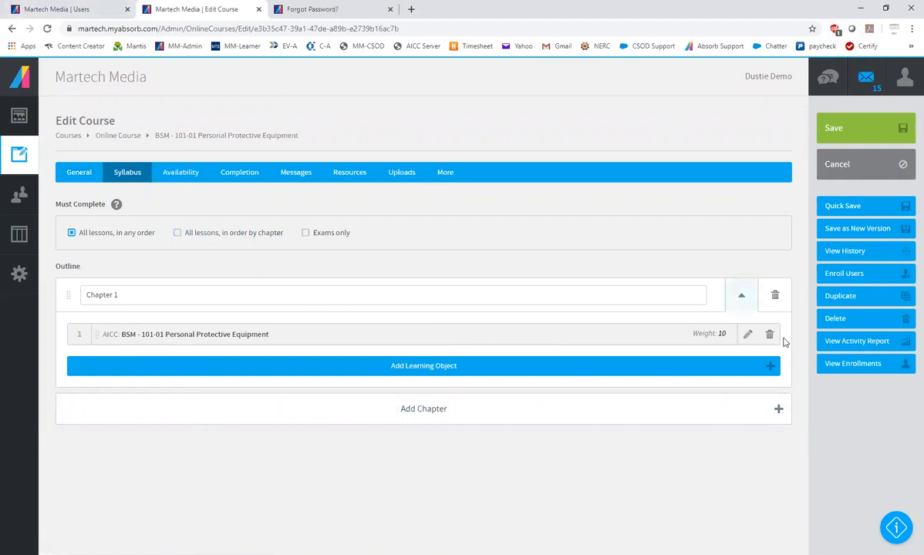
# Try a self-enrollment rule for the Binsky Snyder department and its sub-departments in the availability settings, and switch self-enrollment back off
pyautogui.click(174, 179)
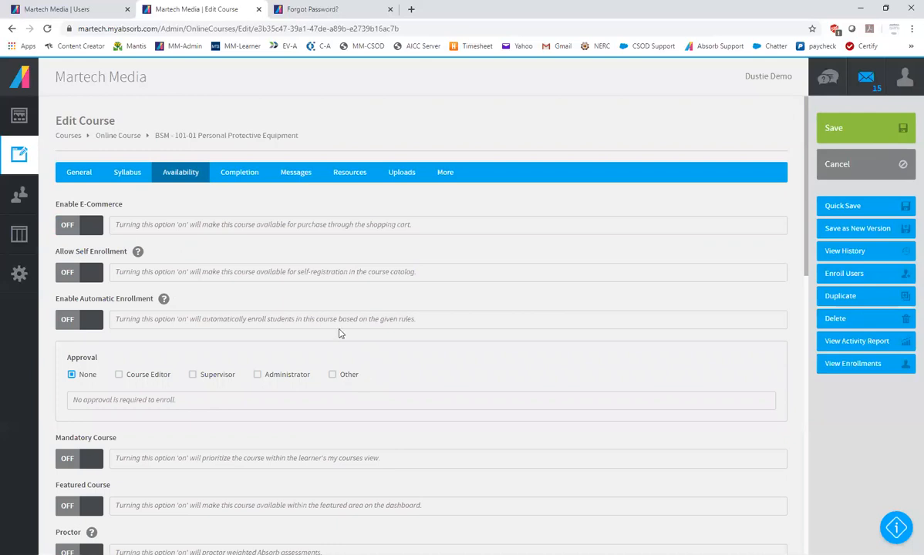
pyautogui.click(93, 276)
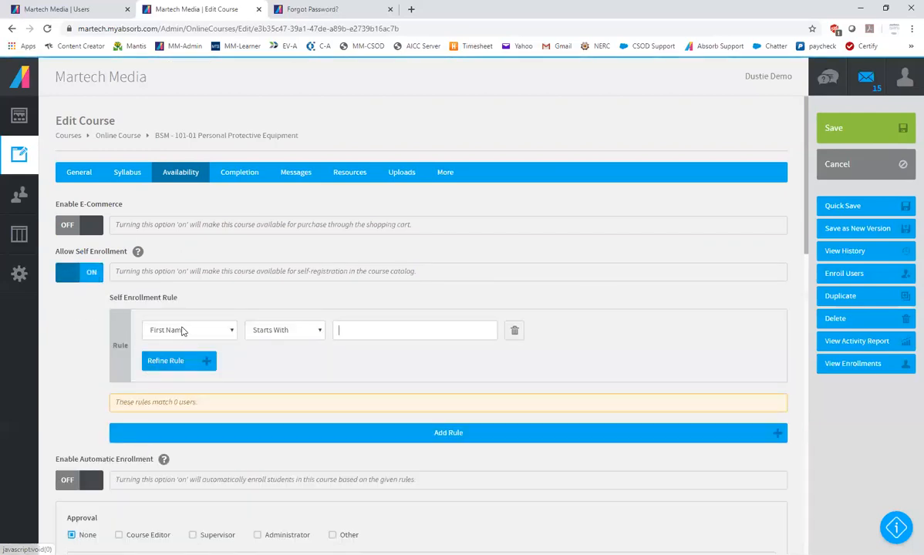
pyautogui.click(183, 331)
pyautogui.click(197, 385)
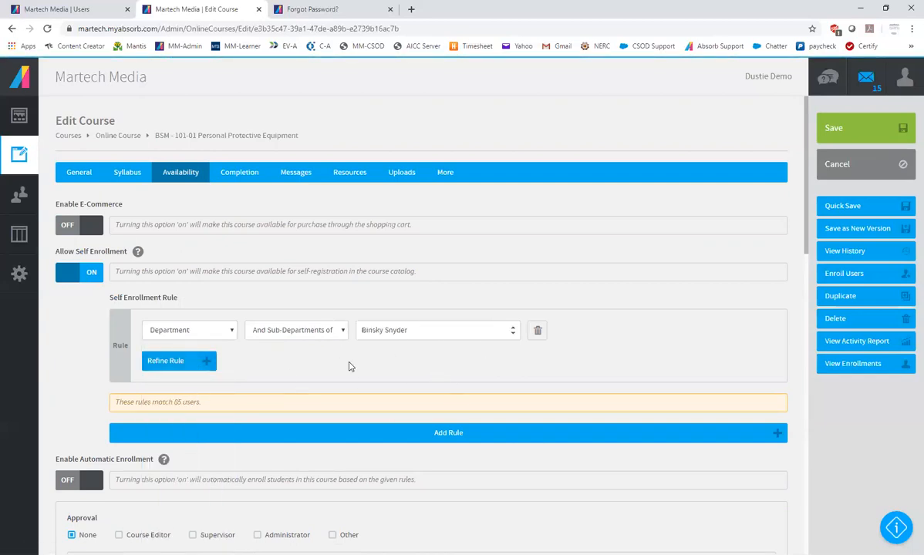
pyautogui.scroll(-3, 350, 365)
pyautogui.doubleClick(176, 292)
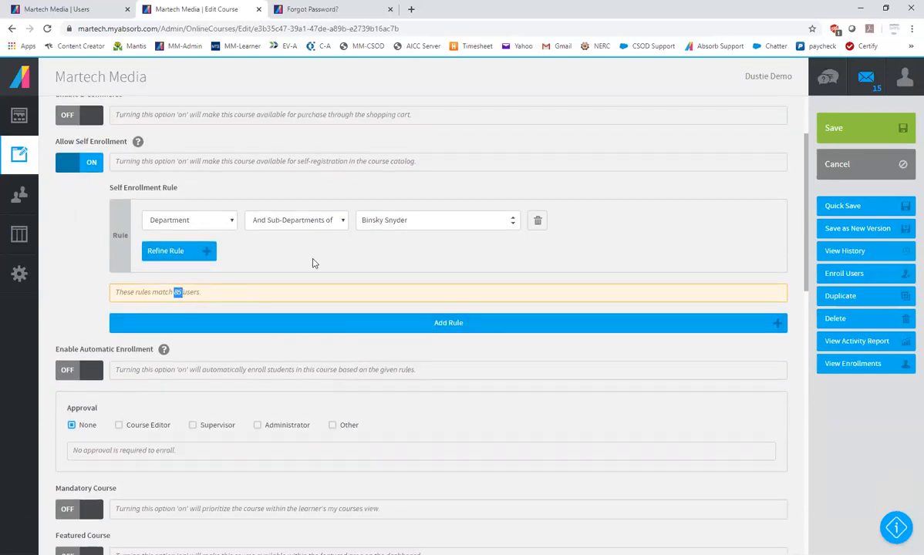
pyautogui.scroll(1, 325, 278)
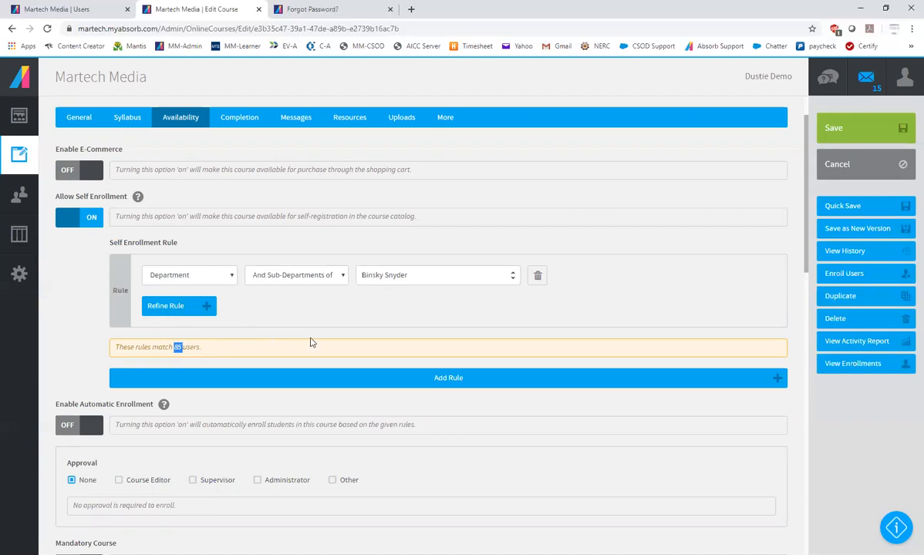
pyautogui.click(92, 223)
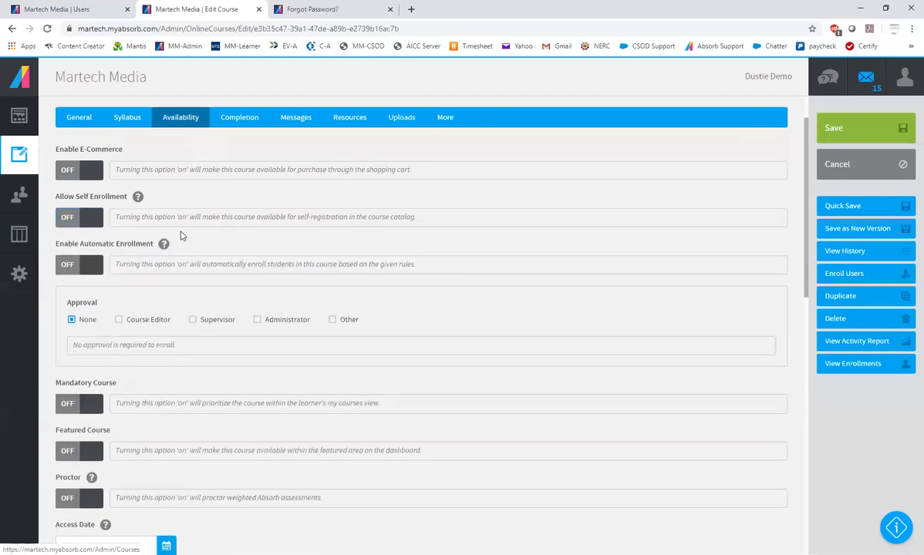
# Try an automatic enrollment rule for the Binsky Snyder department and its sub-departments, and switch automatic enrollment back off
pyautogui.click(92, 266)
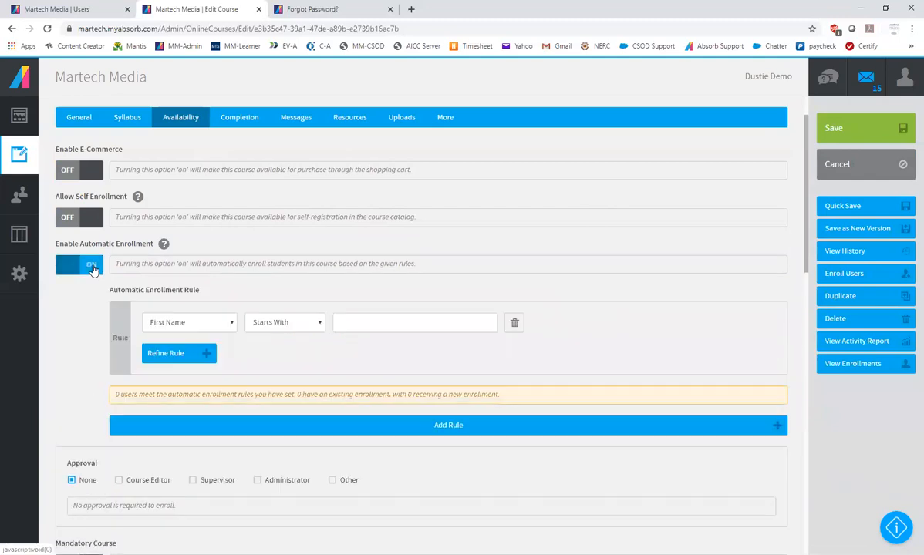
pyautogui.click(165, 323)
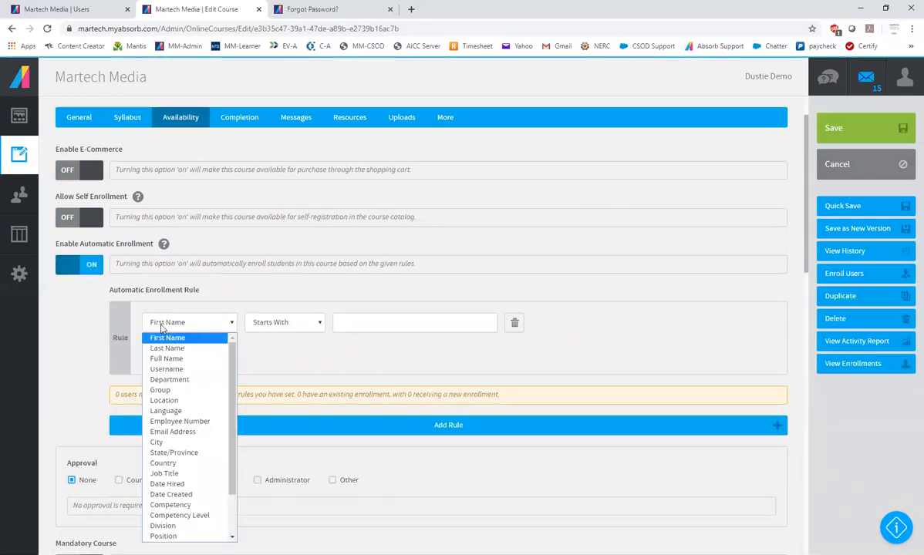
pyautogui.click(174, 381)
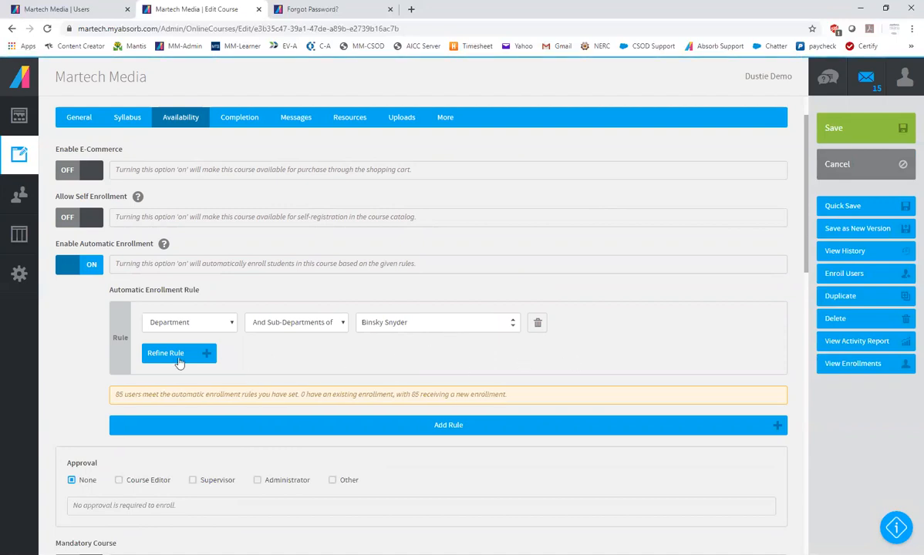
pyautogui.click(90, 266)
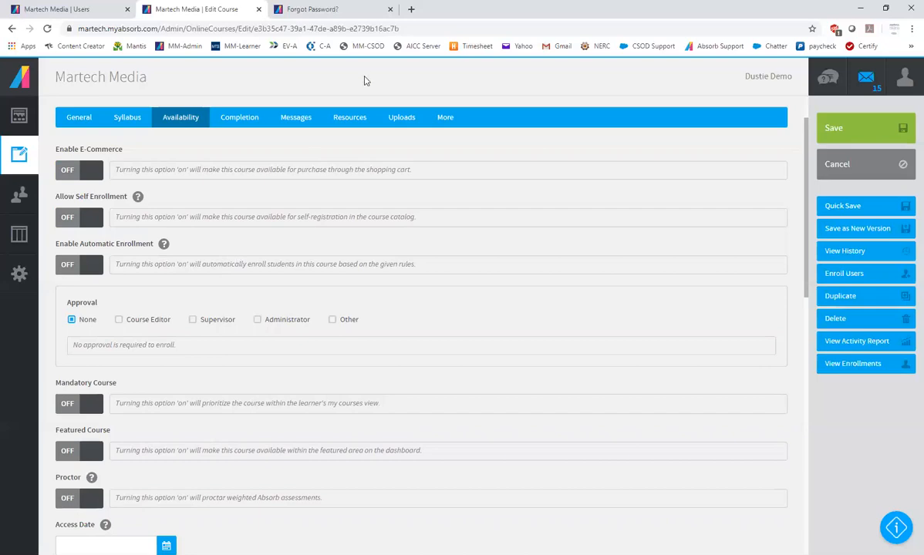
# Set the course's due date option to No Due Date
pyautogui.scroll(-5, 438, 377)
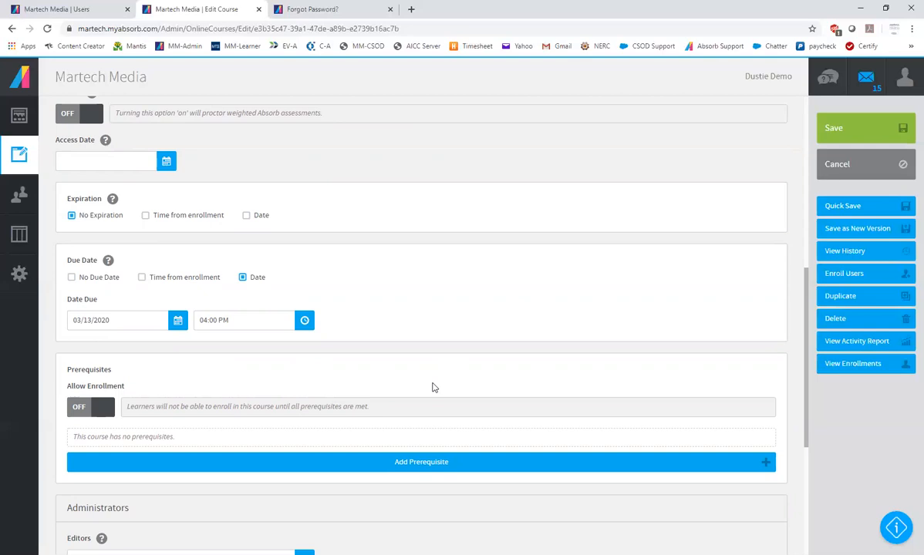
pyautogui.click(71, 278)
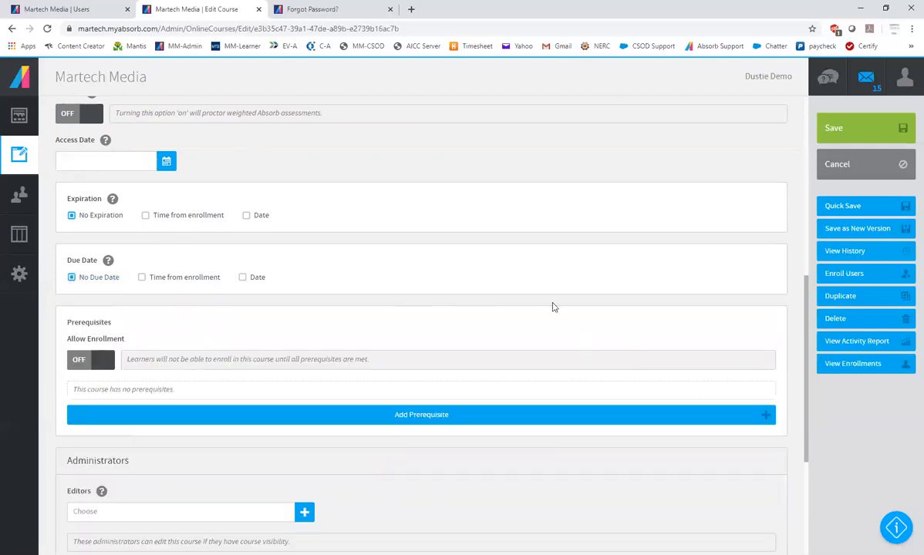
# Examine the course's remaining availability settings, including expiration, prerequisites, editors, department editor and department visibility
pyautogui.scroll(-2, 499, 293)
pyautogui.scroll(3, 498, 293)
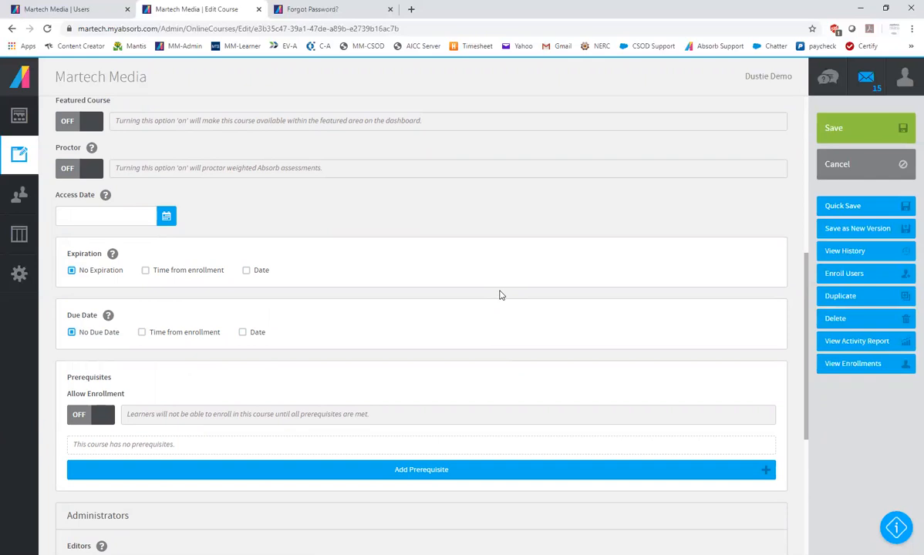
pyautogui.scroll(-3, 502, 297)
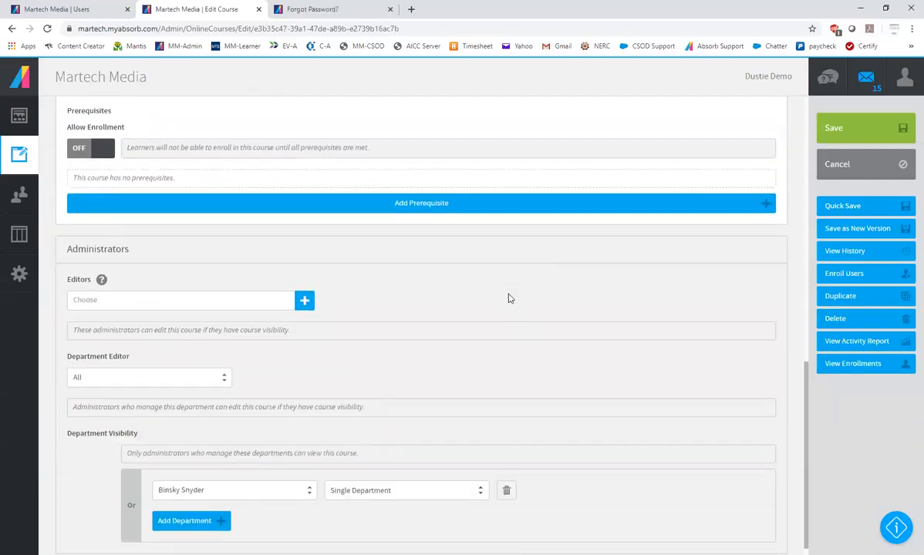
pyautogui.scroll(4, 507, 295)
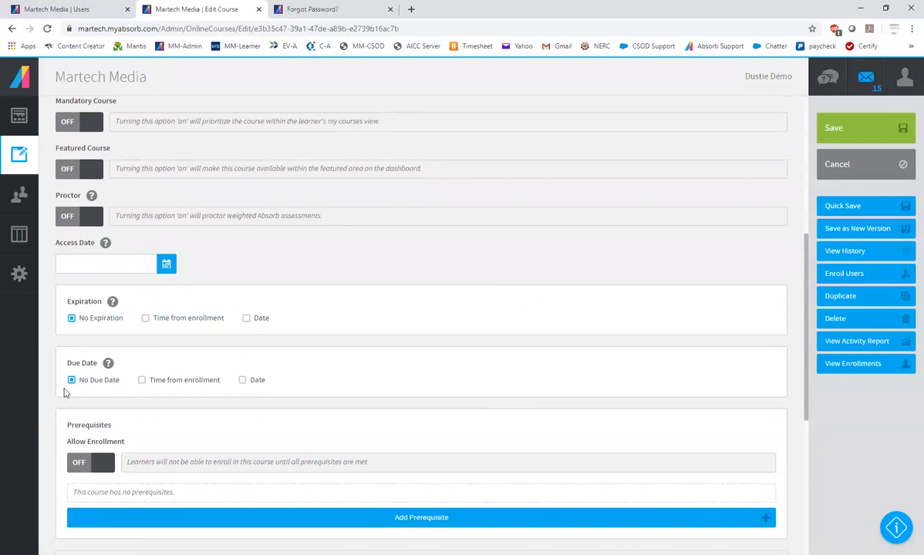
pyautogui.scroll(4, 312, 374)
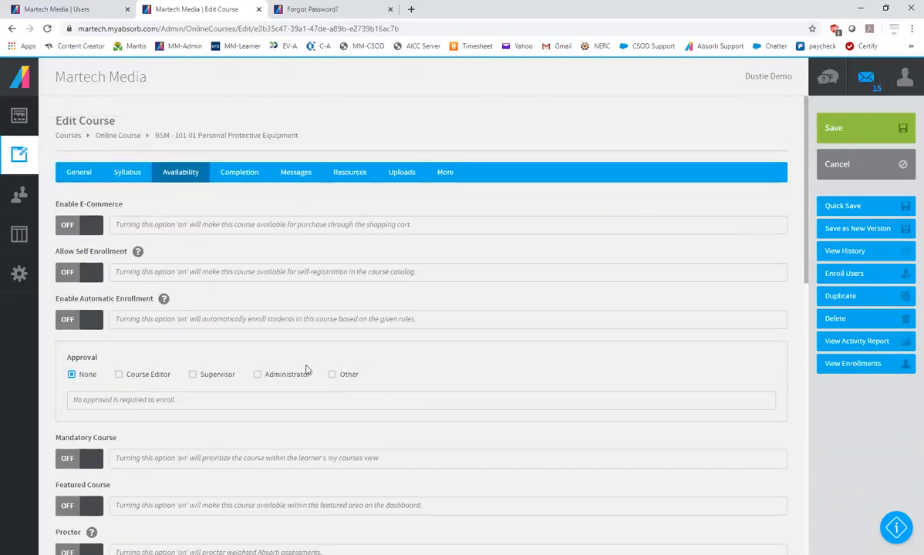
pyautogui.scroll(-5, 231, 370)
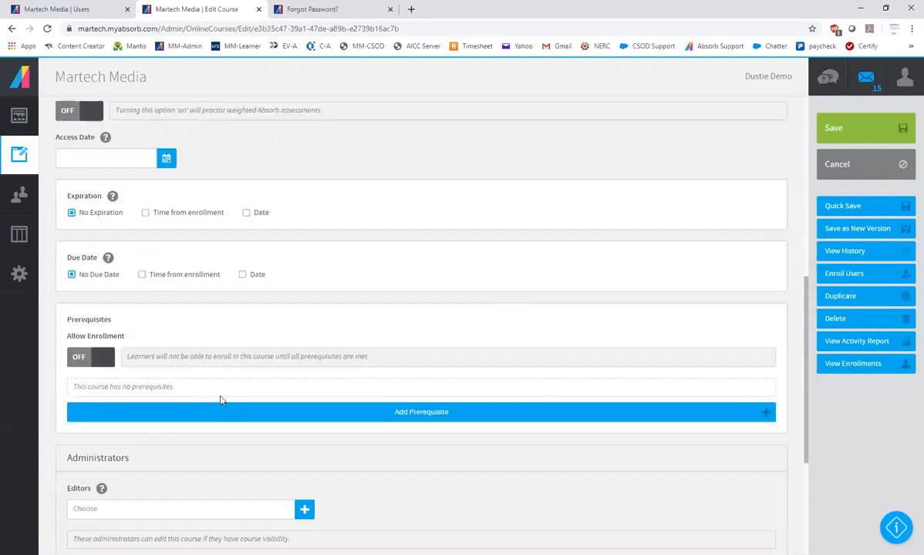
pyautogui.scroll(-1, 220, 399)
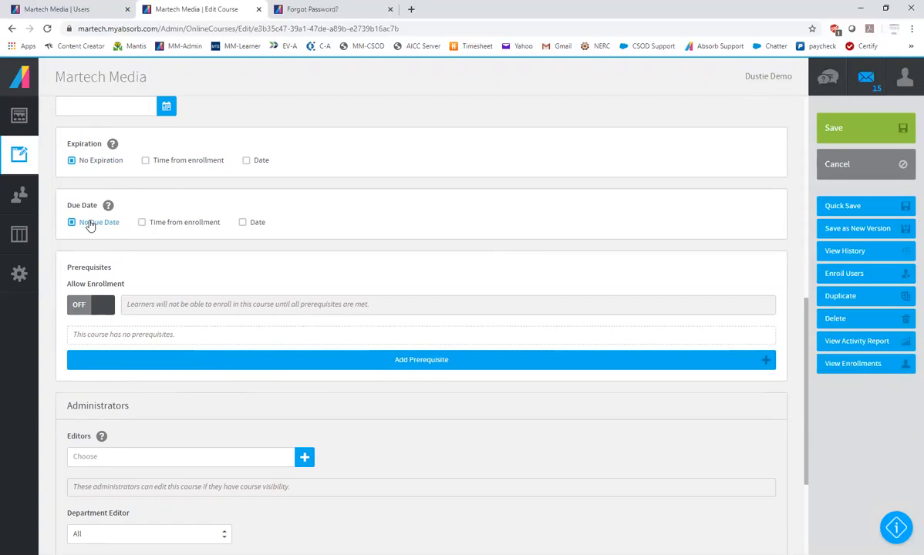
pyautogui.scroll(-3, 229, 219)
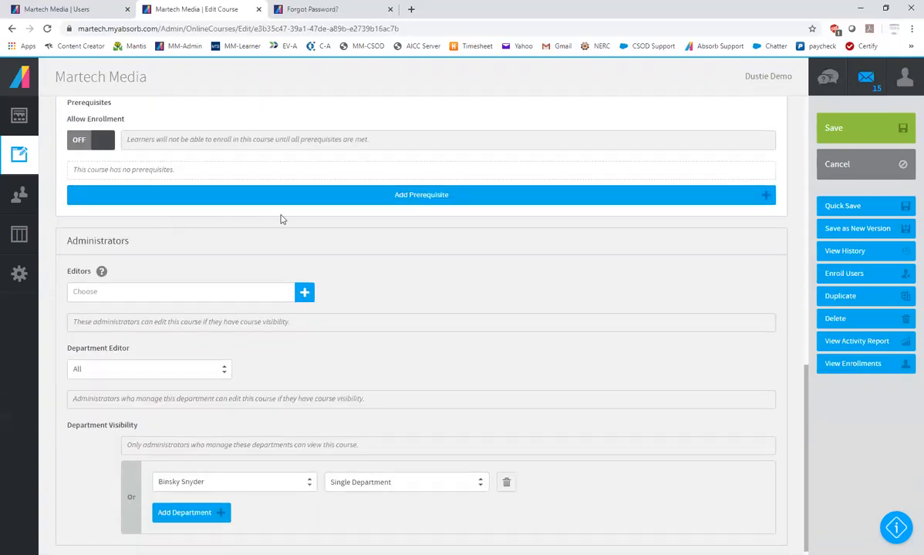
pyautogui.scroll(1, 282, 271)
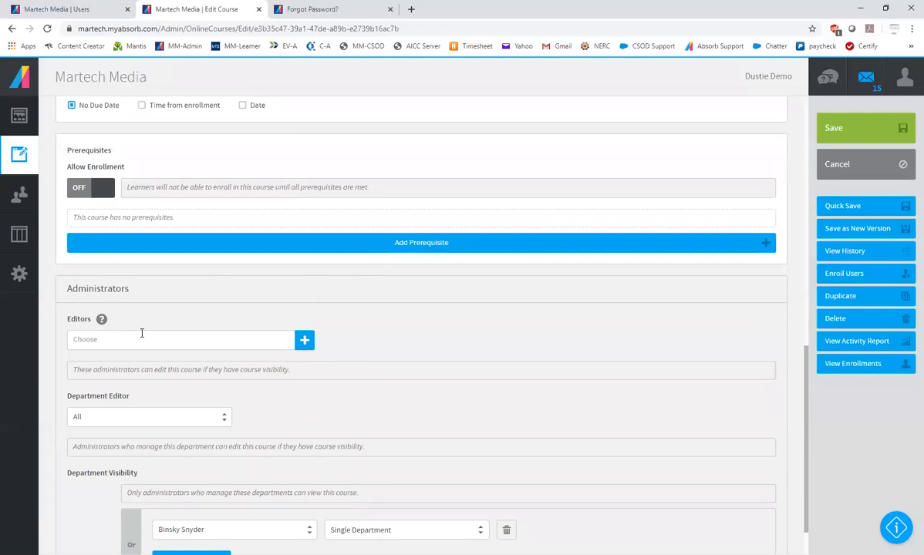
pyautogui.scroll(5, 549, 290)
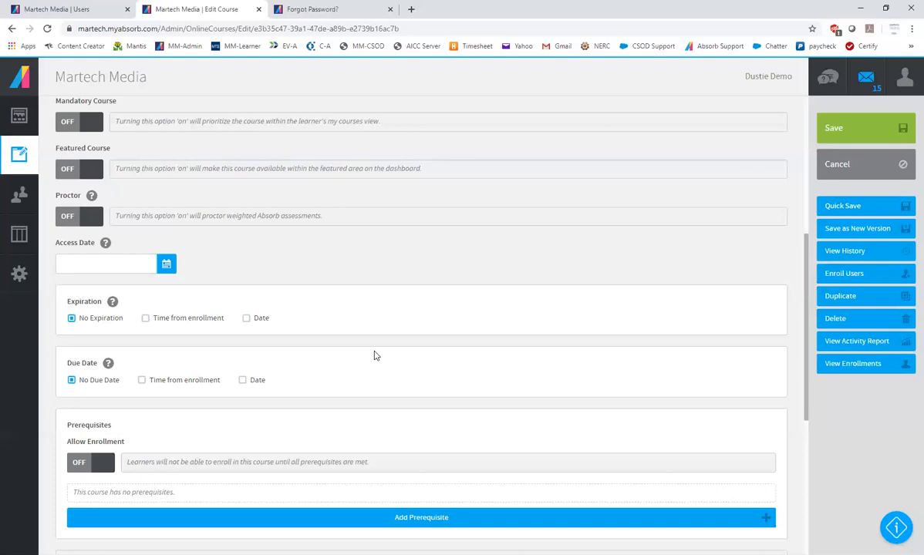
pyautogui.scroll(5, 409, 347)
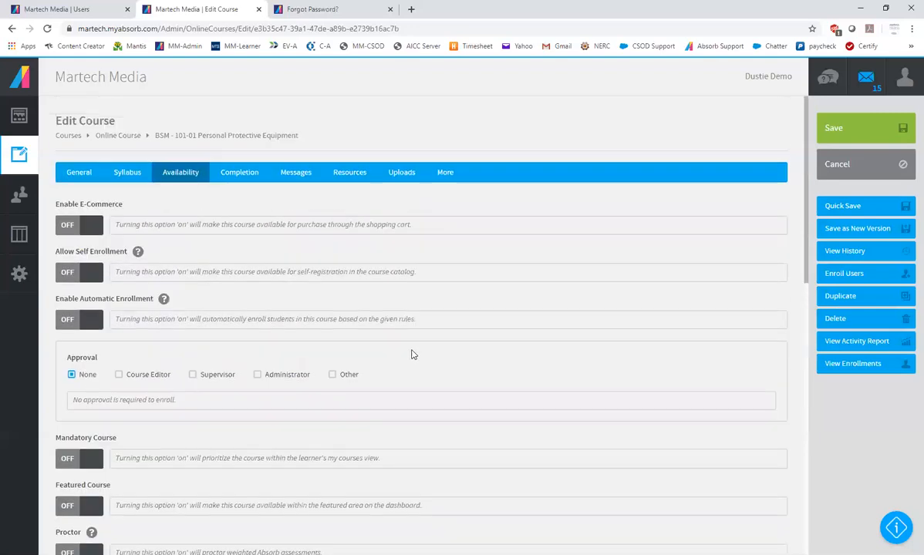
# Review the course's completion settings for the certificate, re-enrollment, failure, competencies, credits and post enrollments
pyautogui.click(239, 177)
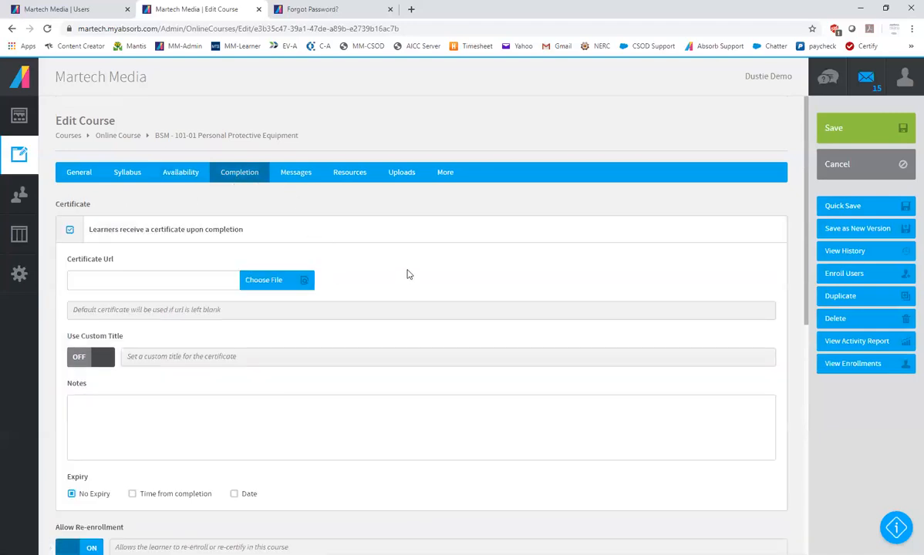
pyautogui.scroll(-1, 259, 337)
pyautogui.scroll(1, 257, 332)
pyautogui.scroll(-2, 465, 392)
pyautogui.scroll(-3, 466, 393)
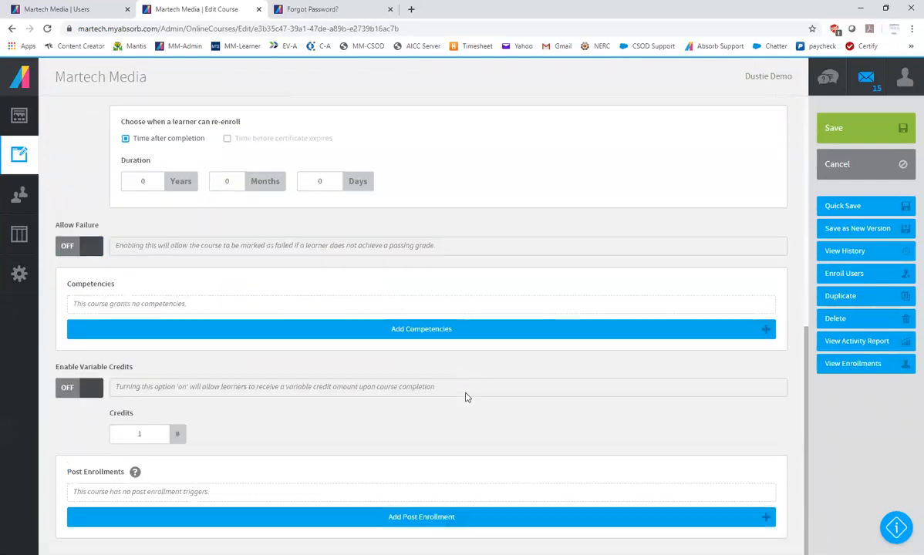
pyautogui.scroll(6, 466, 393)
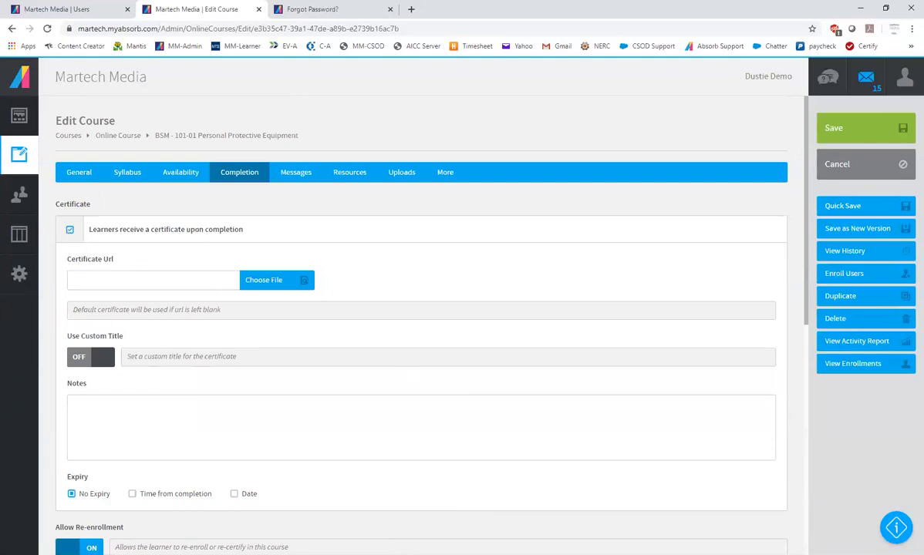
# Turn the learners' completion certificate off, look over the remaining completion settings, and turn the certificate back on
pyautogui.click(70, 231)
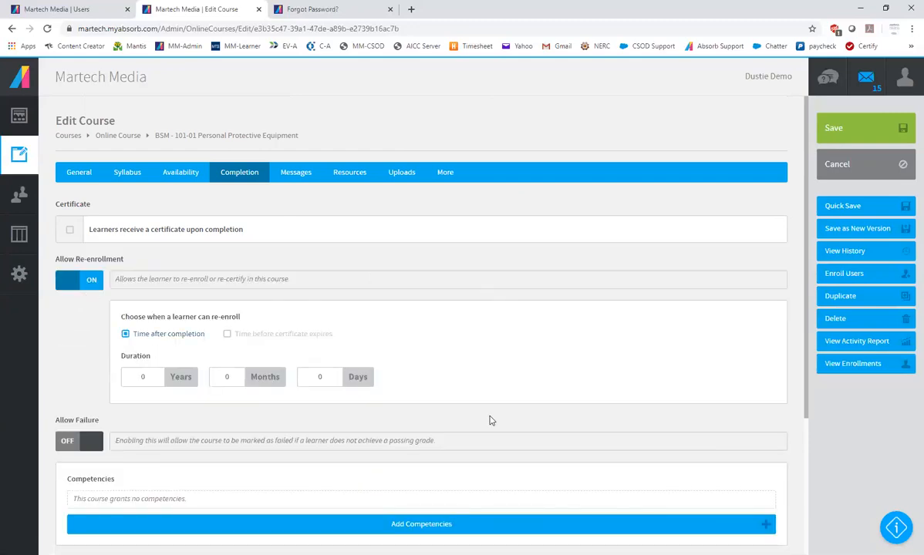
pyautogui.scroll(-3, 490, 422)
pyautogui.scroll(3, 490, 422)
pyautogui.click(71, 231)
pyautogui.click(70, 230)
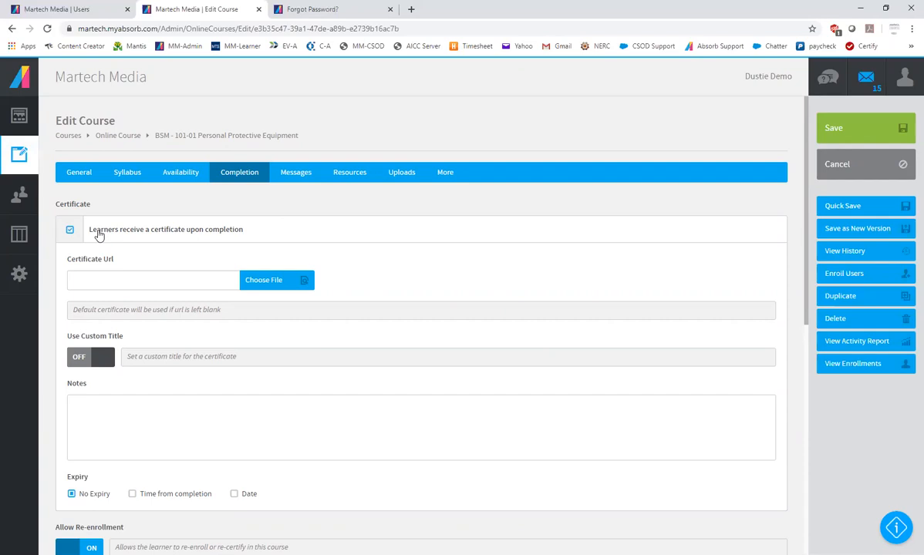
# Set the completion certificate file to "certificate - WITH EXPIRY - WITH SCORE.pdf" from the Certificates folder
pyautogui.click(266, 283)
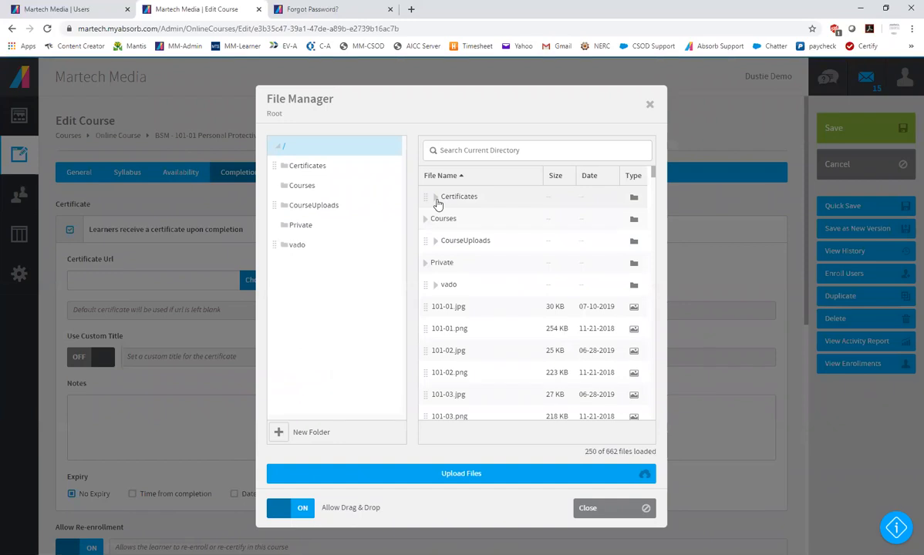
pyautogui.doubleClick(437, 202)
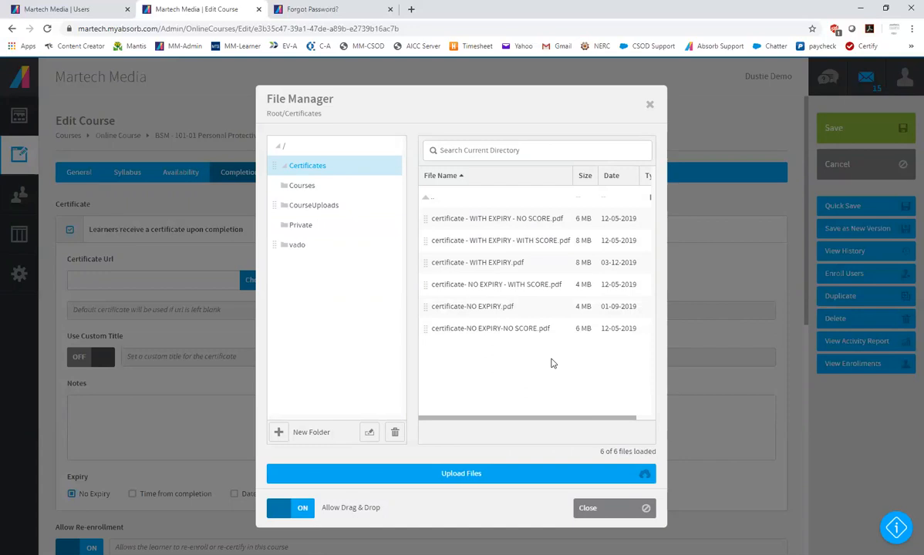
pyautogui.click(531, 290)
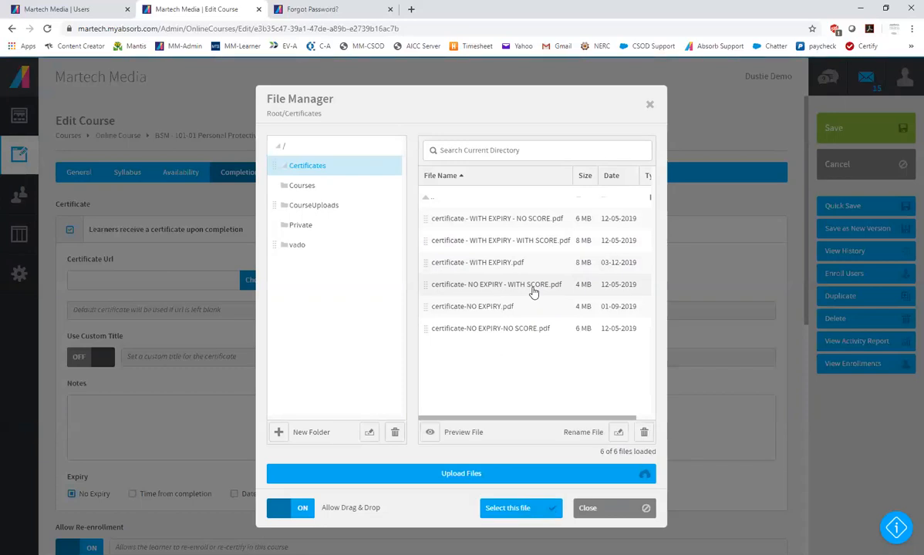
pyautogui.click(498, 245)
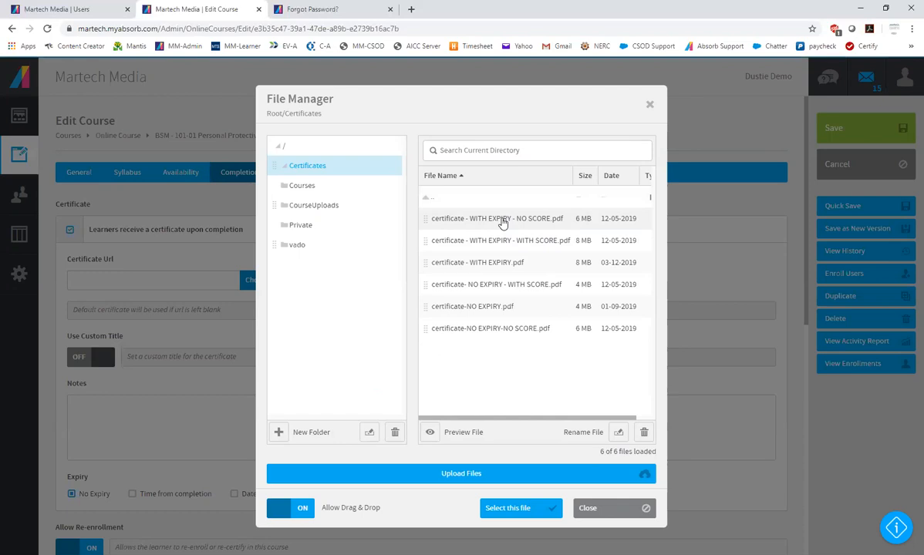
pyautogui.click(492, 245)
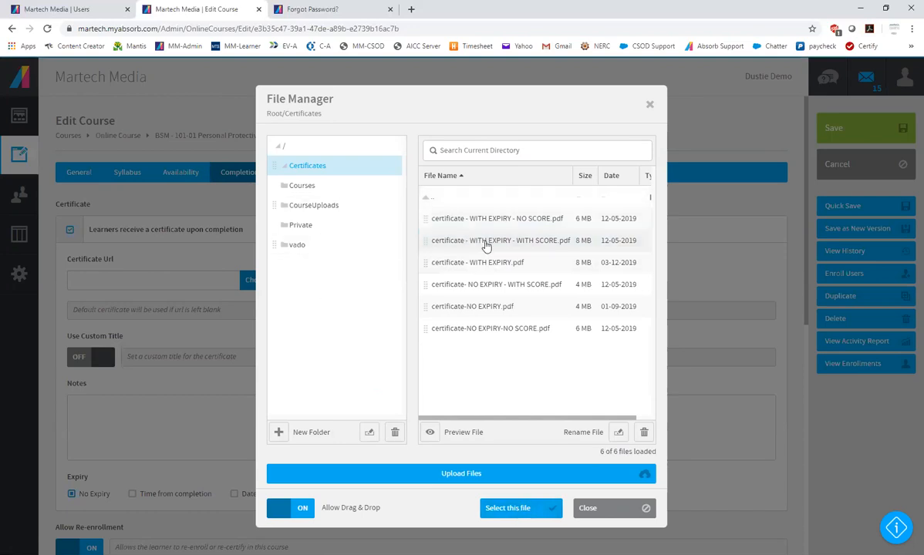
pyautogui.click(515, 507)
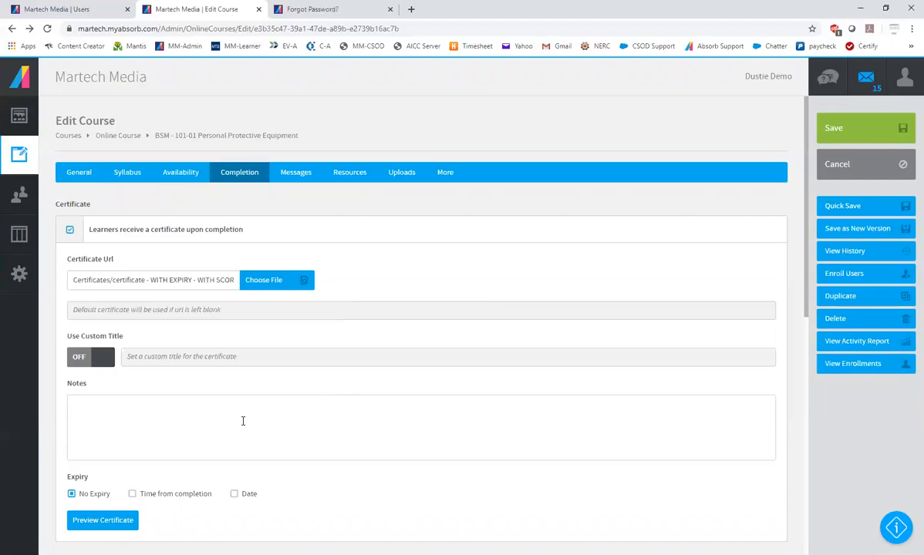
# Make the certificate expire by time from completion, 1 year after the learner completes the course
pyautogui.scroll(-2, 207, 345)
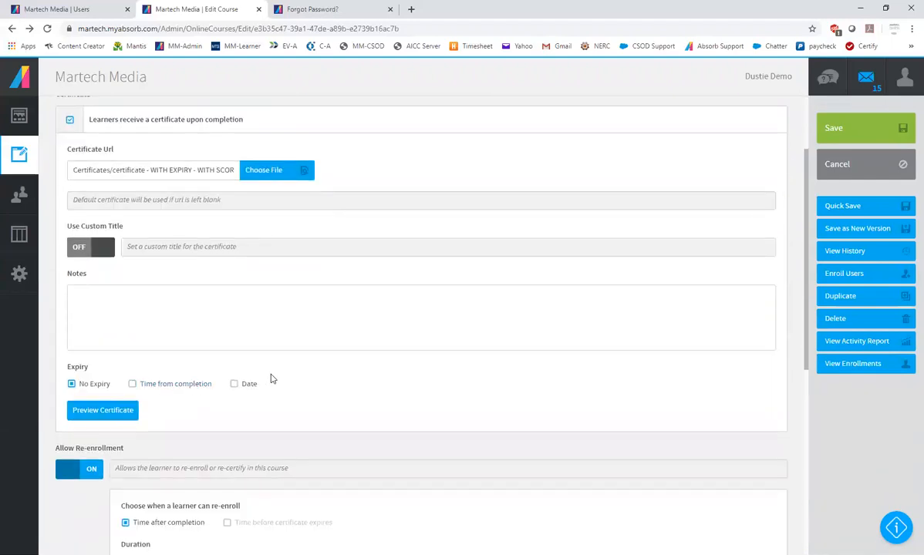
pyautogui.scroll(2, 271, 378)
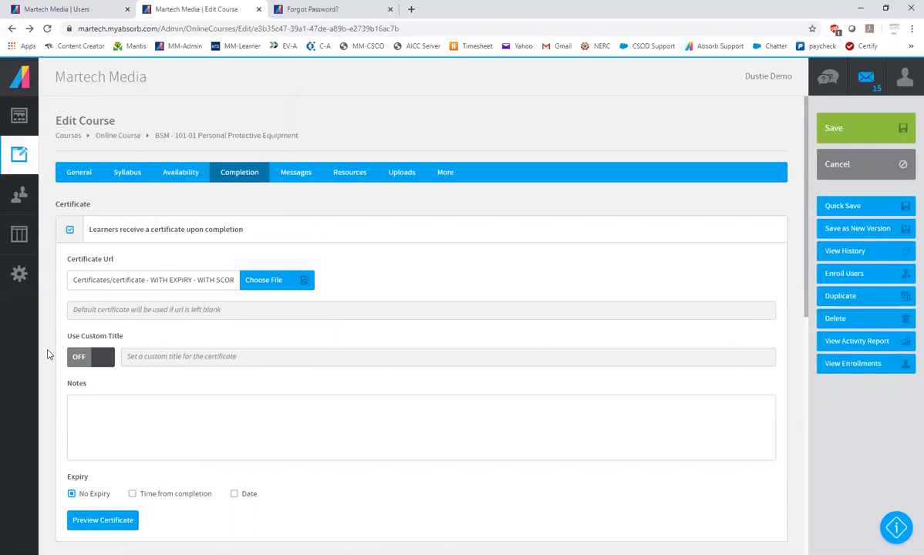
pyautogui.scroll(-1, 235, 299)
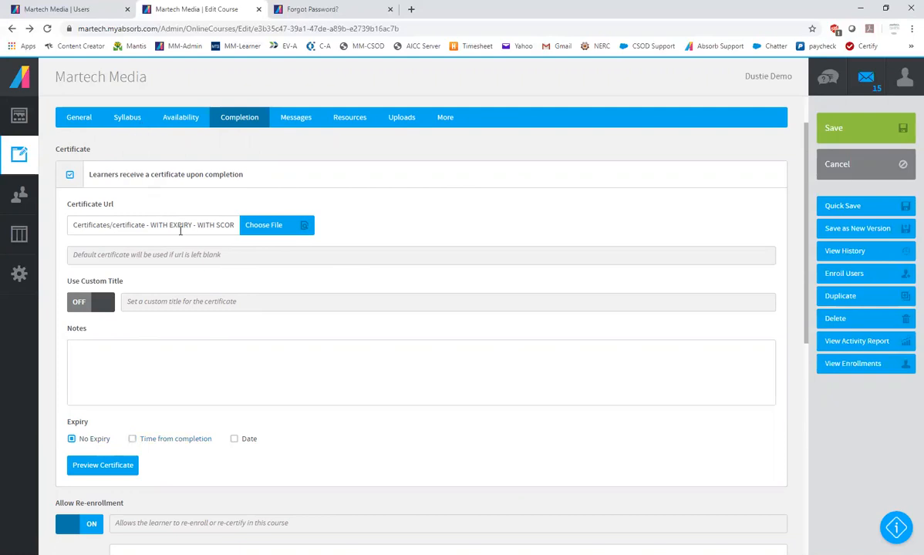
pyautogui.click(132, 438)
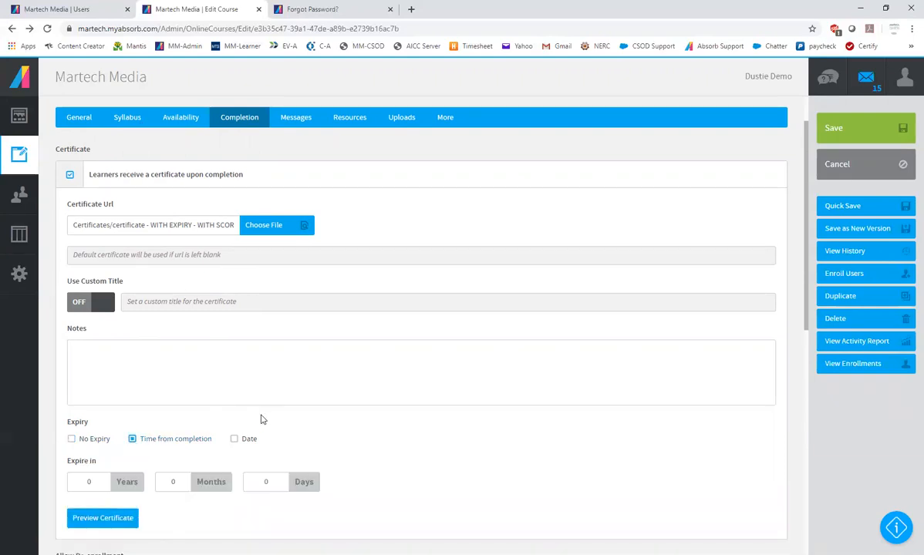
pyautogui.scroll(-2, 254, 409)
pyautogui.doubleClick(94, 317)
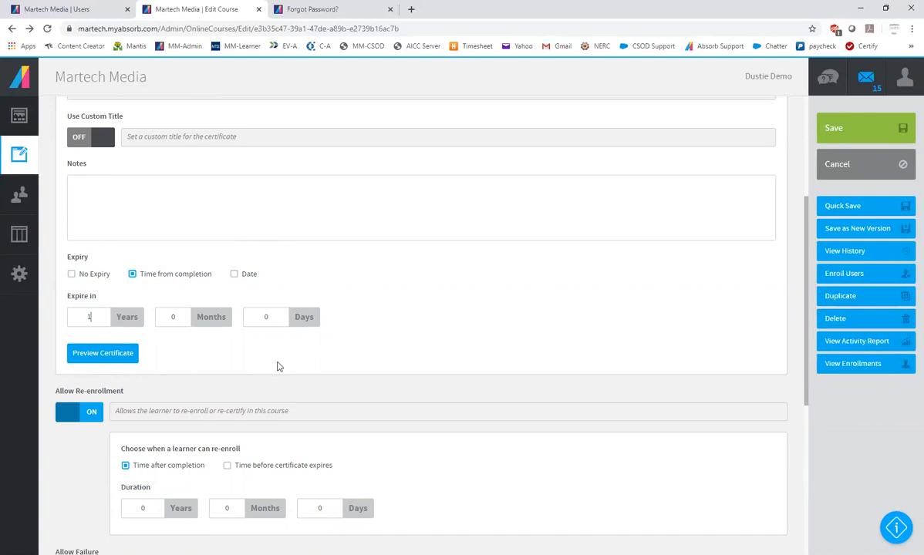
# Allow re-enrollment 1 month before the certificate expires and enable automatic re-enrollment
pyautogui.scroll(-2, 278, 367)
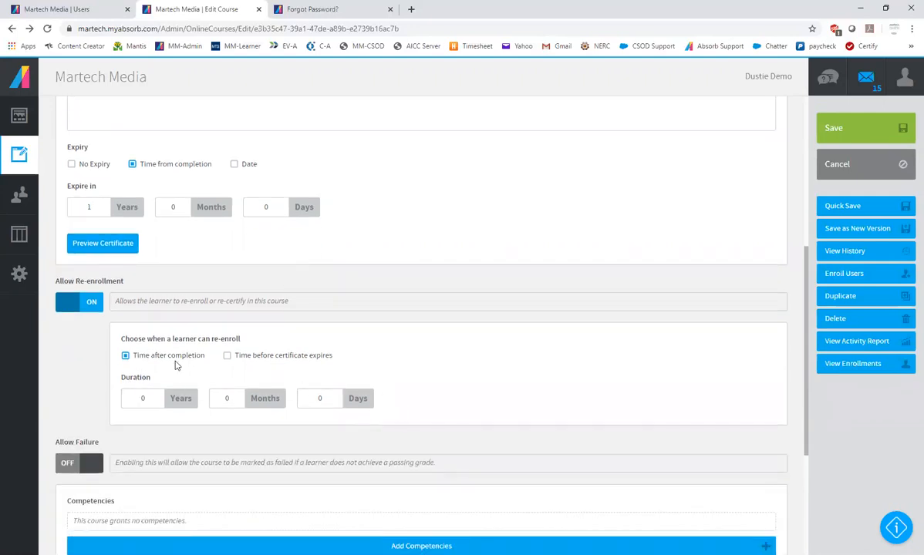
pyautogui.click(227, 355)
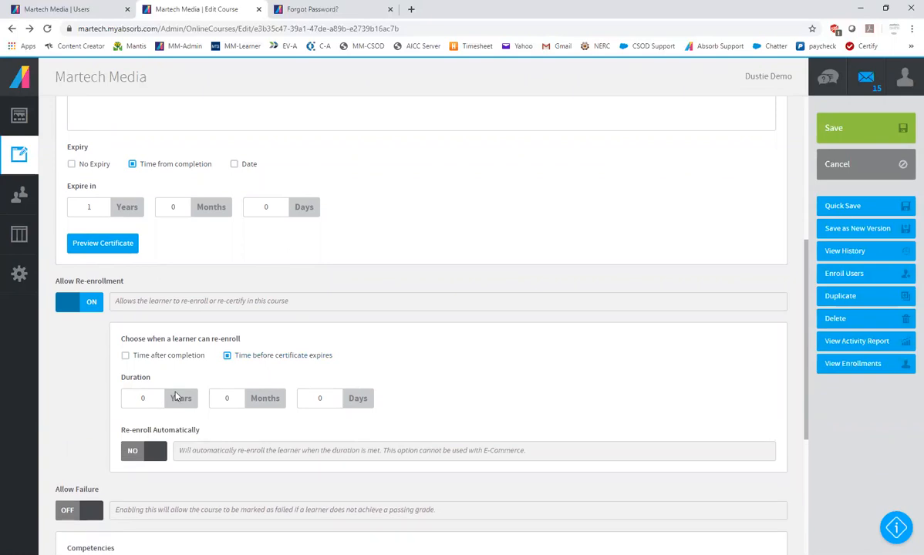
pyautogui.click(228, 398)
pyautogui.write('1')
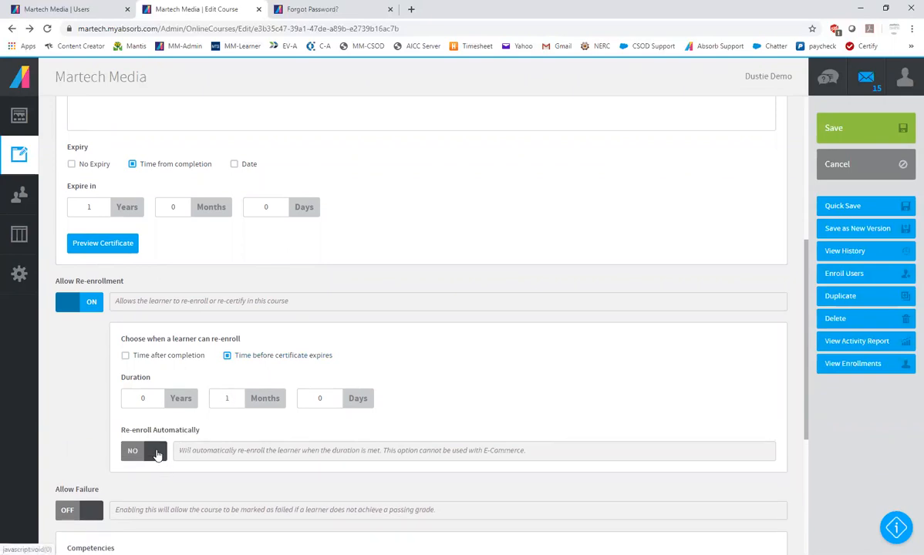
pyautogui.click(154, 451)
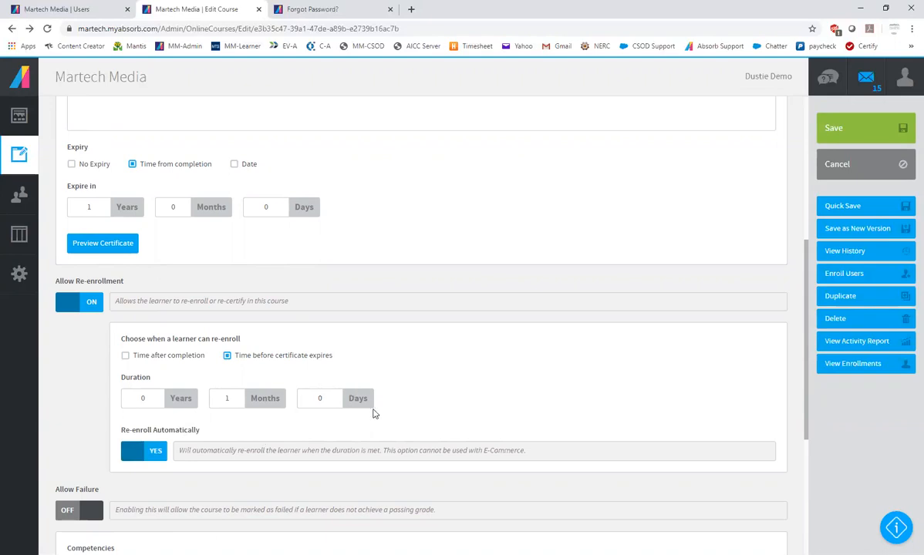
# Turn on the course's email notifications, with enrollment and completion emails using the default templates
pyautogui.scroll(1, 373, 414)
pyautogui.scroll(-2, 373, 414)
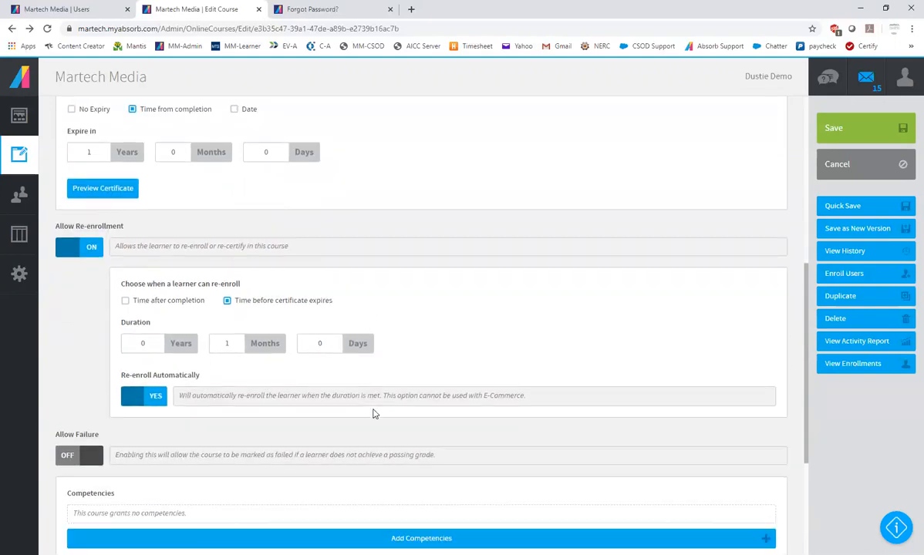
pyautogui.scroll(1, 396, 350)
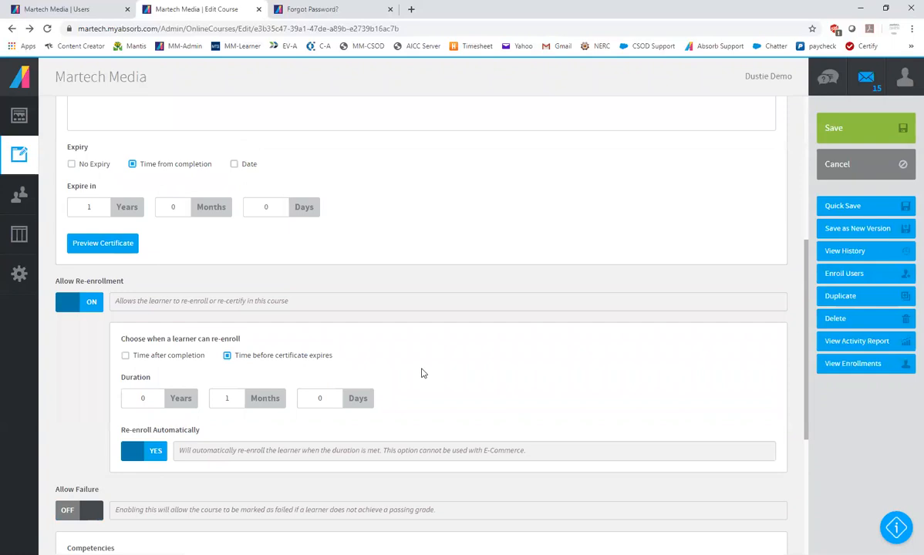
pyautogui.scroll(6, 416, 305)
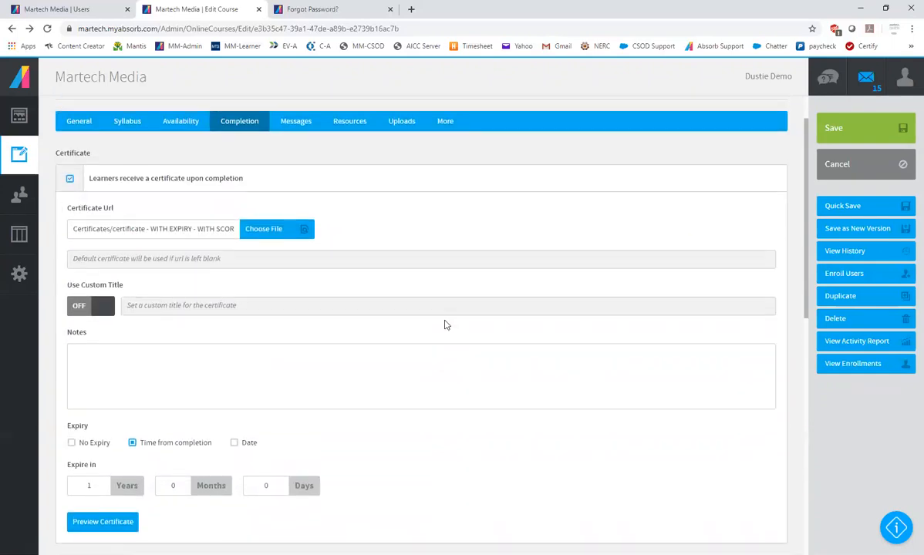
pyautogui.click(306, 178)
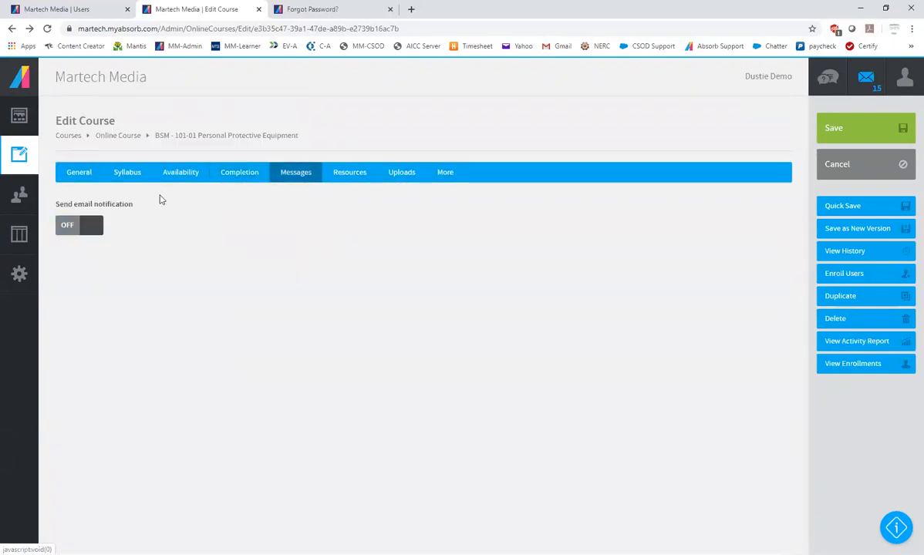
pyautogui.click(92, 228)
pyautogui.click(70, 261)
pyautogui.click(70, 358)
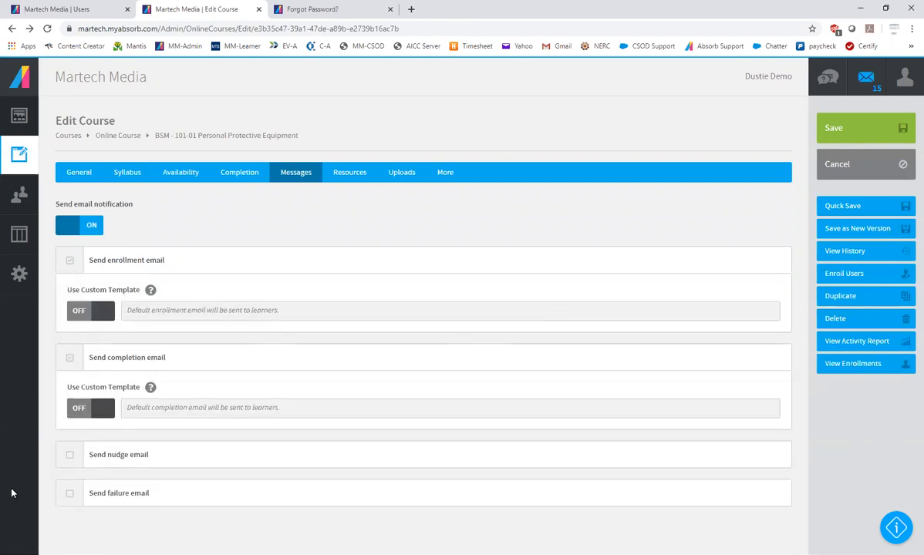
# Enable the nudge email, sent every 7 days with a maximum of 2 nudges
pyautogui.click(71, 456)
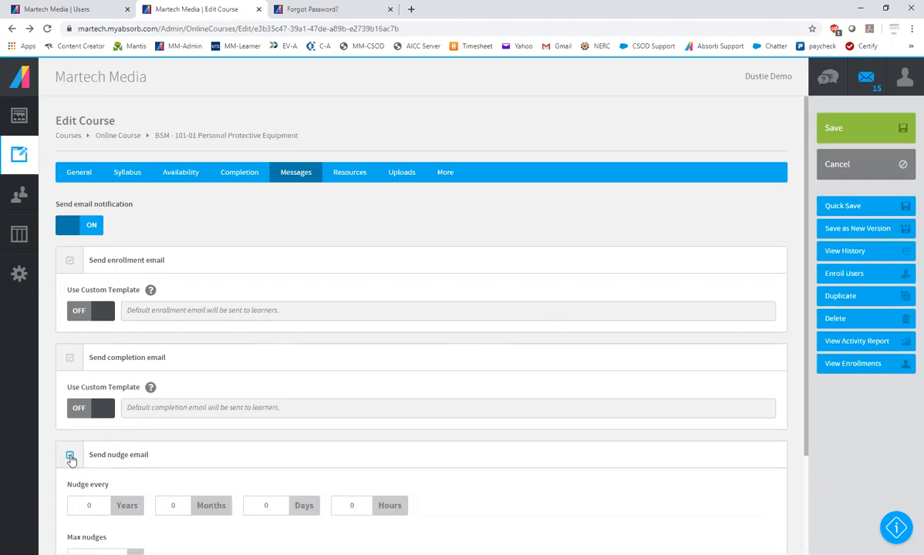
pyautogui.scroll(-2, 273, 284)
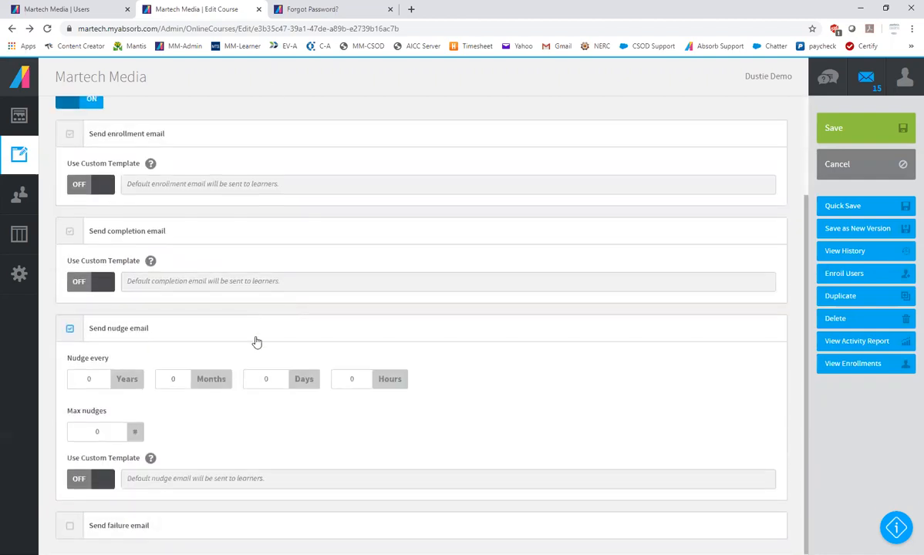
pyautogui.doubleClick(268, 379)
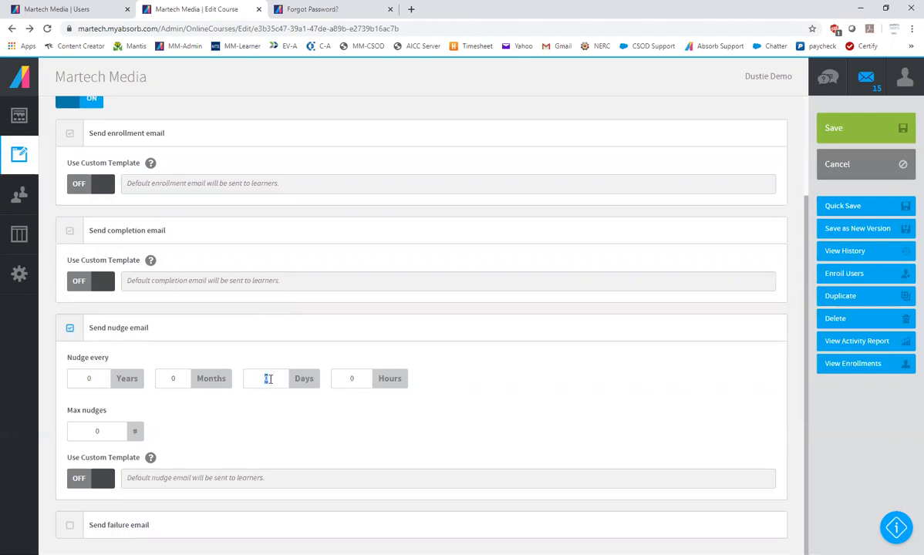
pyautogui.write('7')
pyautogui.doubleClick(100, 430)
pyautogui.scroll(1, 262, 270)
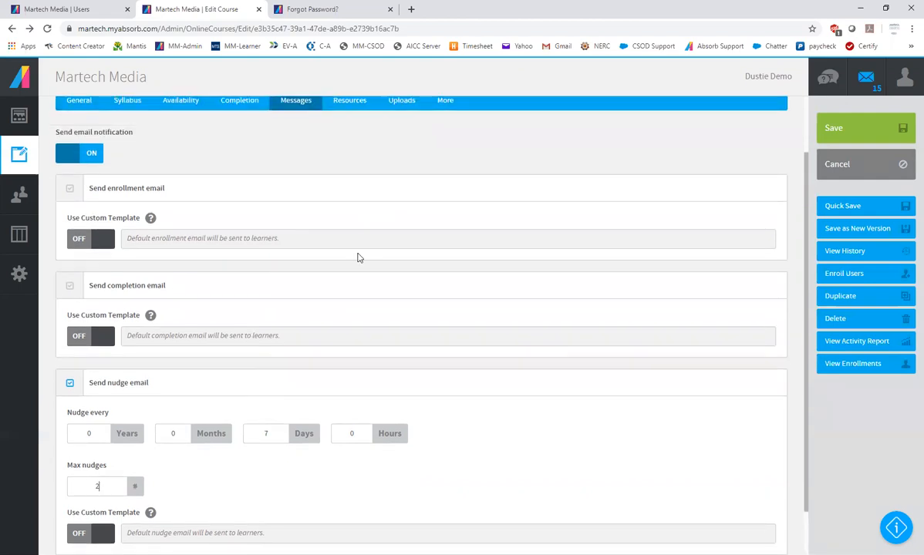
pyautogui.scroll(2, 357, 258)
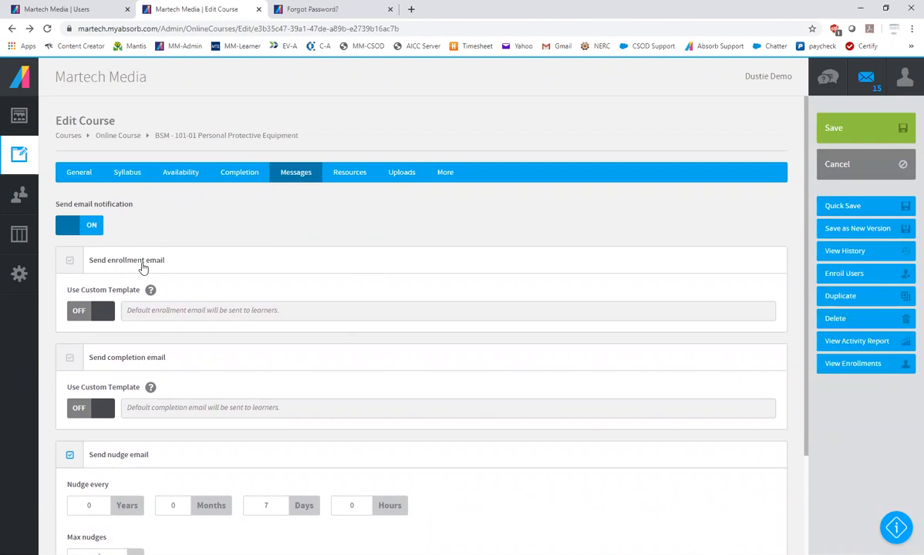
pyautogui.scroll(-2, 119, 308)
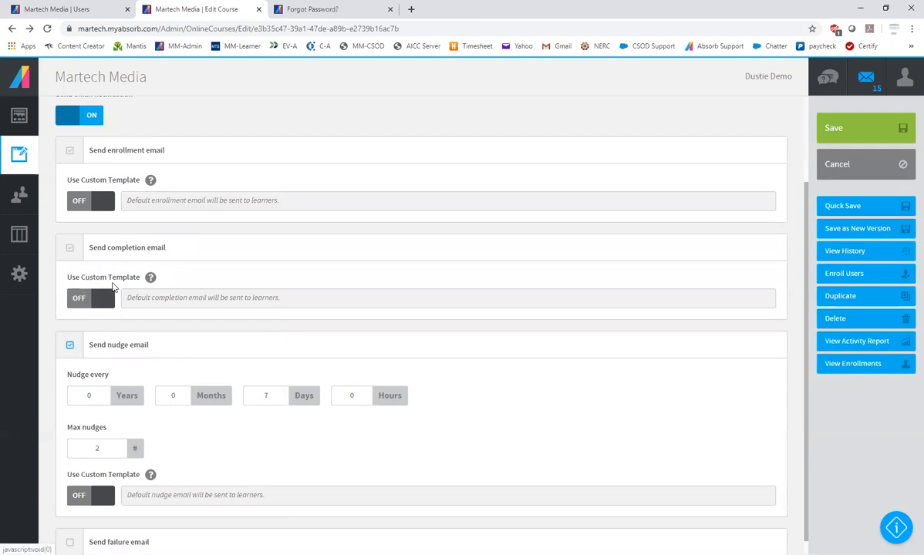
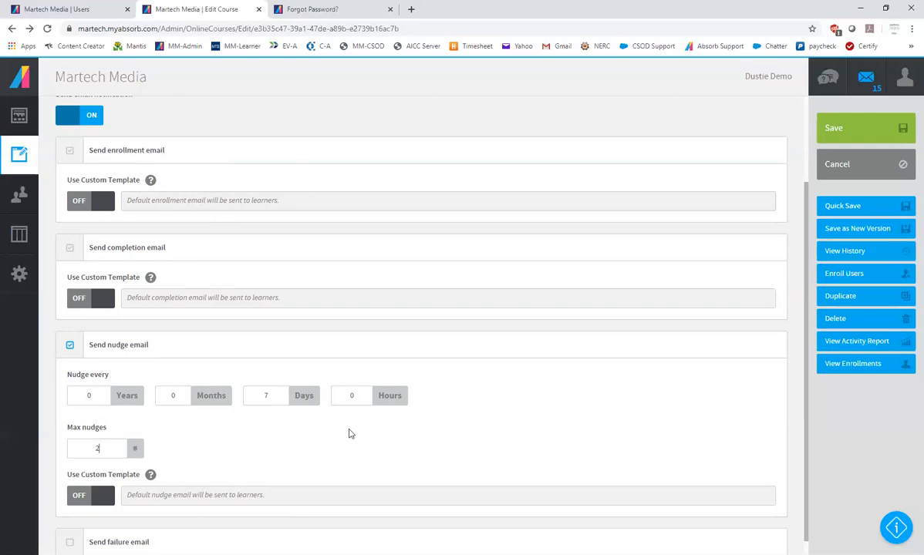
# Set the nudge email to a maximum of 20 nudges, sent every 3 days
pyautogui.write('0')
pyautogui.doubleClick(267, 394)
pyautogui.write('3')
# Switch the enrollment email to a custom template, review its body, and have it also sent to administrators
pyautogui.scroll(2, 293, 271)
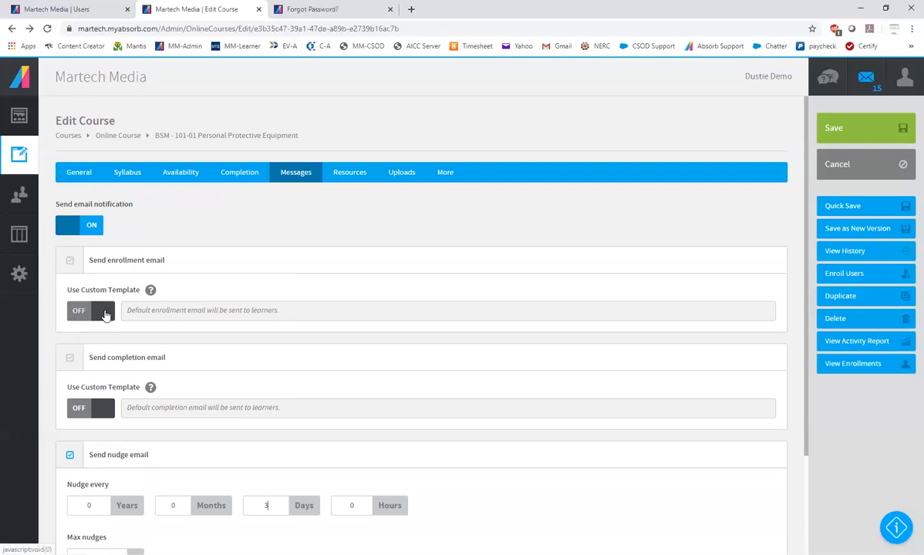
pyautogui.click(100, 316)
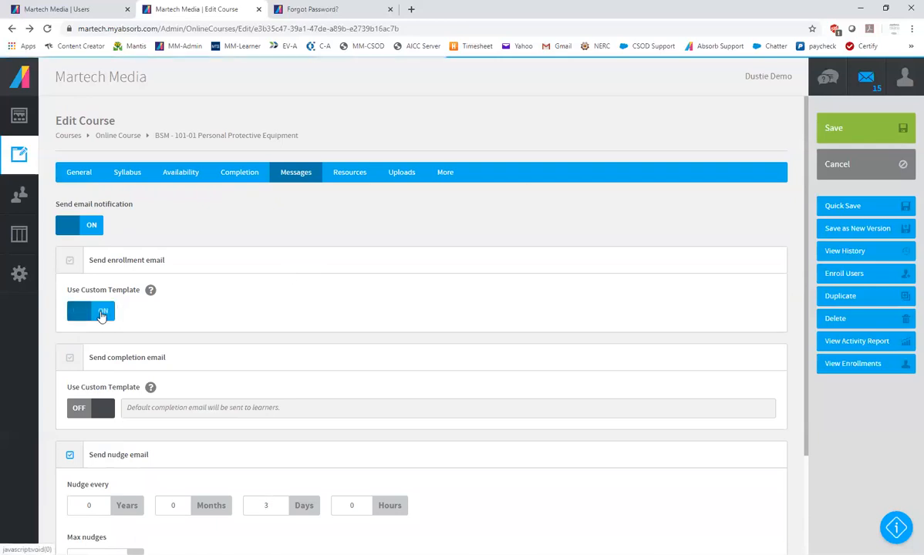
pyautogui.scroll(-2, 422, 289)
pyautogui.scroll(-3, 416, 292)
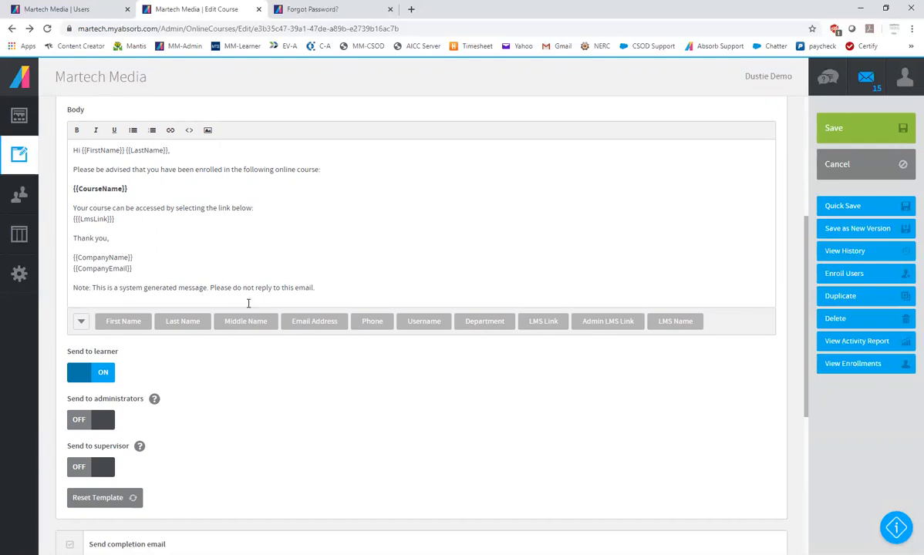
pyautogui.scroll(-2, 248, 303)
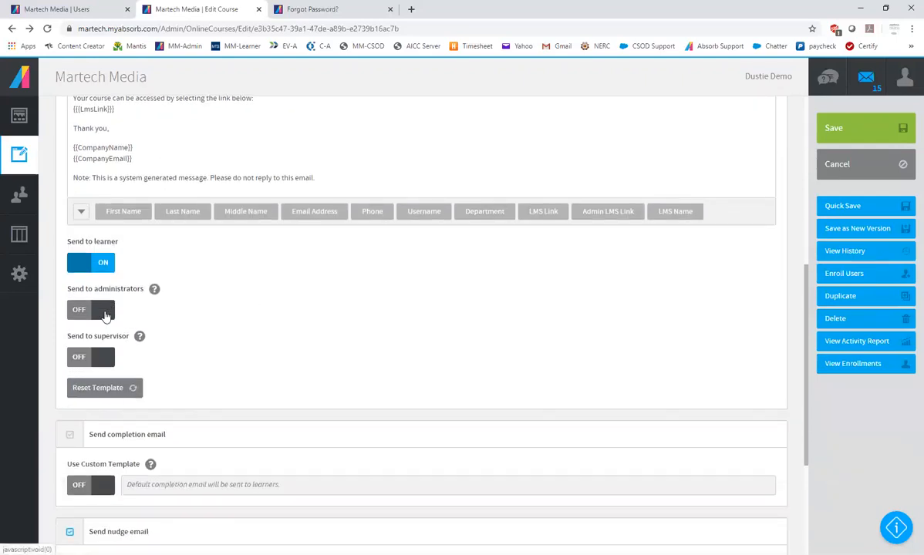
pyautogui.click(105, 312)
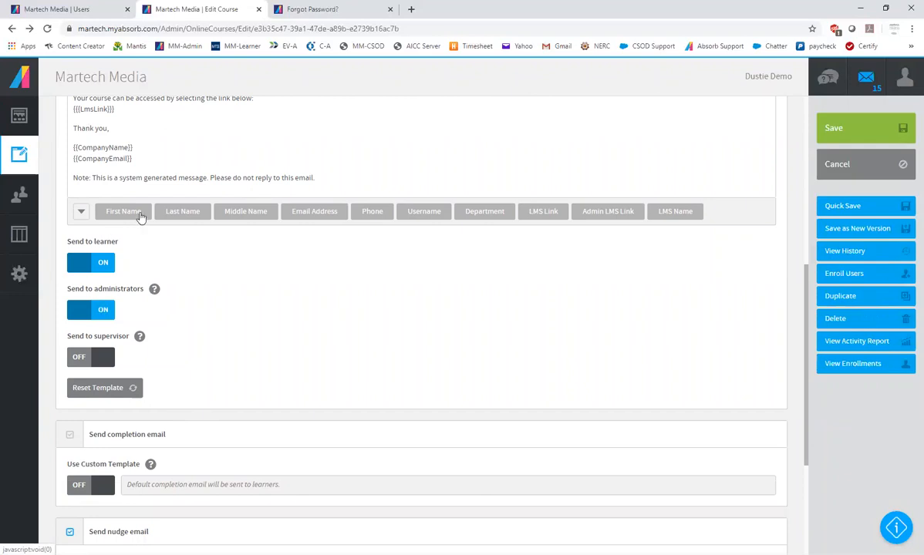
pyautogui.scroll(2, 222, 190)
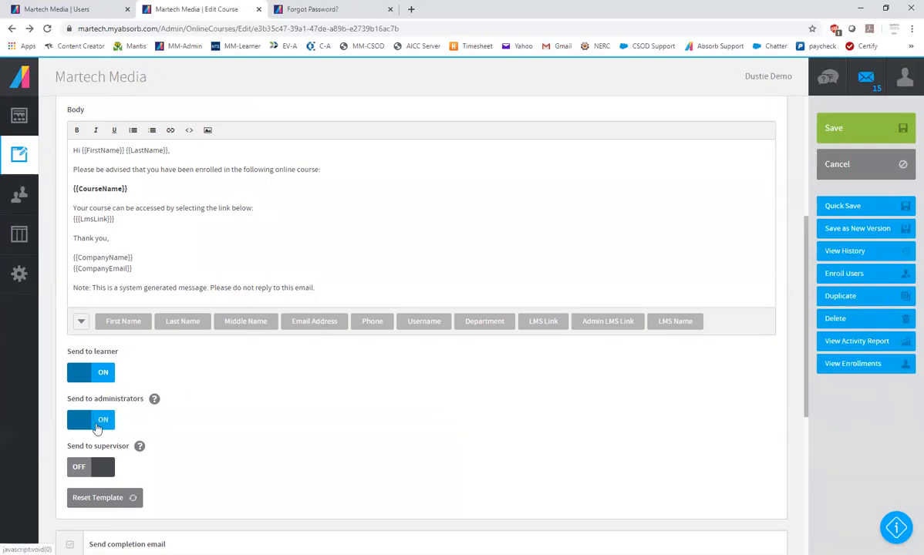
pyautogui.scroll(-2, 129, 428)
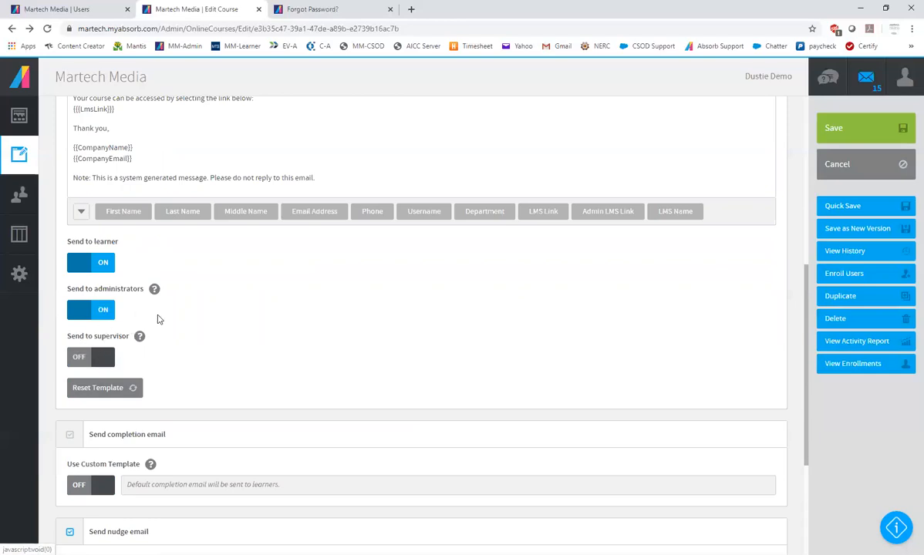
pyautogui.scroll(2, 159, 317)
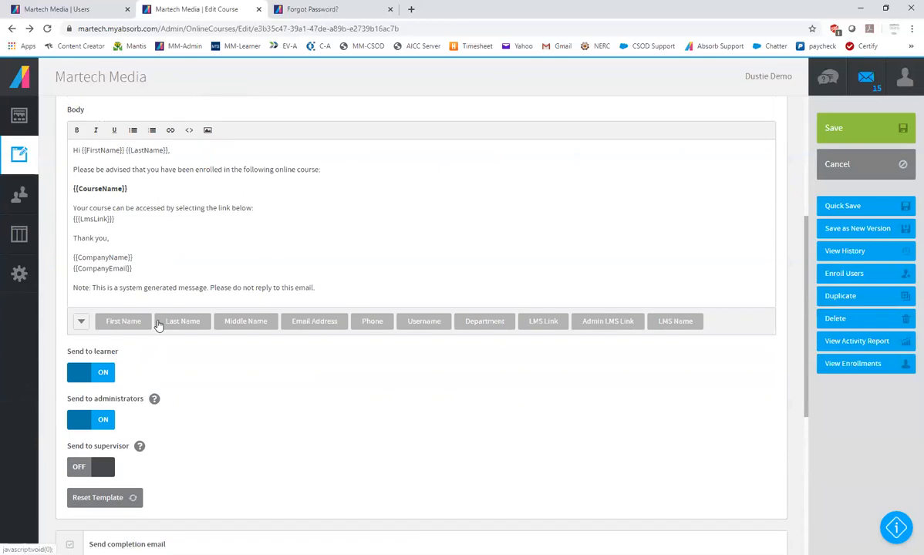
pyautogui.scroll(2, 174, 313)
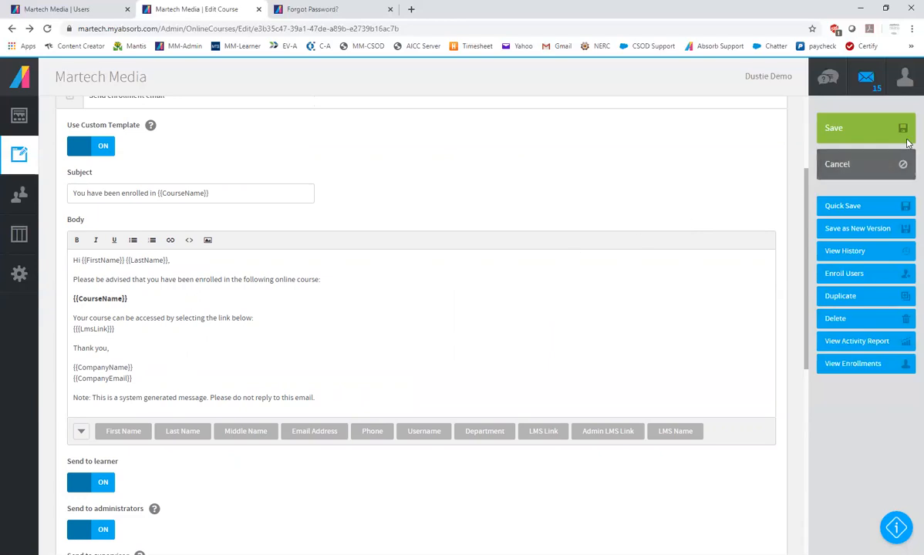
pyautogui.scroll(3, 463, 269)
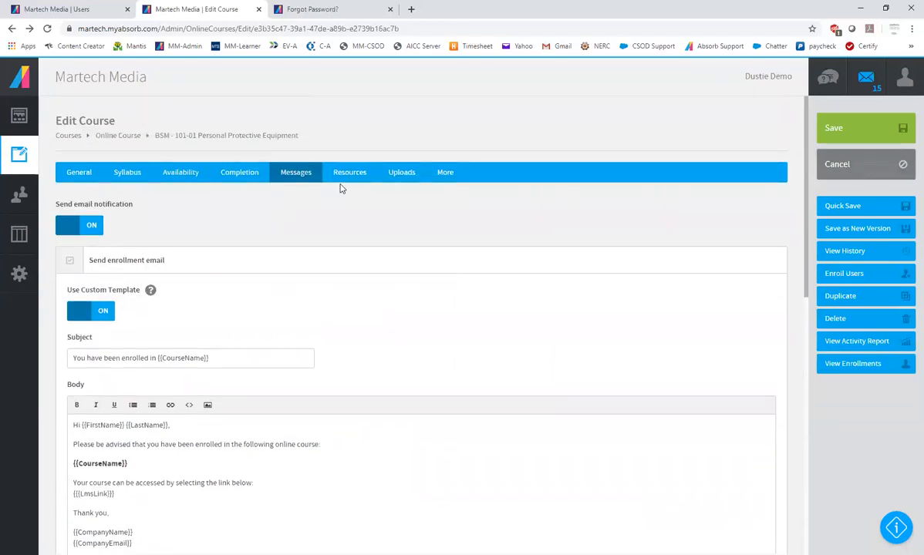
# Add a course resource named Safety Handbook
pyautogui.click(351, 174)
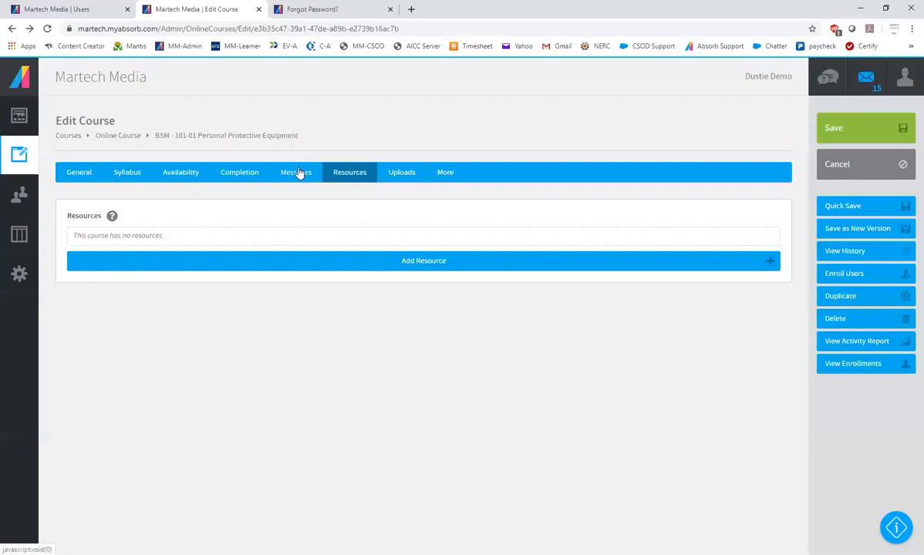
pyautogui.click(423, 265)
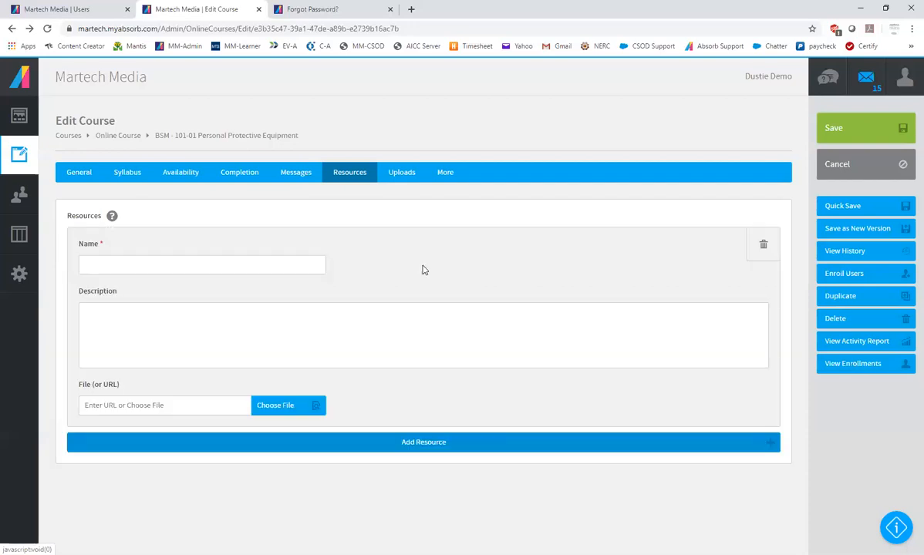
pyautogui.click(128, 261)
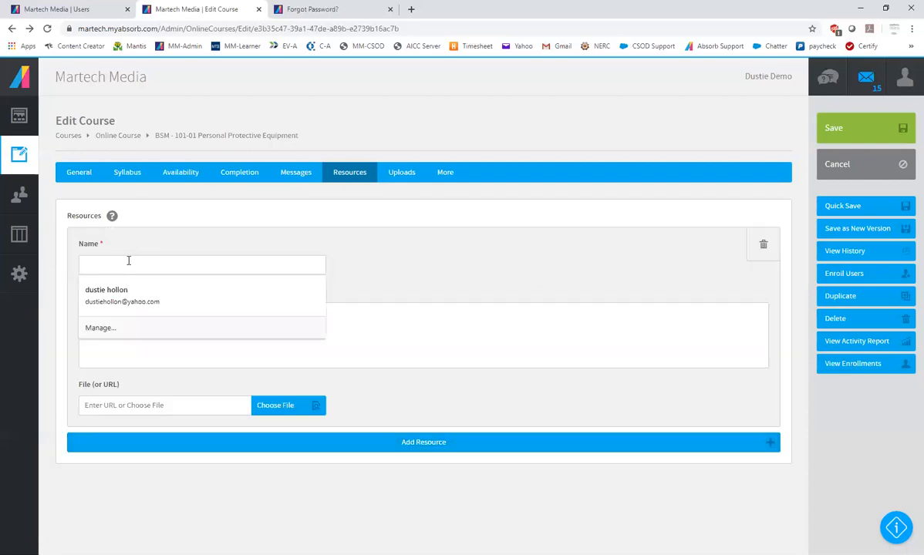
pyautogui.write('Safety Handbook')
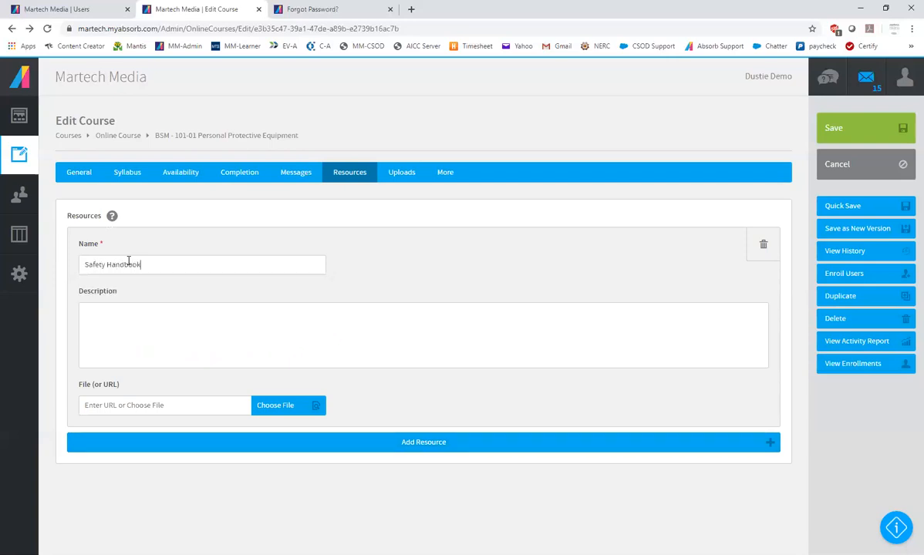
# Browse for a file to upload for the Safety Handbook resource, and close the file manager without choosing one
pyautogui.click(277, 410)
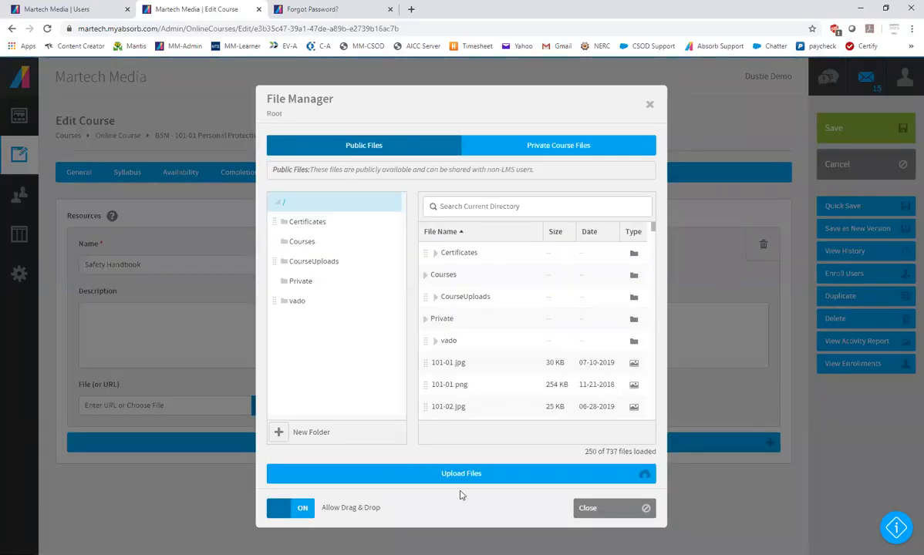
pyautogui.click(477, 476)
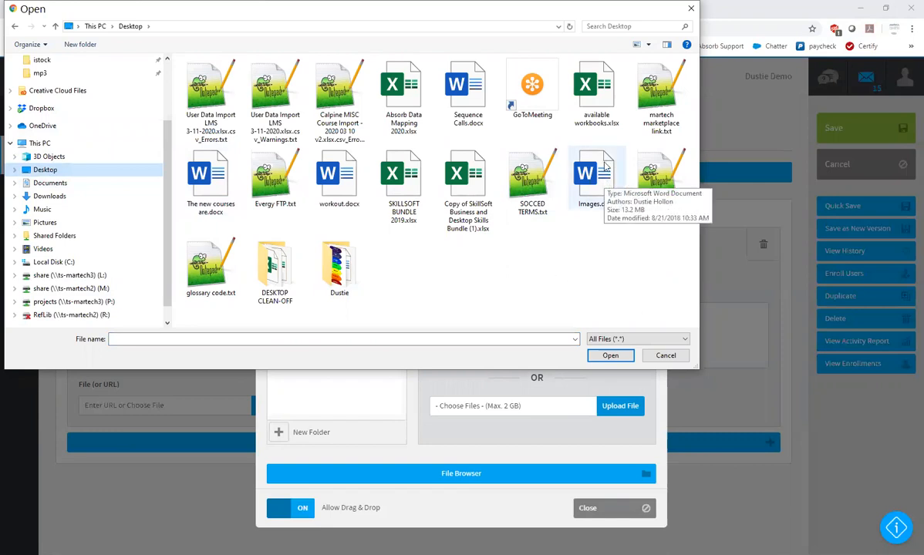
pyautogui.click(690, 9)
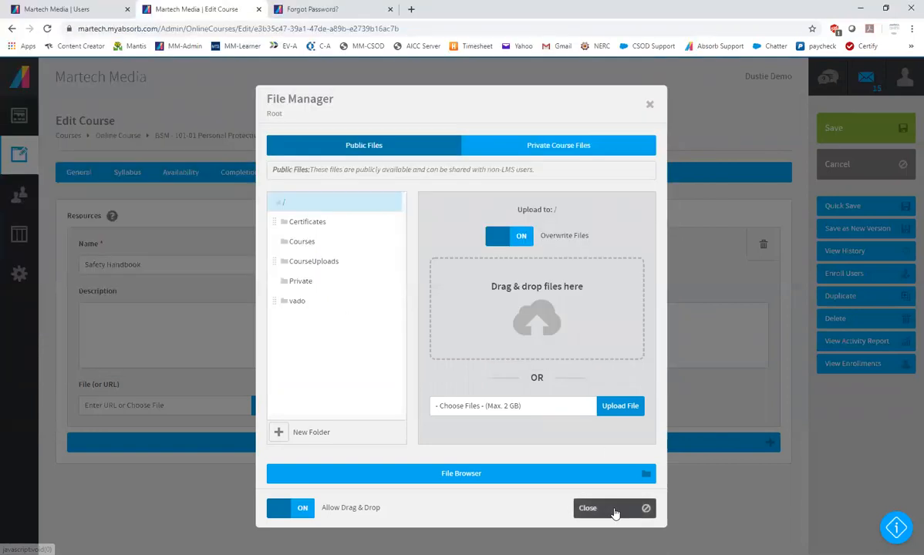
pyautogui.click(614, 512)
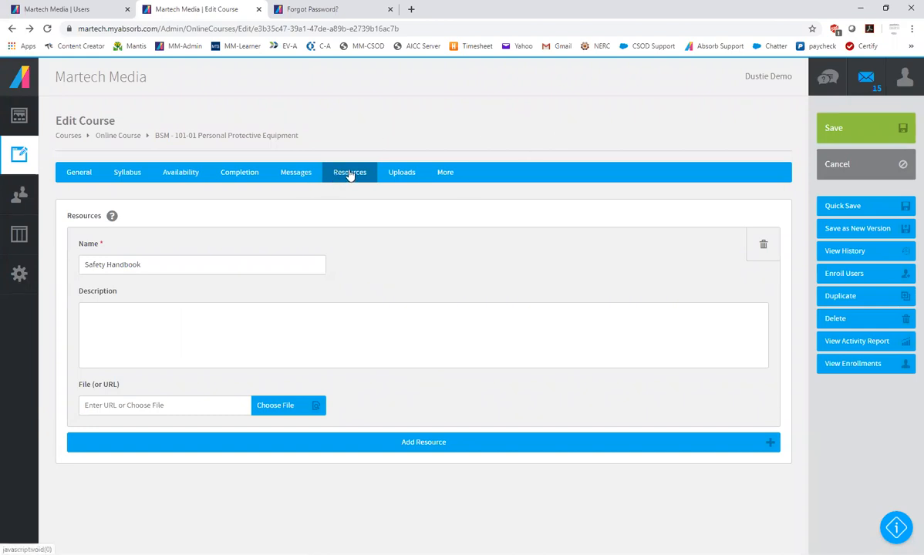
# Delete the Safety Handbook resource and turn off the course's email notifications
pyautogui.click(759, 253)
pyautogui.click(290, 175)
pyautogui.click(86, 228)
# Remove the certificate awarded on completion, and switch re-enrollment off and back on
pyautogui.click(237, 176)
pyautogui.click(70, 230)
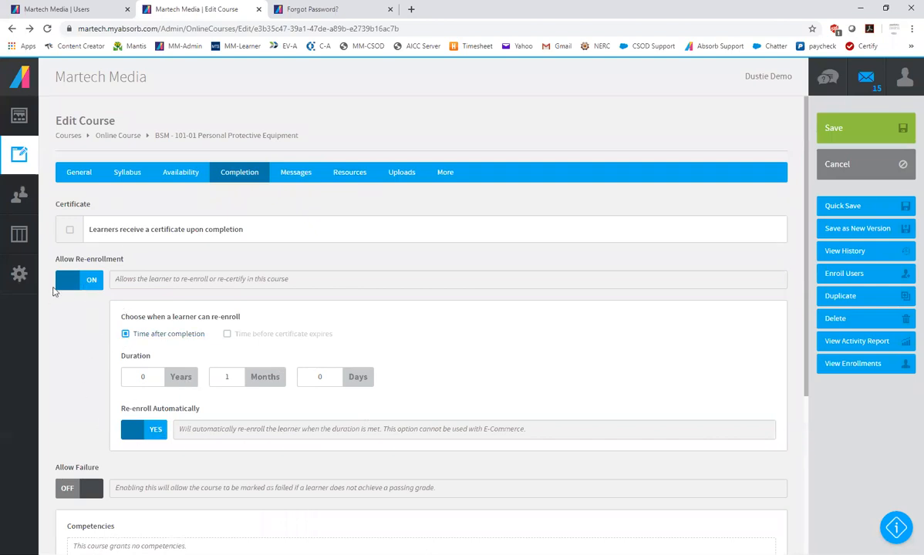
pyautogui.click(88, 280)
pyautogui.click(87, 279)
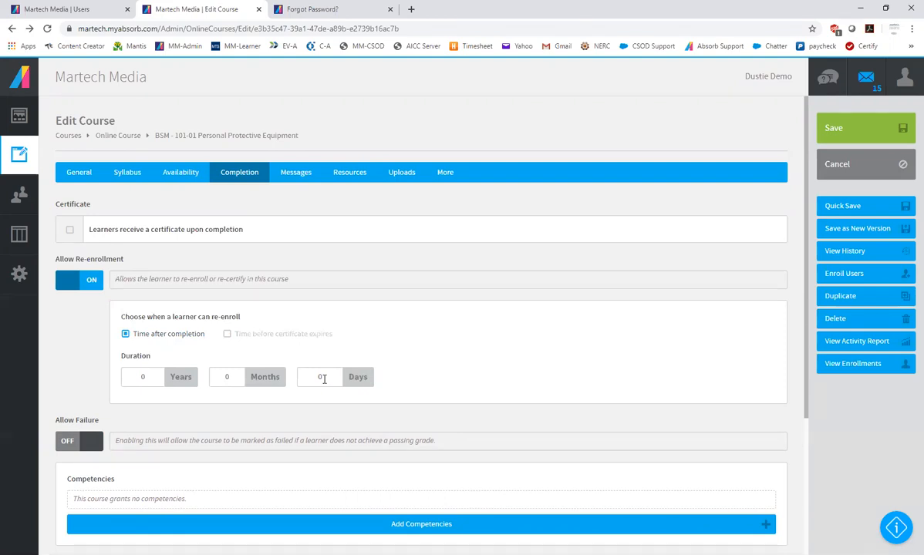
# Try automatic re-enrollment 1 month after completion, and reset it to 0 months with automatic re-enrollment off
pyautogui.doubleClick(234, 378)
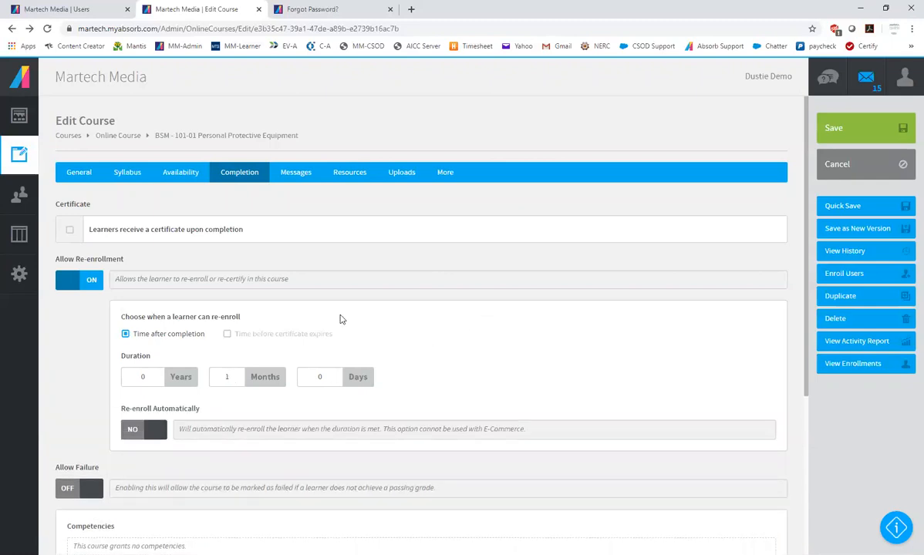
pyautogui.click(153, 430)
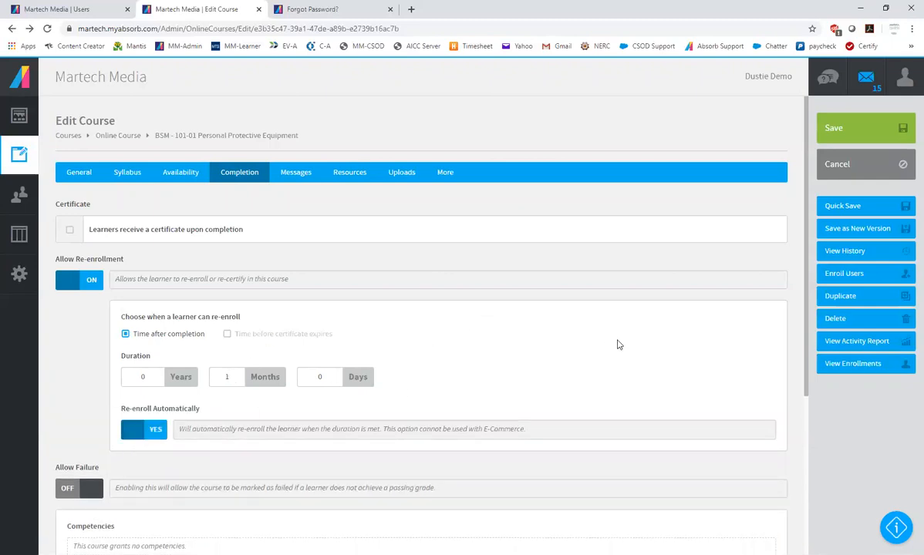
pyautogui.click(140, 435)
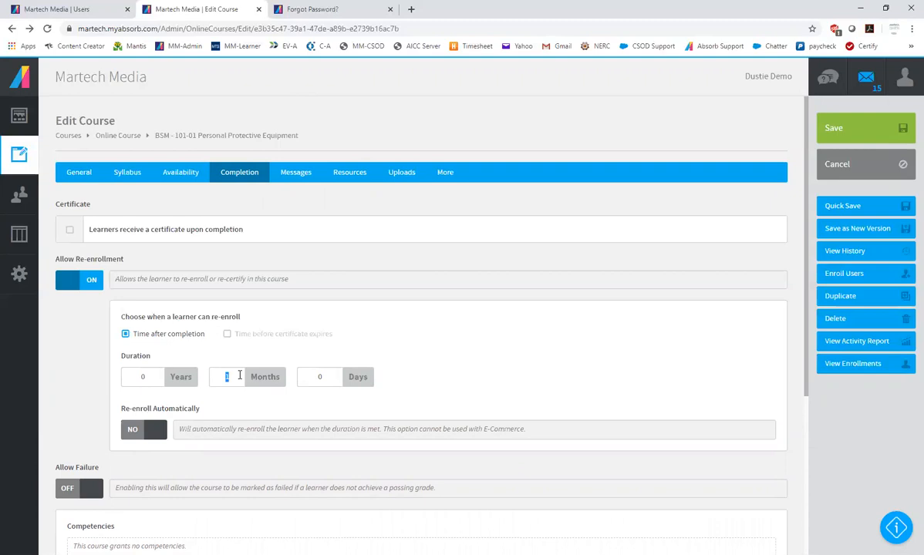
pyautogui.write('0')
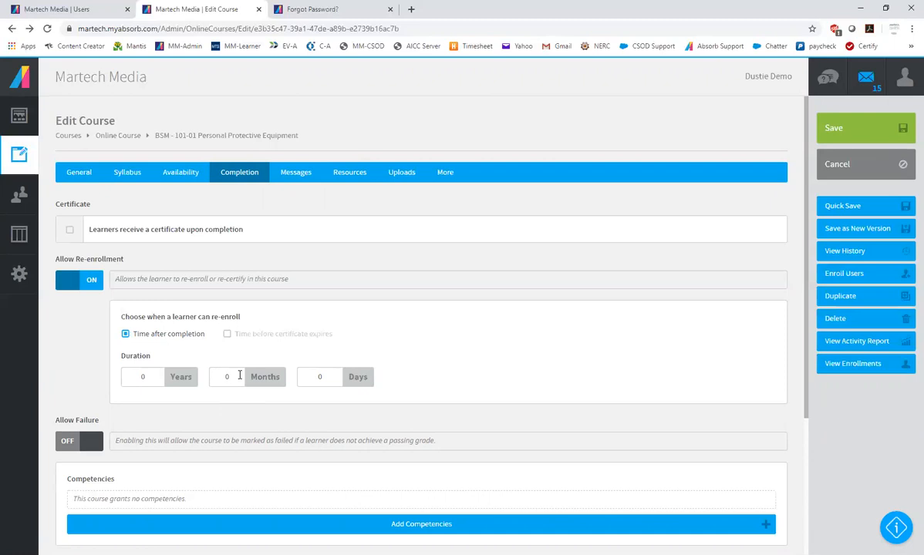
# Look over the course's availability, syllabus and general details, and leave the course without saving the changes
pyautogui.click(162, 170)
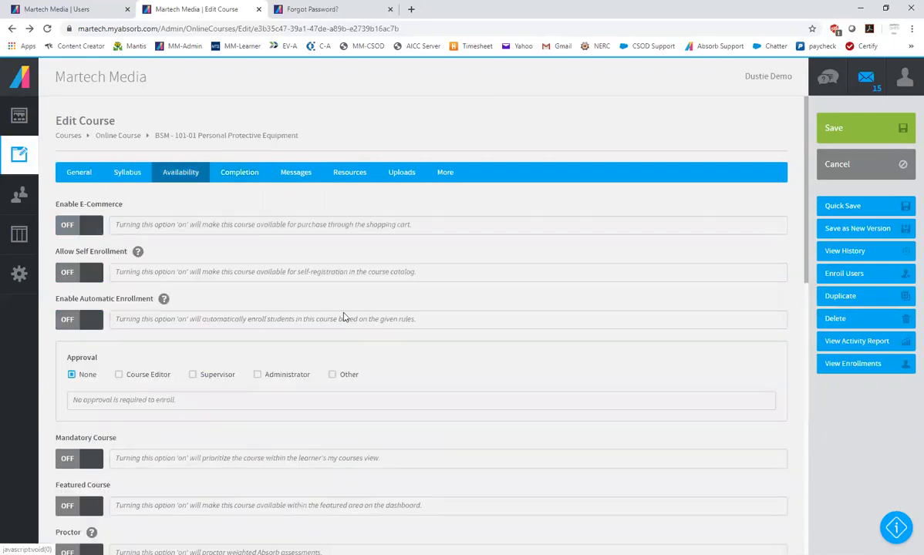
pyautogui.click(128, 172)
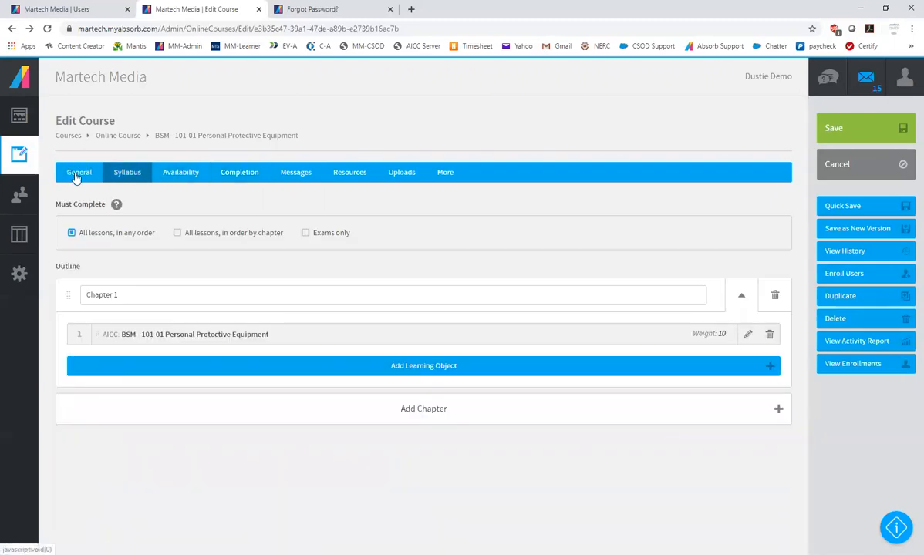
pyautogui.click(76, 177)
pyautogui.scroll(-1, 396, 394)
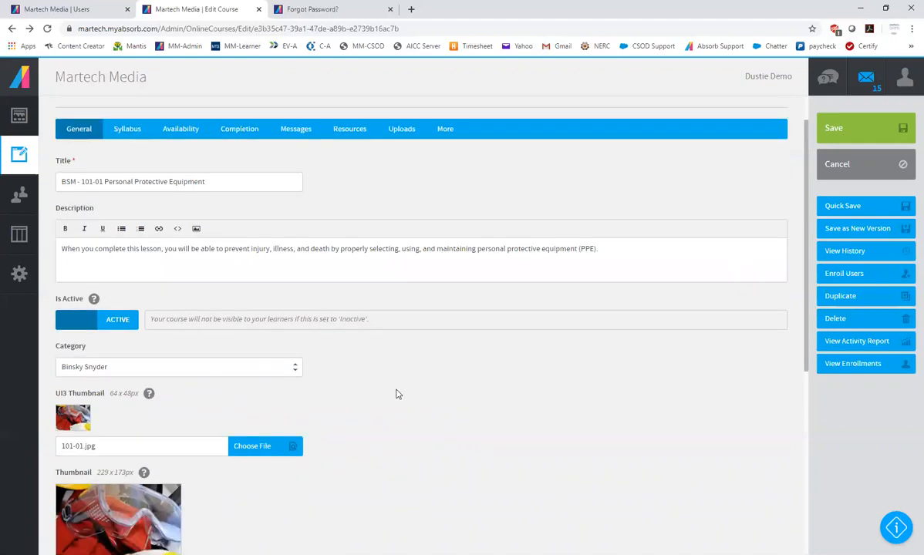
pyautogui.scroll(-5, 395, 394)
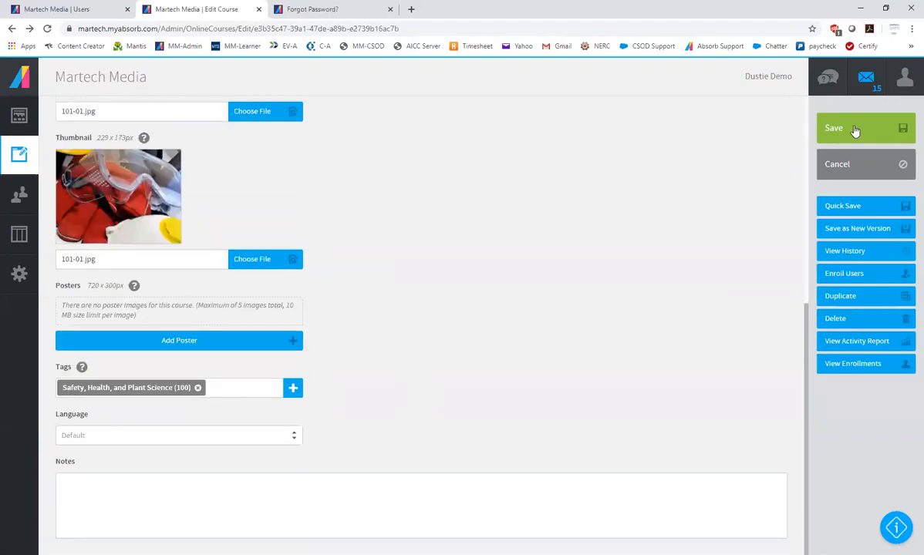
pyautogui.click(863, 164)
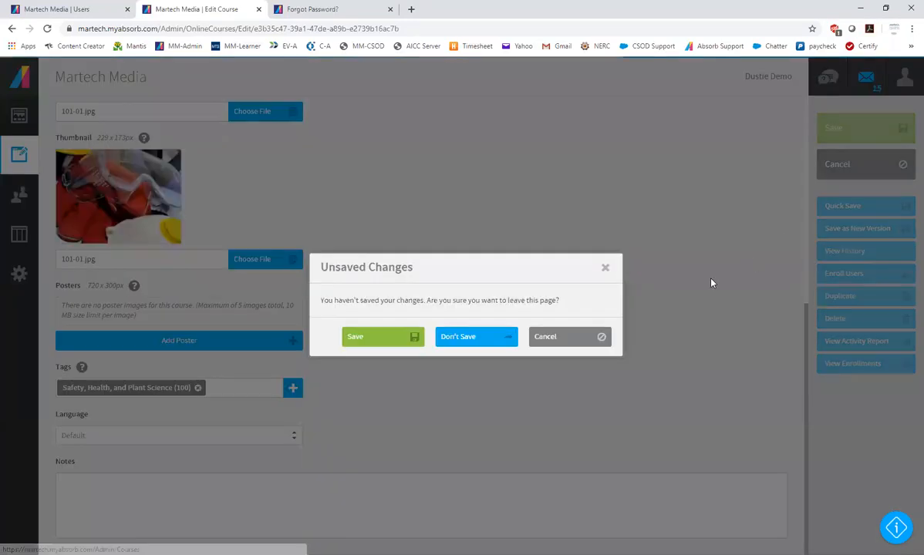
pyautogui.click(466, 339)
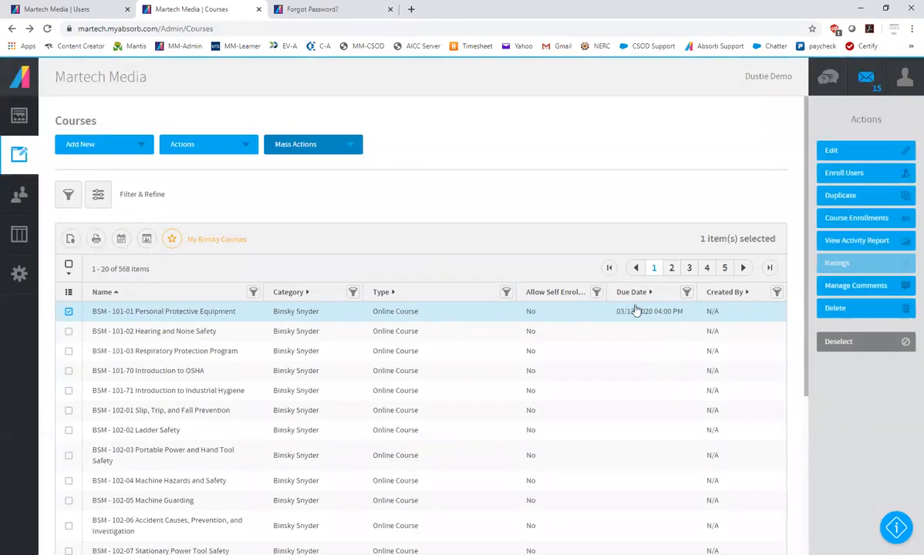
# Set the BSM - 101-01 Personal Protective Equipment course to No Due Date and save the course
pyautogui.click(831, 149)
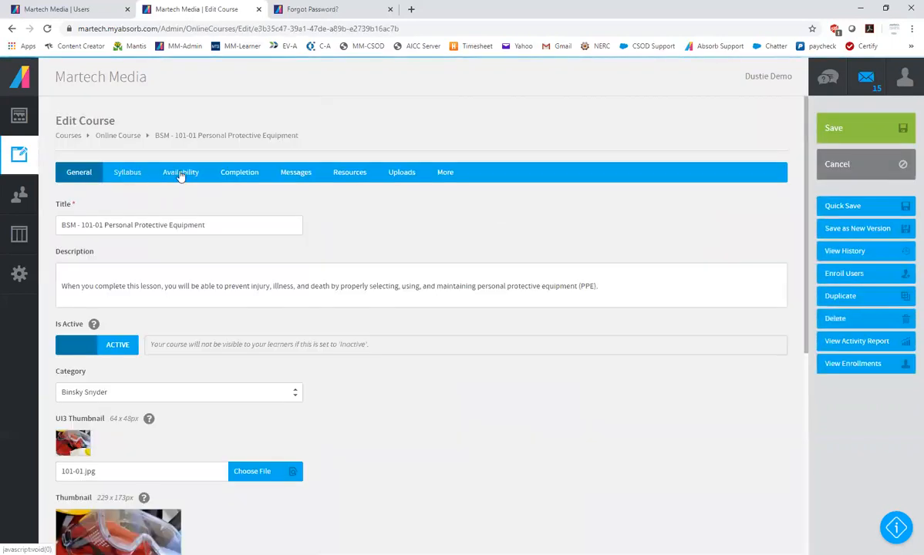
pyautogui.click(175, 173)
pyautogui.scroll(-5, 185, 361)
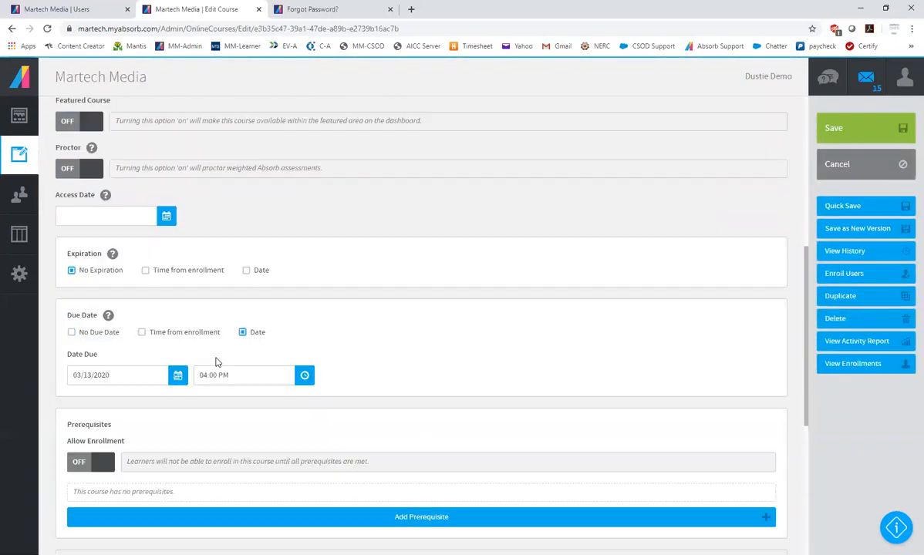
pyautogui.click(72, 332)
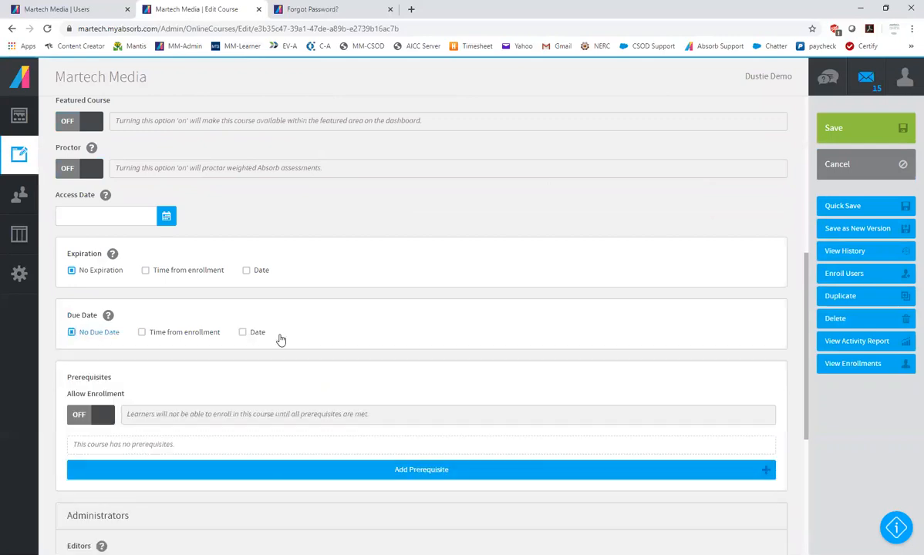
pyautogui.click(852, 137)
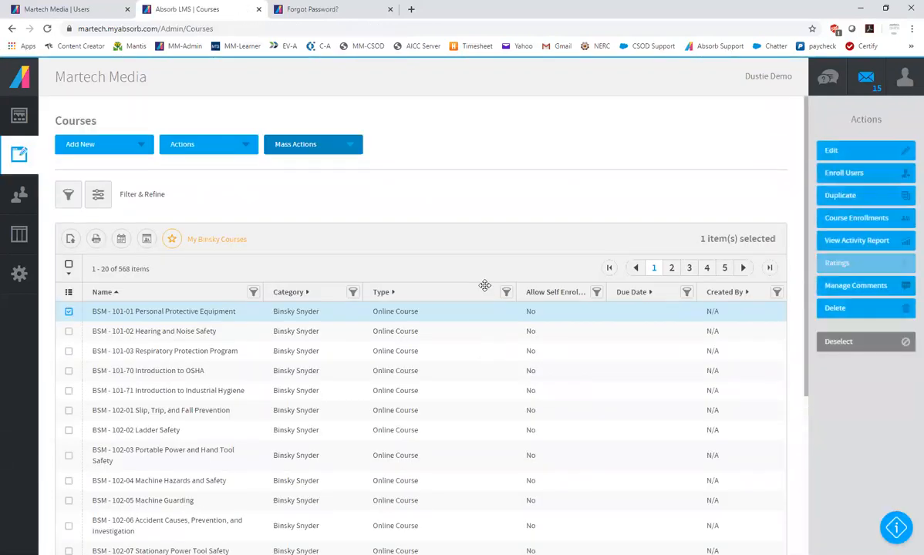
# Start a new course bundle and title it "Fire Safety", keeping it active in the Root category
pyautogui.click(85, 139)
pyautogui.click(87, 231)
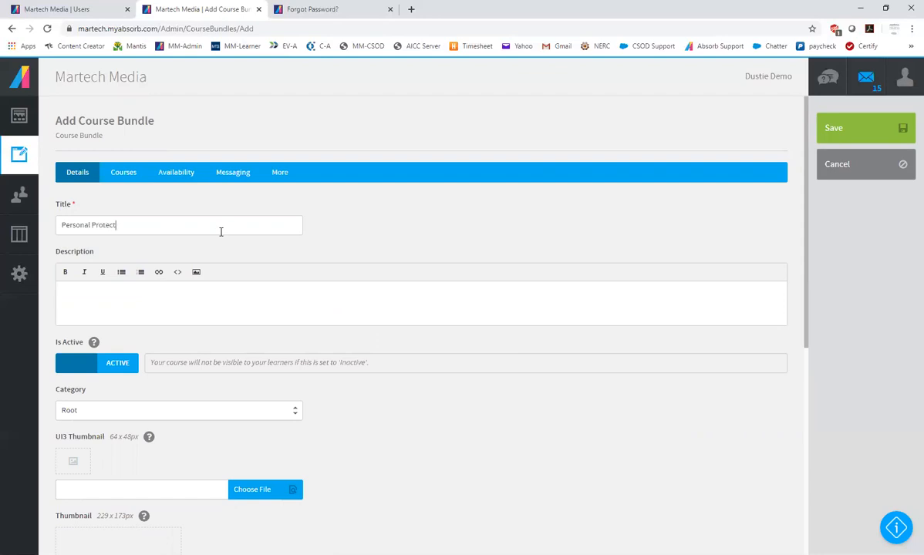
pyautogui.tripleClick(220, 231)
pyautogui.write('Fire Safety')
pyautogui.scroll(-1, 208, 278)
pyautogui.scroll(-4, 266, 288)
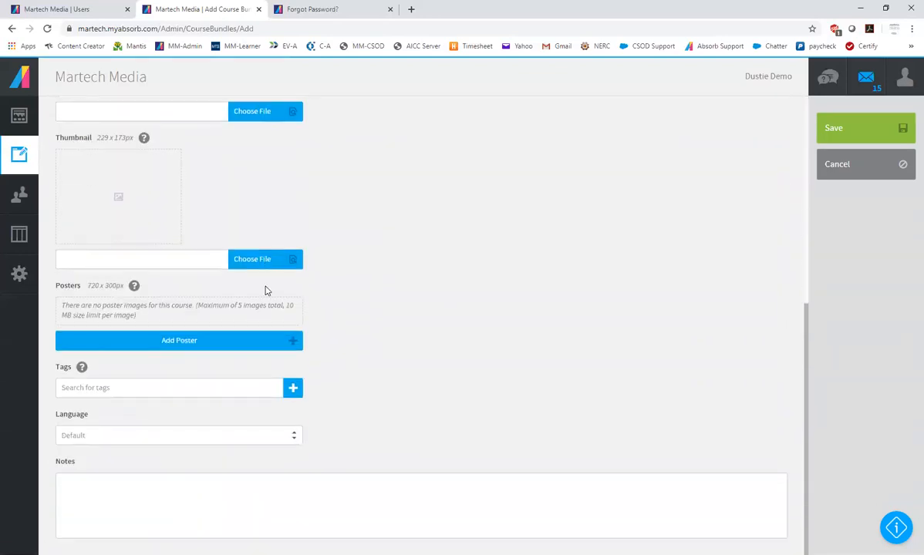
pyautogui.scroll(5, 266, 289)
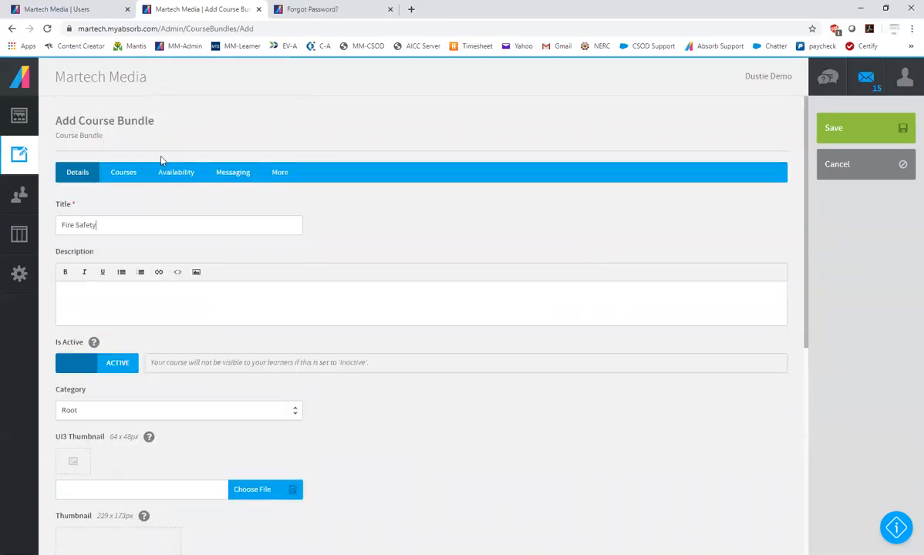
# Add BSM - 104-01 Fire Prevention and Protection and BSM - 104-02 Fire Extinguisher Safety to the bundle's courses
pyautogui.click(126, 173)
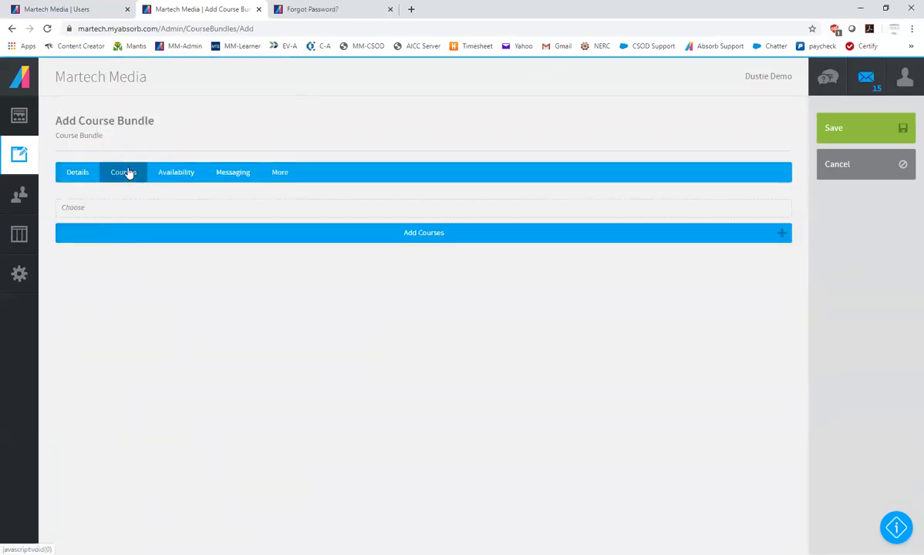
pyautogui.click(438, 239)
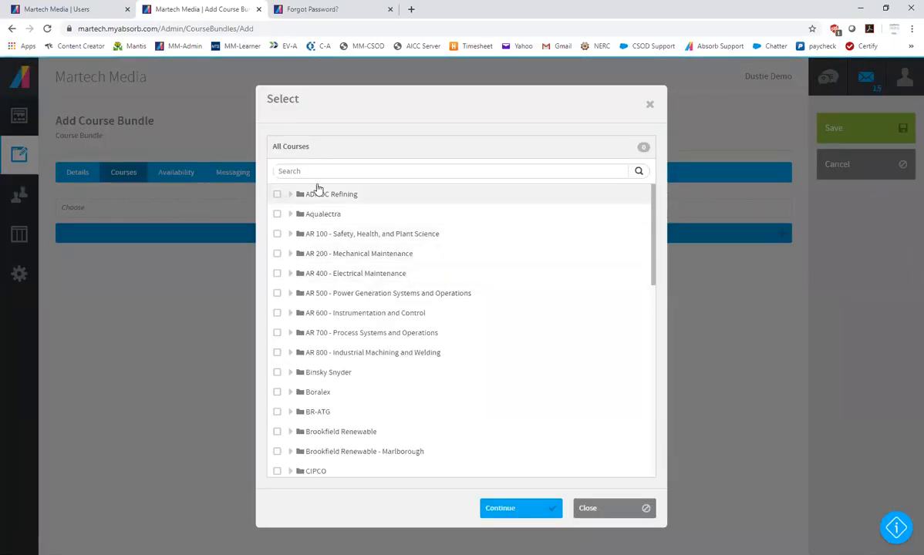
pyautogui.write('fire')
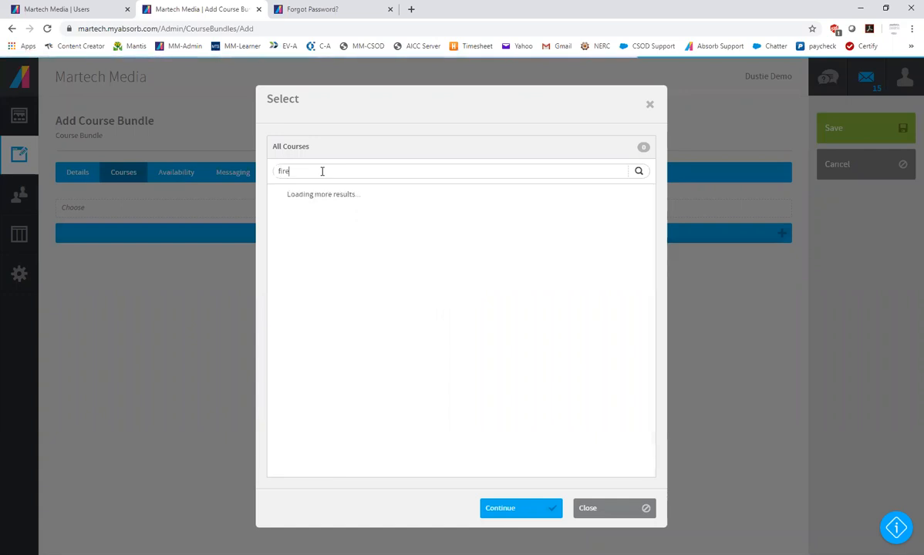
pyautogui.click(277, 194)
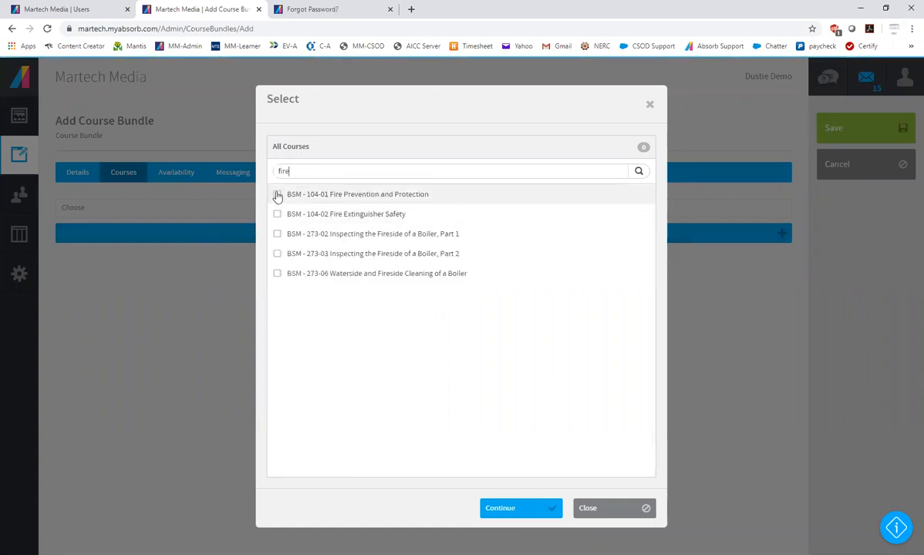
pyautogui.click(278, 215)
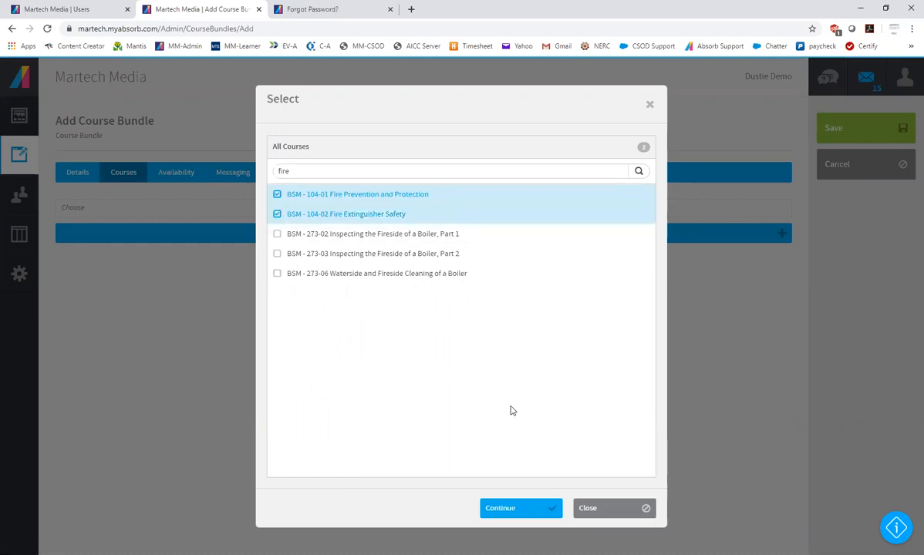
pyautogui.click(515, 509)
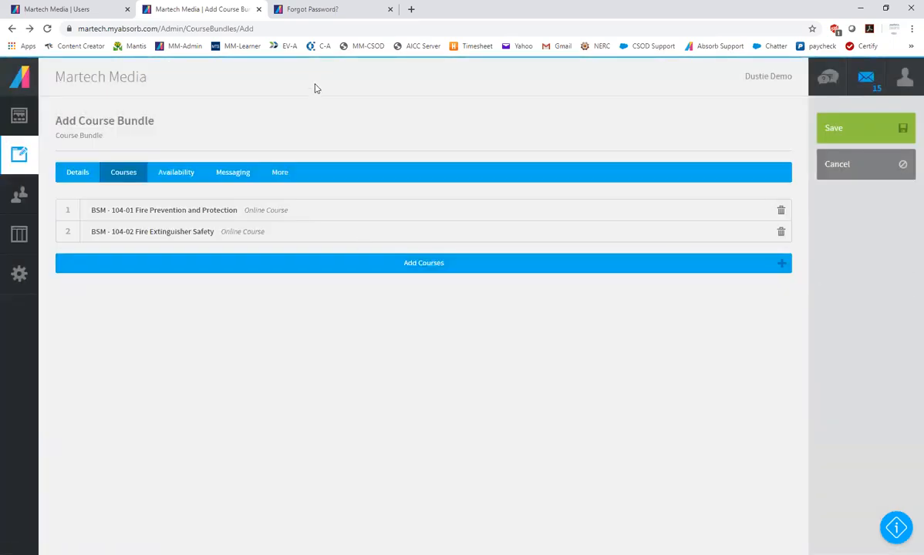
# Allow self enrollment in the bundle with the rule Department, And Sub-Departments of, Binsky Snyder
pyautogui.click(178, 172)
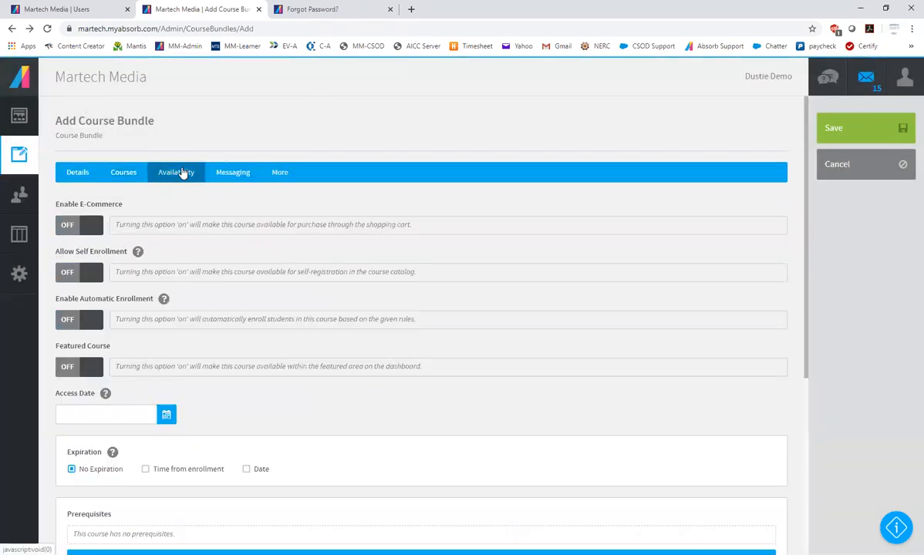
pyautogui.click(90, 274)
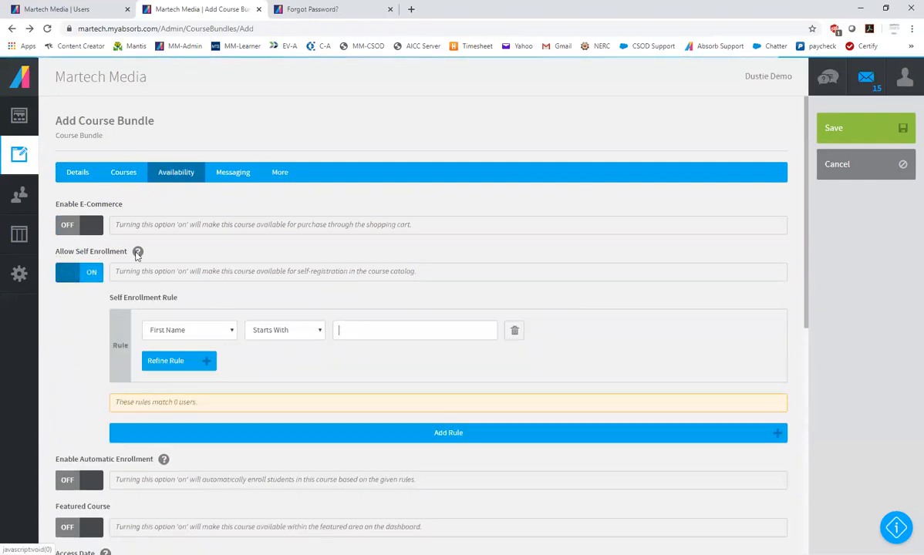
pyautogui.click(182, 331)
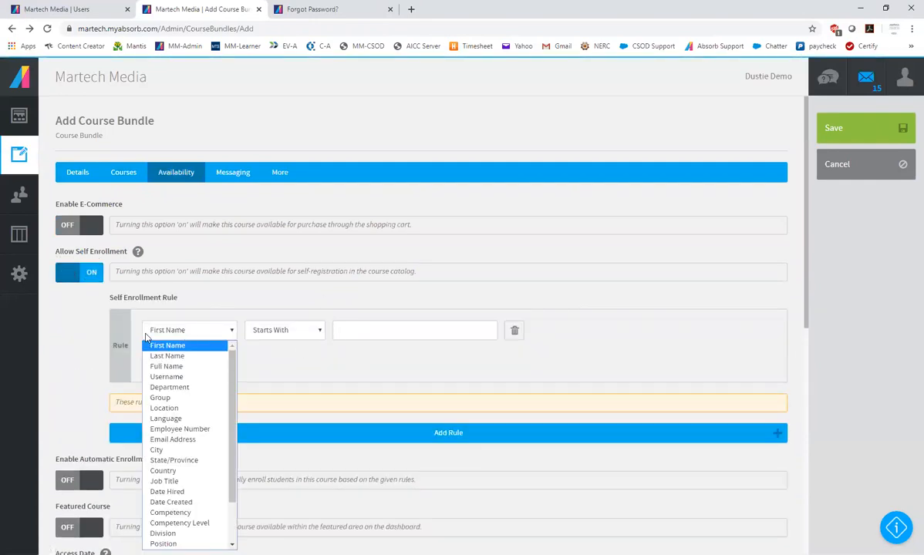
pyautogui.click(170, 387)
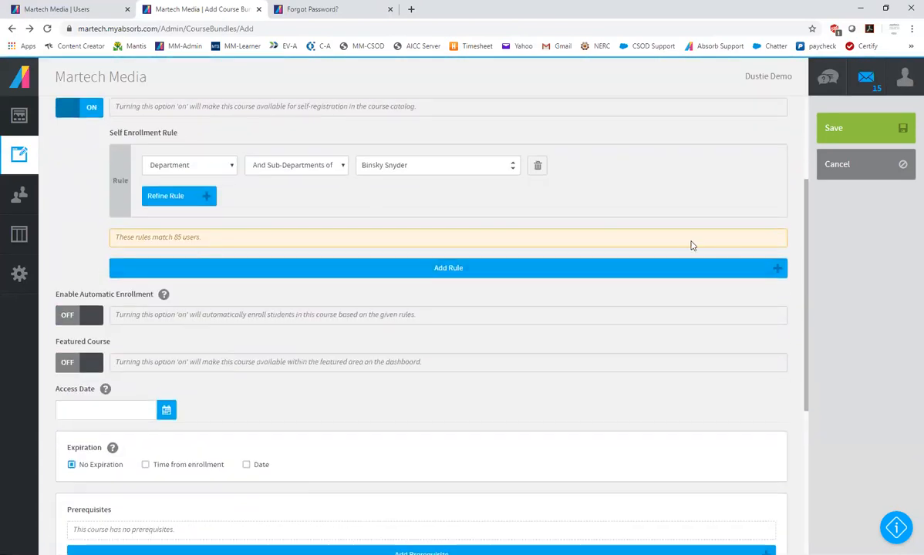
pyautogui.scroll(3, 733, 249)
# Switch off the bundle's email notification, and save the bundle after rechecking its details, courses and availability
pyautogui.click(233, 175)
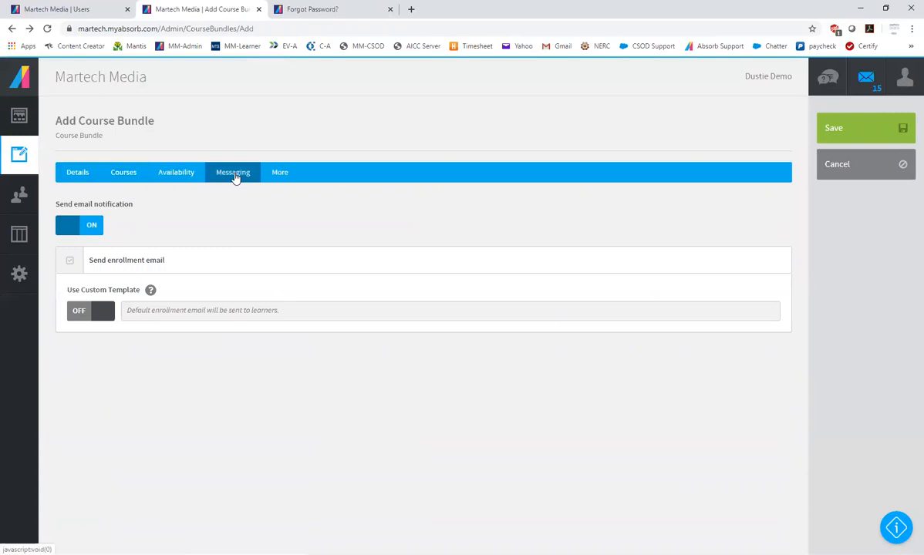
pyautogui.click(90, 226)
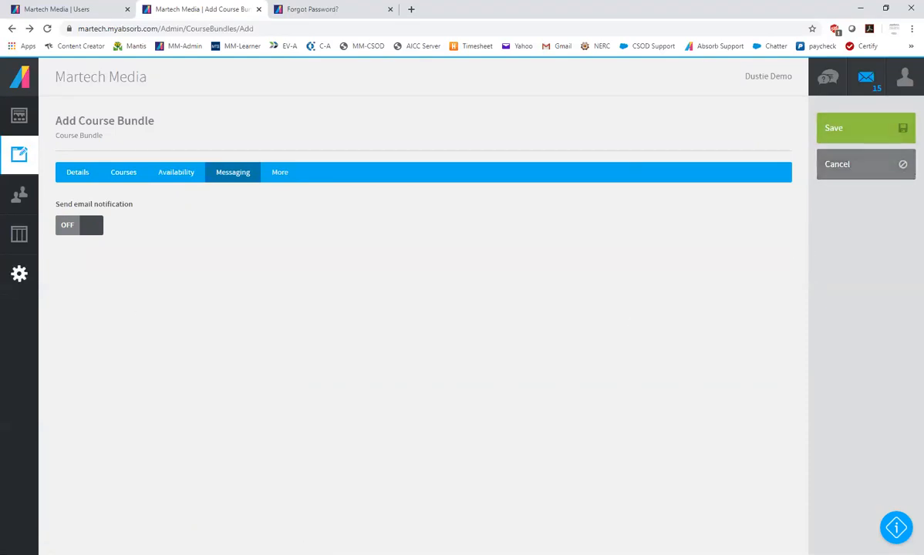
pyautogui.click(76, 176)
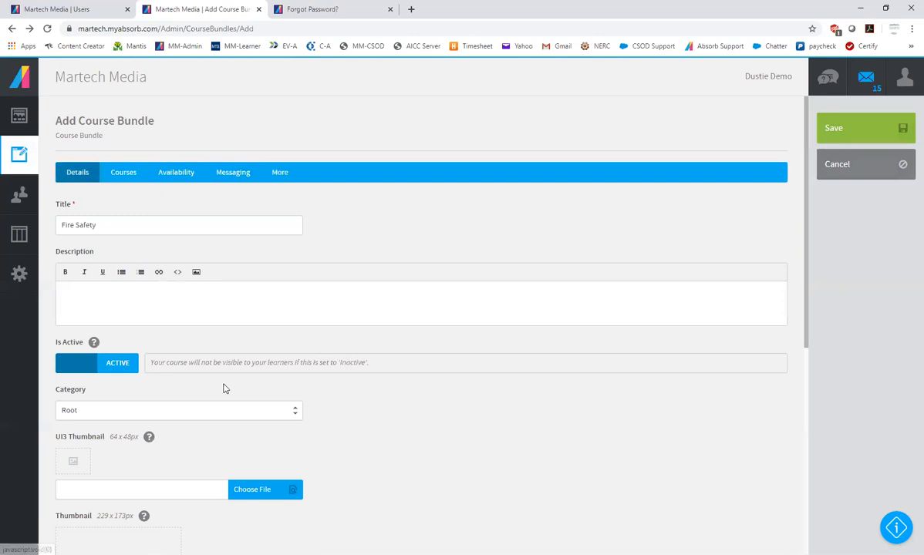
pyautogui.scroll(-1, 254, 362)
pyautogui.scroll(1, 309, 352)
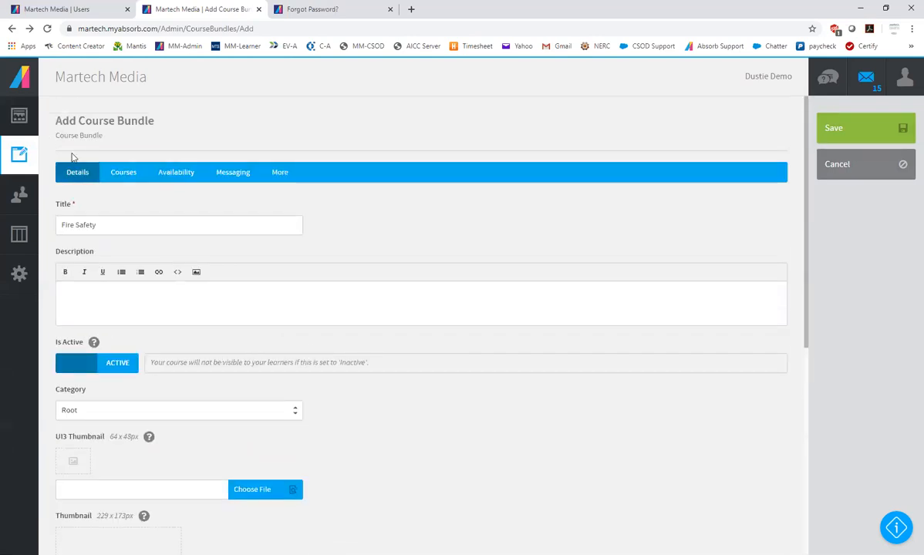
pyautogui.click(118, 176)
pyautogui.click(178, 175)
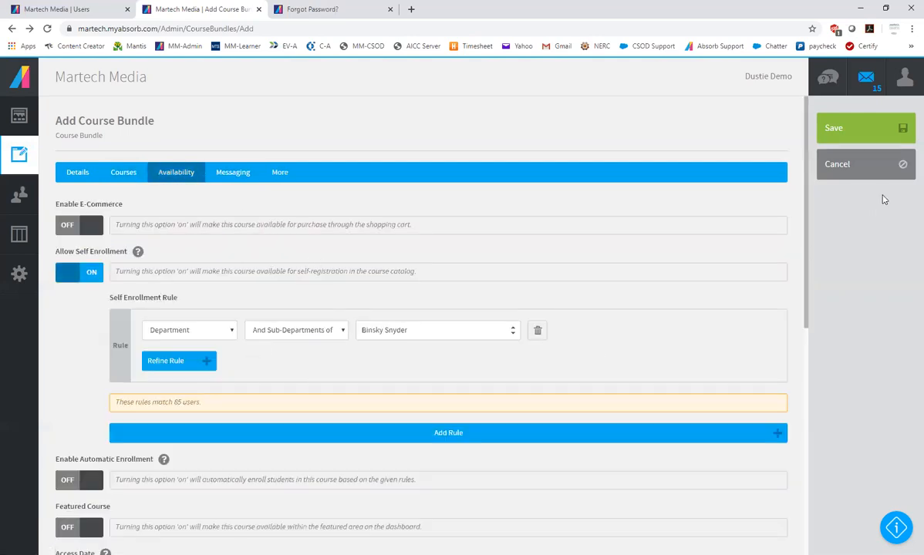
pyautogui.click(865, 136)
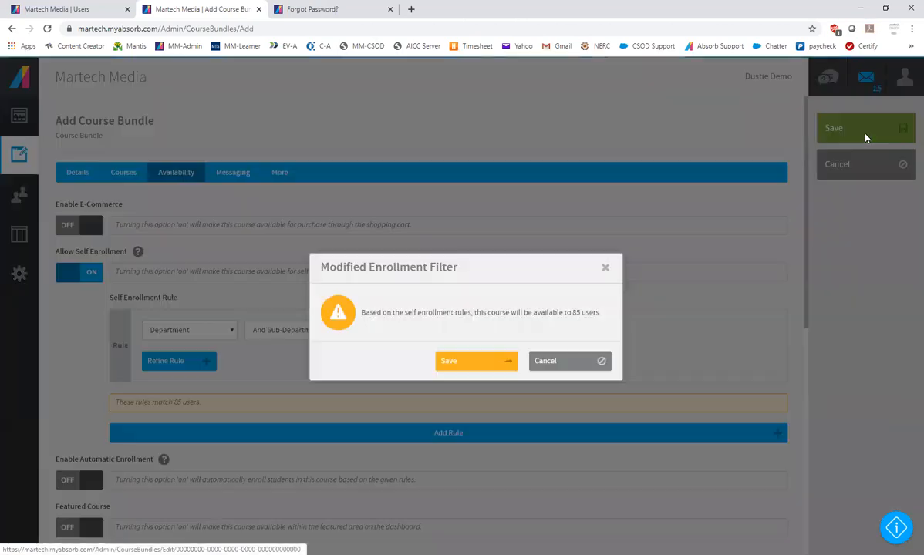
pyautogui.click(478, 362)
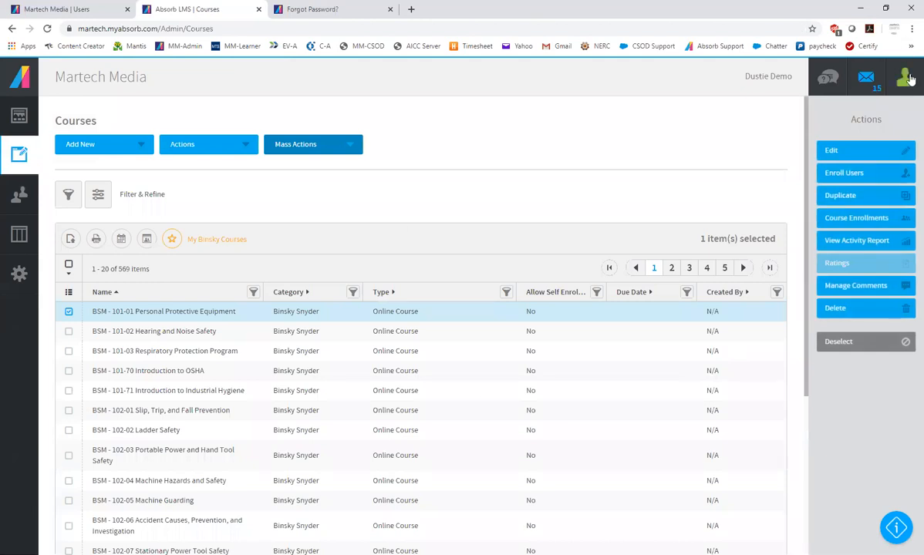
# Switch to the learner side and look at the Fire Safety bundle in the dashboard's catalog
pyautogui.click(907, 77)
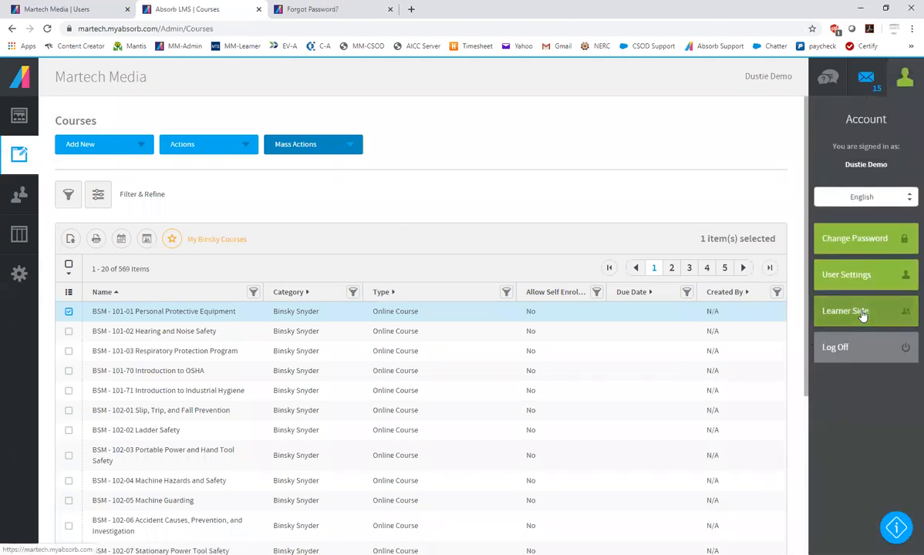
pyautogui.click(860, 312)
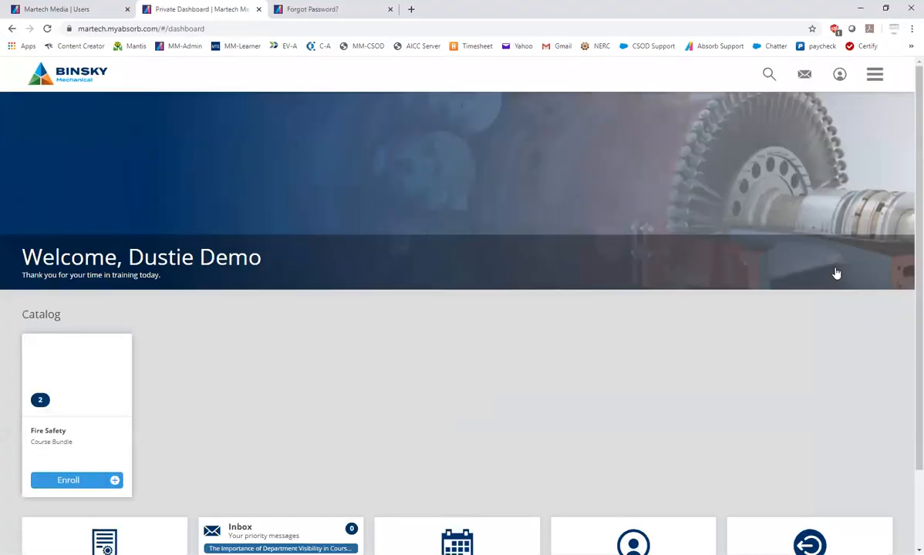
pyautogui.scroll(-2, 836, 274)
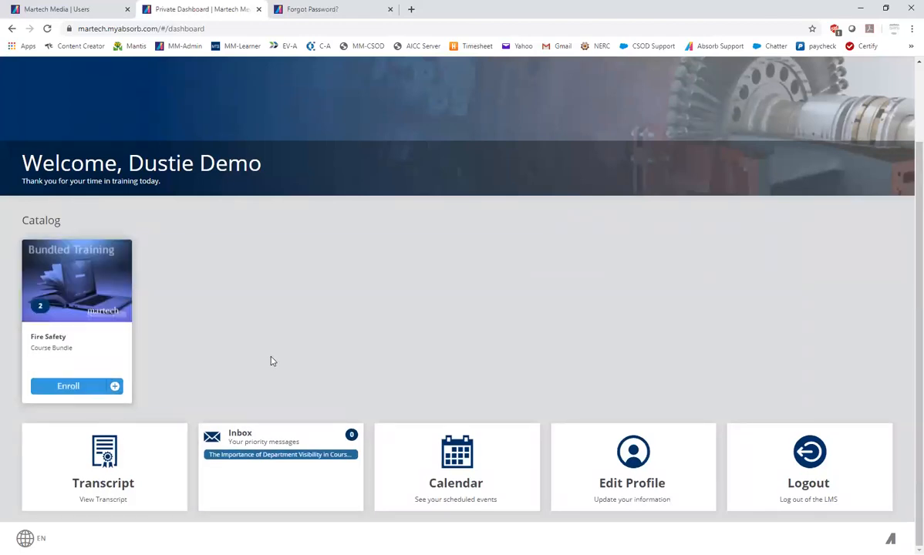
pyautogui.scroll(2, 363, 317)
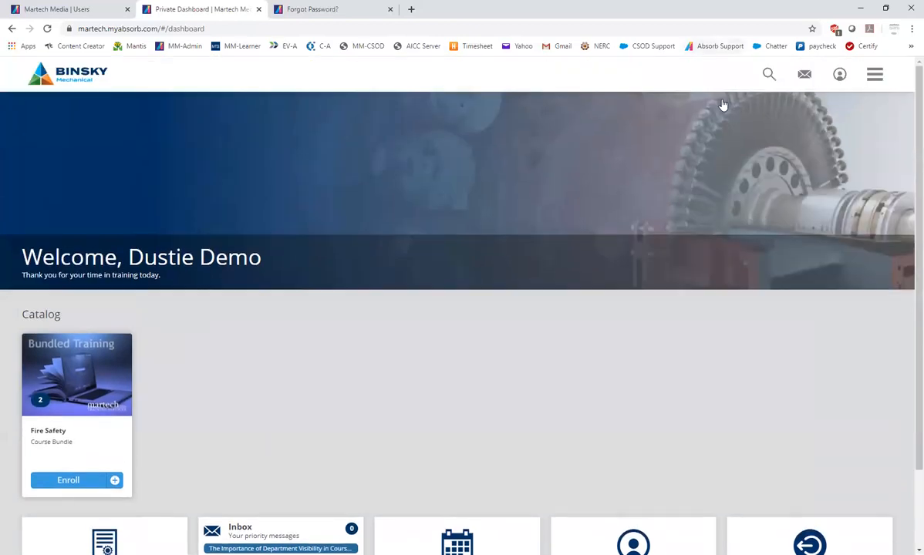
# Return to the admin side's course list and filter it by the type Course Bundle
pyautogui.click(875, 74)
pyautogui.click(818, 407)
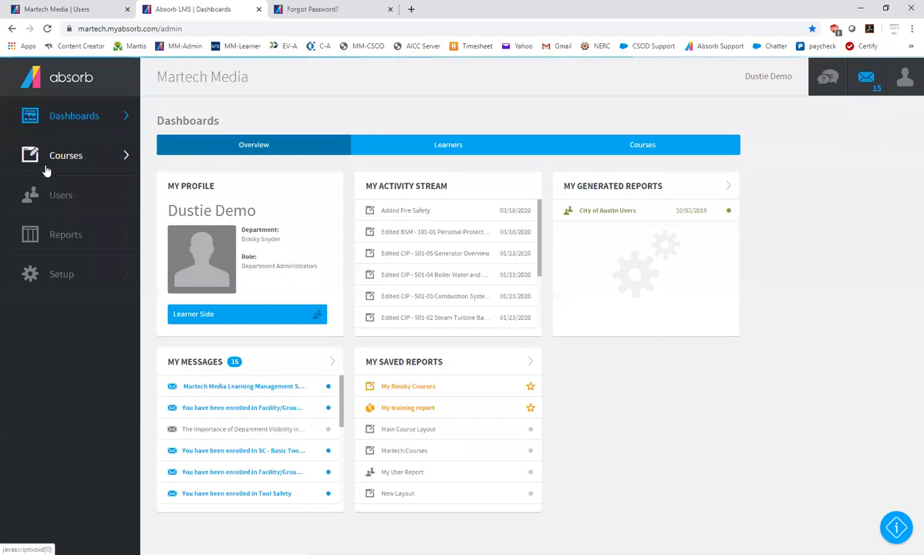
pyautogui.click(46, 158)
pyautogui.click(68, 116)
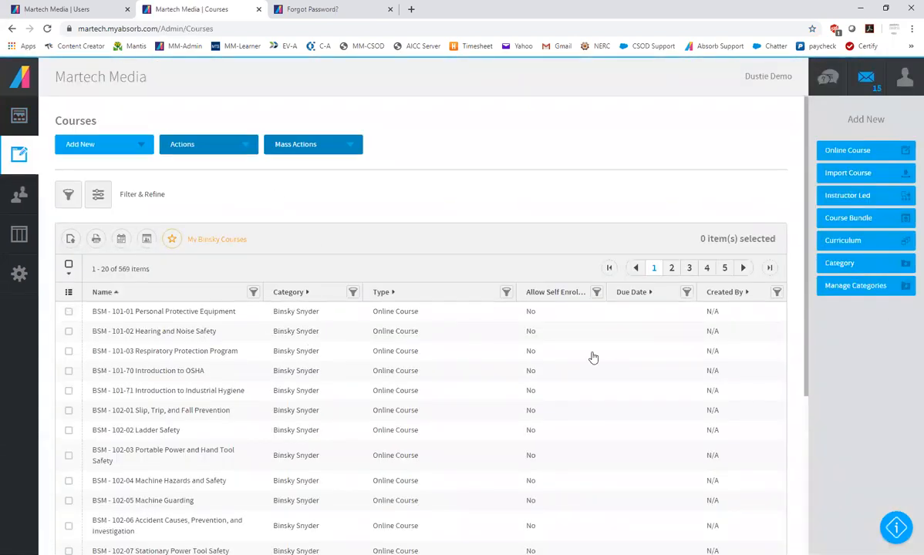
pyautogui.click(506, 294)
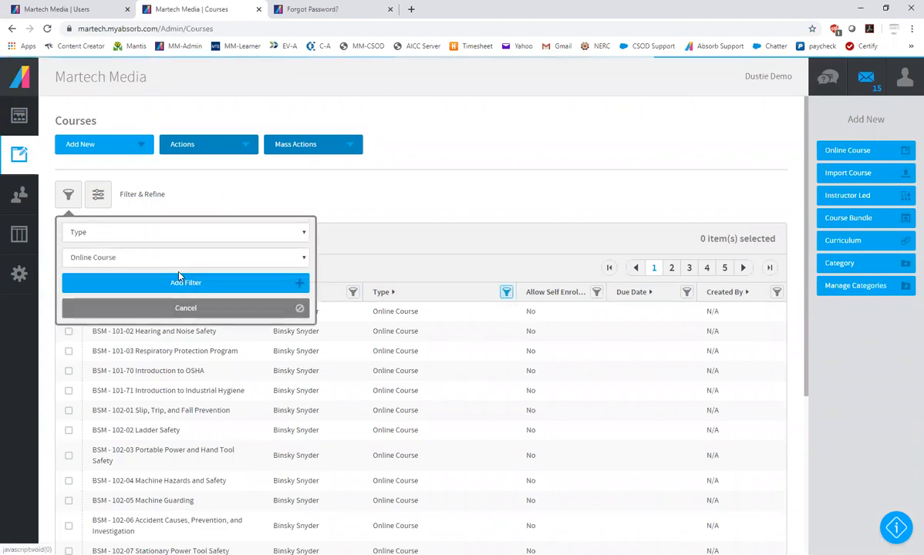
pyautogui.click(144, 259)
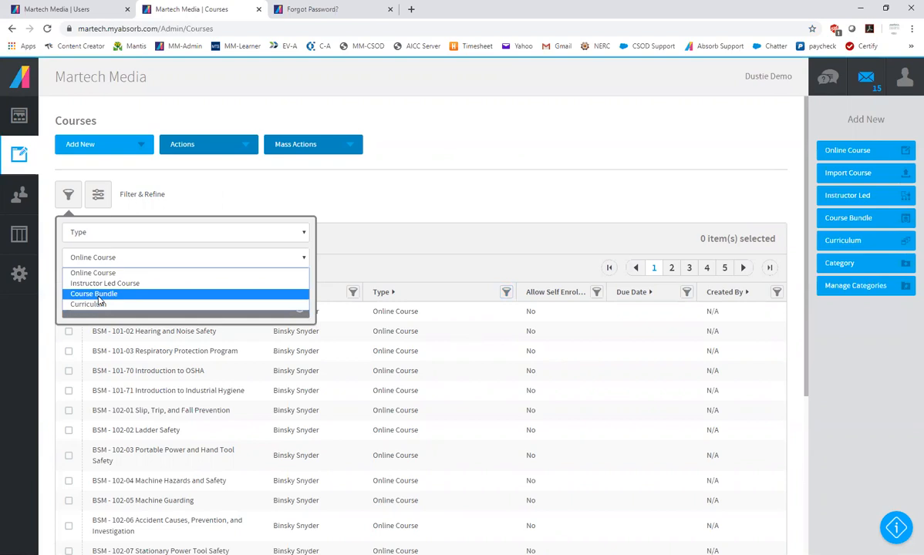
pyautogui.click(98, 301)
pyautogui.click(128, 279)
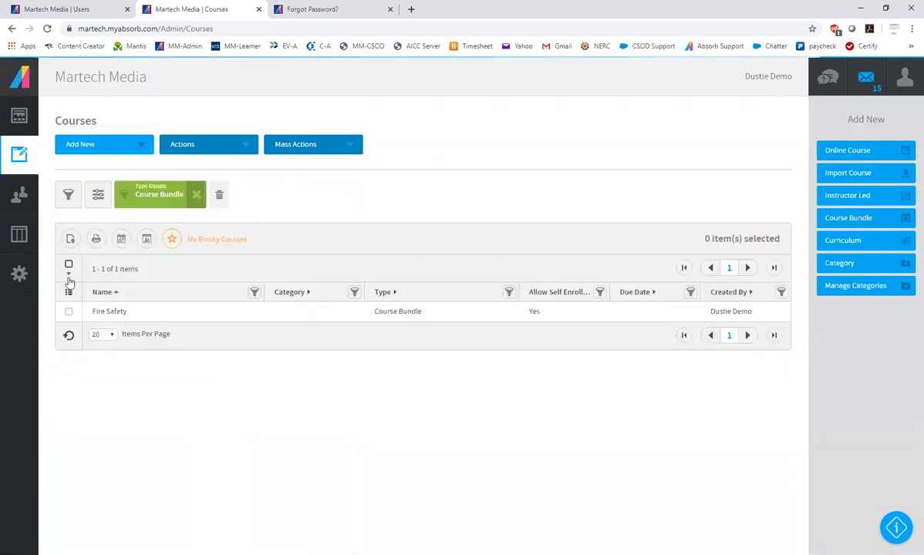
# Delete the Fire Safety course bundle and remove the type filter from the course list
pyautogui.click(69, 311)
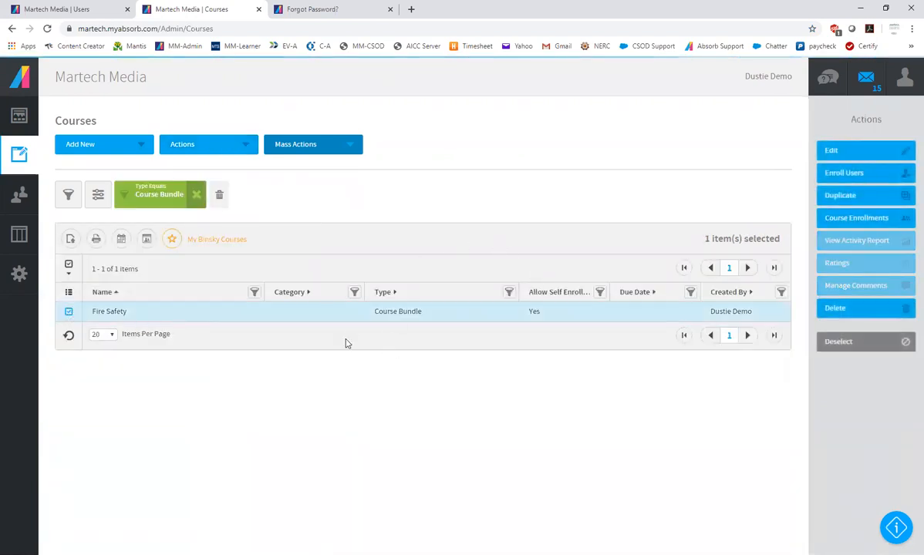
pyautogui.click(851, 310)
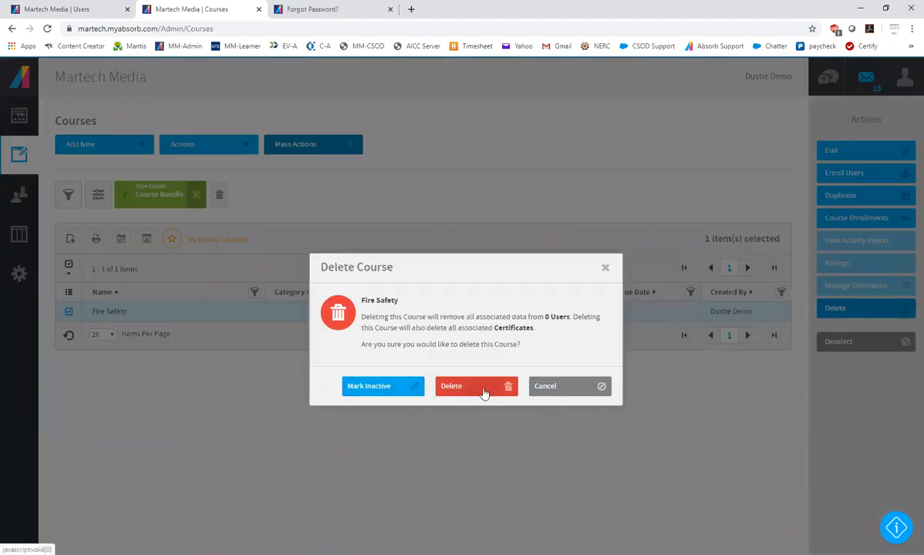
pyautogui.click(472, 383)
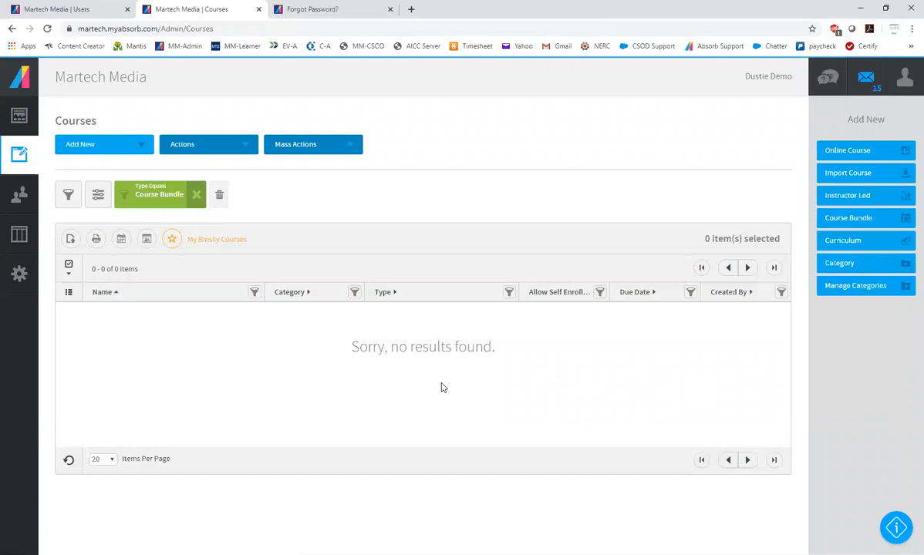
pyautogui.click(196, 195)
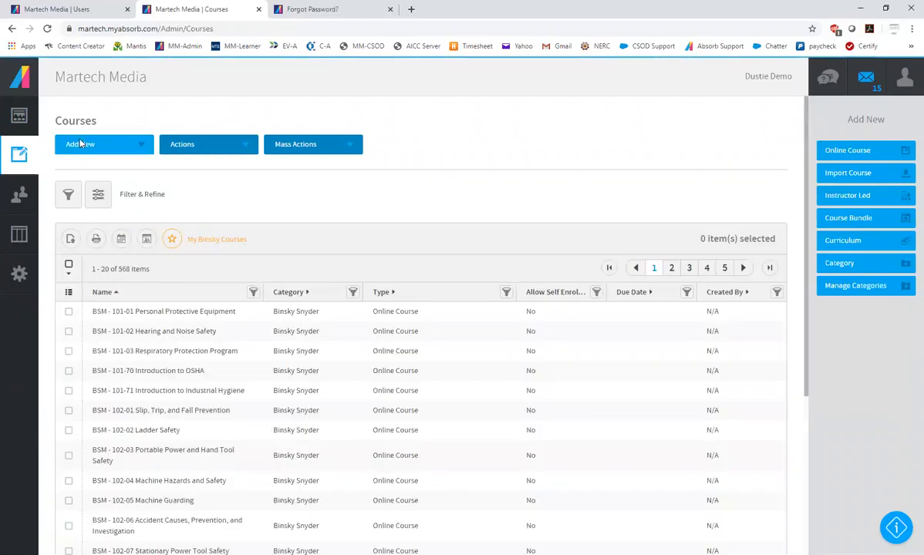
# Start a new curriculum titled Tool Safety and choose 205-04.jpg as its UI3 thumbnail
pyautogui.click(80, 143)
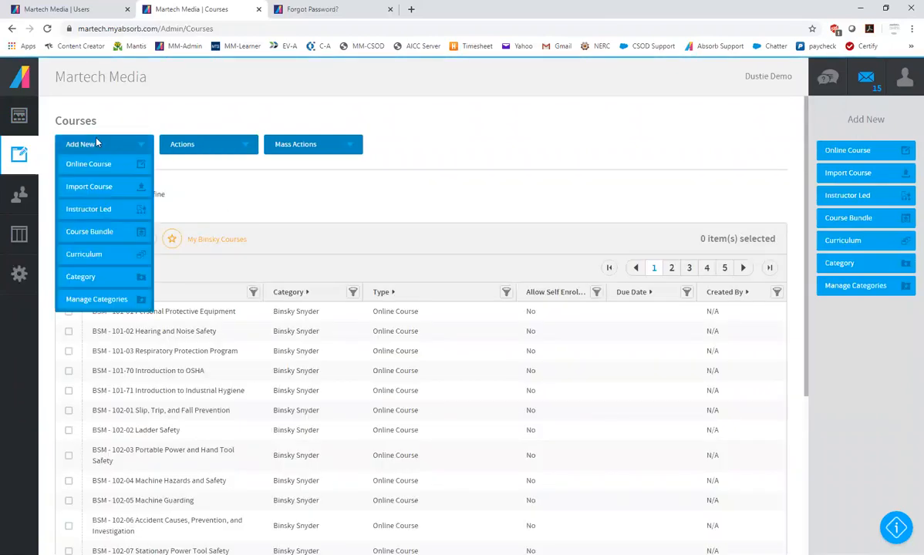
pyautogui.click(91, 256)
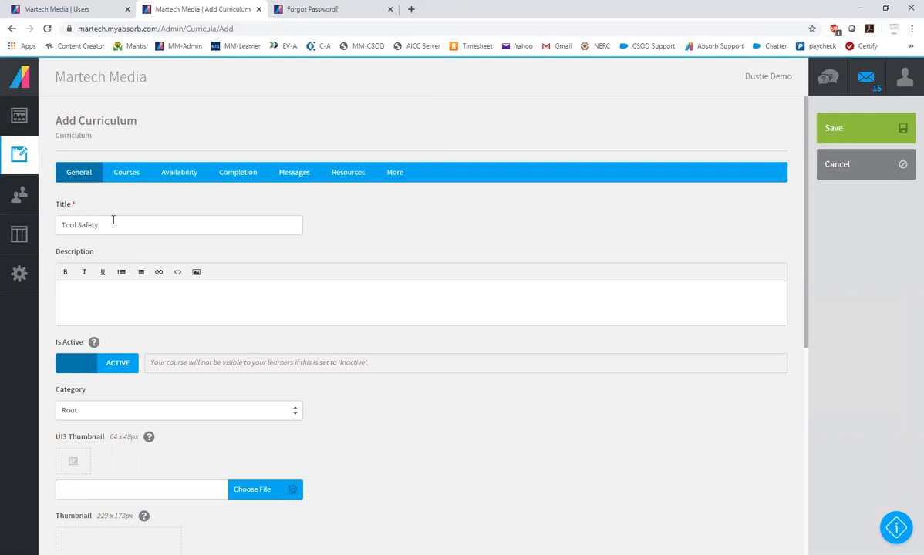
pyautogui.scroll(-2, 382, 340)
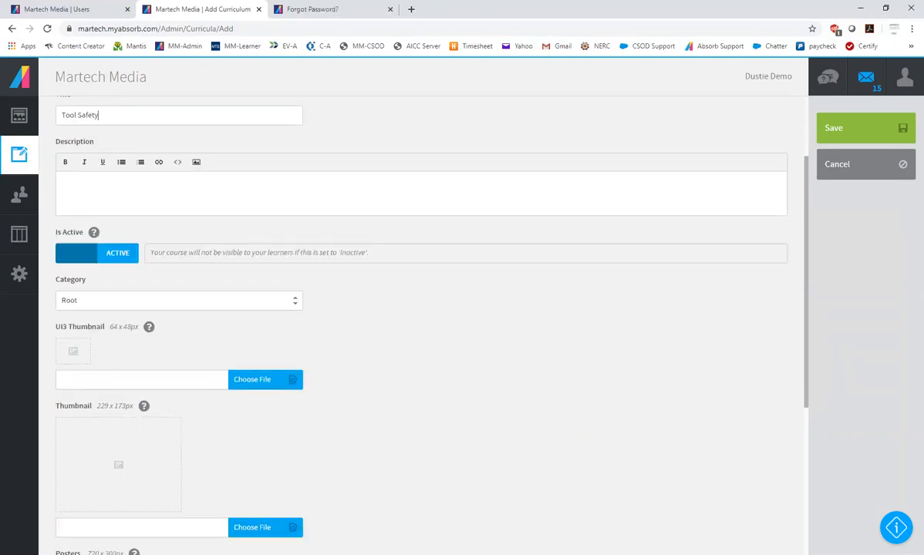
pyautogui.click(251, 384)
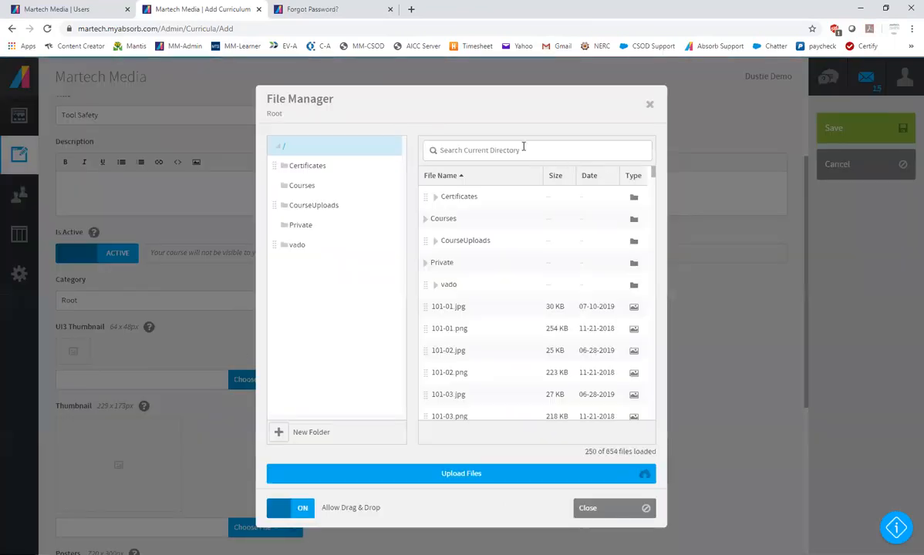
pyautogui.scroll(-20, 497, 381)
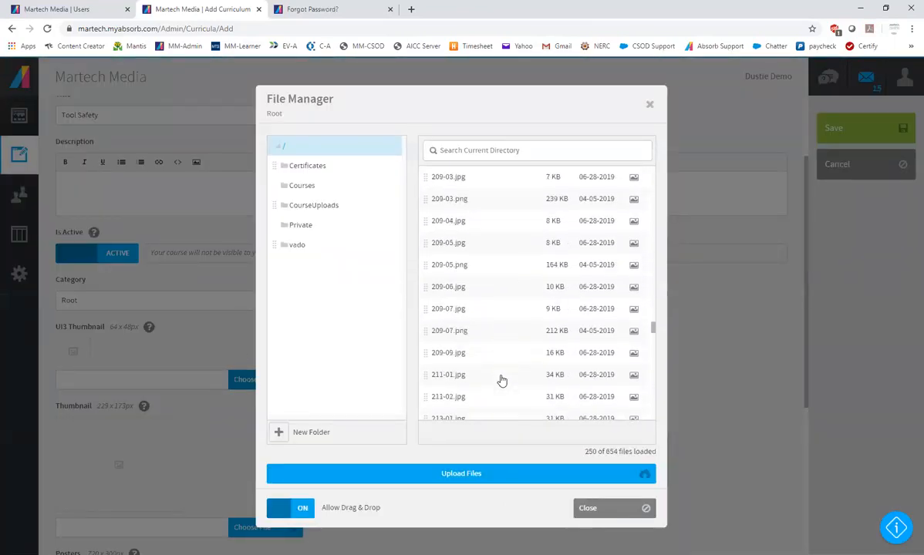
pyautogui.scroll(5, 501, 380)
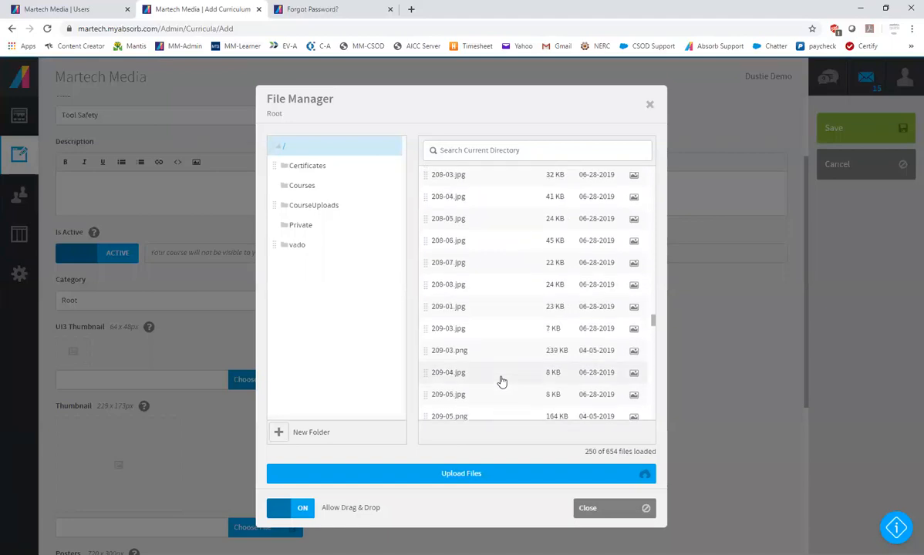
pyautogui.click(457, 285)
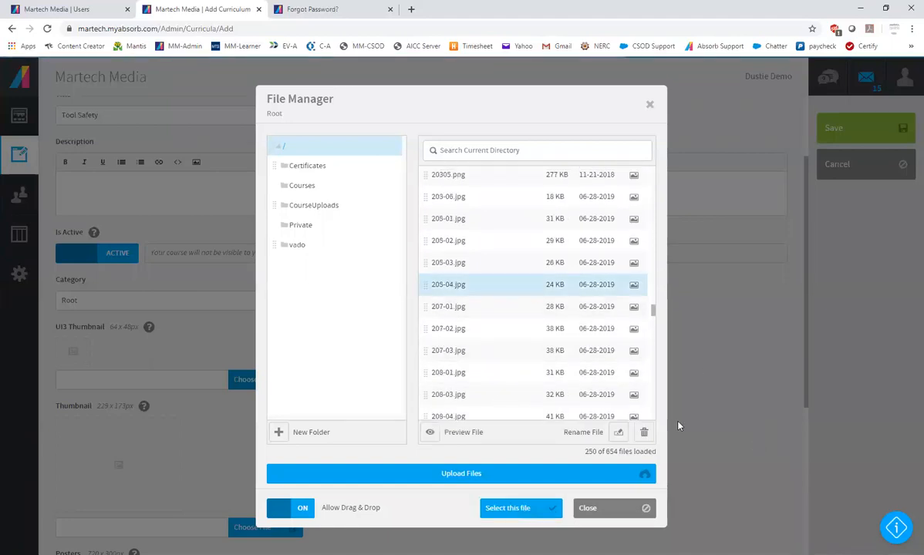
pyautogui.click(515, 510)
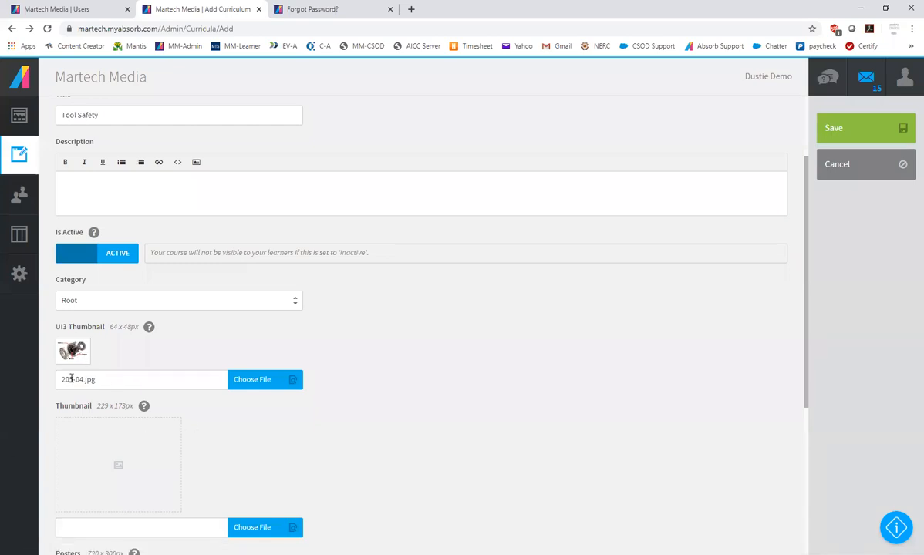
# Change the UI3 thumbnail file to 201-01.jpg and use the same file for the larger thumbnail
pyautogui.moveTo(70, 379); pyautogui.dragTo(74, 379)
pyautogui.write('1-01')
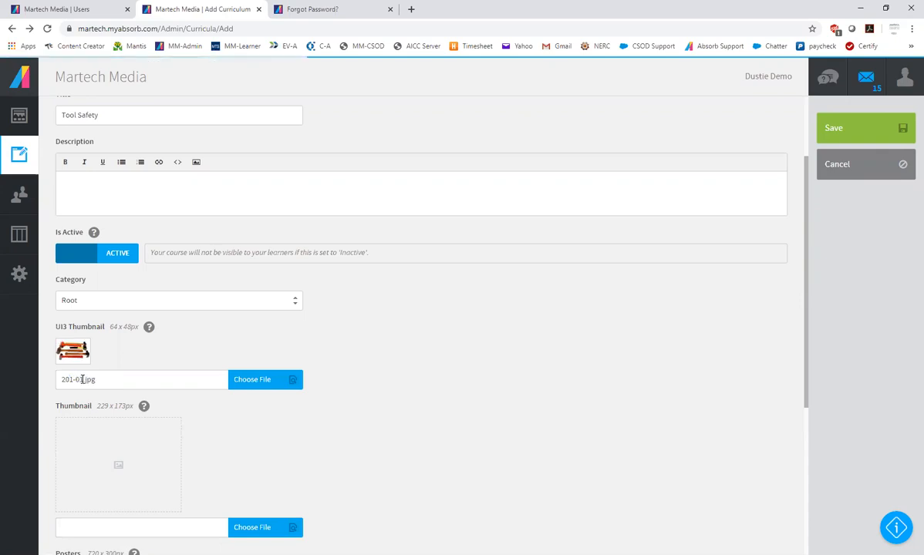
pyautogui.tripleClick(106, 379)
pyautogui.hotkey('ctrl', 'c')
pyautogui.click(119, 525)
pyautogui.hotkey('ctrl', 'v')
pyautogui.scroll(-2, 378, 405)
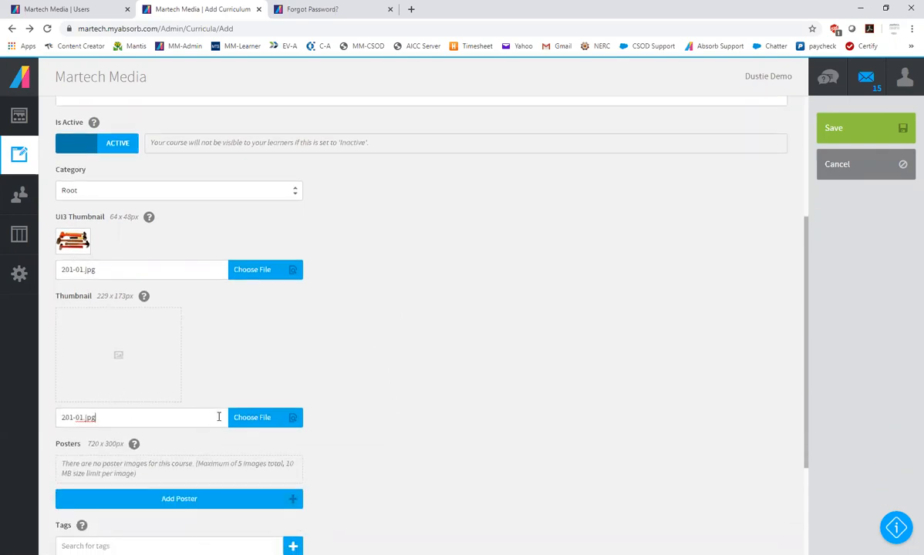
pyautogui.click(425, 401)
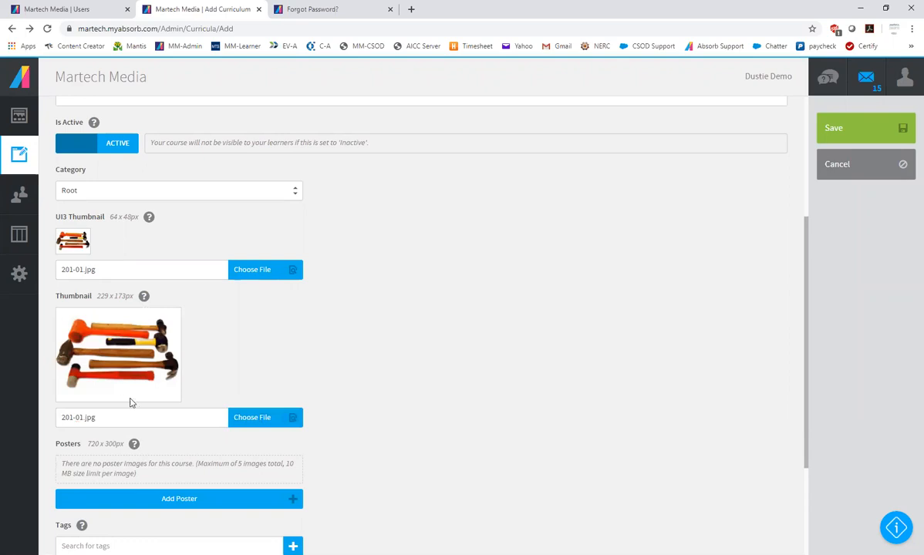
# Add the existing tag "hand tools" to the curriculum
pyautogui.scroll(-3, 124, 378)
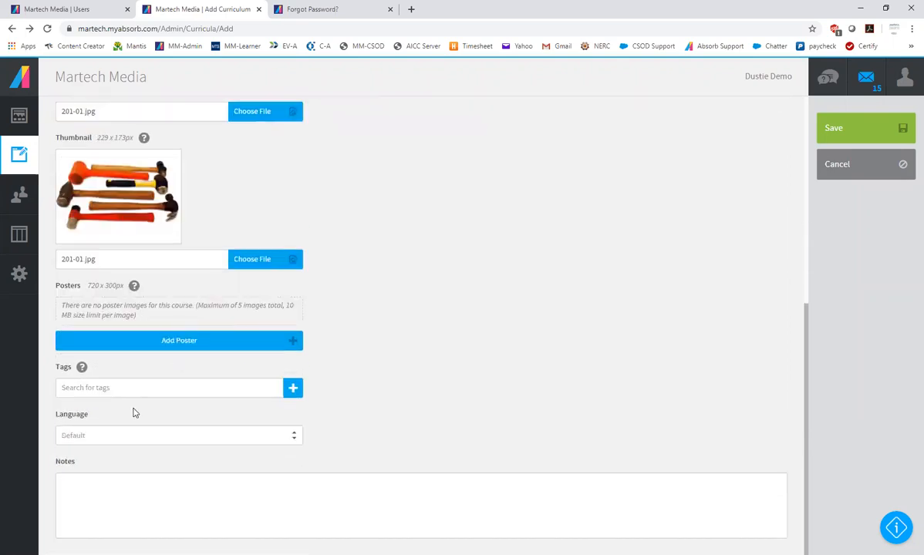
pyautogui.click(179, 388)
pyautogui.write('tool')
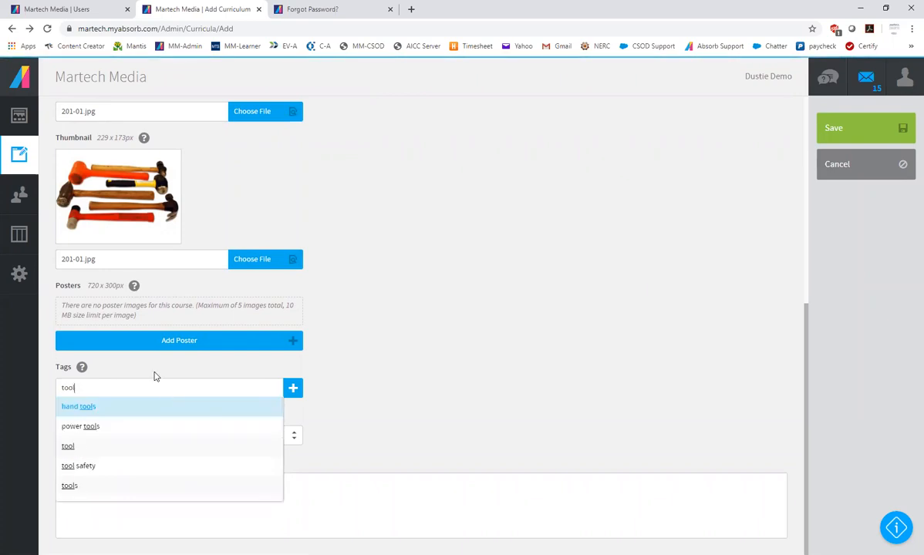
pyautogui.click(85, 409)
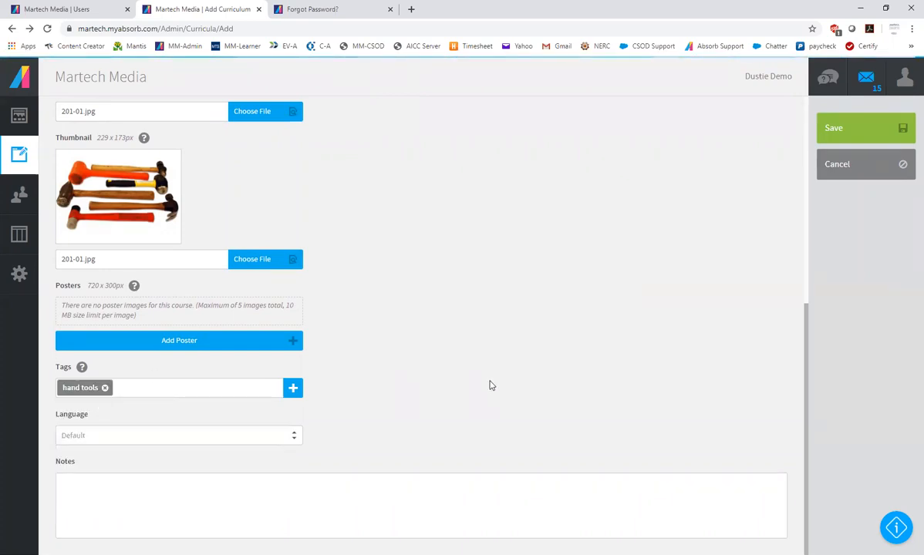
# Set the curriculum's category to Binsky Snyder
pyautogui.scroll(6, 489, 381)
pyautogui.scroll(1, 490, 381)
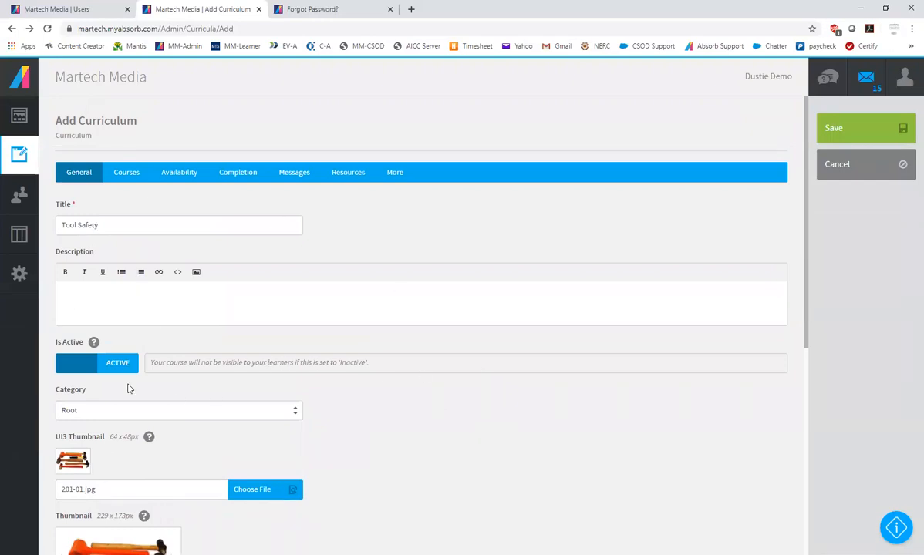
pyautogui.click(119, 412)
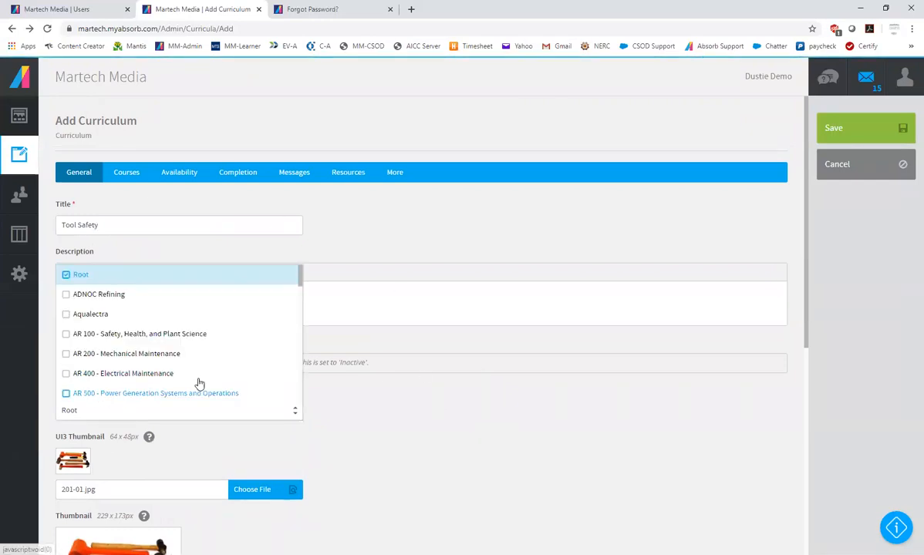
pyautogui.scroll(-5, 202, 382)
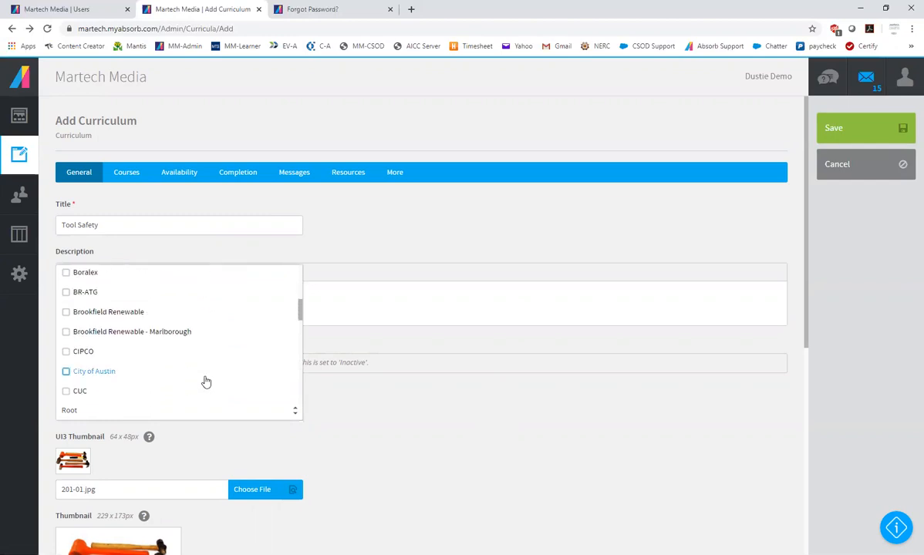
pyautogui.scroll(3, 206, 382)
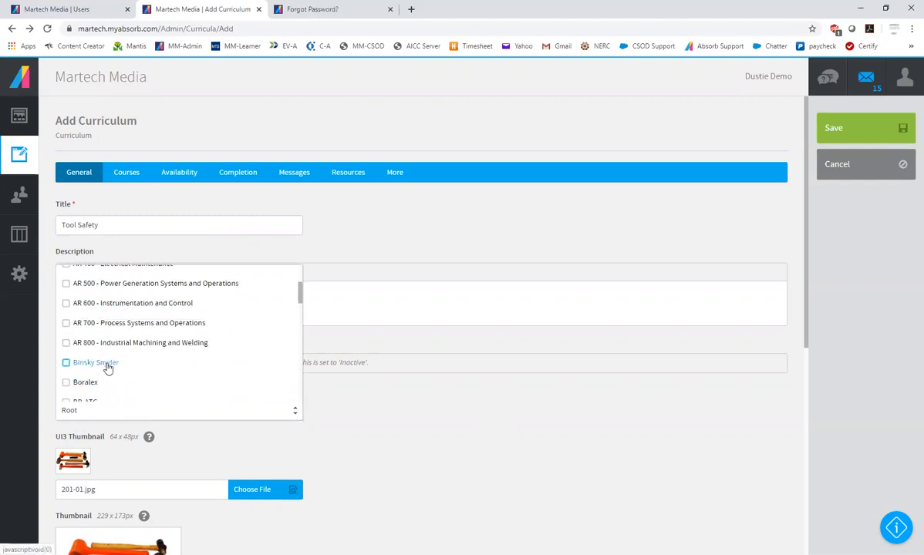
pyautogui.click(108, 366)
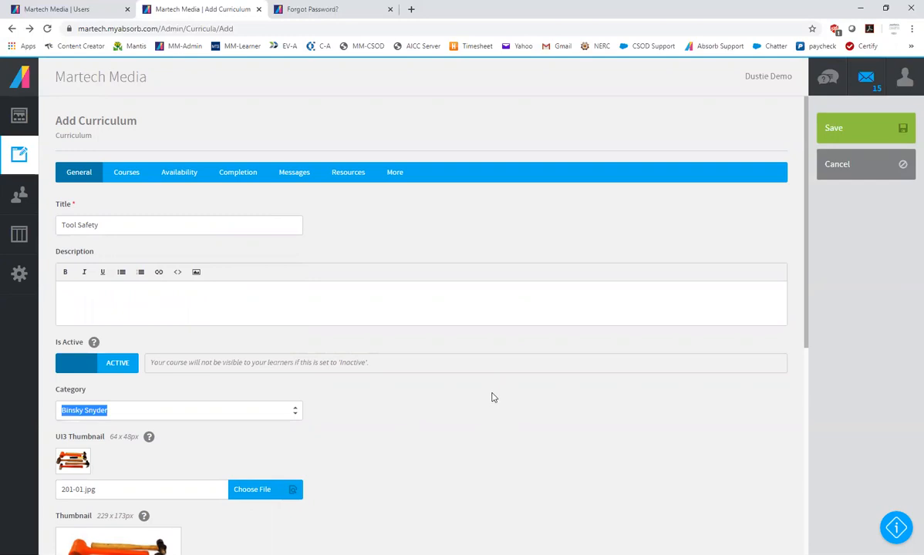
# Add a second course group to the curriculum and name the two groups Basic Safety and Tools
pyautogui.click(126, 173)
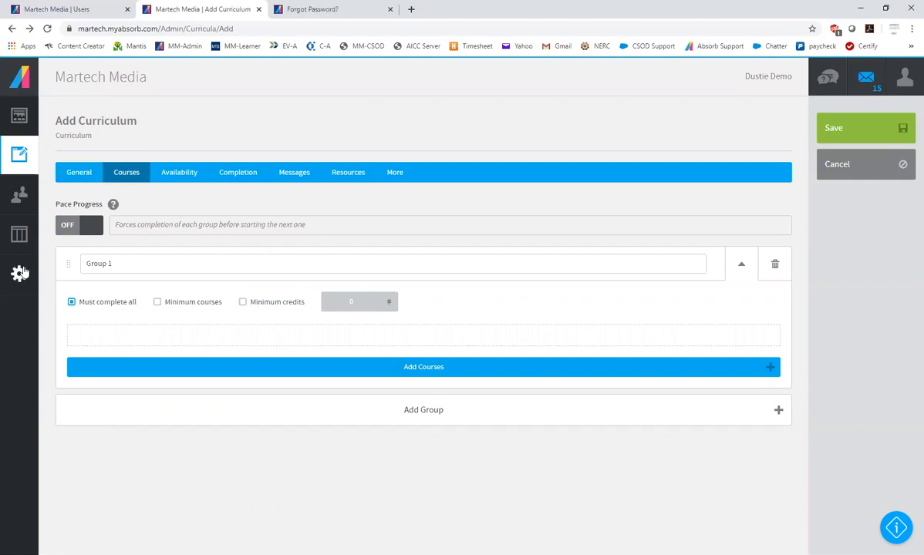
pyautogui.tripleClick(85, 263)
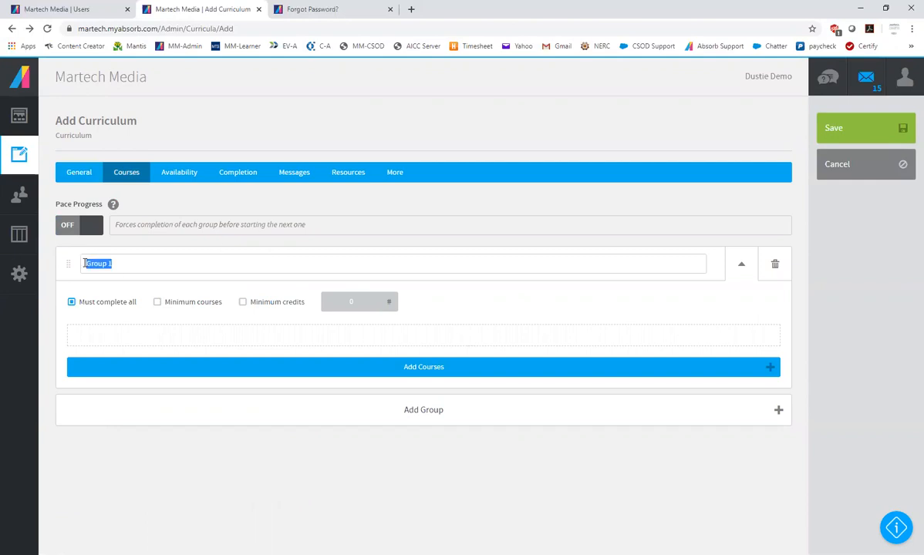
pyautogui.click(427, 411)
pyautogui.scroll(-1, 417, 386)
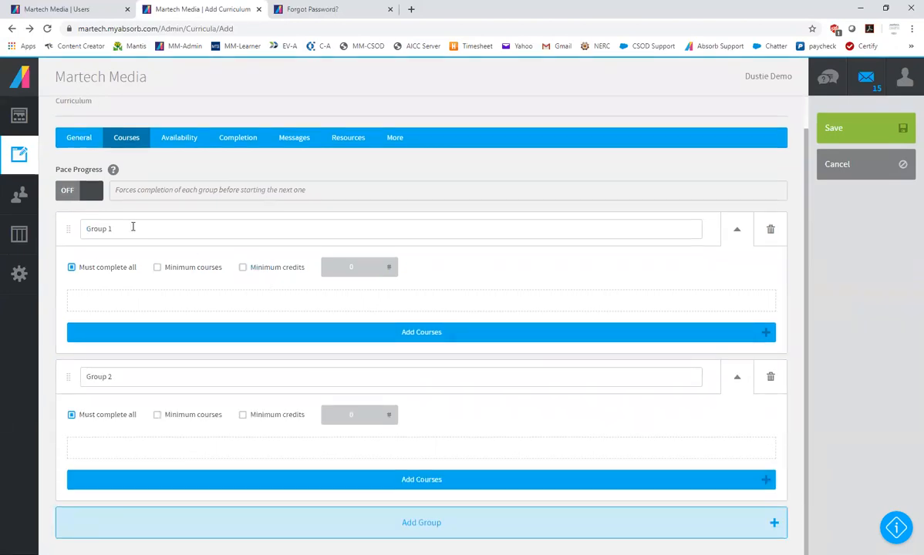
pyautogui.moveTo(132, 227); pyautogui.dragTo(71, 224)
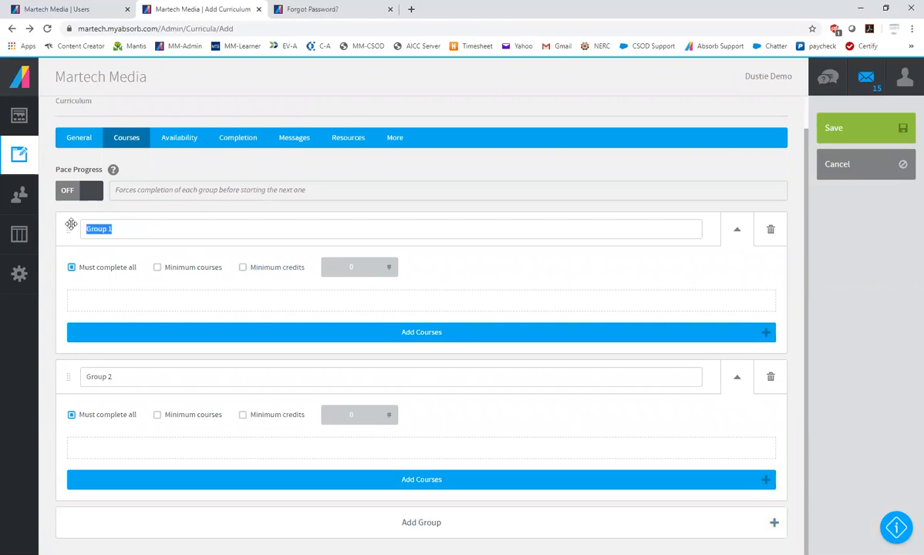
pyautogui.write('Basic Safety')
pyautogui.tripleClick(132, 371)
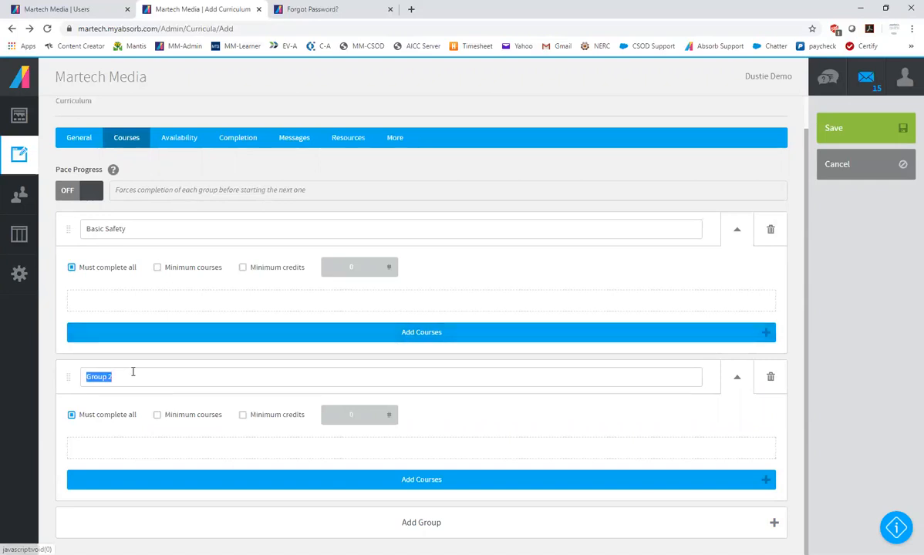
pyautogui.write('Tools')
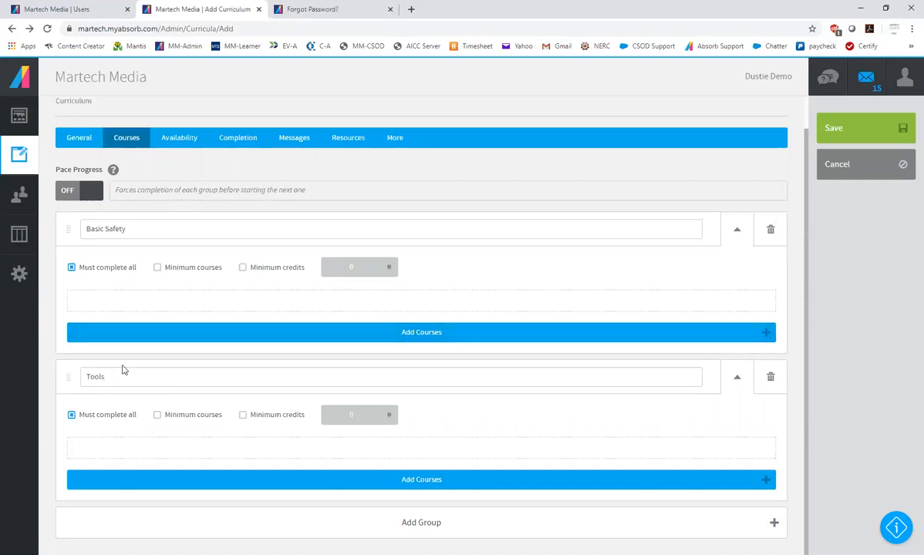
# Open the course selection for the Basic Safety group
pyautogui.click(436, 334)
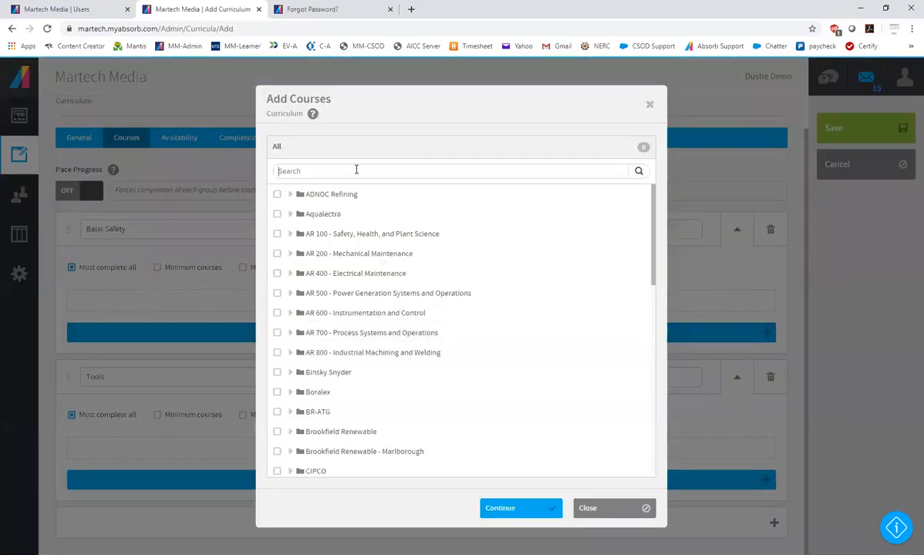
pyautogui.write('sic Safet')
pyautogui.press('BackSpace')
pyautogui.press('BackSpace')
pyautogui.press('BackSpace')
pyautogui.press('BackSpace')
pyautogui.press('BackSpace')
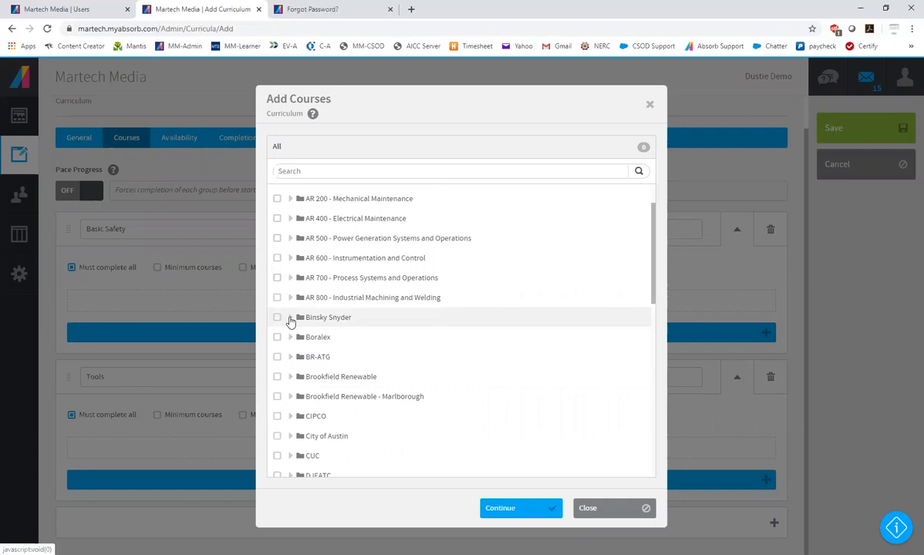
# Add the Binsky Snyder courses 101-01 Personal Protective Equipment, 101-02 Hearing and Noise Safety and 101-03 Respiratory Protection Program to the Basic Safety group
pyautogui.click(291, 319)
pyautogui.scroll(-1, 281, 310)
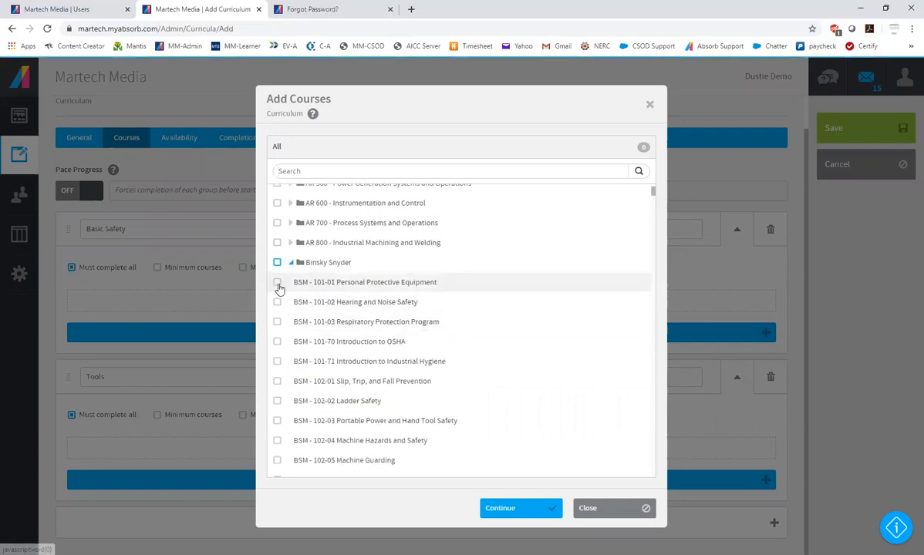
pyautogui.click(276, 283)
pyautogui.click(276, 302)
pyautogui.click(277, 322)
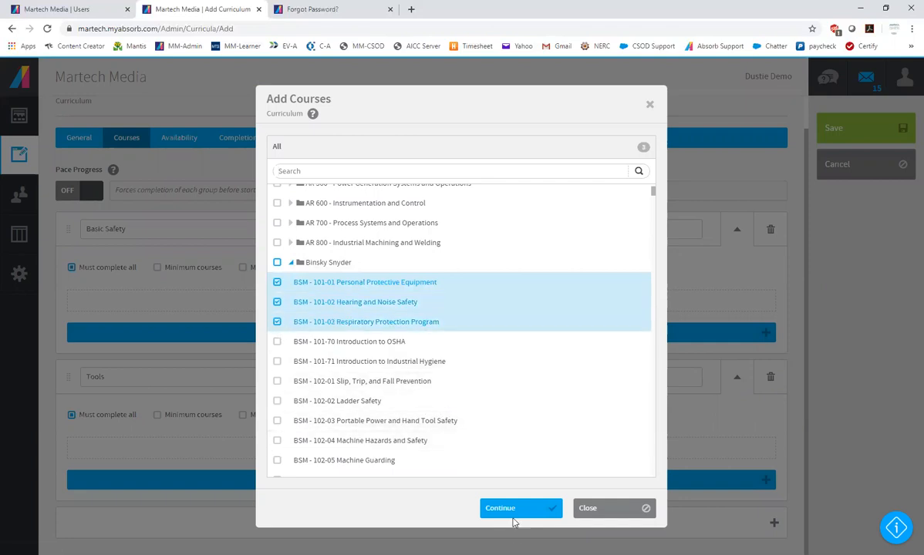
pyautogui.click(511, 510)
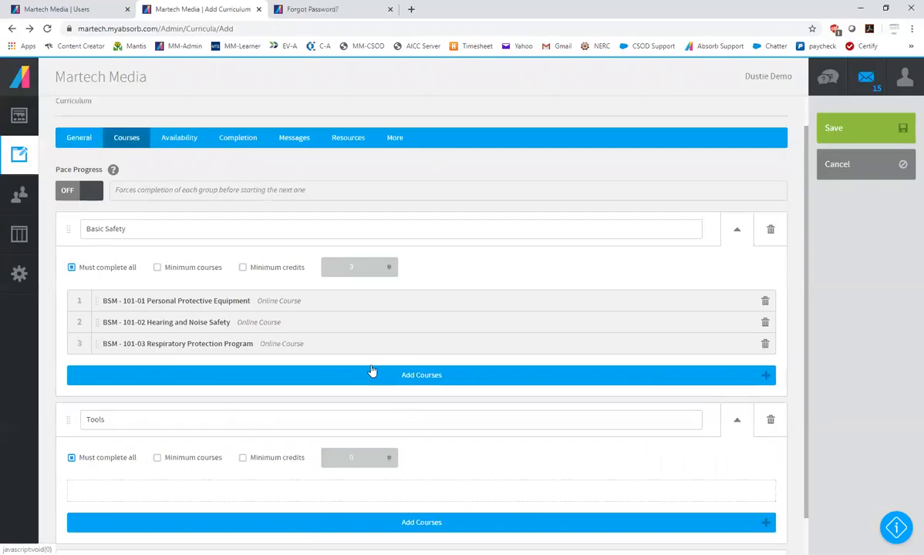
# Open the course selection for the Tools group and expand the Binsky Snyder folder
pyautogui.scroll(-1, 262, 369)
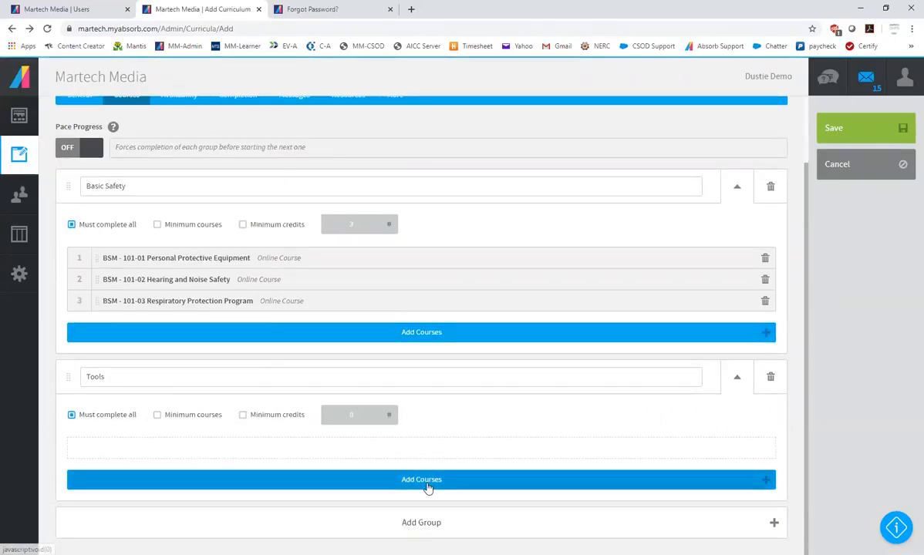
pyautogui.click(357, 481)
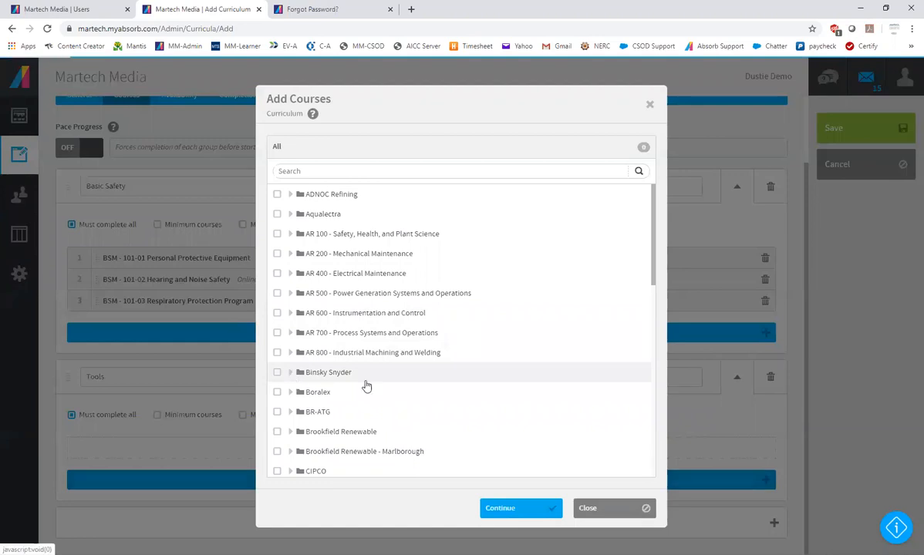
pyautogui.click(402, 378)
# Look through the Binsky Snyder course list for tool-related courses
pyautogui.scroll(-2, 437, 375)
pyautogui.scroll(-3, 438, 375)
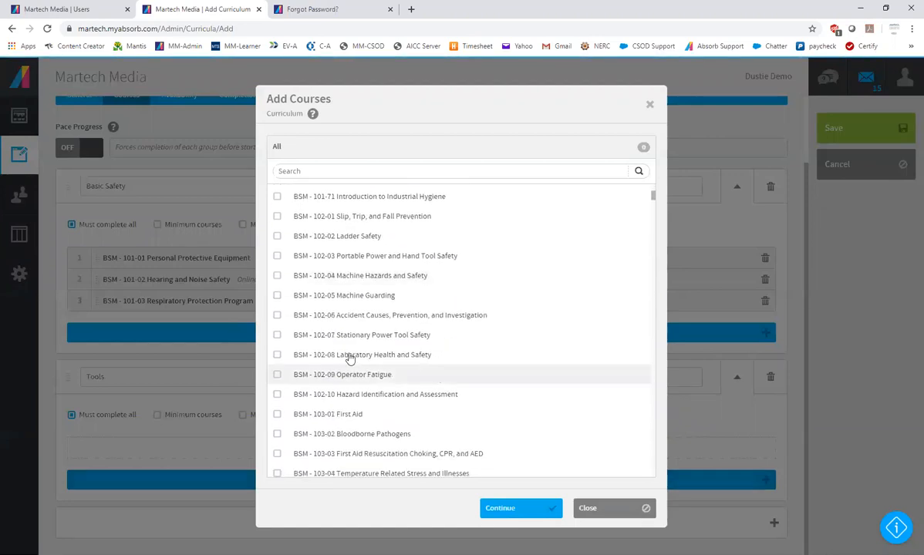
pyautogui.scroll(2, 344, 396)
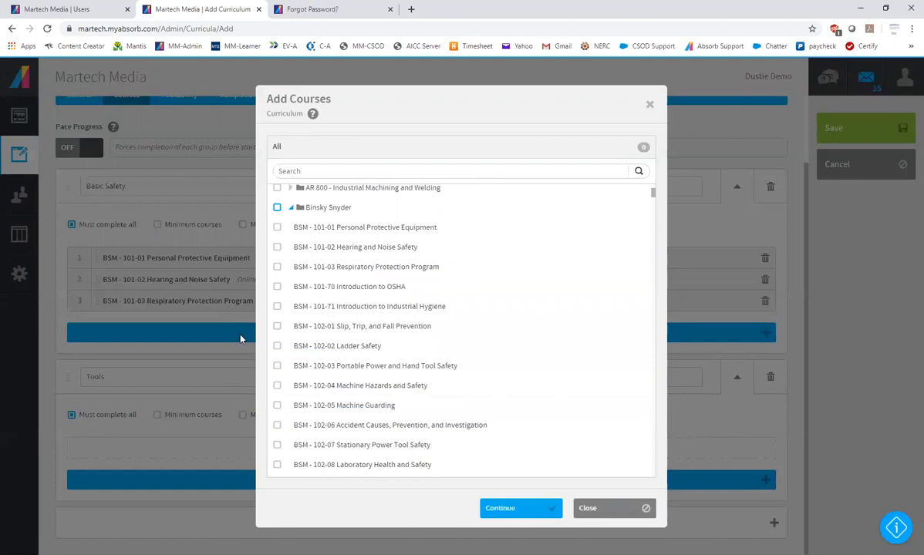
pyautogui.scroll(-6, 458, 350)
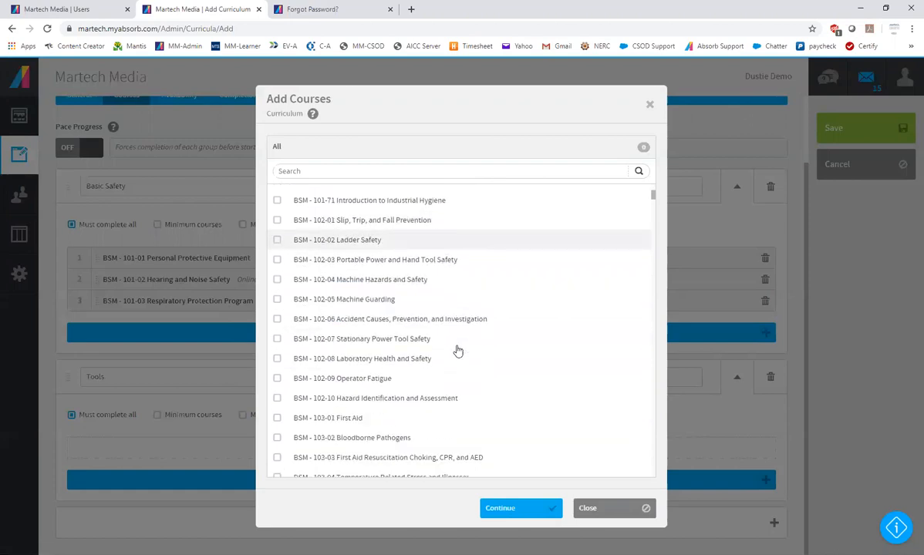
pyautogui.scroll(-15, 574, 350)
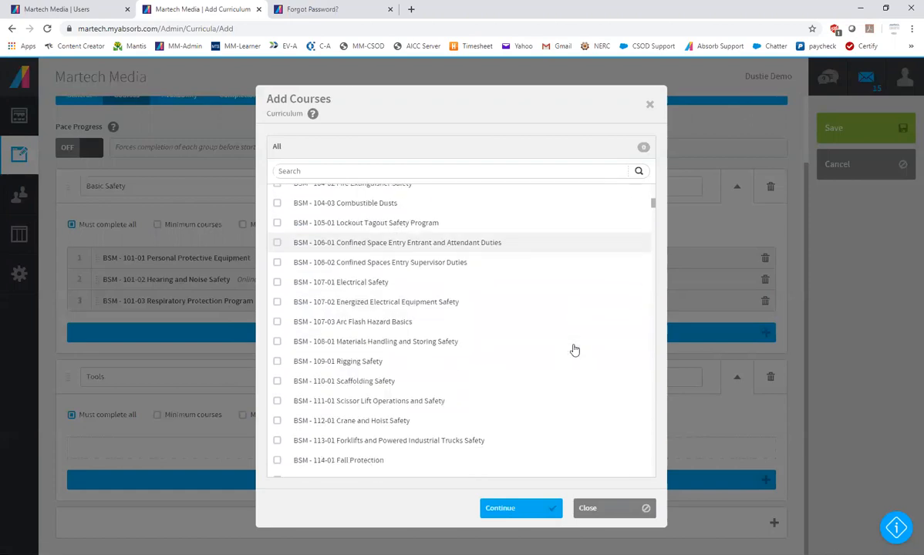
pyautogui.scroll(-6, 573, 350)
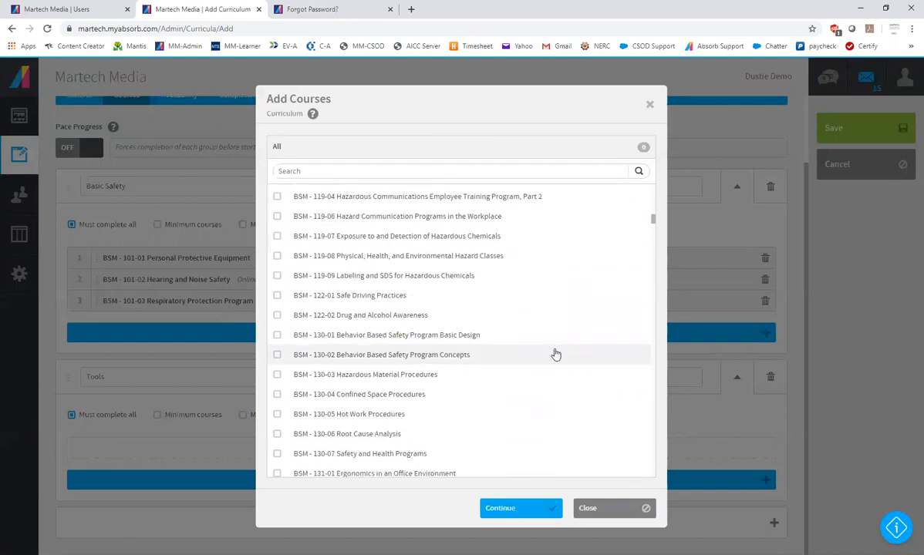
pyautogui.scroll(-2, 553, 353)
pyautogui.scroll(-2, 322, 392)
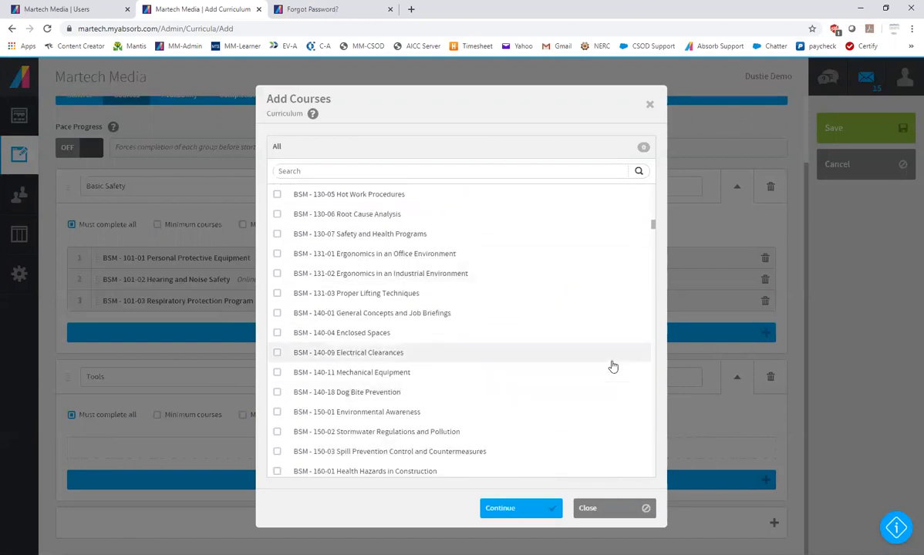
pyautogui.scroll(-2, 610, 367)
pyautogui.scroll(6, 612, 367)
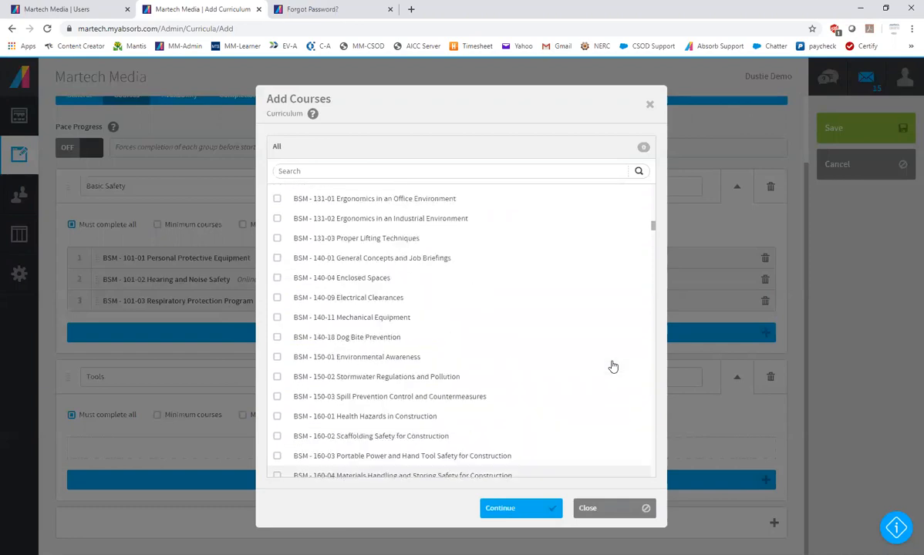
pyautogui.scroll(5, 526, 365)
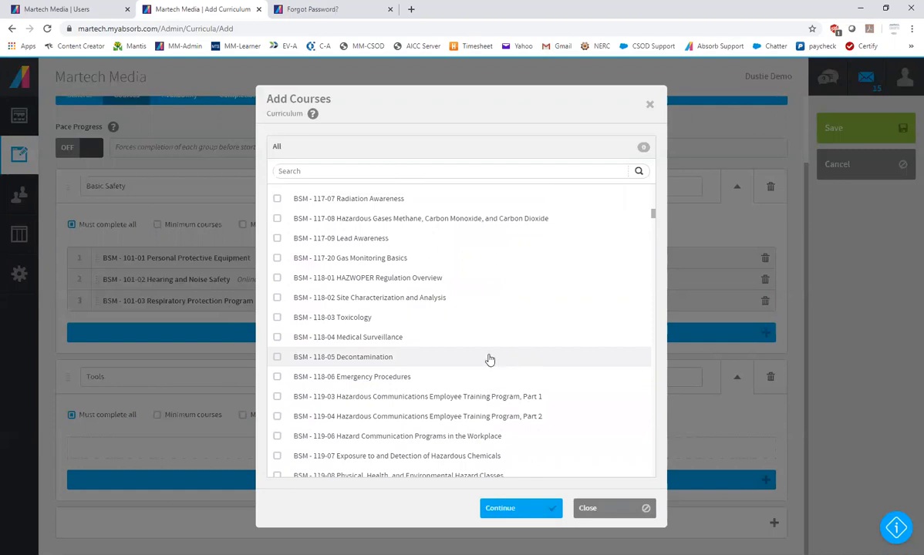
pyautogui.scroll(5, 489, 359)
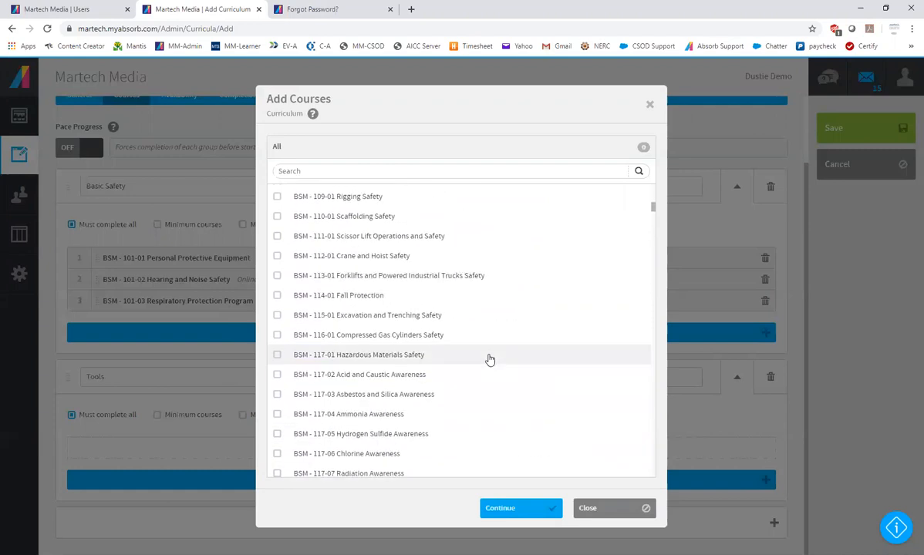
pyautogui.scroll(3, 489, 359)
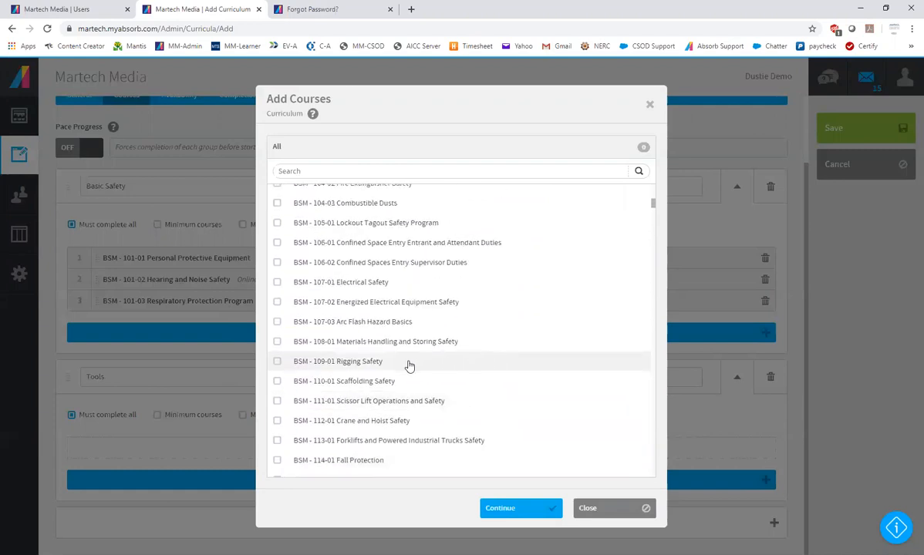
pyautogui.scroll(2, 408, 364)
# Search the courses for "tool" and add 102-03 Portable Power and Hand Tool Safety and 102-07 Stationary Power Tool Safety to the Tools group
pyautogui.click(334, 170)
pyautogui.write('tool')
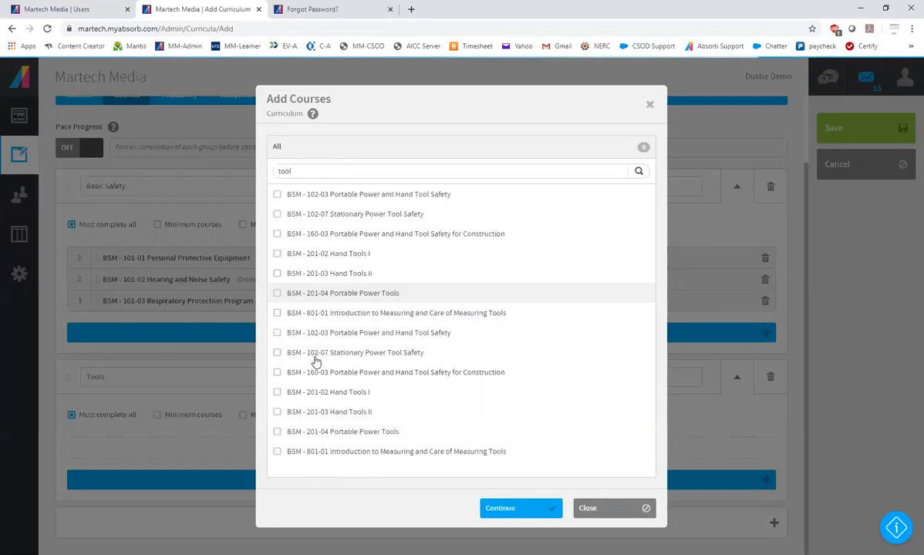
pyautogui.click(276, 196)
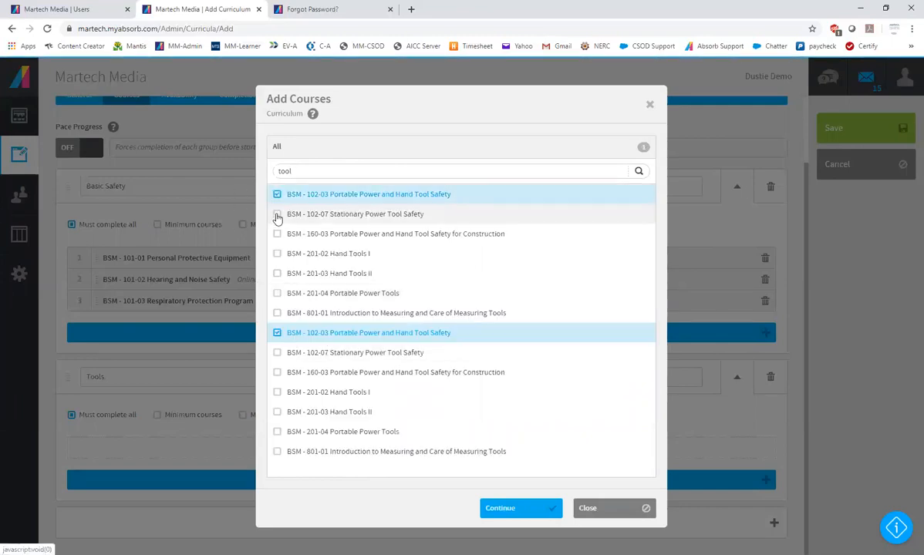
pyautogui.click(276, 214)
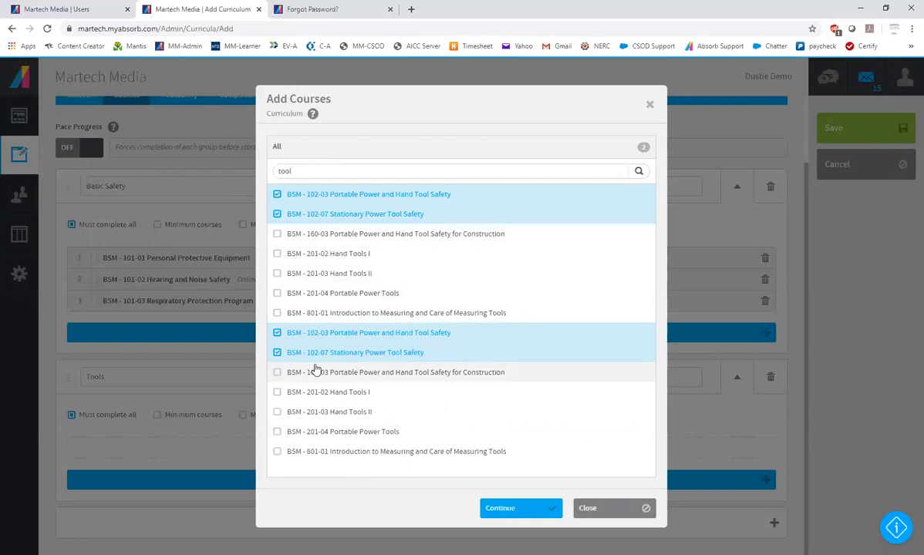
pyautogui.click(524, 508)
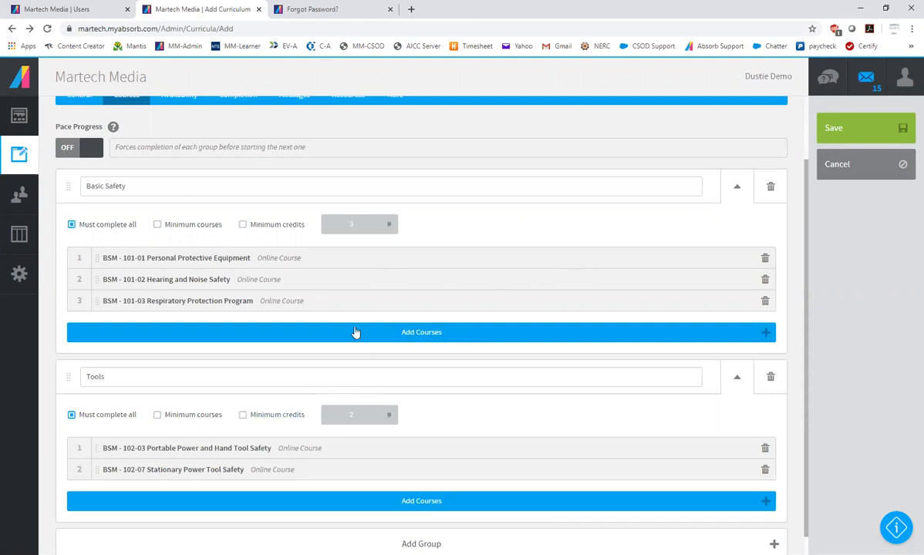
# Turn on Pace Progress and set the Basic Safety group's completion requirement to a minimum of 2 courses
pyautogui.click(93, 152)
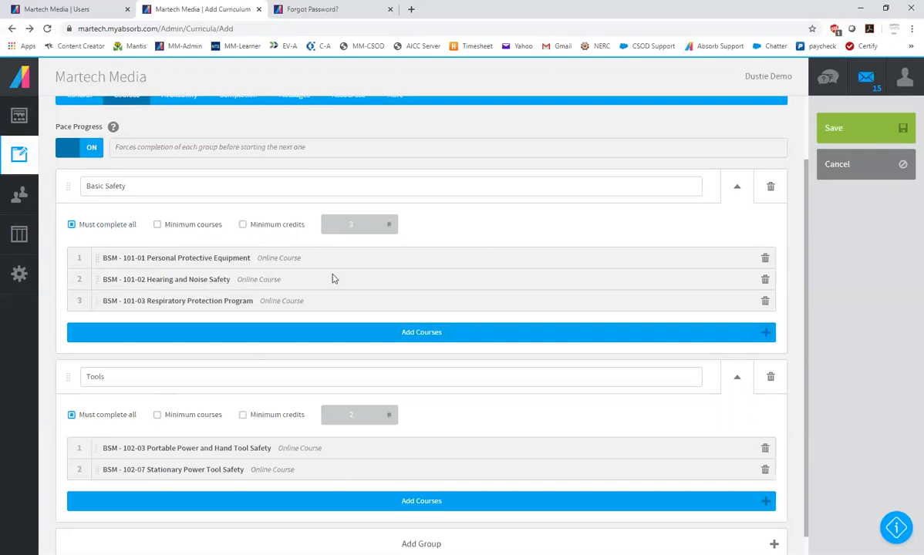
pyautogui.click(157, 225)
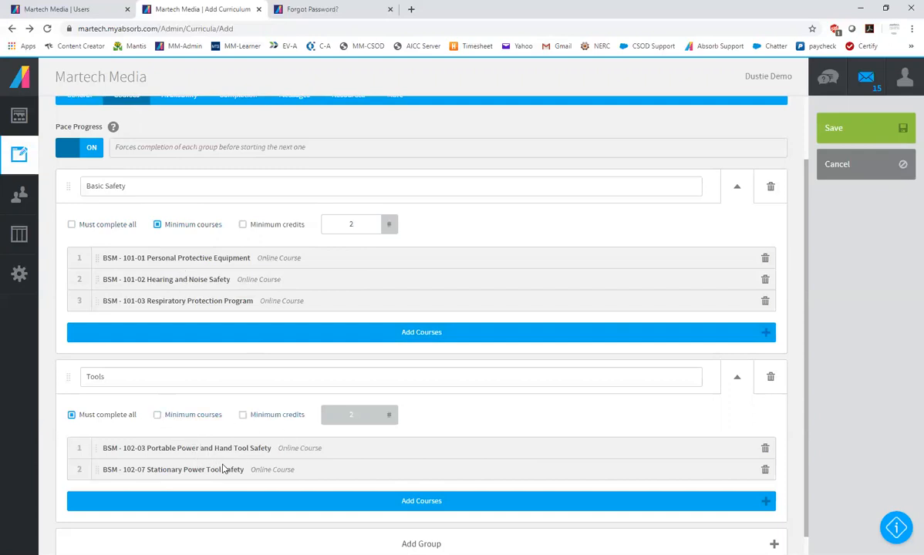
# Allow self enrollment for the curriculum with the rule Department, And Sub-Departments of, Binsky Snyder
pyautogui.scroll(1, 549, 407)
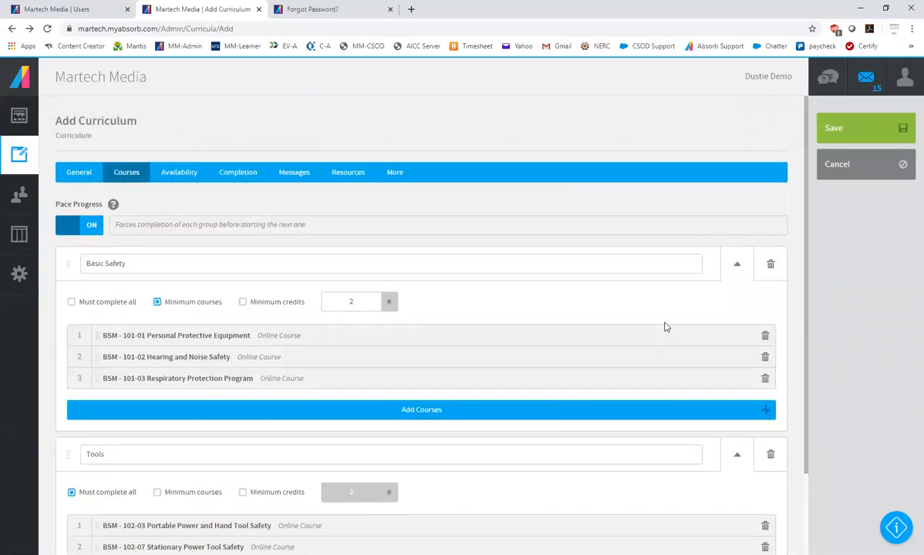
pyautogui.click(177, 176)
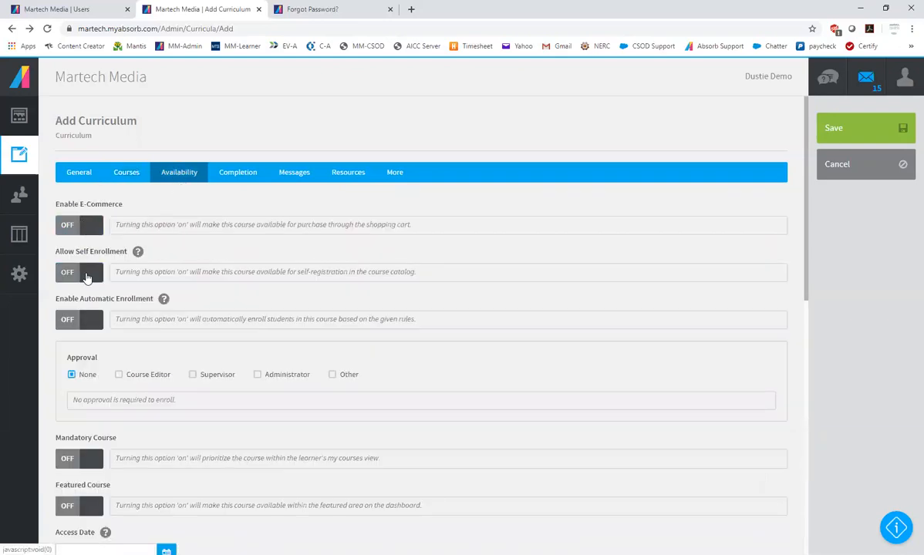
pyautogui.click(87, 274)
pyautogui.click(192, 328)
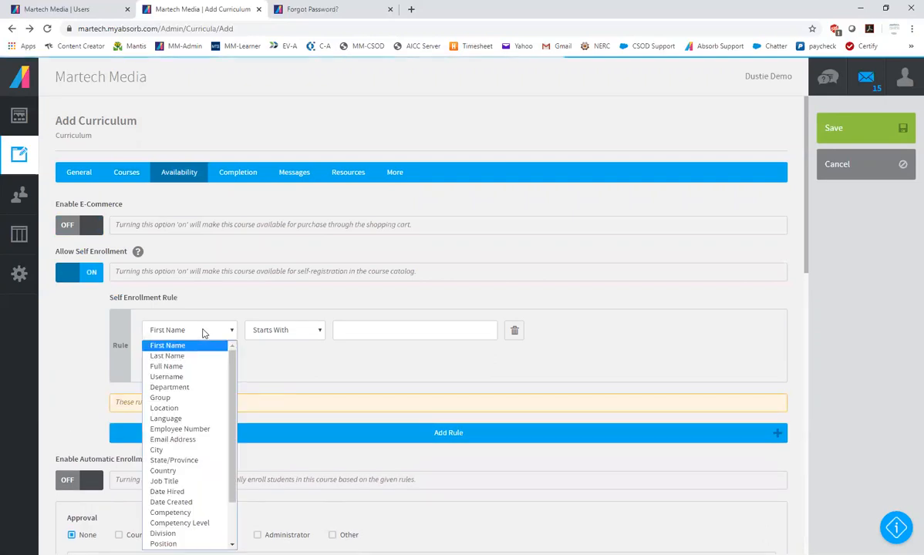
pyautogui.click(185, 386)
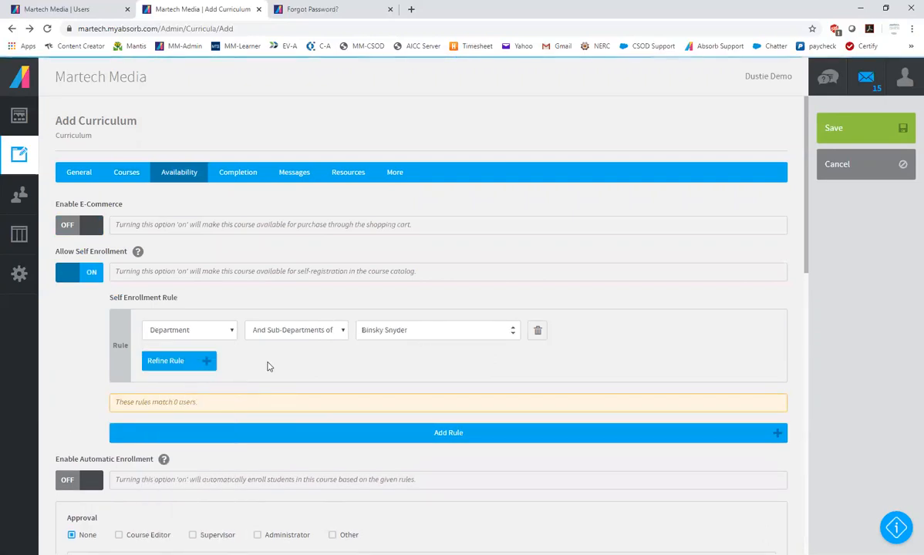
# Review the remaining availability settings through Department Visibility and the completion options for certificates, re-enrollment, competencies and credits
pyautogui.scroll(-2, 294, 358)
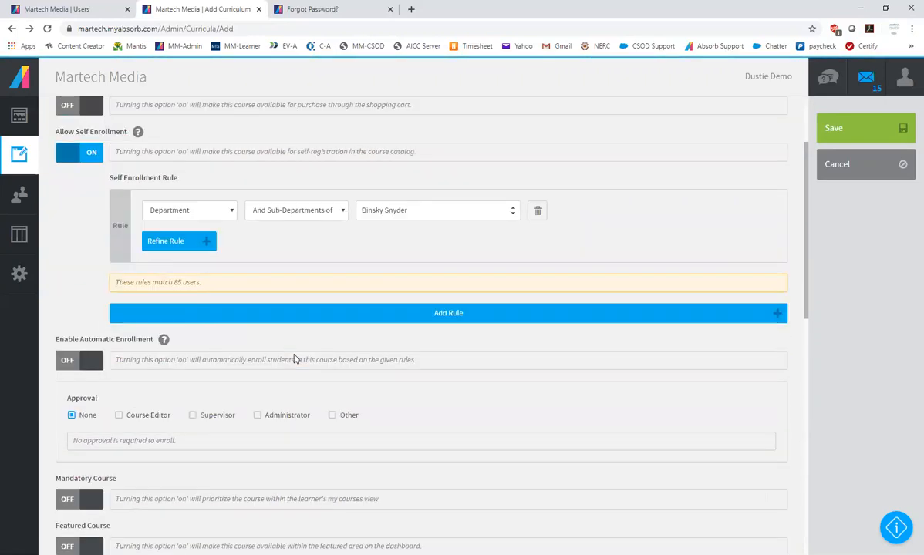
pyautogui.scroll(-8, 669, 364)
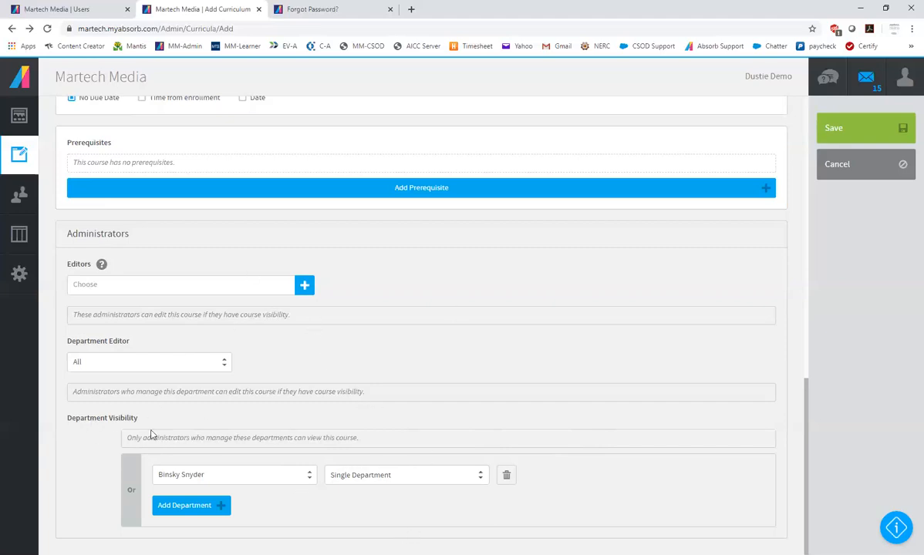
pyautogui.scroll(10, 422, 468)
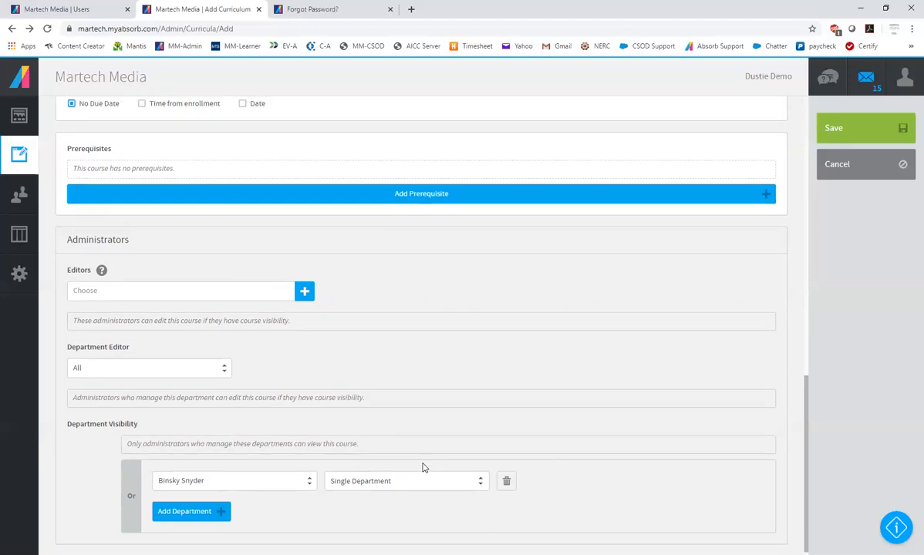
pyautogui.scroll(1, 422, 468)
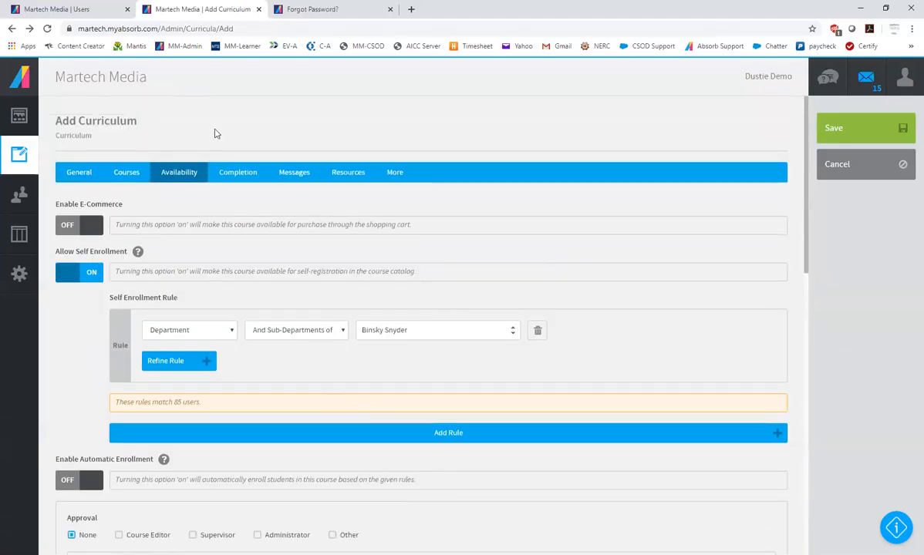
pyautogui.click(241, 174)
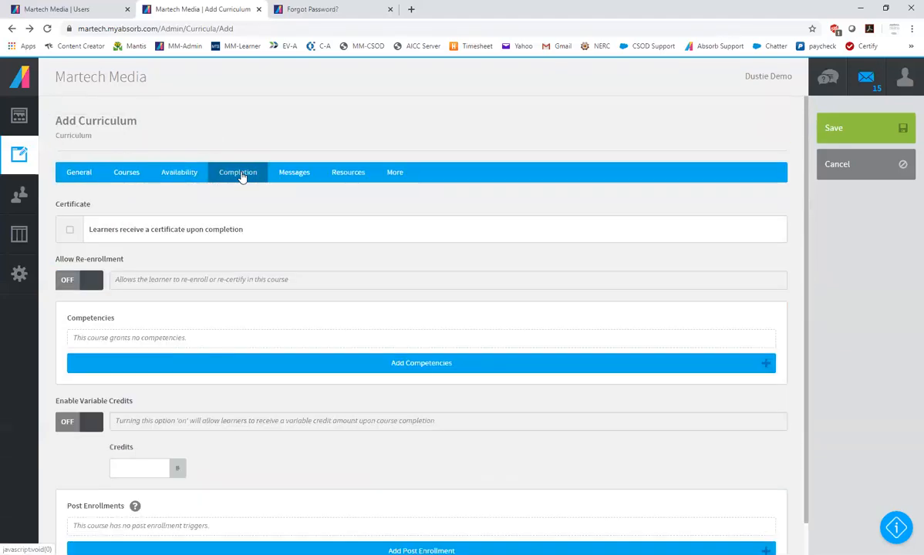
pyautogui.click(69, 232)
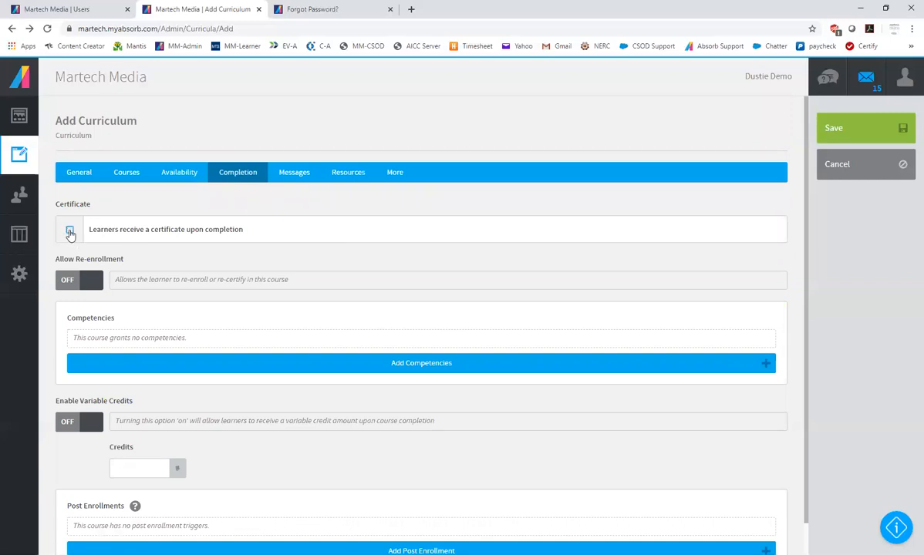
pyautogui.scroll(-1, 70, 234)
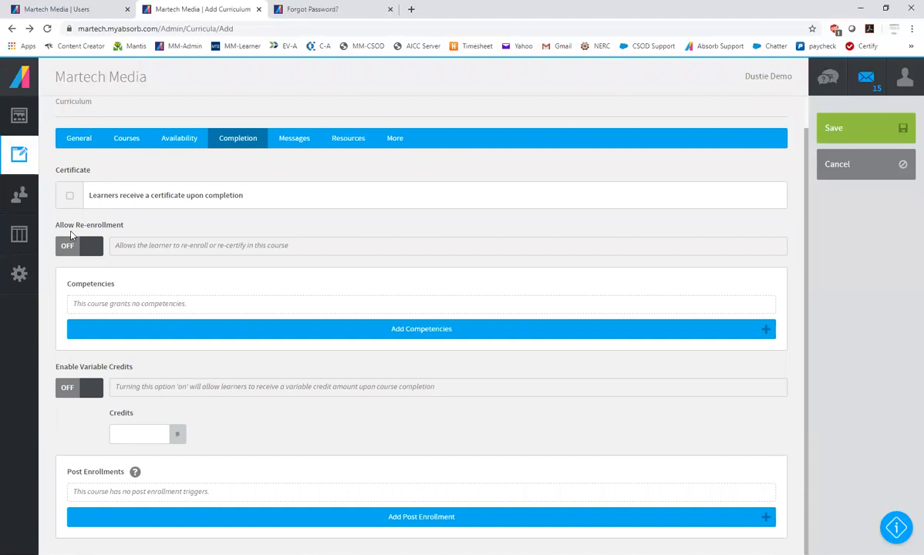
pyautogui.scroll(1, 70, 233)
# Review the curriculum's email notification settings for enrollment, completion and nudge messages
pyautogui.click(297, 176)
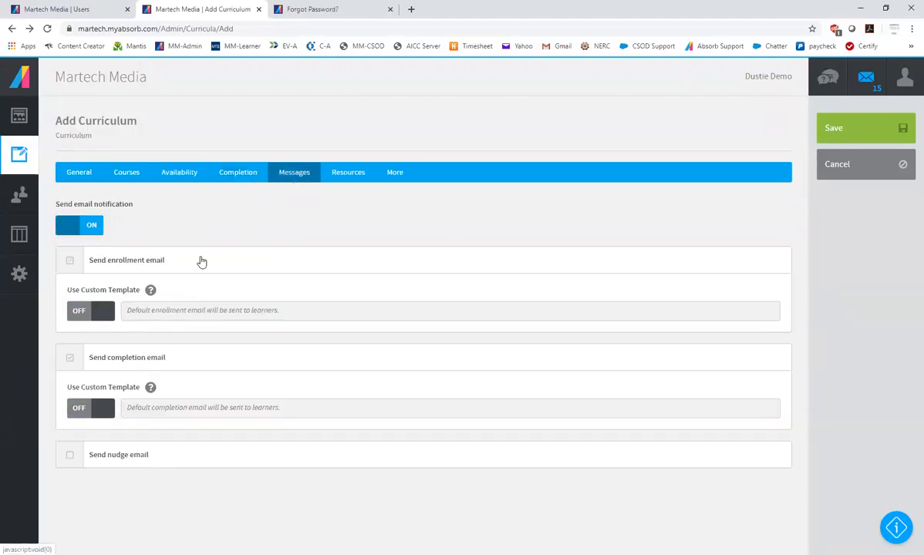
pyautogui.click(94, 259)
pyautogui.click(84, 228)
pyautogui.click(84, 228)
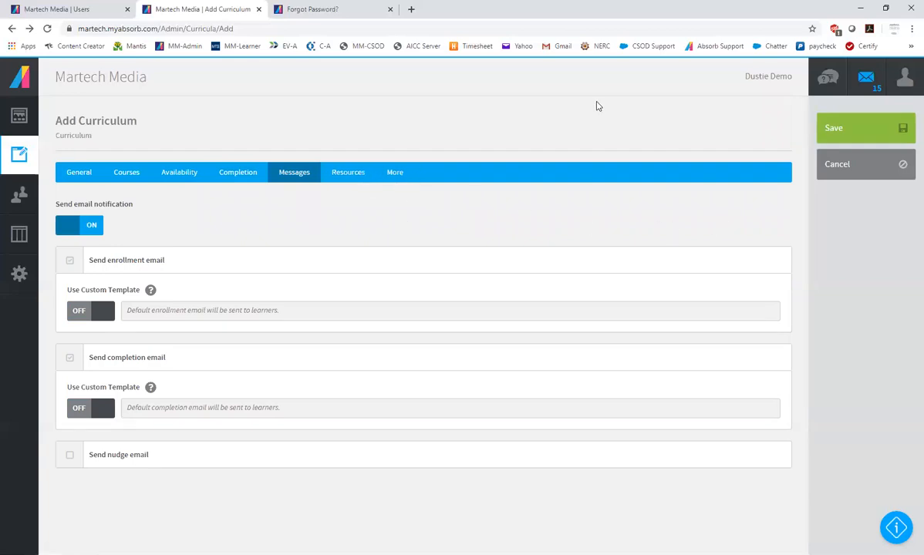
# Save the curriculum with its modified enrollment filter and switch to the learner side
pyautogui.click(866, 127)
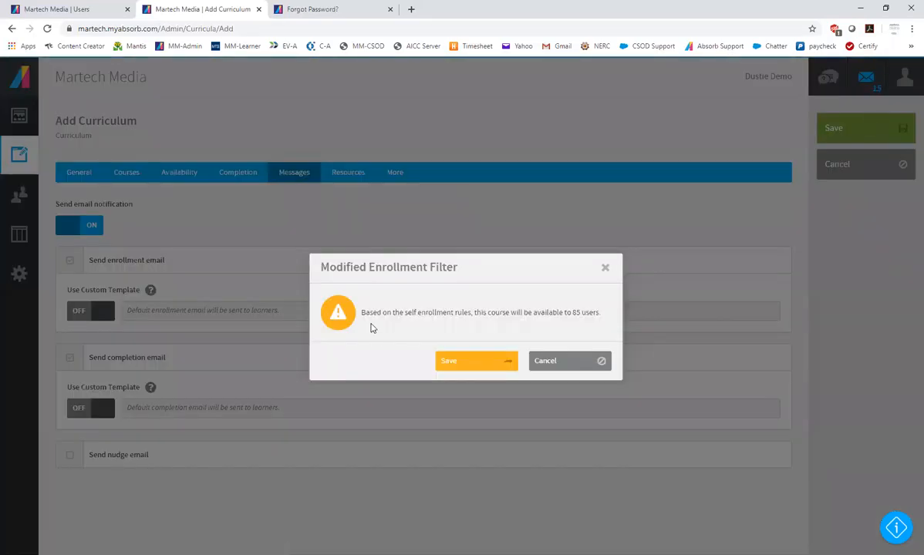
pyautogui.click(487, 362)
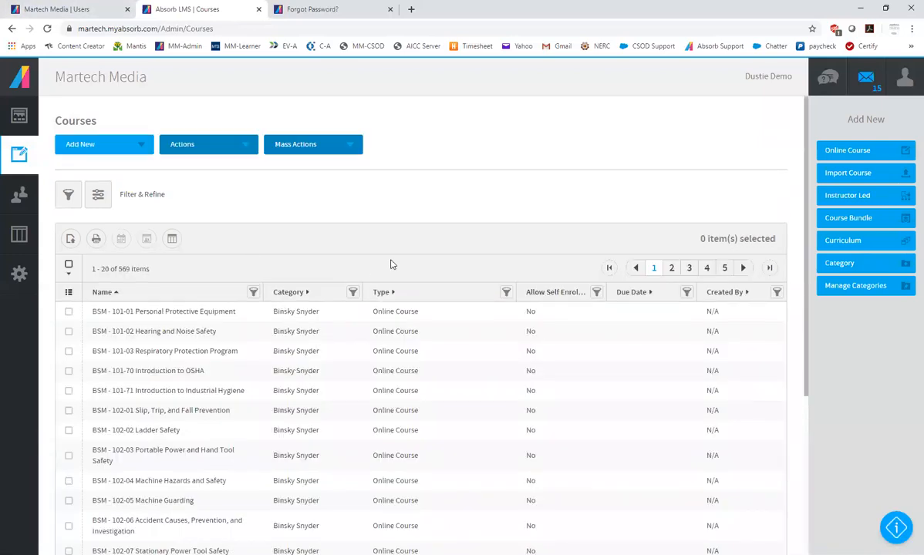
pyautogui.click(904, 77)
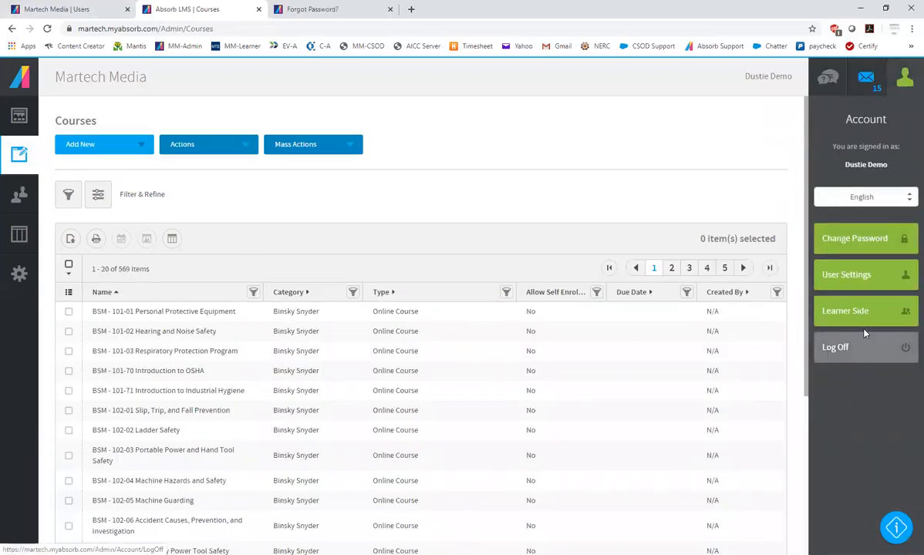
pyautogui.click(862, 313)
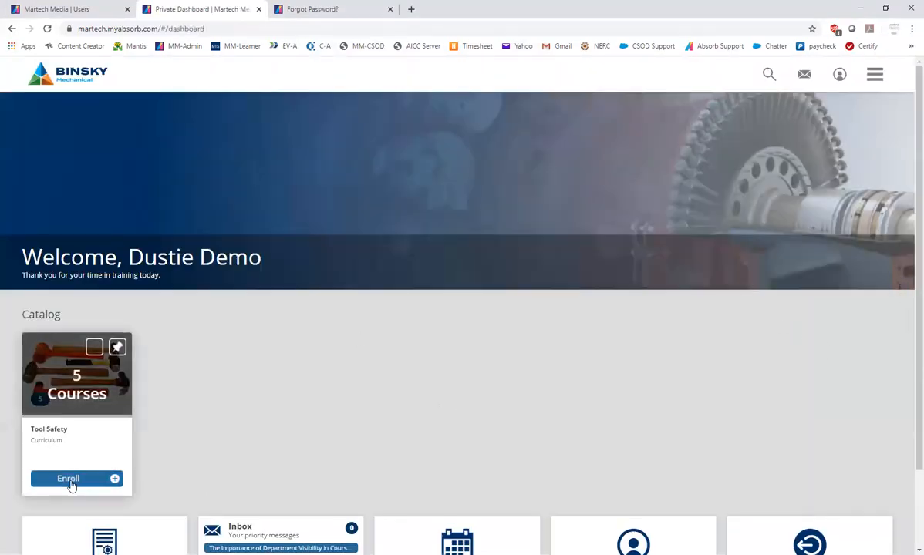
# Enroll in the Tool Safety curriculum and start its BSM - 101-01 Personal Protective Equipment lesson
pyautogui.click(70, 481)
pyautogui.click(69, 479)
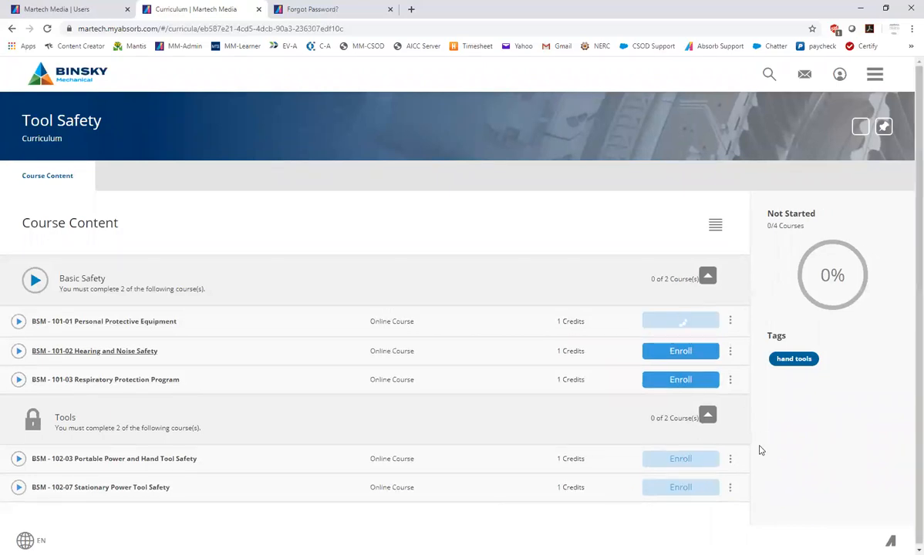
pyautogui.click(678, 324)
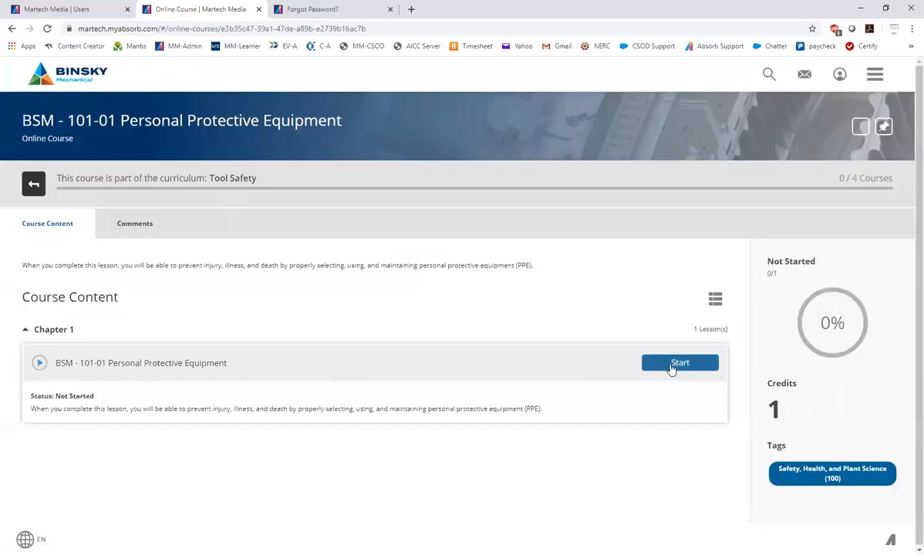
pyautogui.click(672, 366)
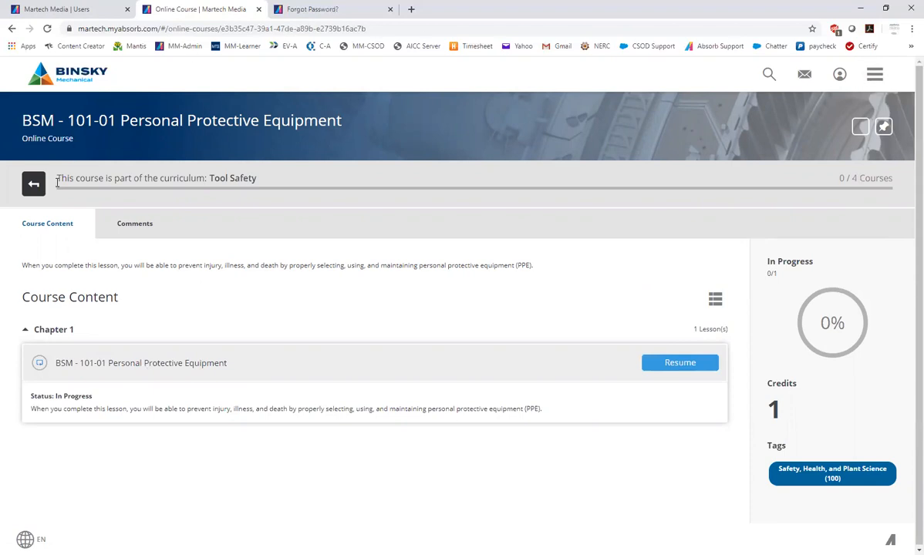
pyautogui.click(34, 187)
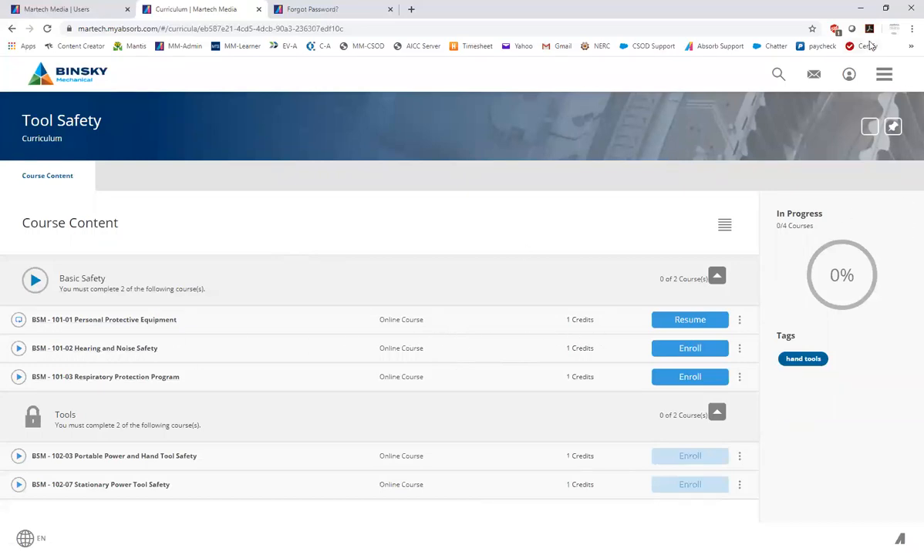
# Go back to the learner dashboard and review the My Courses, Resume Courses and Catalog sections for the Tool Safety curriculum
pyautogui.click(884, 75)
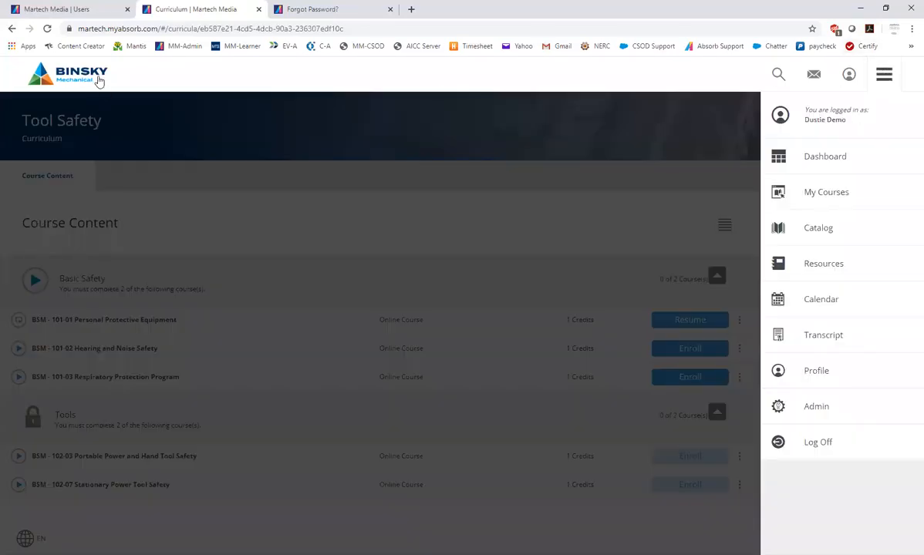
pyautogui.click(98, 81)
pyautogui.scroll(-1, 361, 309)
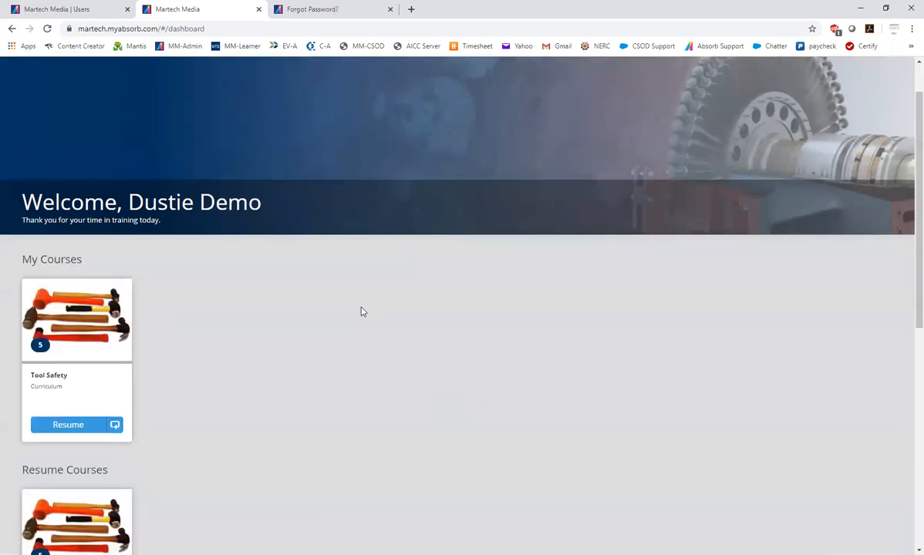
pyautogui.scroll(-2, 362, 313)
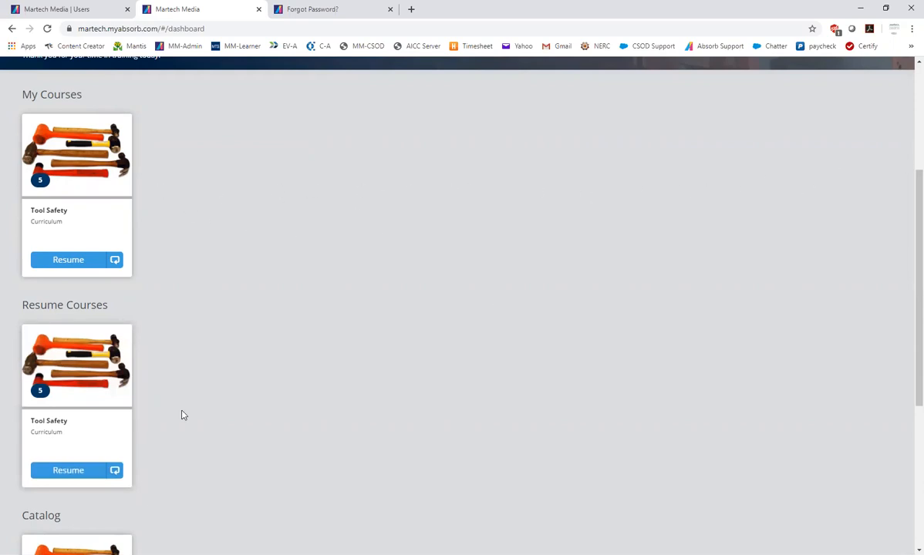
pyautogui.scroll(-3, 185, 413)
pyautogui.scroll(4, 188, 408)
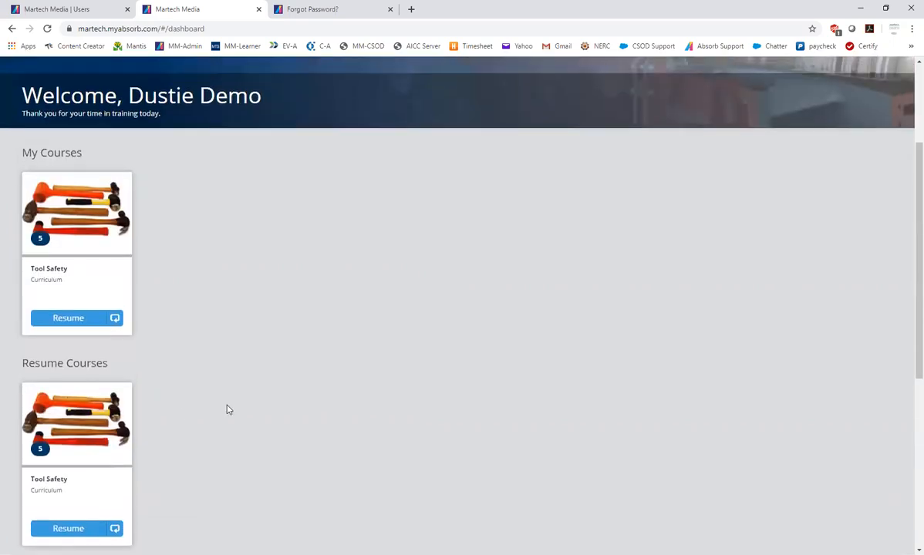
pyautogui.scroll(2, 227, 410)
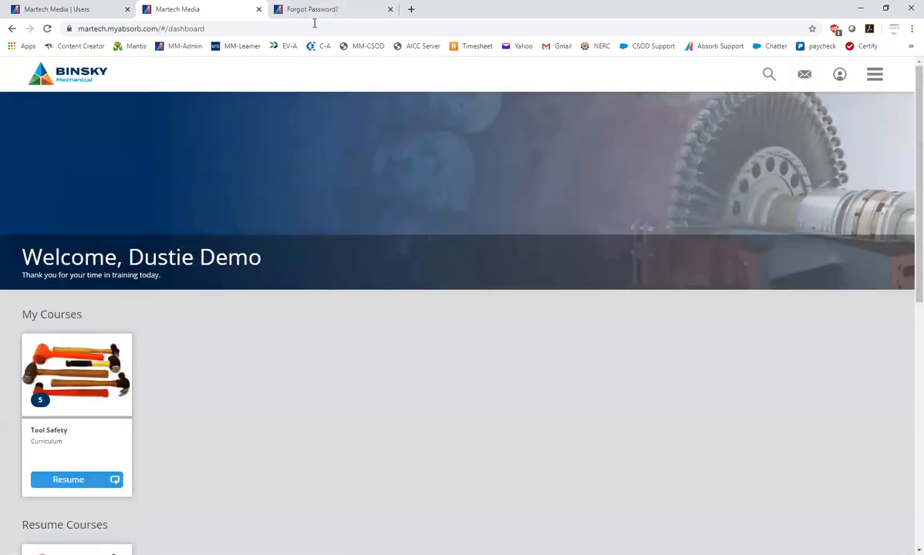
# Switch to the admin side and open the full list of courses
pyautogui.click(889, 81)
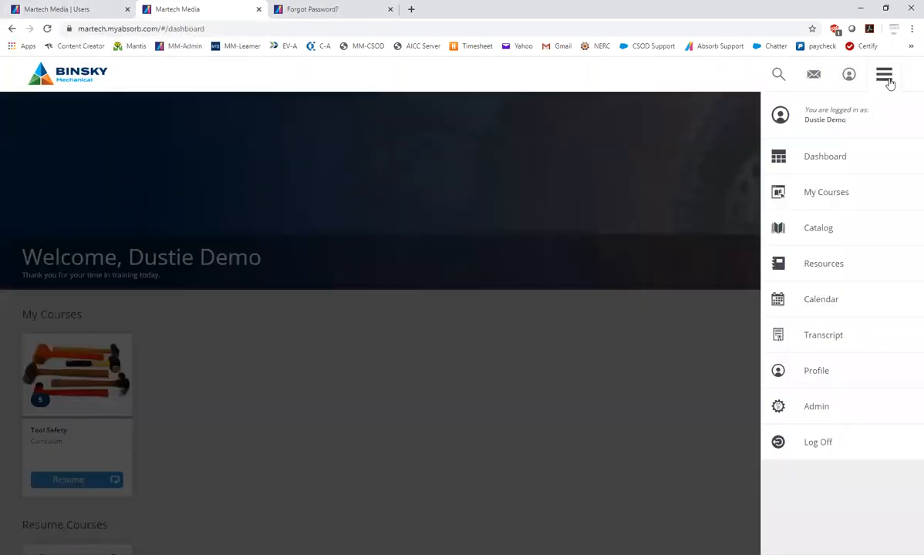
pyautogui.click(829, 412)
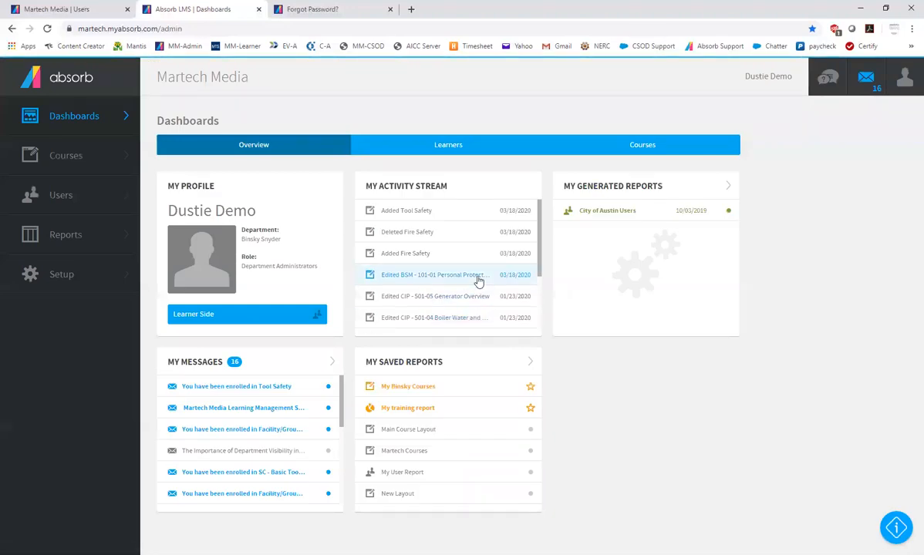
pyautogui.click(49, 156)
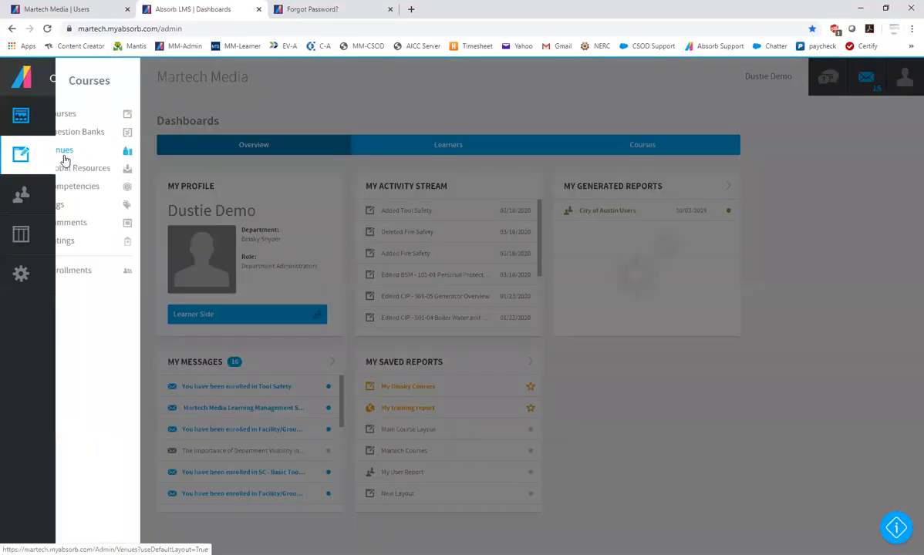
pyautogui.click(61, 116)
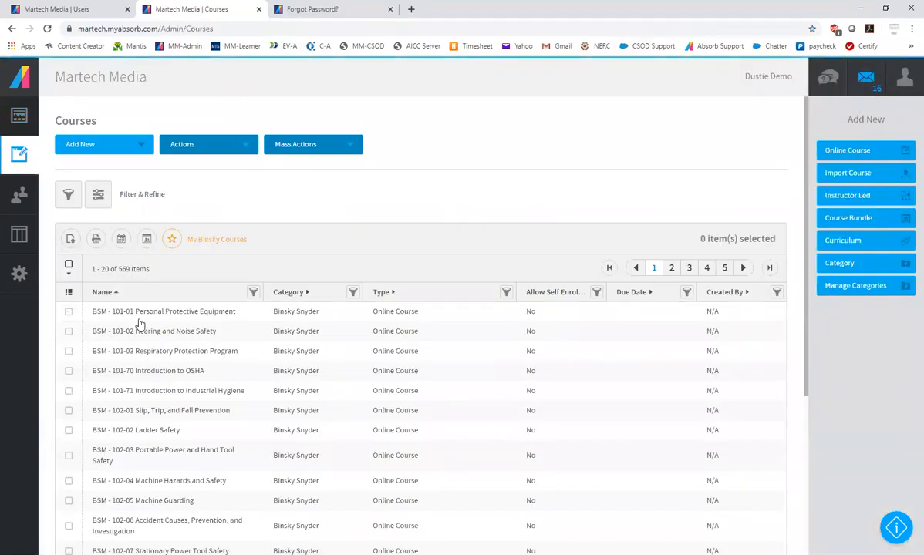
# Select the first five courses in the list, from BSM - 101-01 Personal Protective Equipment through BSM - 101-71 Introduction to Industrial Hygiene
pyautogui.click(69, 313)
pyautogui.click(68, 331)
pyautogui.click(69, 350)
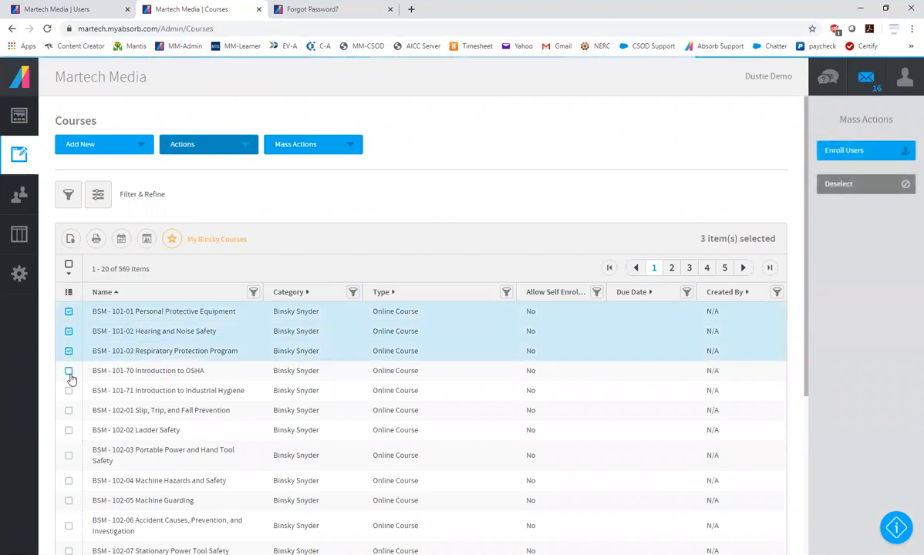
pyautogui.click(69, 371)
pyautogui.click(68, 390)
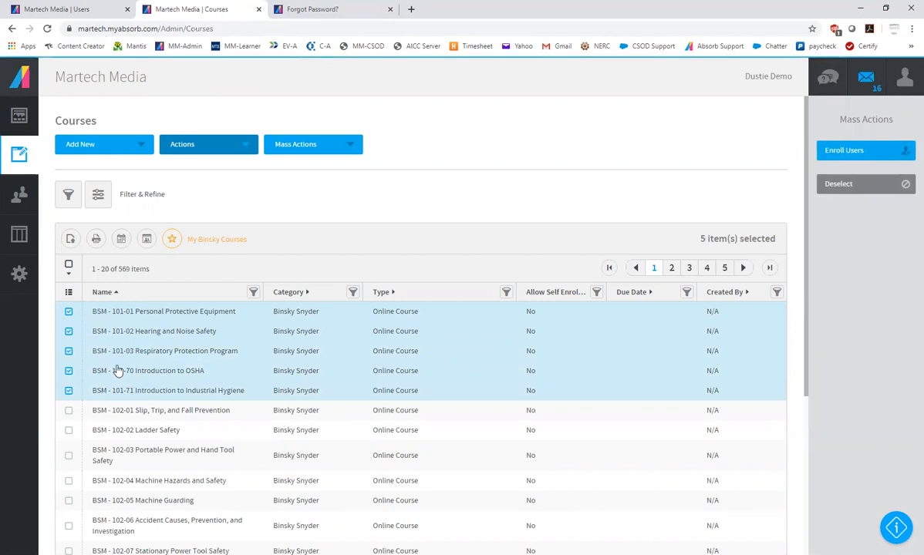
# Set the course list to show 1000 items per page
pyautogui.scroll(-3, 202, 380)
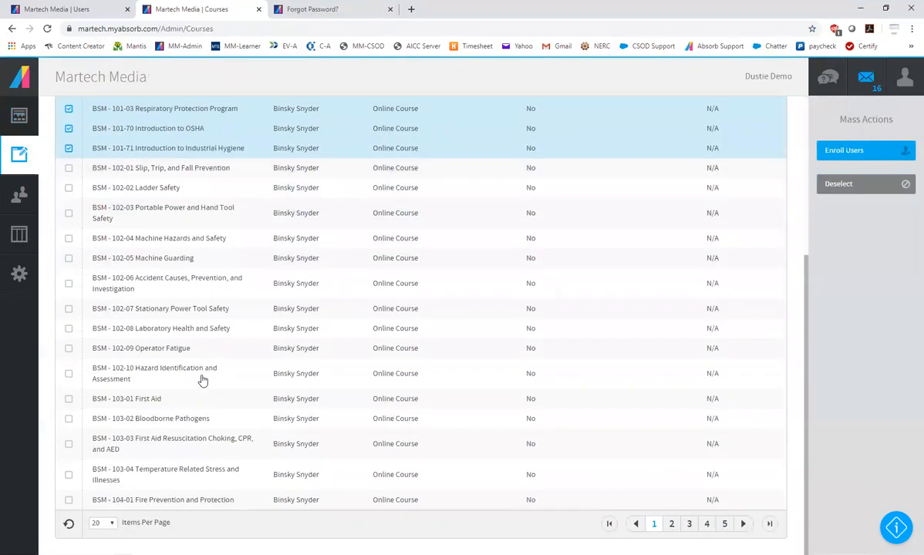
pyautogui.click(107, 525)
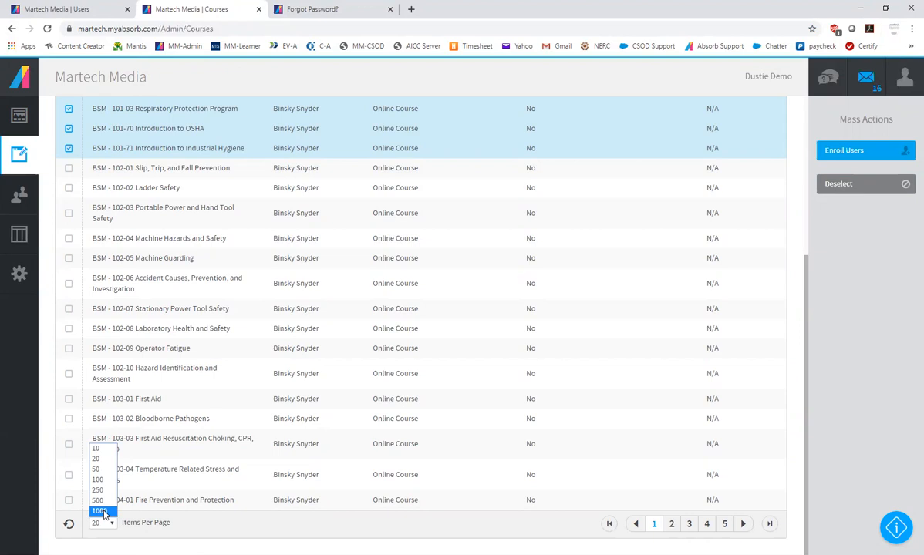
pyautogui.click(100, 511)
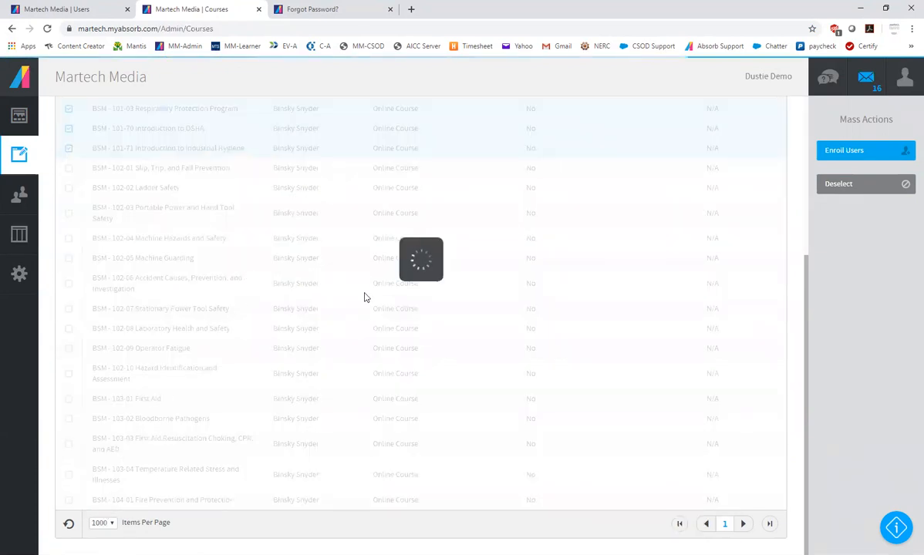
pyautogui.scroll(-7, 458, 266)
pyautogui.scroll(-15, 477, 289)
pyautogui.scroll(20, 496, 303)
pyautogui.scroll(-3, 216, 344)
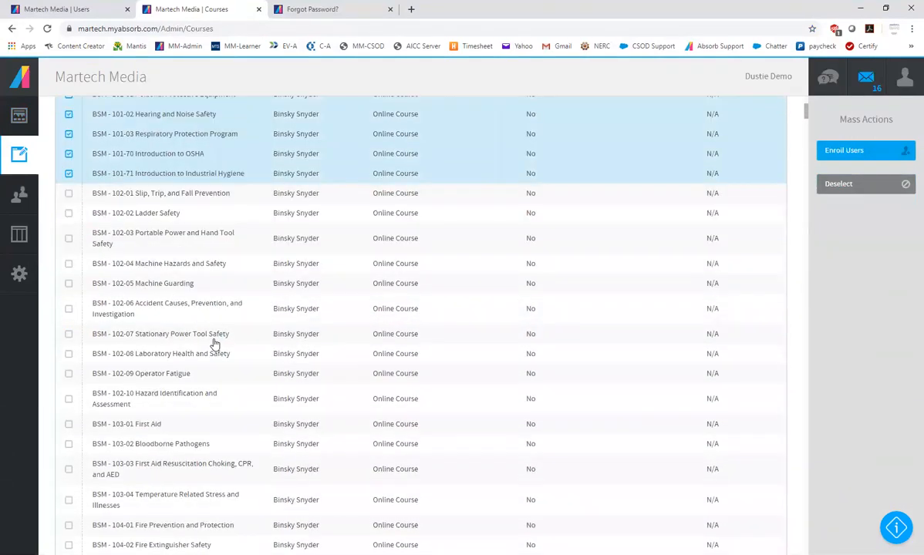
# Add courses further down the list to the selection, including BSM - 202-02 V-Belts and BSM - 207-01 Lubrication Selection and Sampling in Rotating Machinery
pyautogui.click(69, 397)
pyautogui.scroll(-20, 223, 404)
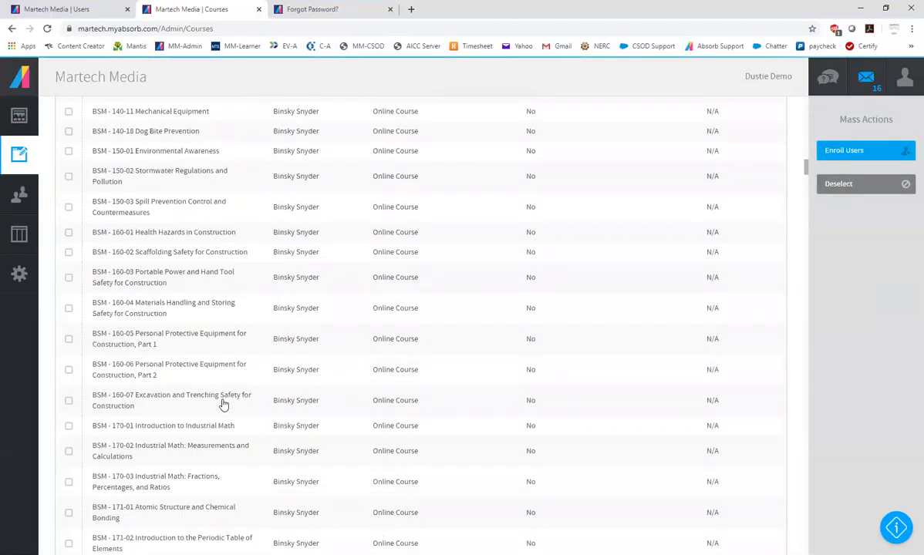
pyautogui.click(67, 384)
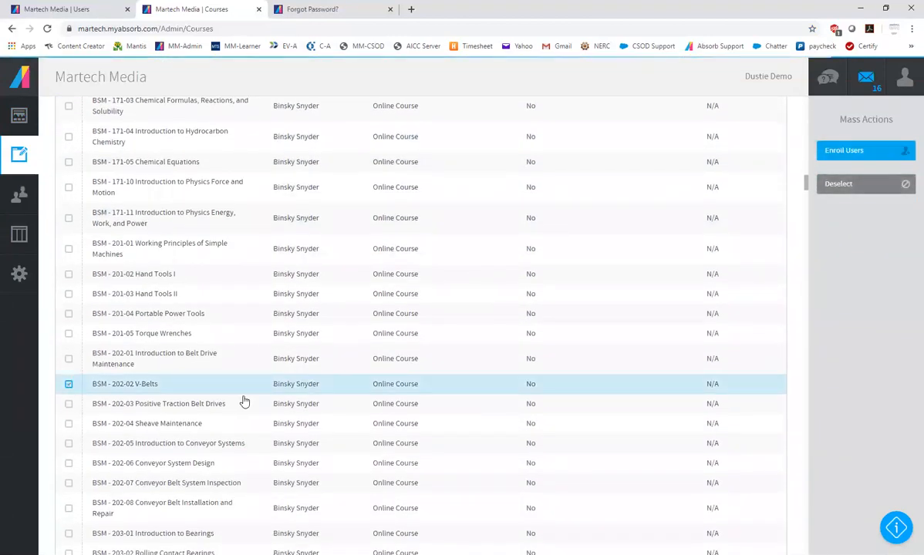
pyautogui.scroll(-4, 244, 403)
pyautogui.click(69, 462)
pyautogui.scroll(-1, 232, 441)
pyautogui.scroll(-5, 236, 439)
pyautogui.scroll(6, 219, 431)
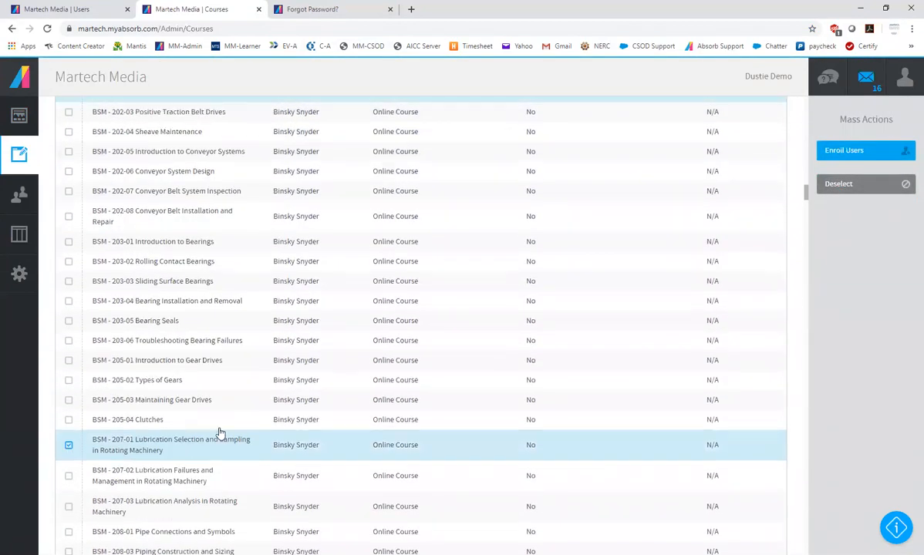
# Remove the BSM - 207-01 Lubrication Selection and Sampling and BSM - 202-02 V-Belts courses from the selection
pyautogui.click(68, 463)
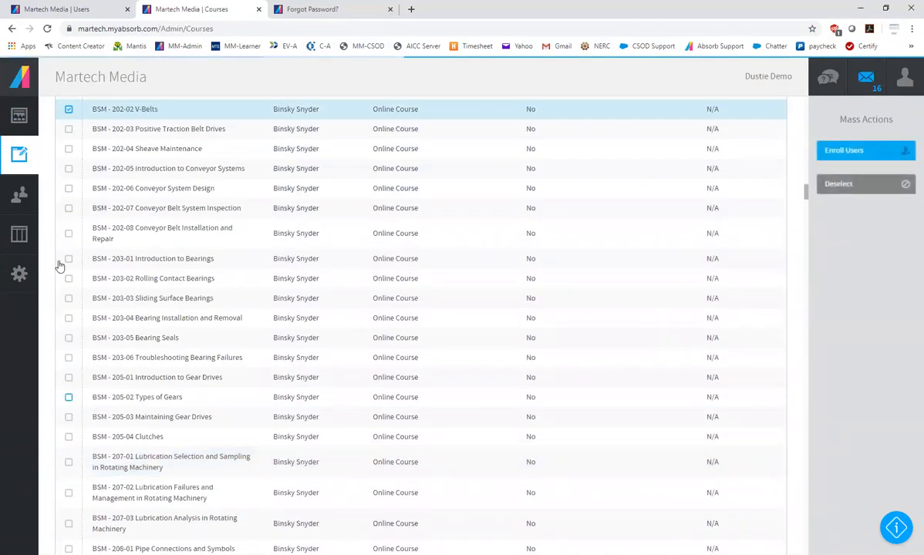
pyautogui.click(68, 109)
pyautogui.scroll(4, 188, 264)
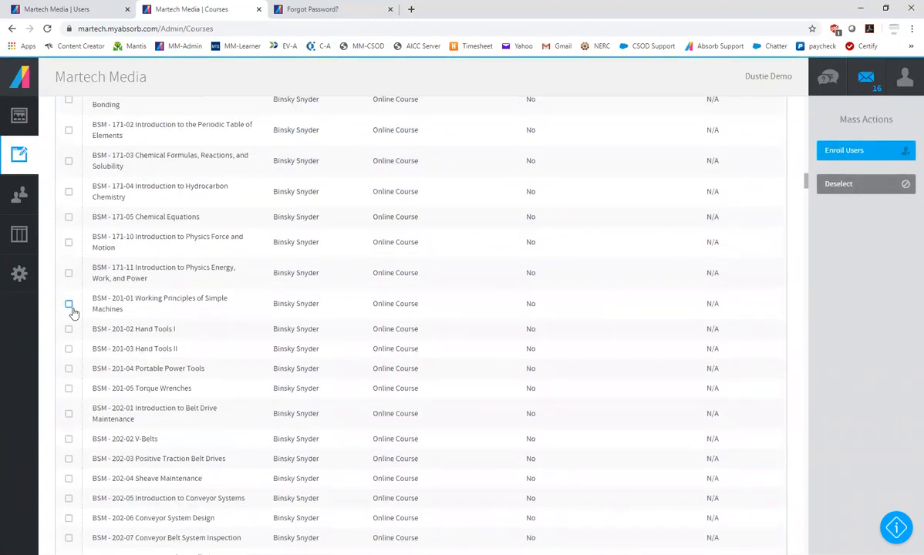
pyautogui.scroll(2, 78, 234)
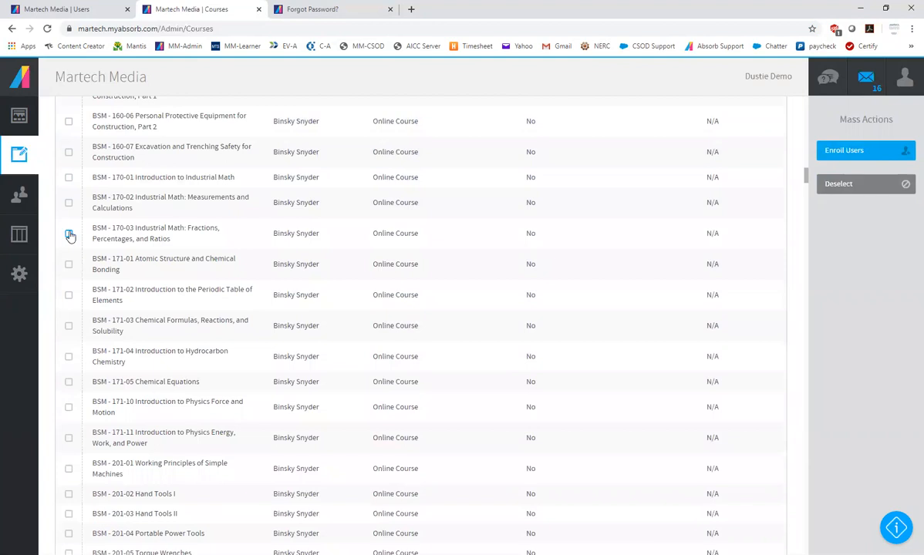
pyautogui.click(69, 234)
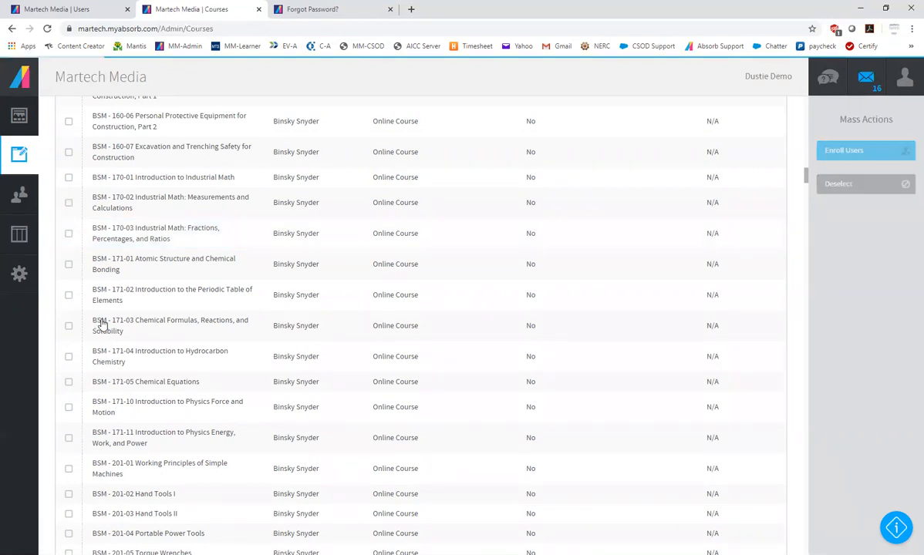
# Select the course BSM - 160-07 Excavation and Trenching Safety for Construction in the list
pyautogui.scroll(-5, 231, 424)
pyautogui.scroll(-6, 207, 453)
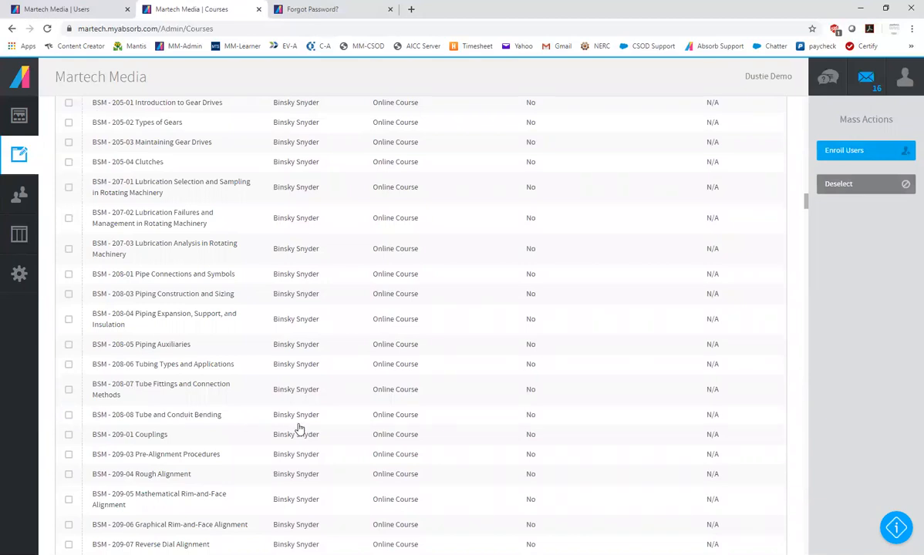
pyautogui.scroll(5, 295, 392)
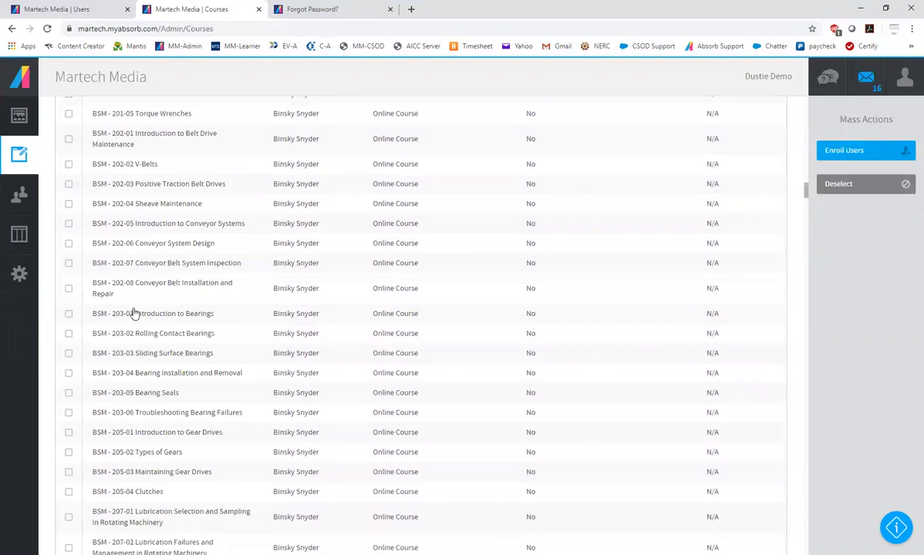
pyautogui.scroll(15, 222, 314)
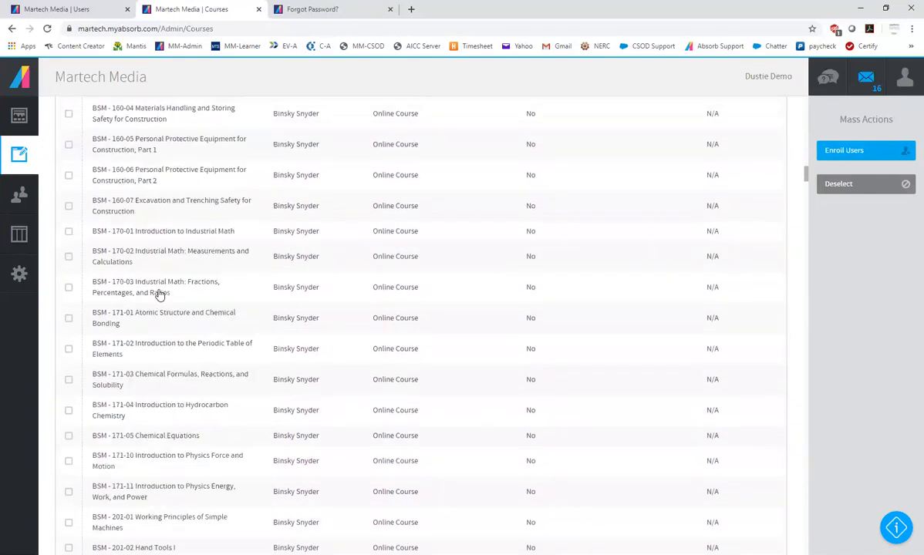
pyautogui.click(68, 262)
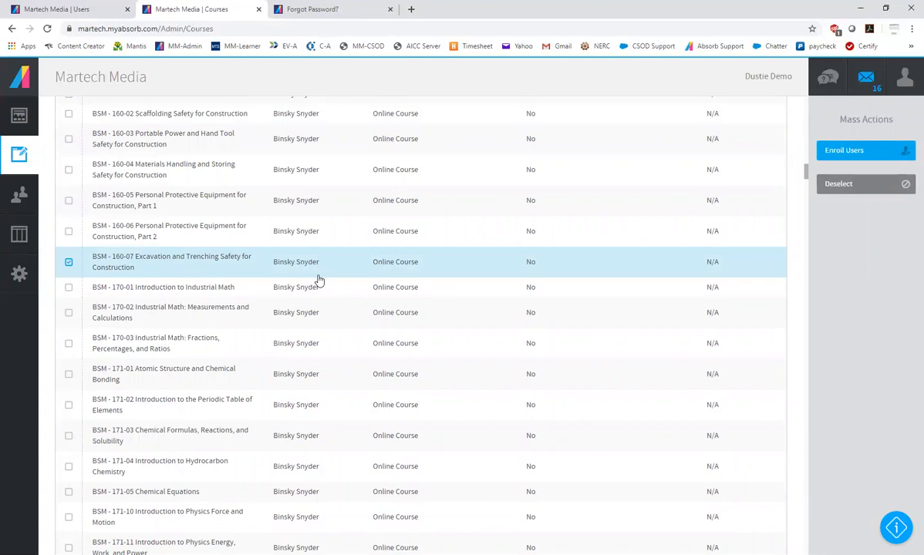
# Look through the courses listed above and below the selected Excavation and Trenching Safety for Construction course
pyautogui.scroll(5, 318, 280)
pyautogui.scroll(6, 357, 313)
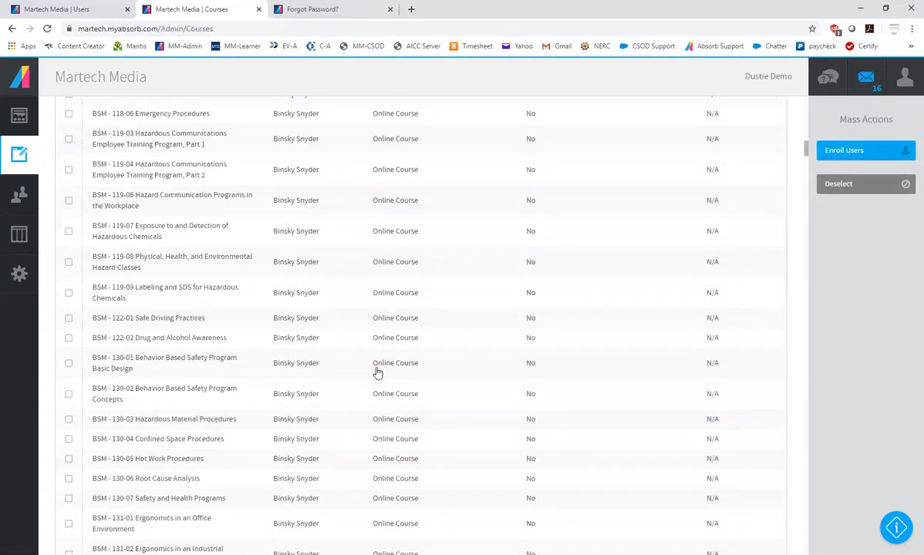
pyautogui.scroll(4, 391, 356)
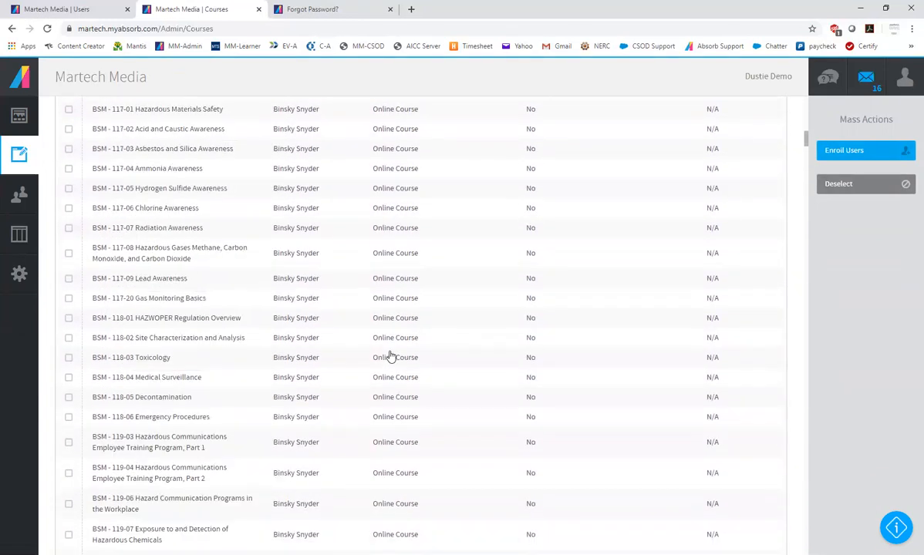
pyautogui.scroll(2, 390, 355)
pyautogui.scroll(-18, 390, 354)
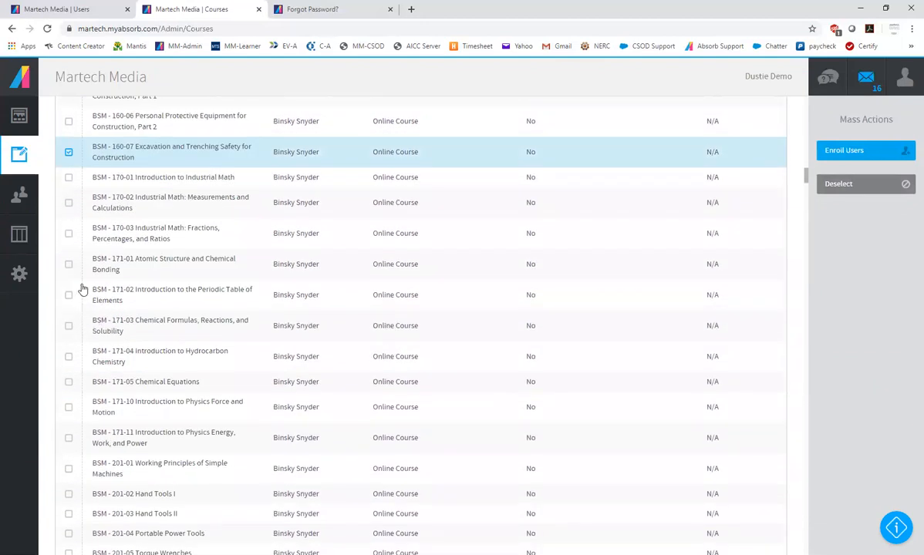
pyautogui.scroll(1, 139, 229)
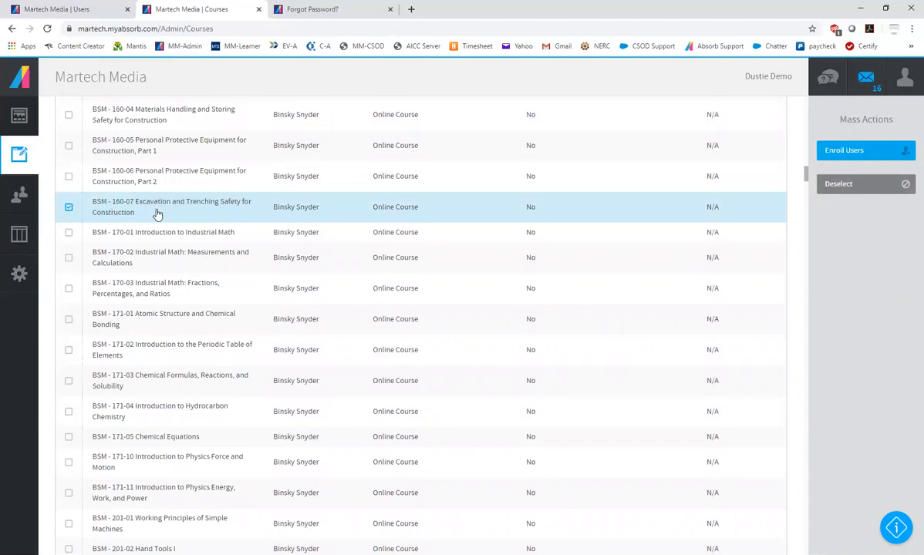
pyautogui.scroll(2, 157, 214)
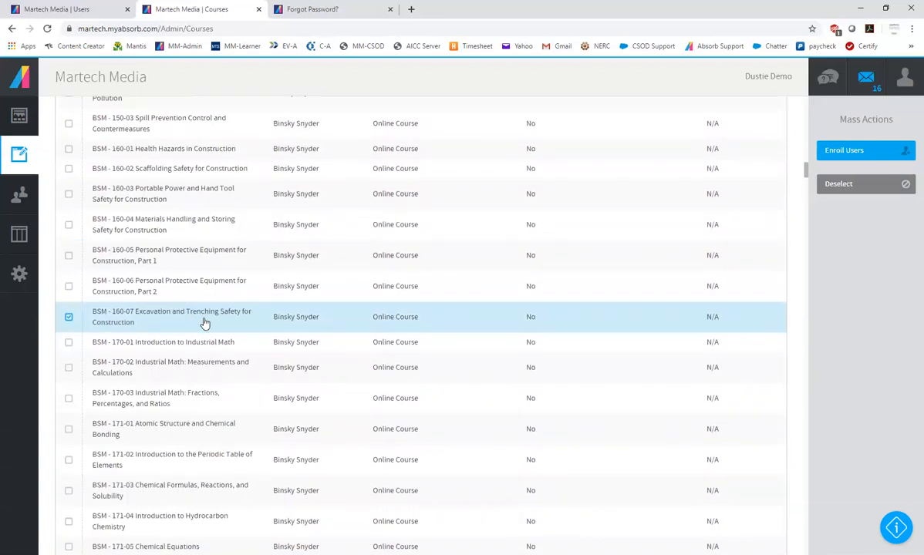
# Add the course BSM - 102-03 Portable Power and Hand Tool Safety to the selection near the beginning of the course list
pyautogui.scroll(5, 249, 300)
pyautogui.scroll(10, 249, 300)
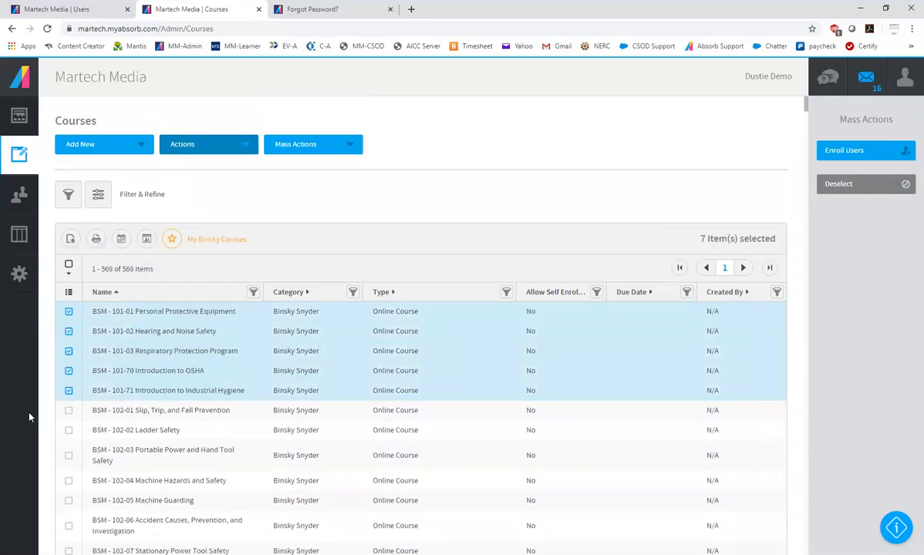
pyautogui.click(68, 456)
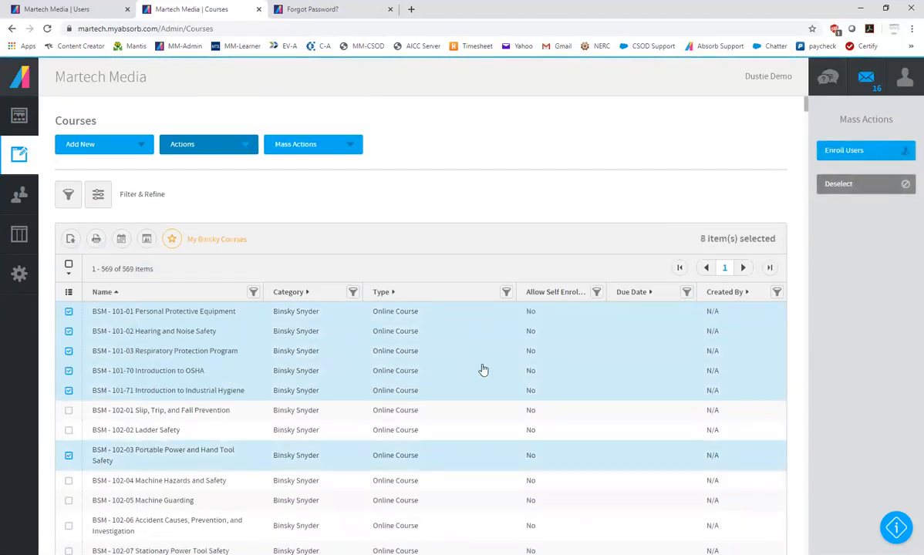
pyautogui.scroll(-3, 202, 360)
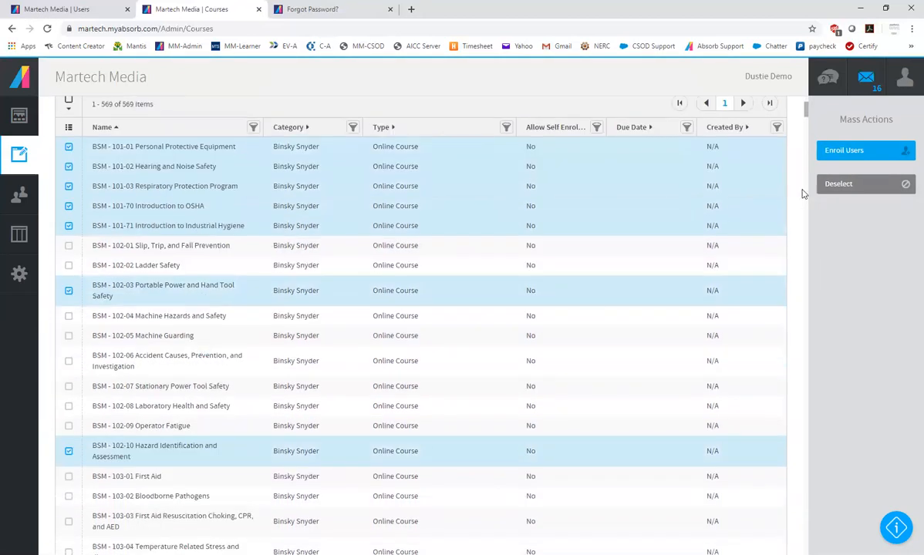
# Prepare a mass enrollment of three users in the selected courses and leave it without saving
pyautogui.click(847, 152)
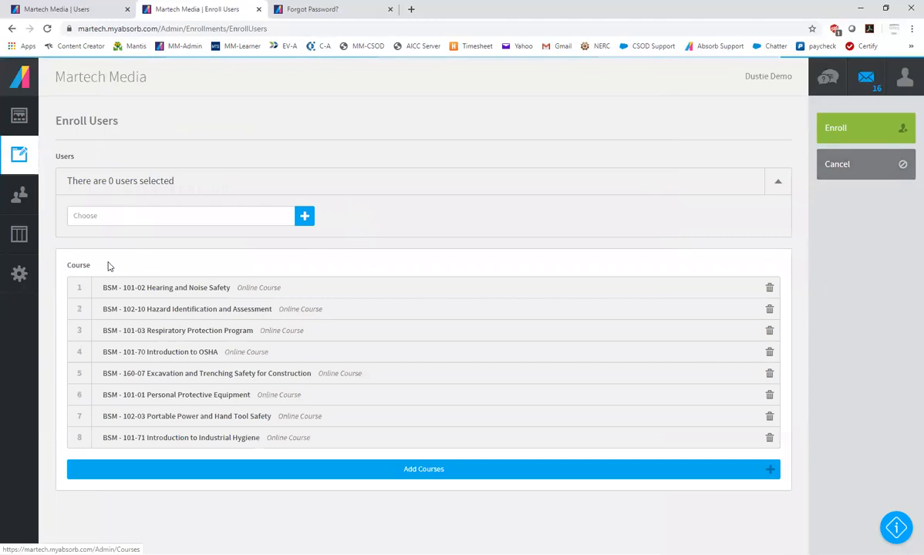
pyautogui.click(129, 219)
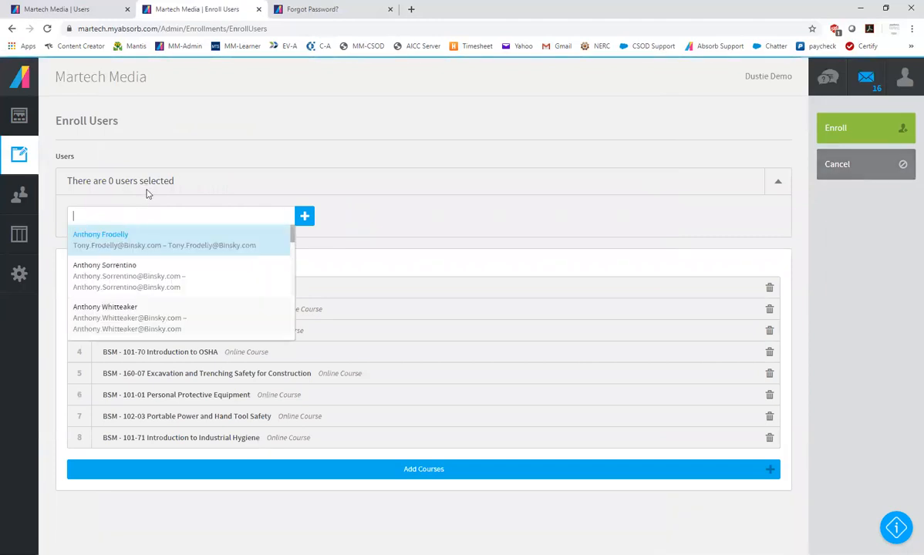
pyautogui.click(135, 287)
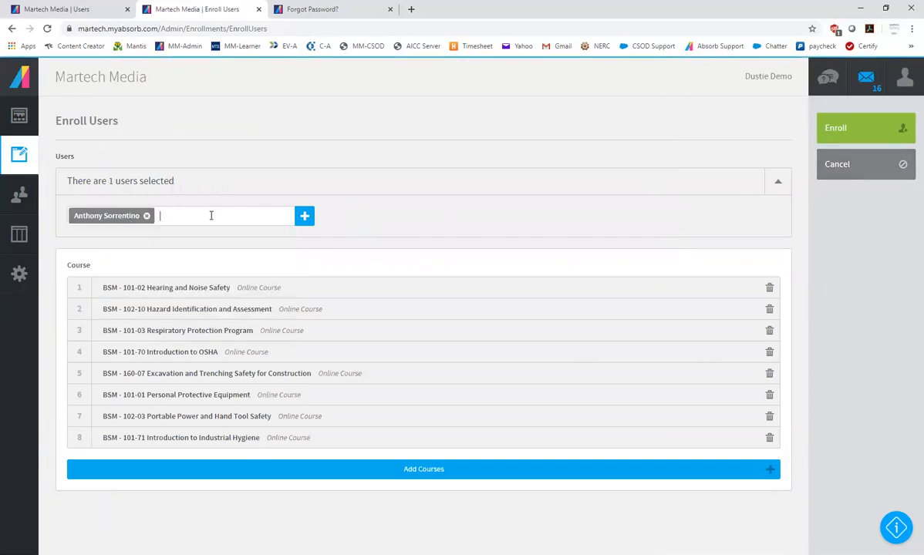
pyautogui.write('s')
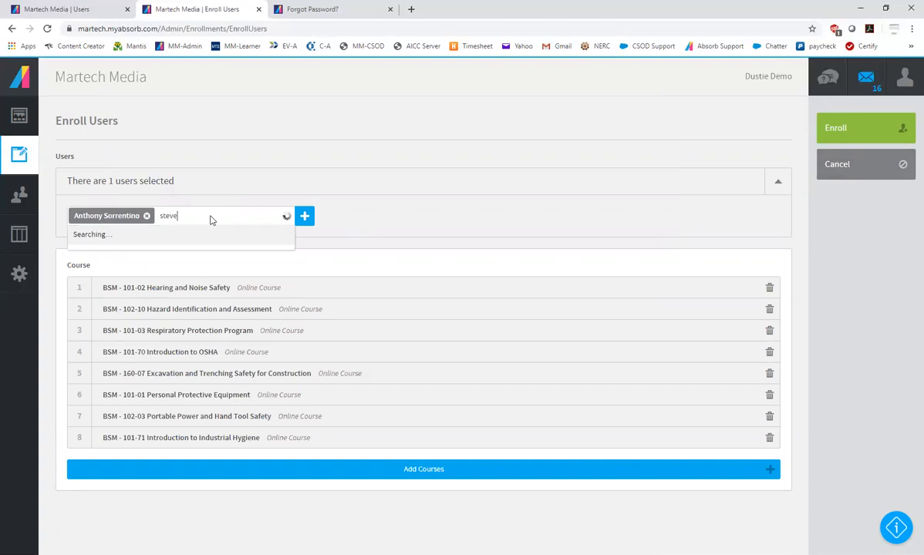
pyautogui.write('teve')
pyautogui.click(154, 271)
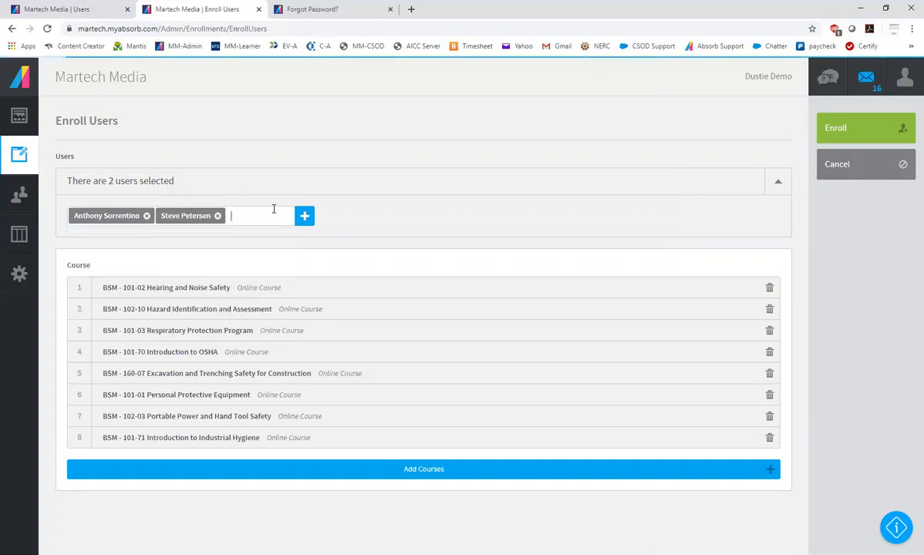
pyautogui.write('steve')
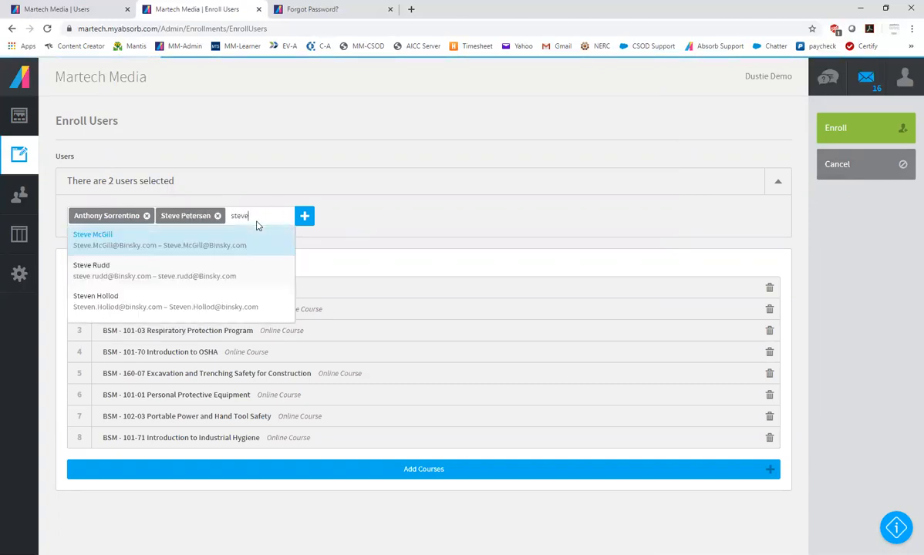
pyautogui.click(128, 304)
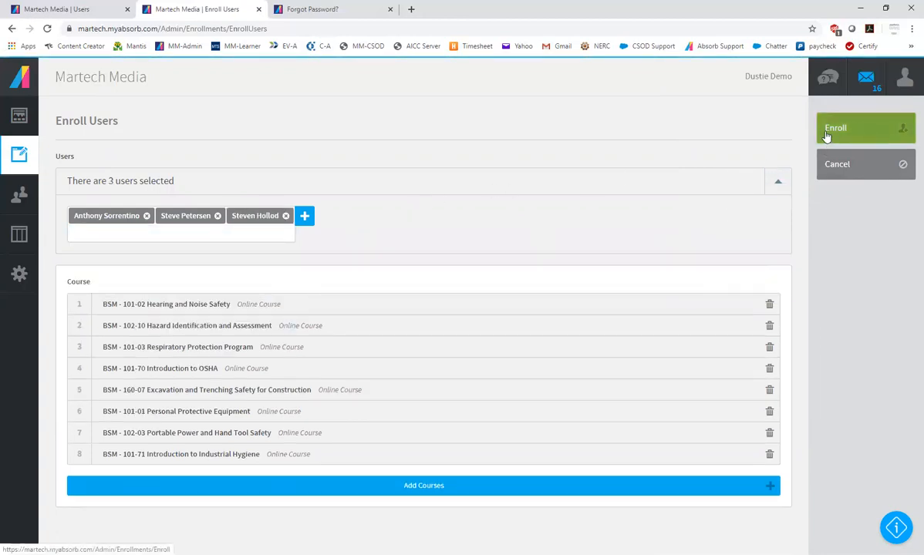
pyautogui.click(847, 177)
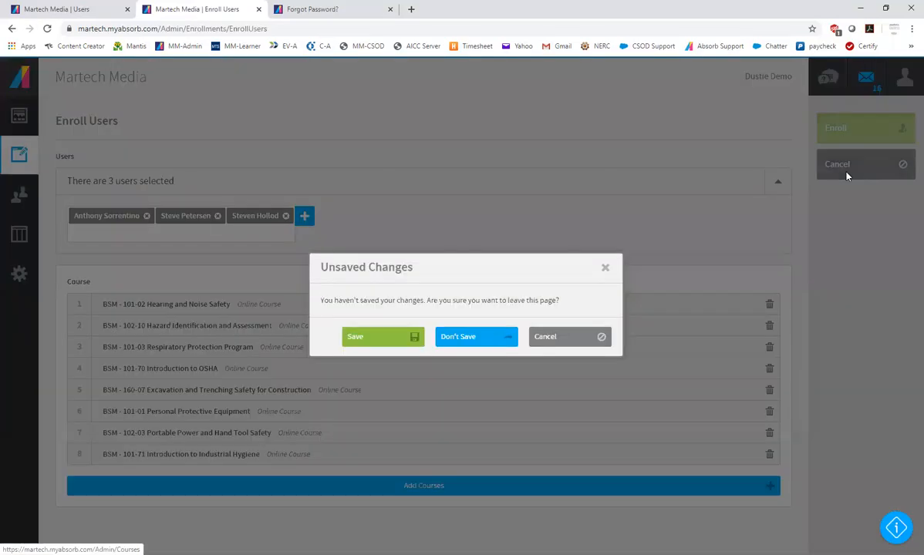
pyautogui.click(473, 340)
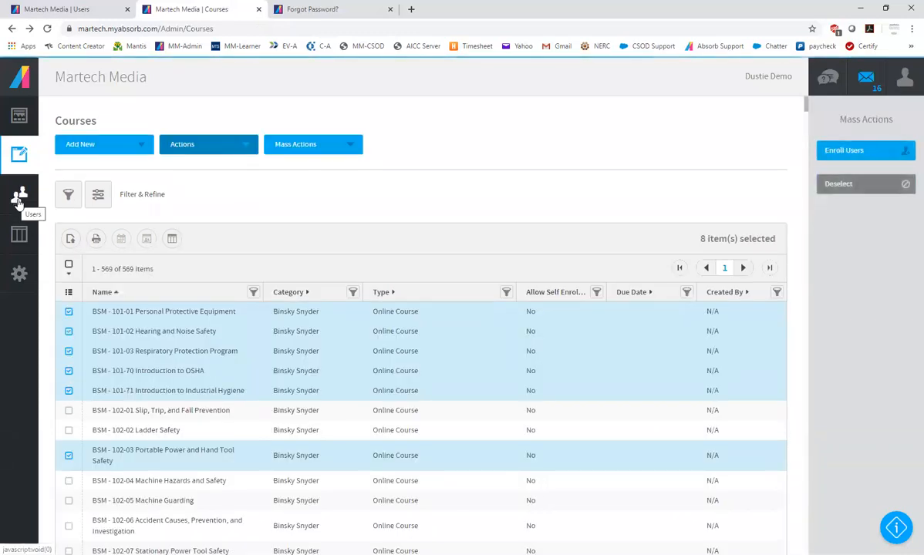
# Go to the Users list and select four users on its first page
pyautogui.click(20, 199)
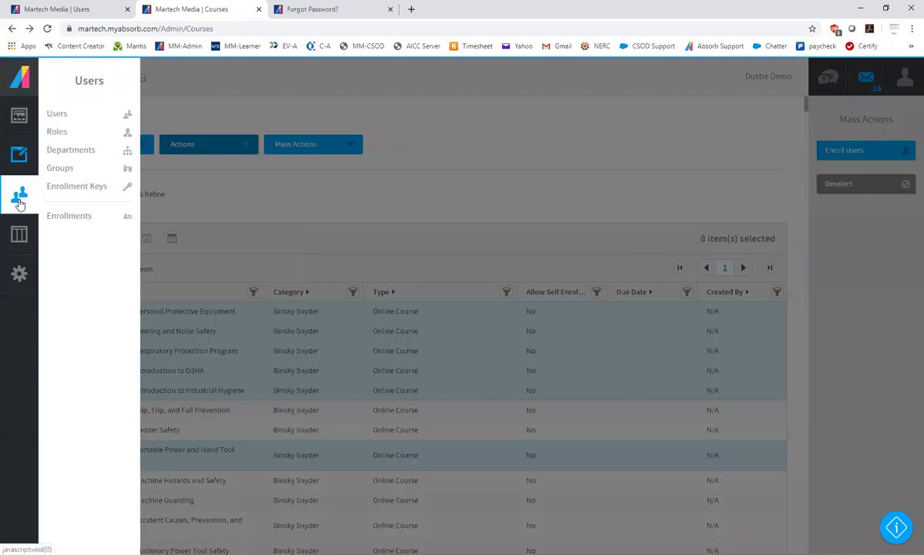
pyautogui.click(56, 115)
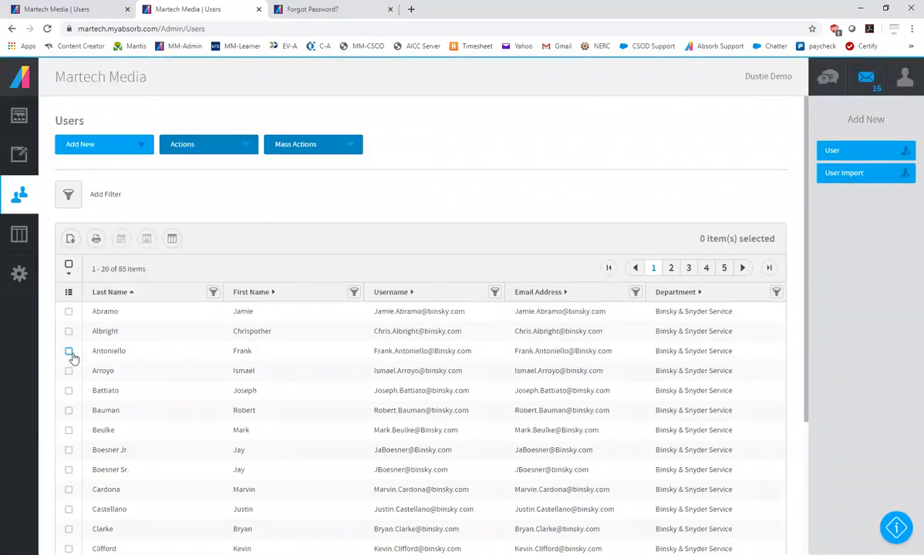
pyautogui.click(69, 352)
pyautogui.click(68, 469)
pyautogui.scroll(-2, 174, 467)
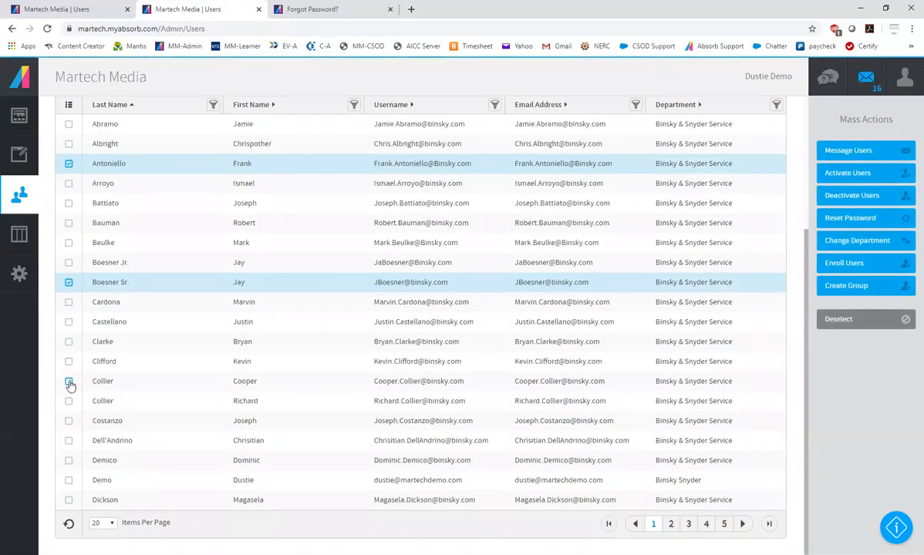
pyautogui.click(69, 381)
pyautogui.click(69, 480)
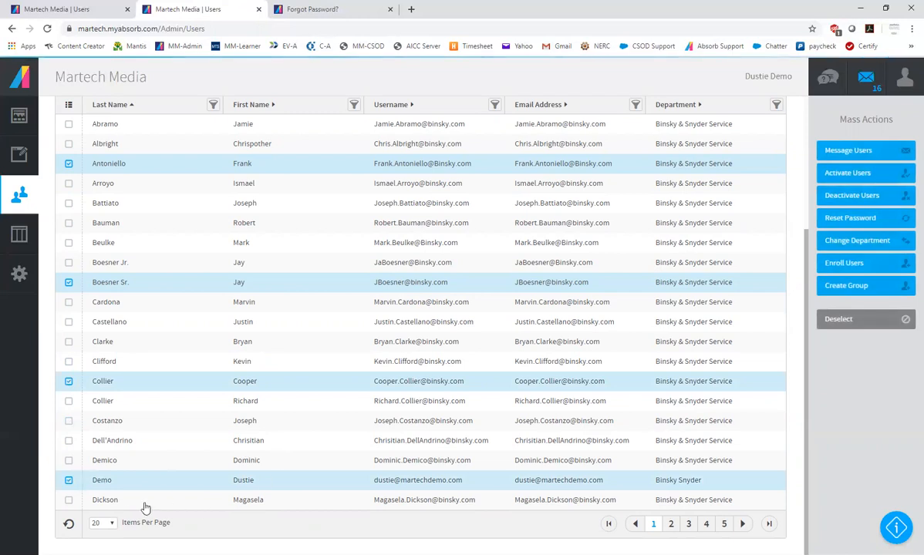
# Set the Users list to show 100 items per page and look through the full list
pyautogui.click(109, 524)
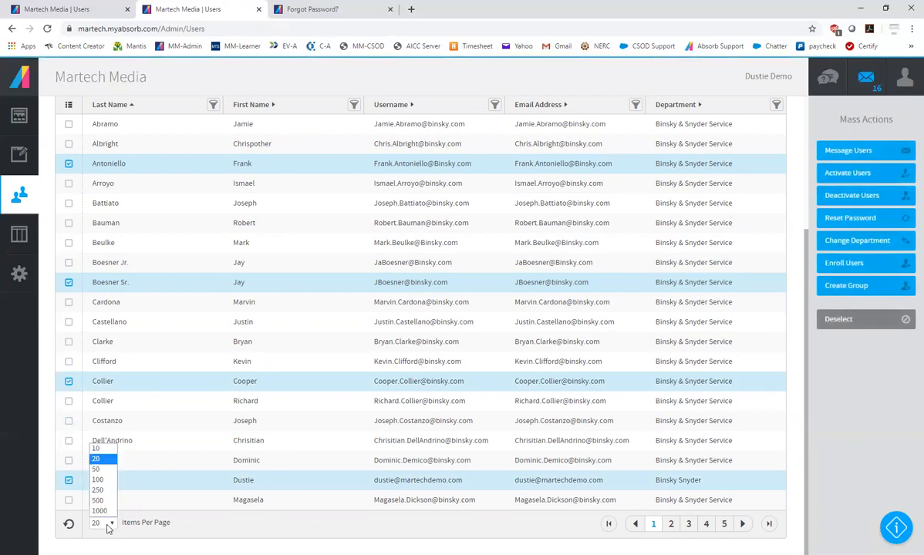
pyautogui.click(108, 484)
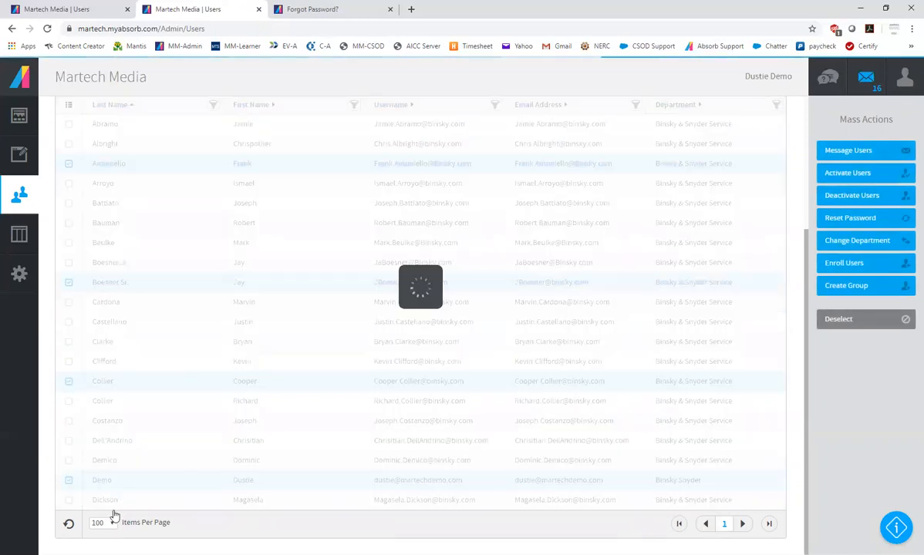
pyautogui.scroll(-10, 123, 501)
pyautogui.scroll(-8, 145, 503)
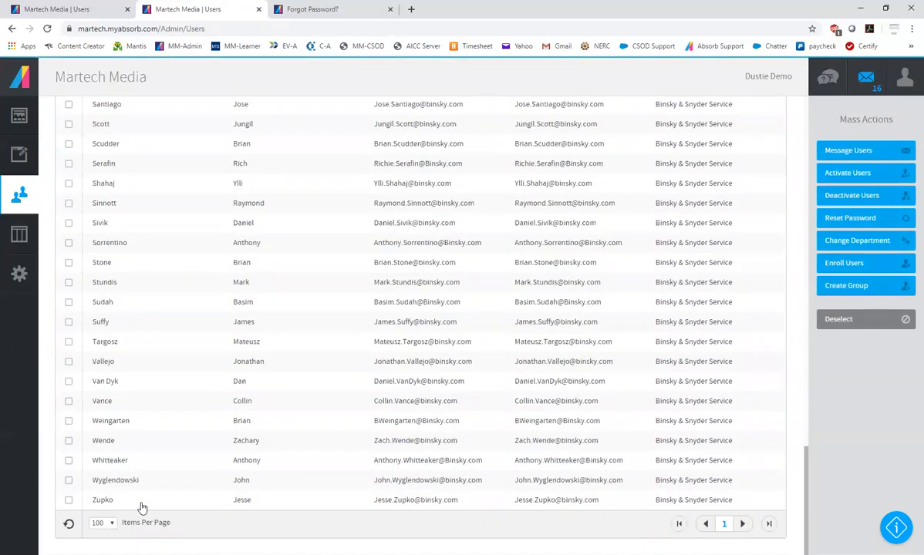
pyautogui.scroll(15, 143, 506)
pyautogui.scroll(-4, 142, 508)
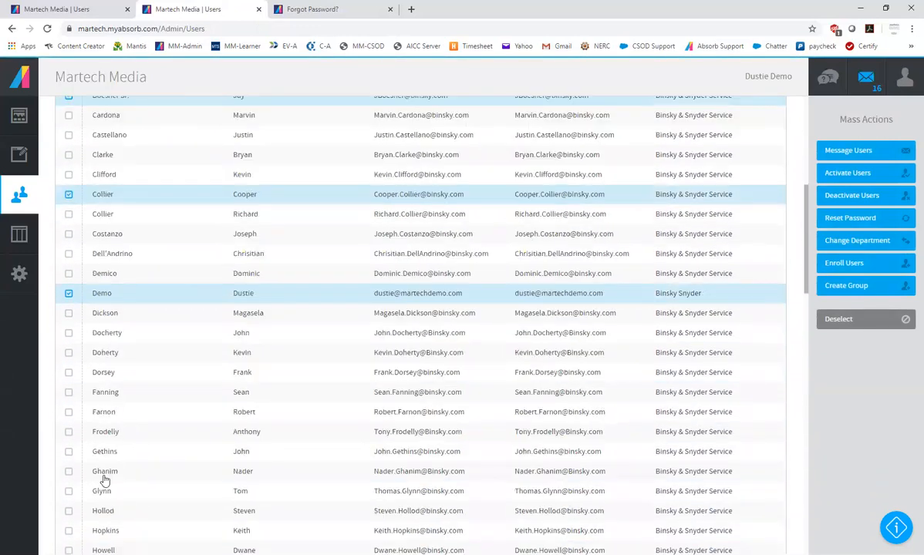
# Add two adjacent users further down the list to the selection
pyautogui.click(69, 392)
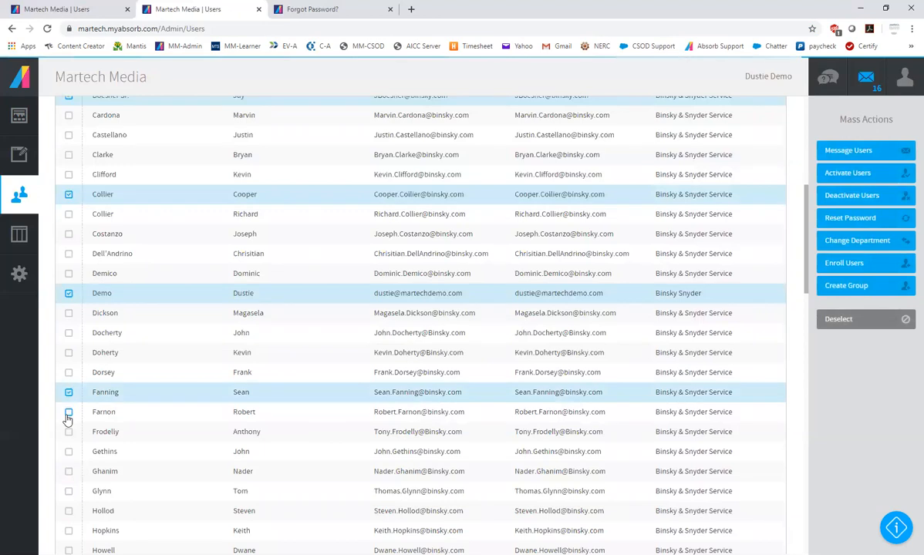
pyautogui.click(68, 412)
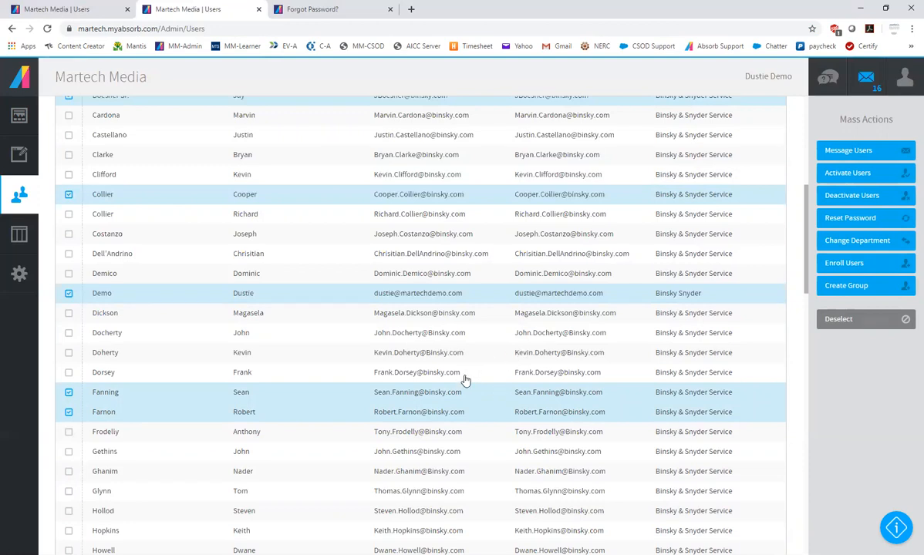
pyautogui.scroll(-10, 436, 363)
pyautogui.scroll(-5, 296, 422)
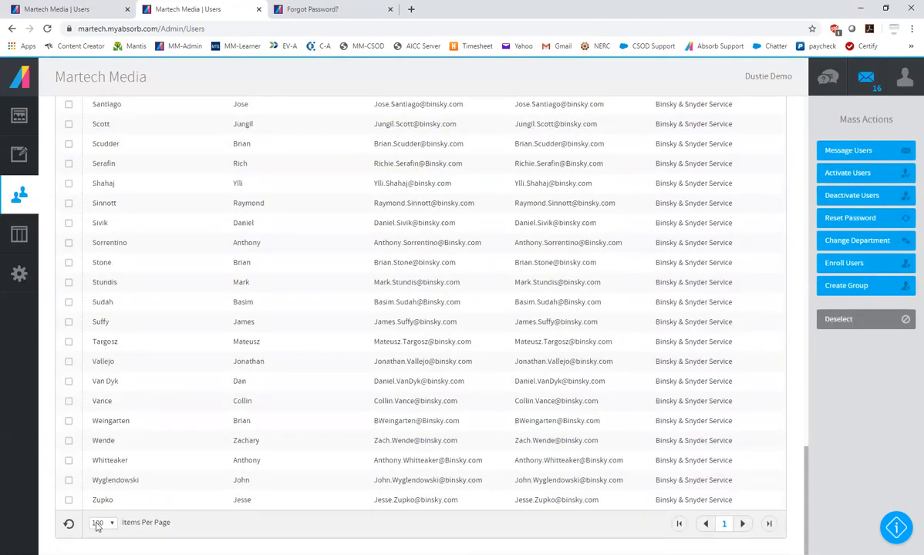
pyautogui.scroll(15, 287, 398)
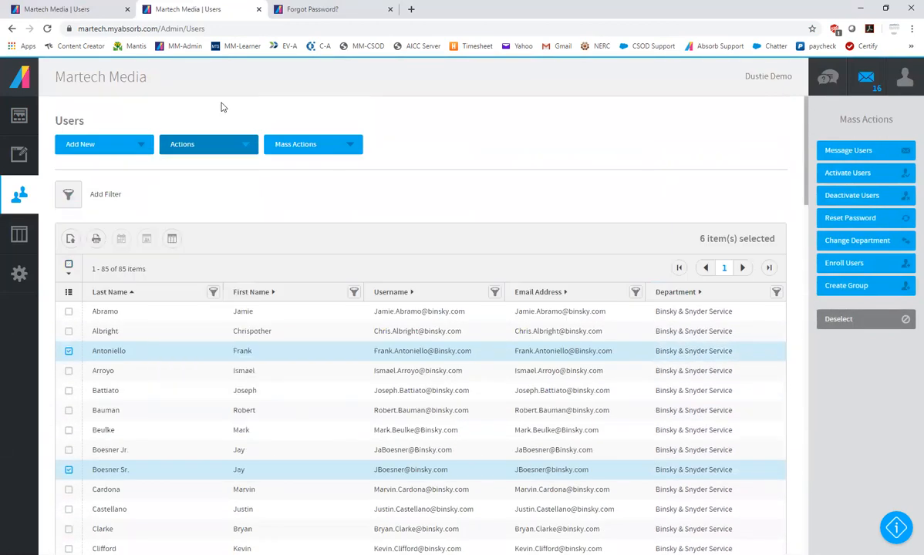
# Create a new report layout for the Users list with the nickname My Binsky Users
pyautogui.click(318, 146)
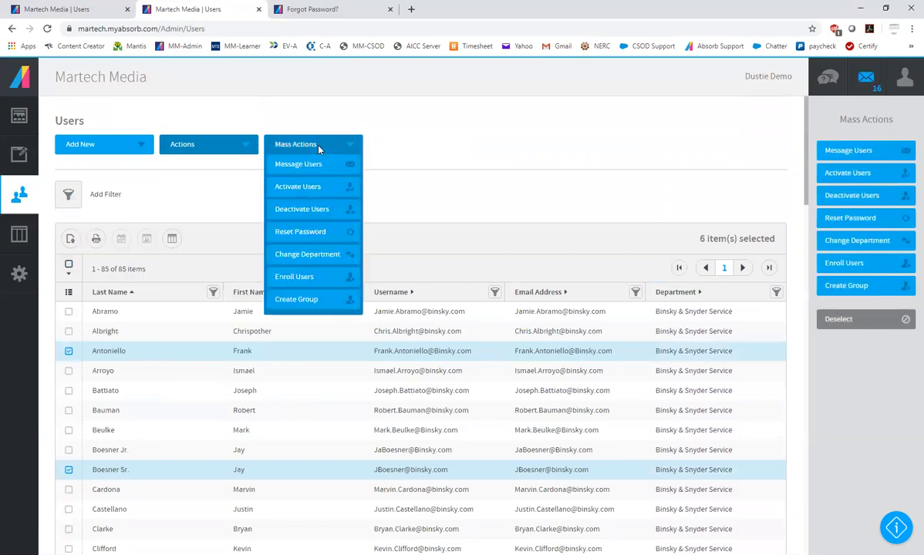
pyautogui.click(172, 239)
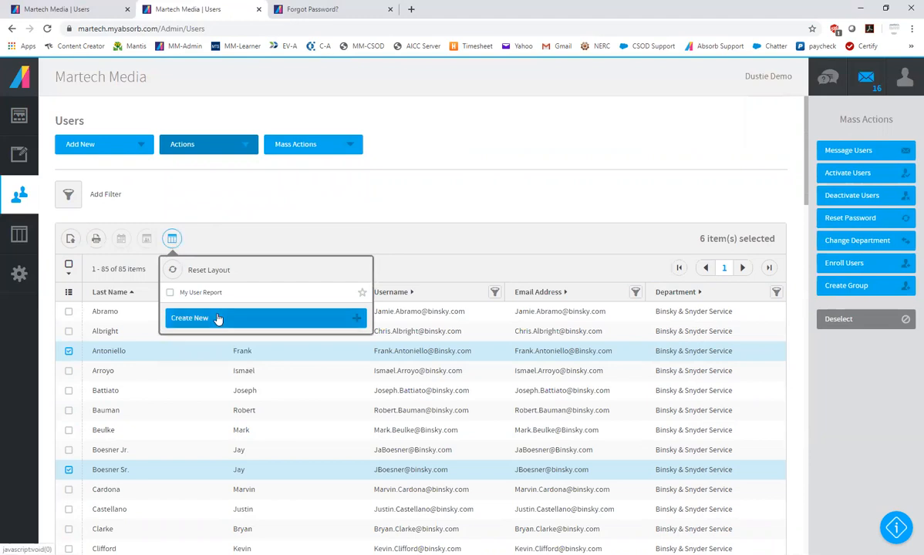
pyautogui.click(218, 319)
pyautogui.click(367, 316)
pyautogui.write('My Binsky Users')
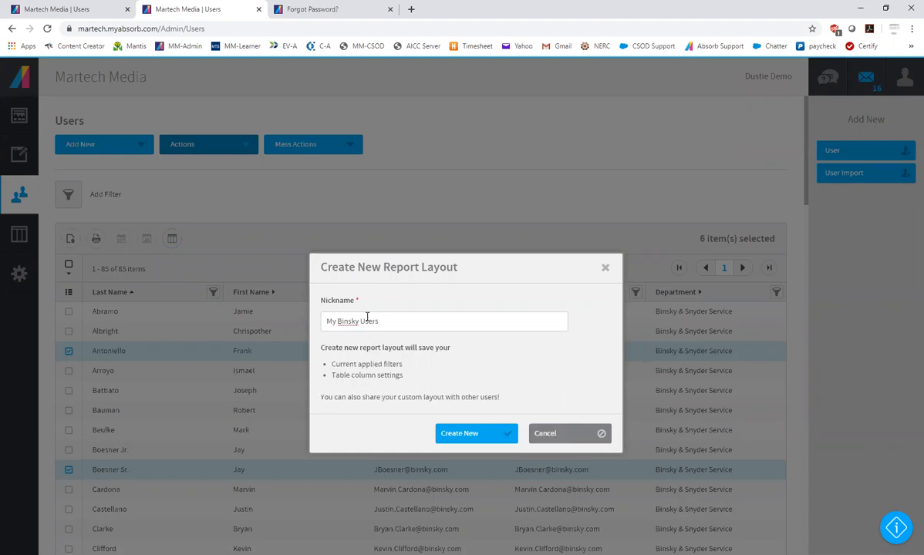
pyautogui.click(456, 434)
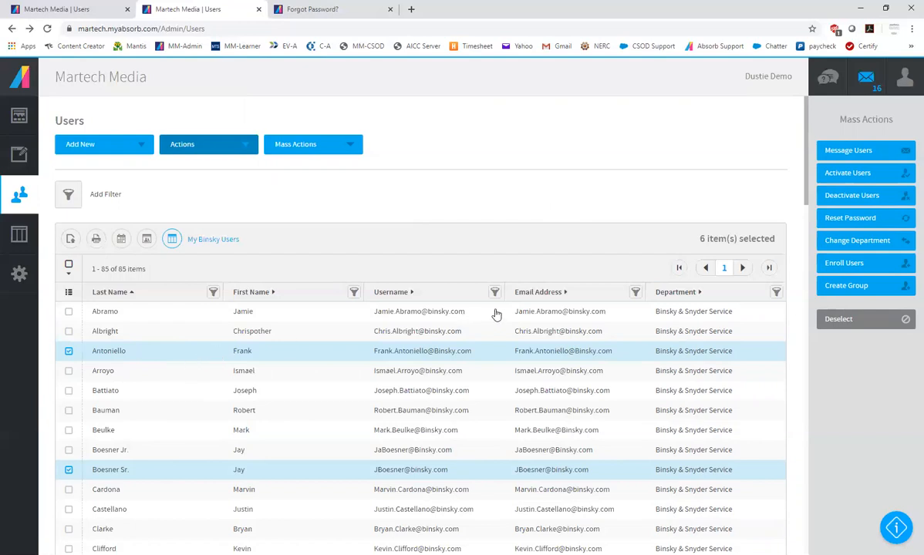
# Reopen the Users list and open the first listed user for editing
pyautogui.click(24, 183)
pyautogui.click(58, 115)
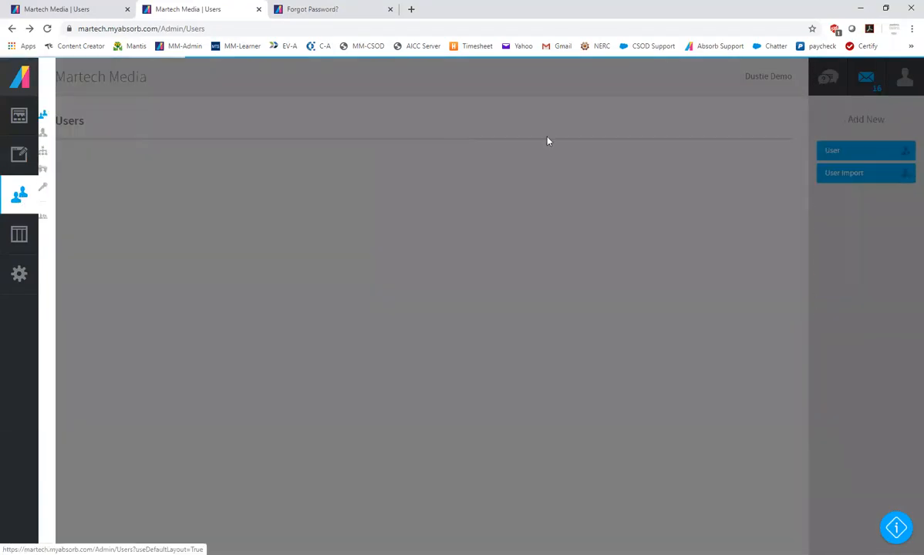
pyautogui.click(134, 313)
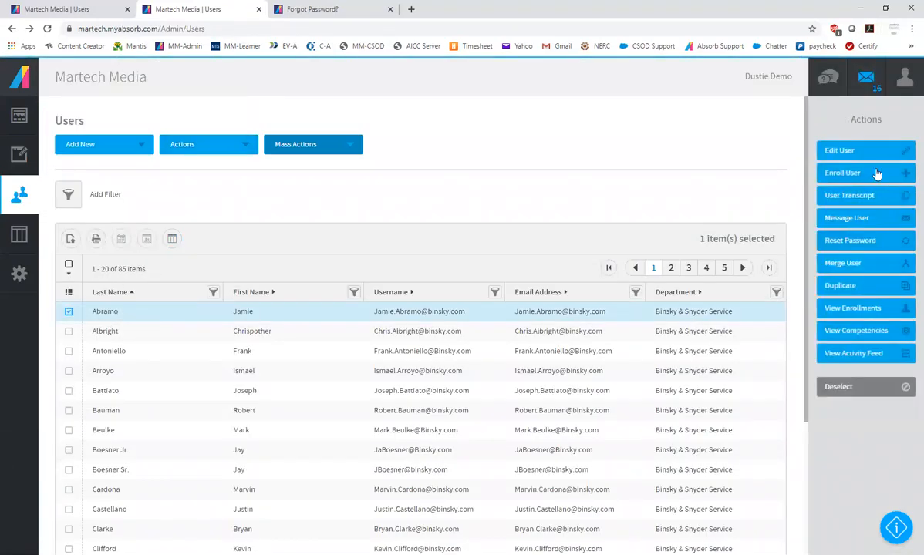
pyautogui.click(878, 150)
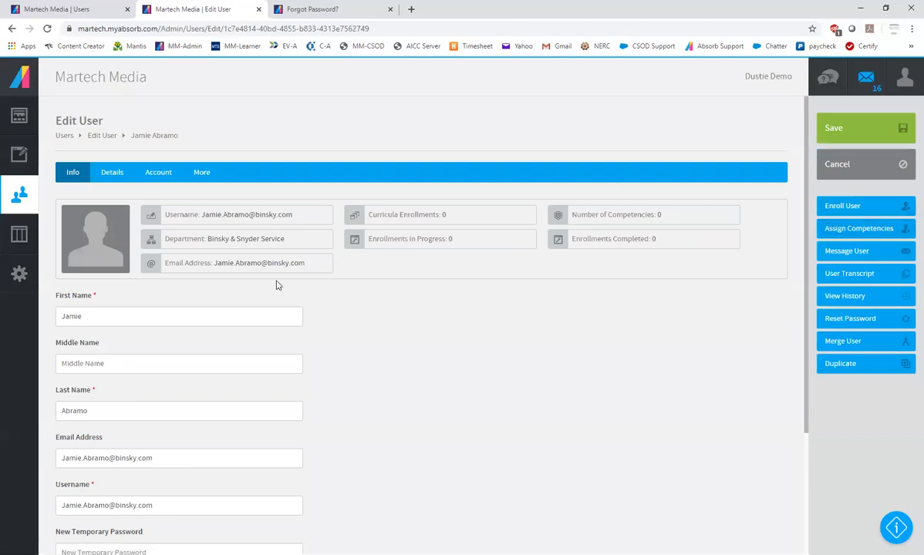
# Look through the user's Info and Details fields, including address, job title, supervisor, date hired and notes
pyautogui.scroll(-2, 276, 293)
pyautogui.scroll(1, 275, 312)
pyautogui.scroll(1, 275, 316)
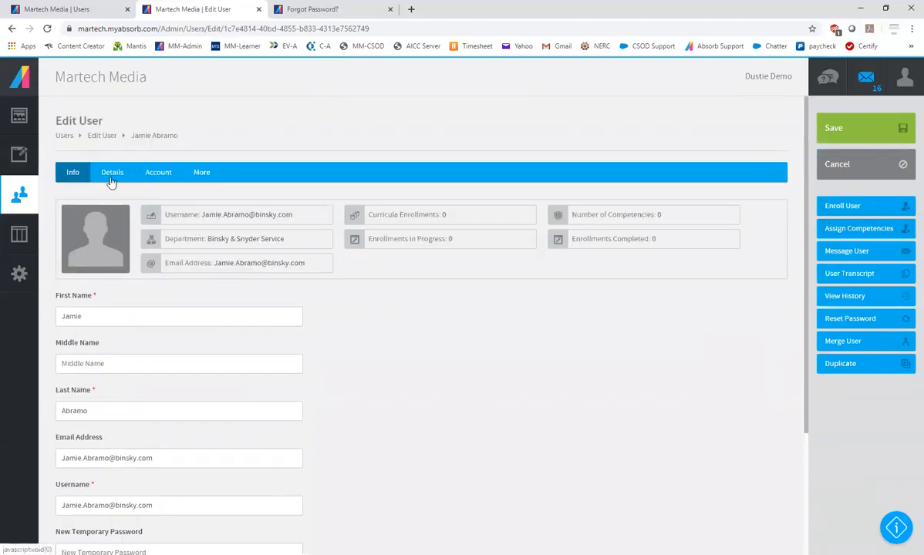
pyautogui.click(112, 177)
pyautogui.scroll(-8, 496, 380)
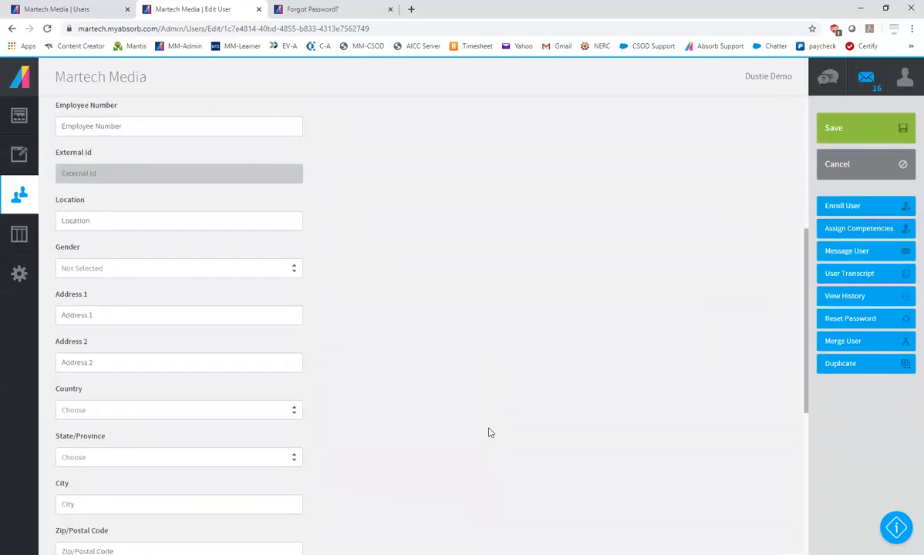
pyautogui.scroll(-1, 488, 435)
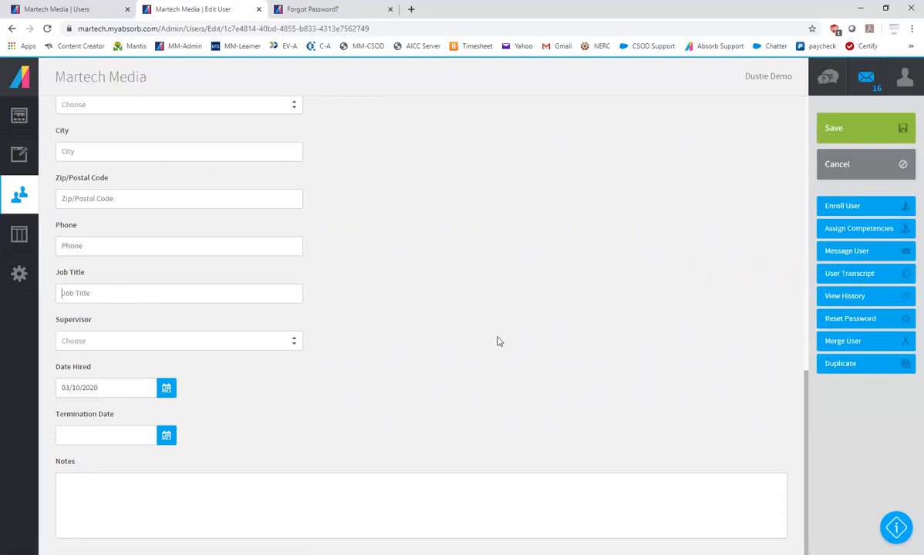
pyautogui.scroll(2, 210, 362)
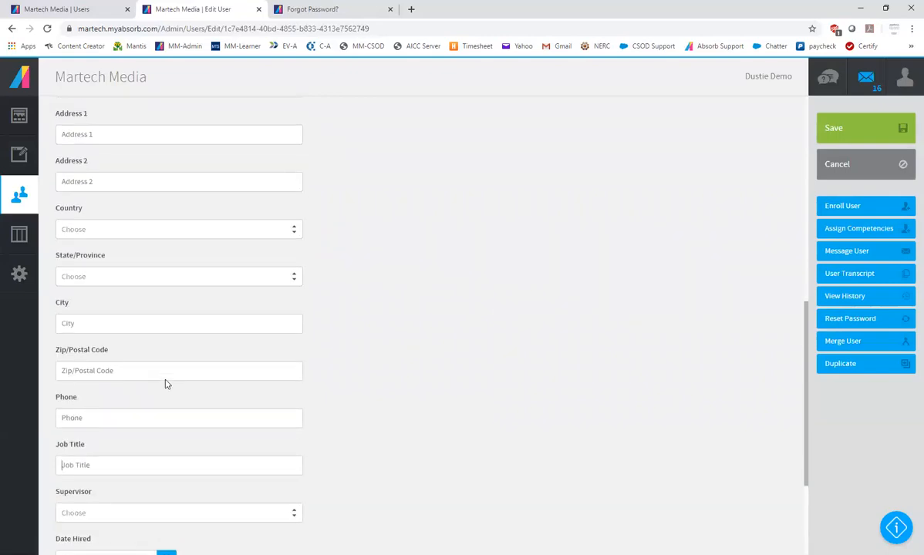
pyautogui.scroll(7, 165, 384)
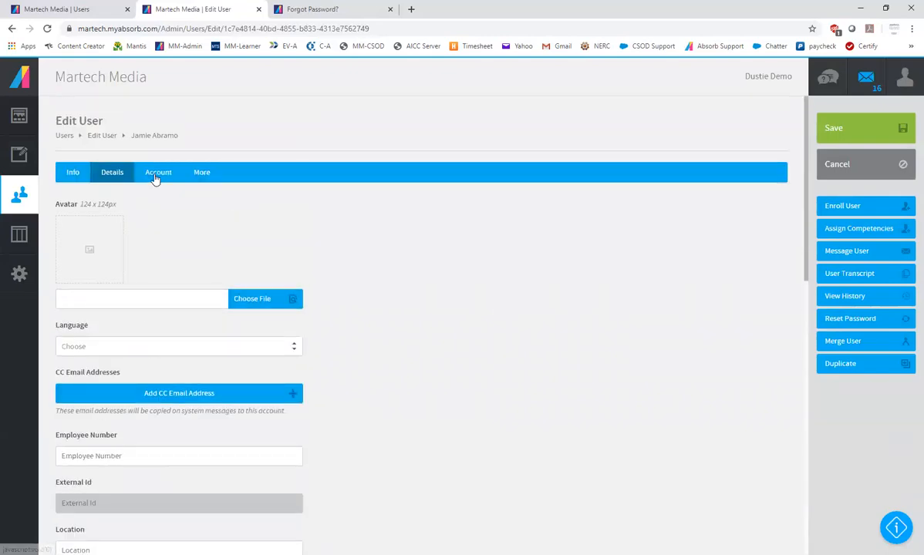
# Look through the user's Account and More fields, including the Division, Position and Dept choices, and leave the profile without saving
pyautogui.click(157, 173)
pyautogui.click(202, 175)
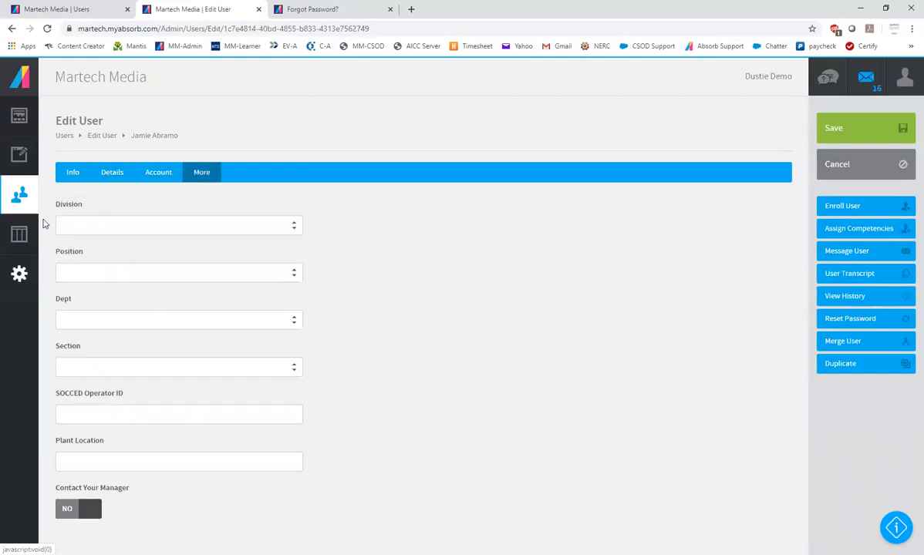
pyautogui.click(101, 225)
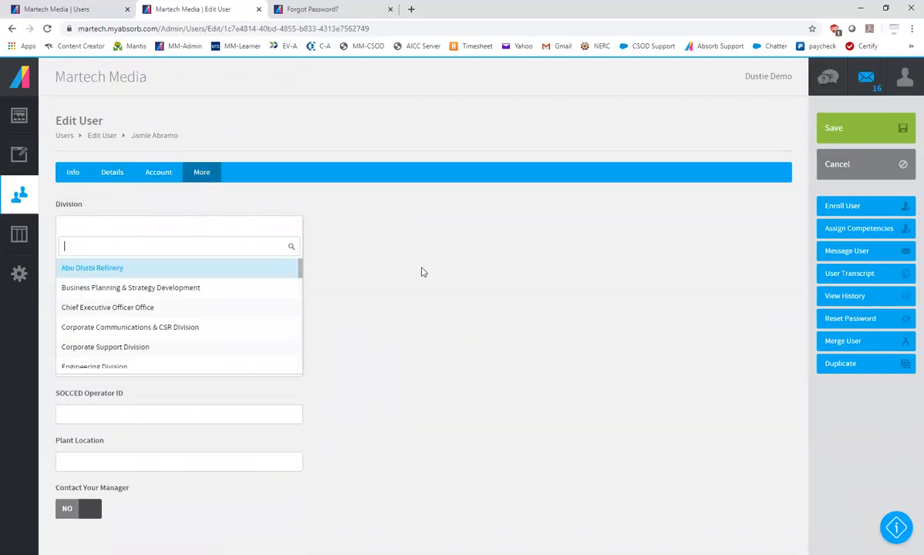
pyautogui.click(400, 271)
pyautogui.click(69, 273)
pyautogui.click(462, 297)
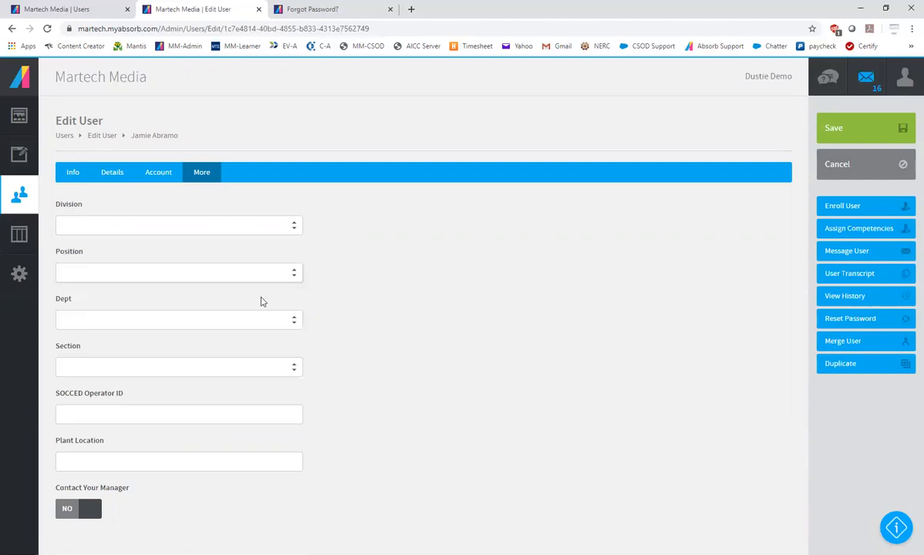
pyautogui.click(68, 319)
pyautogui.click(432, 306)
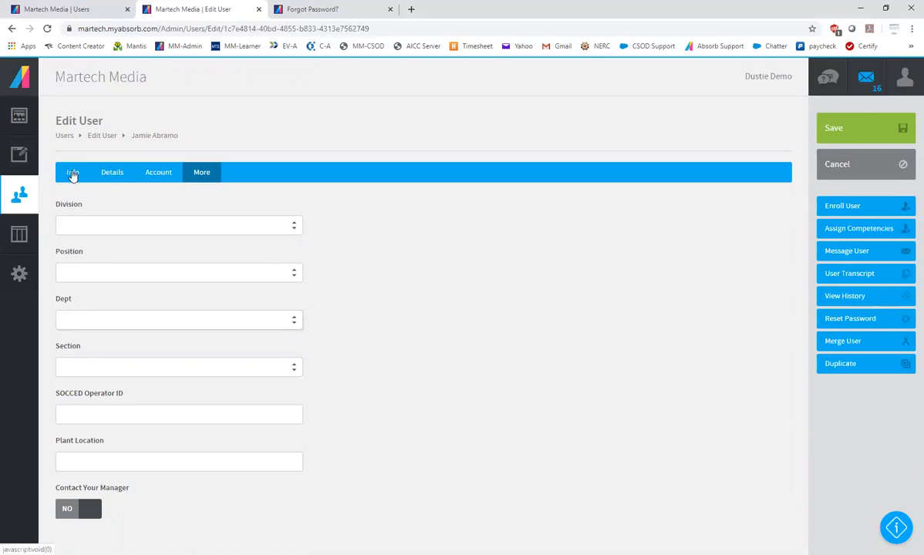
pyautogui.click(858, 163)
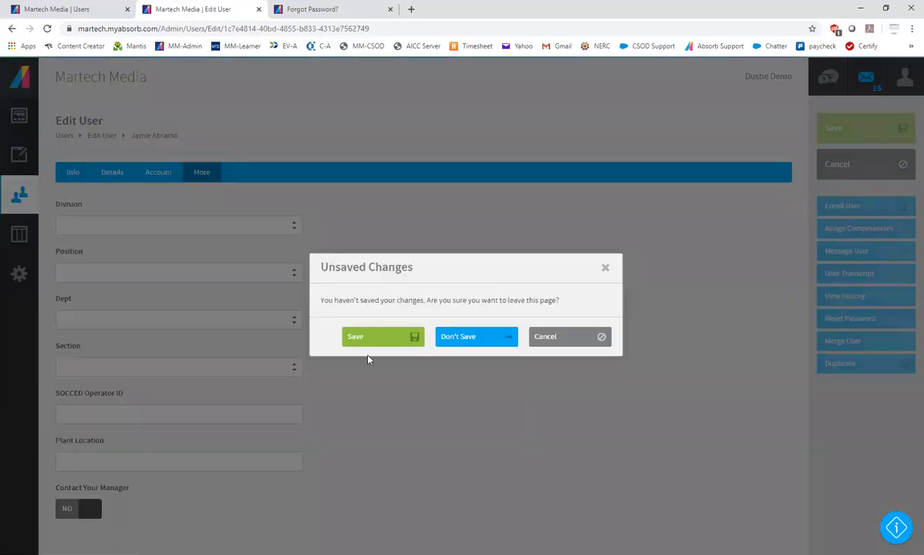
pyautogui.click(454, 340)
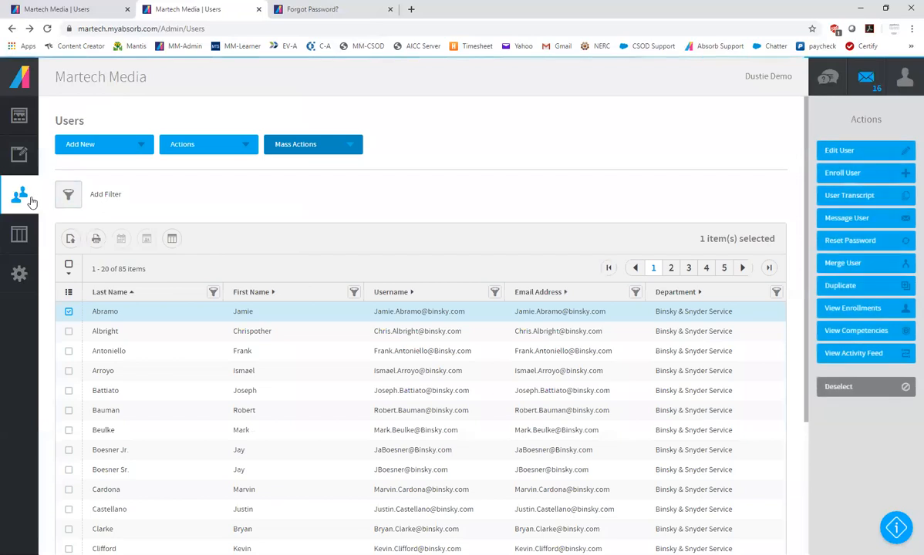
# Start a new department from the Departments list and name it Binsky Snyder - Residential
pyautogui.click(16, 199)
pyautogui.click(67, 150)
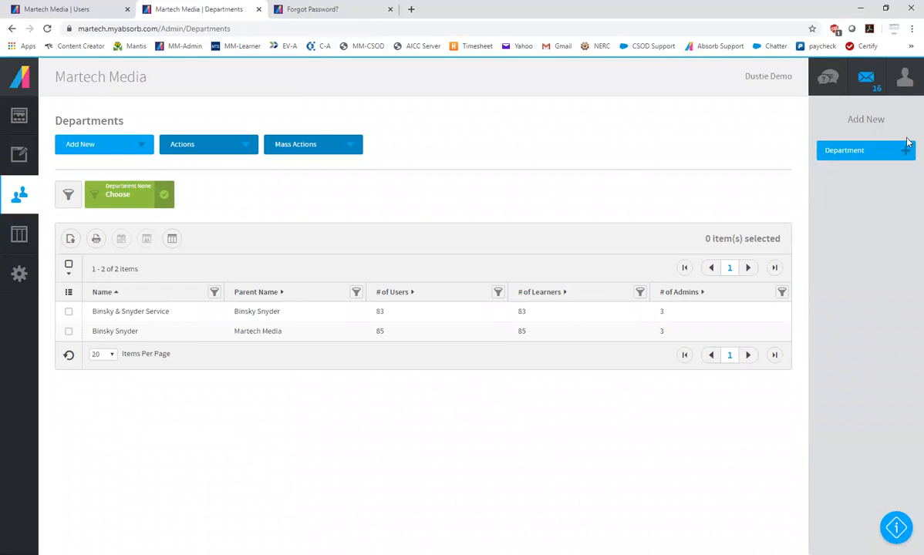
pyautogui.click(870, 153)
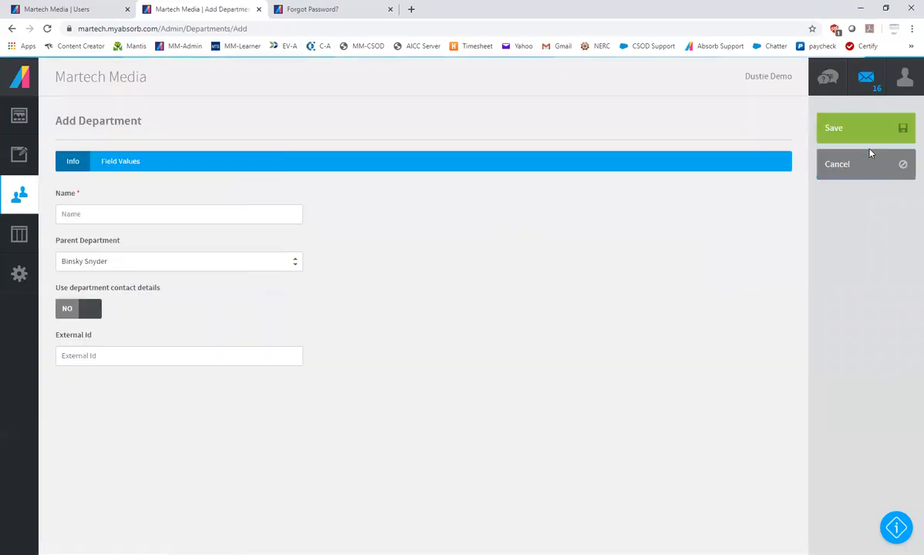
pyautogui.click(106, 213)
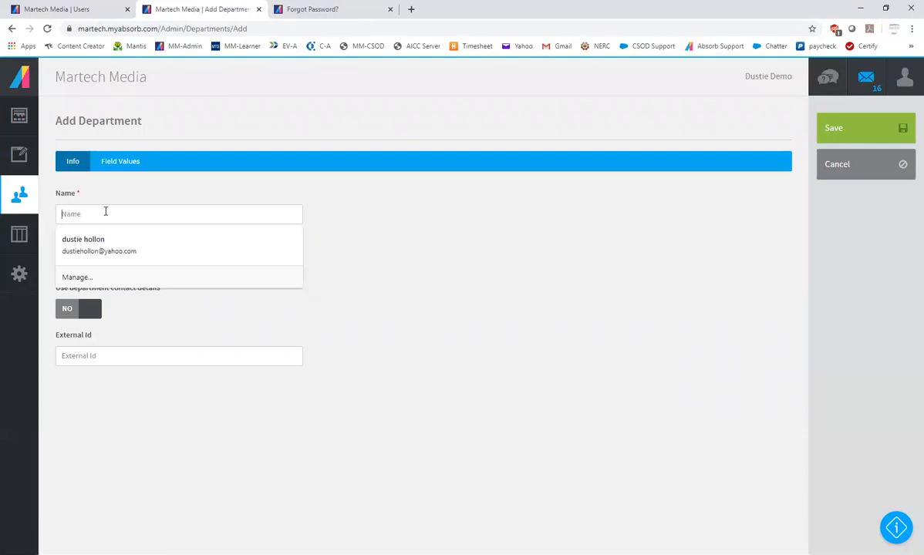
pyautogui.write('Re')
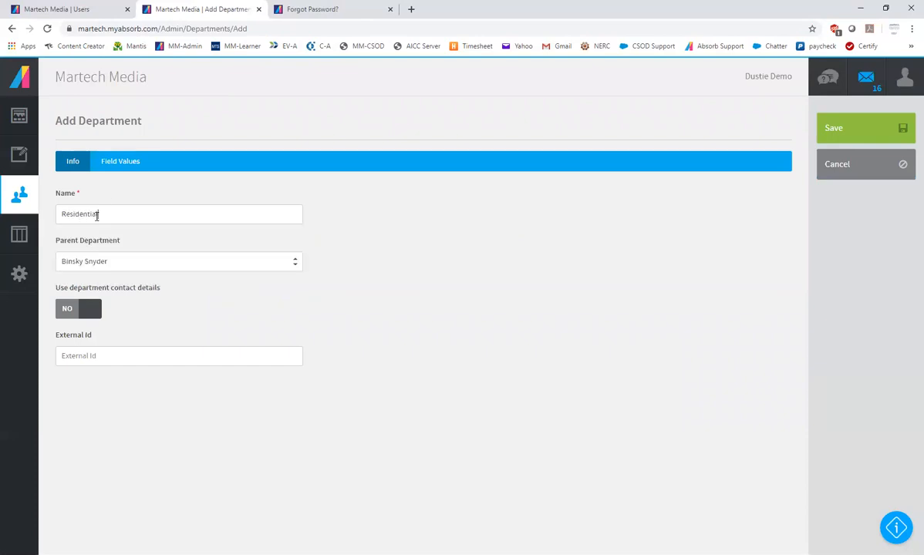
pyautogui.write('sidential')
pyautogui.press('Home')
pyautogui.write('Binsky Snyder -')
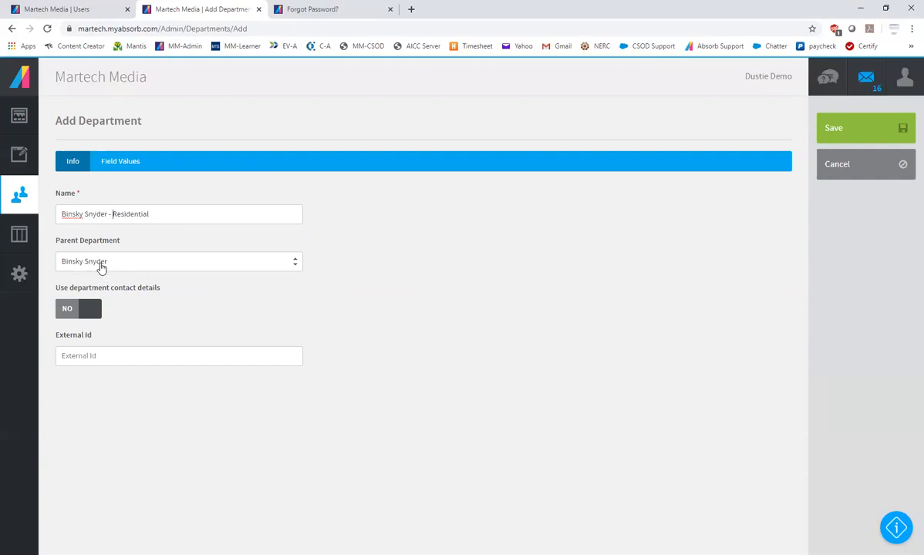
# Keep Binsky Snyder as the parent department and save the new department
pyautogui.click(99, 265)
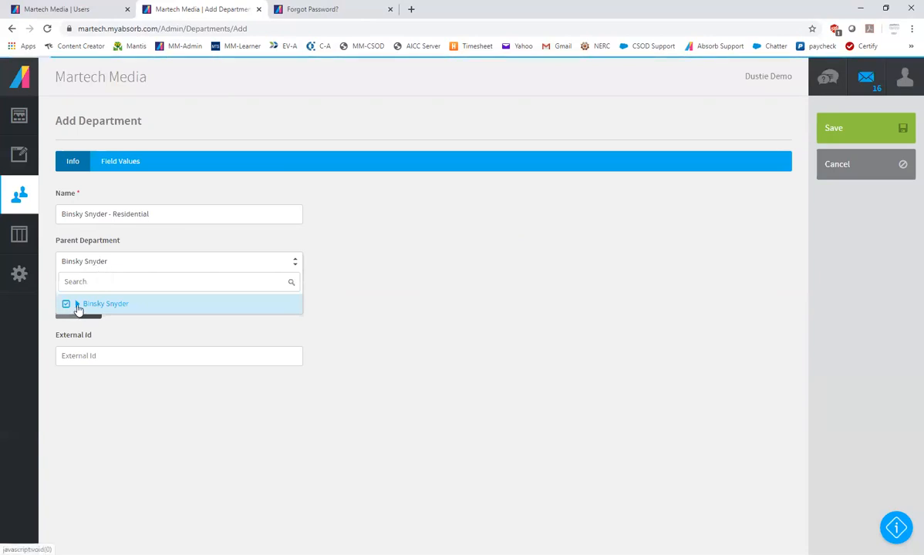
pyautogui.click(78, 306)
pyautogui.click(187, 303)
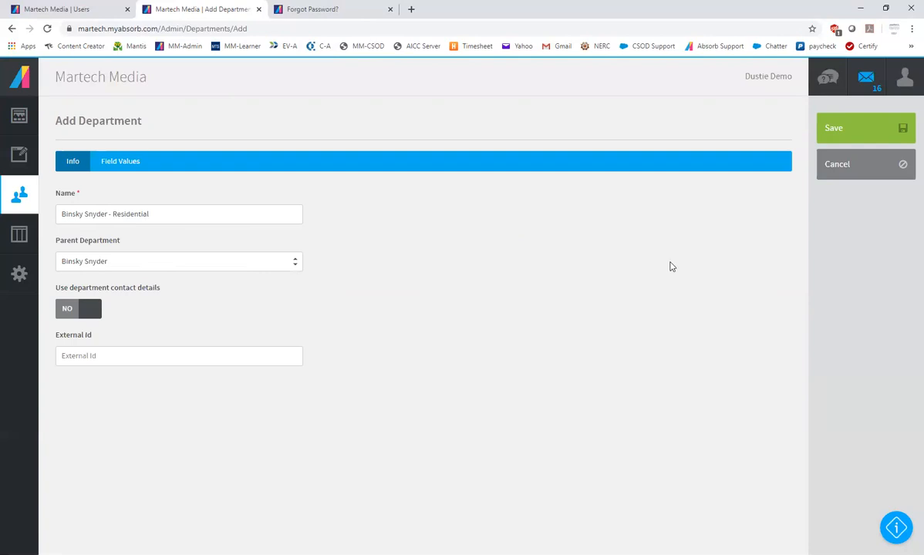
pyautogui.click(864, 128)
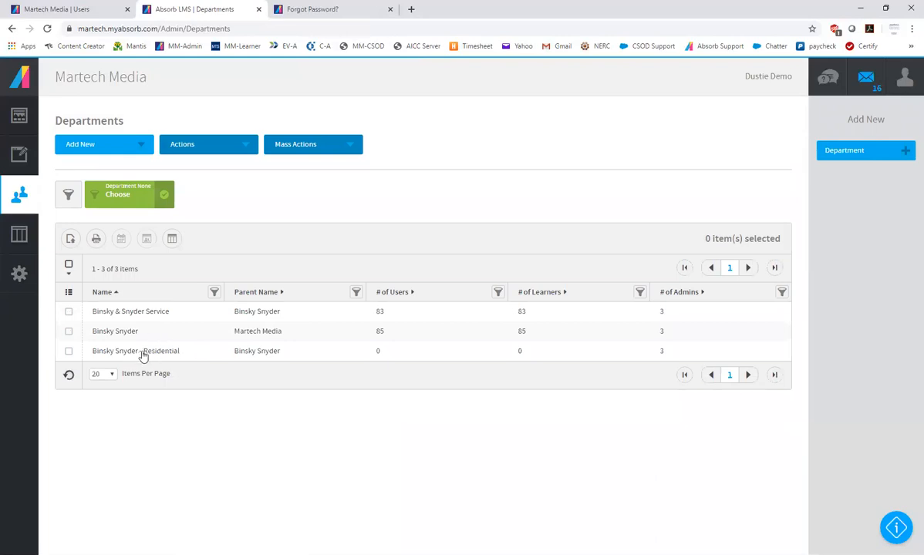
# Reopen the Users list and select the users in the ninth, tenth, eleventh and thirteenth rows
pyautogui.click(16, 199)
pyautogui.click(70, 122)
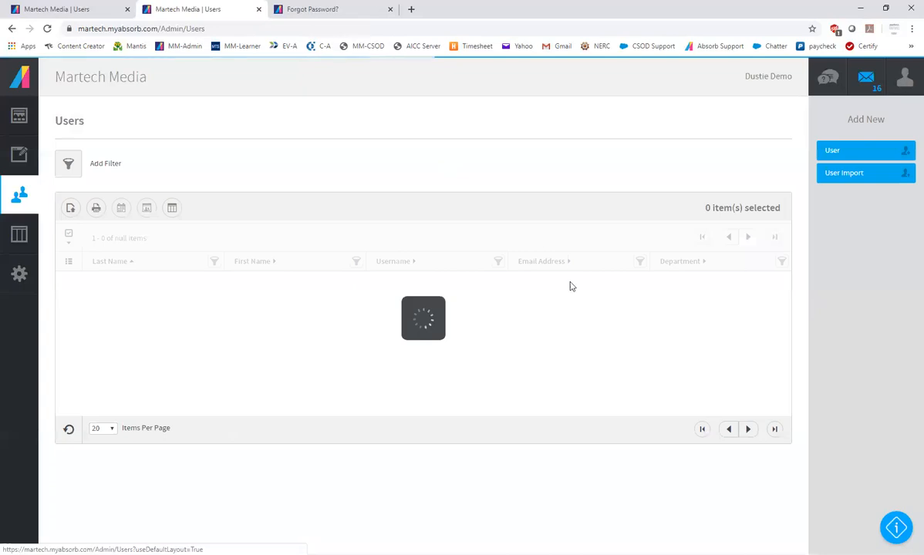
pyautogui.scroll(-2, 162, 412)
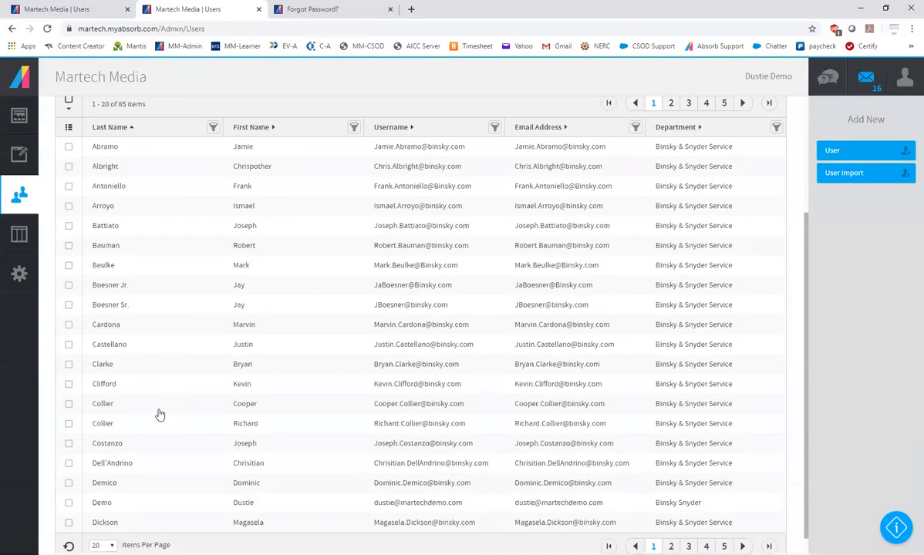
pyautogui.click(68, 304)
pyautogui.click(68, 325)
pyautogui.click(68, 344)
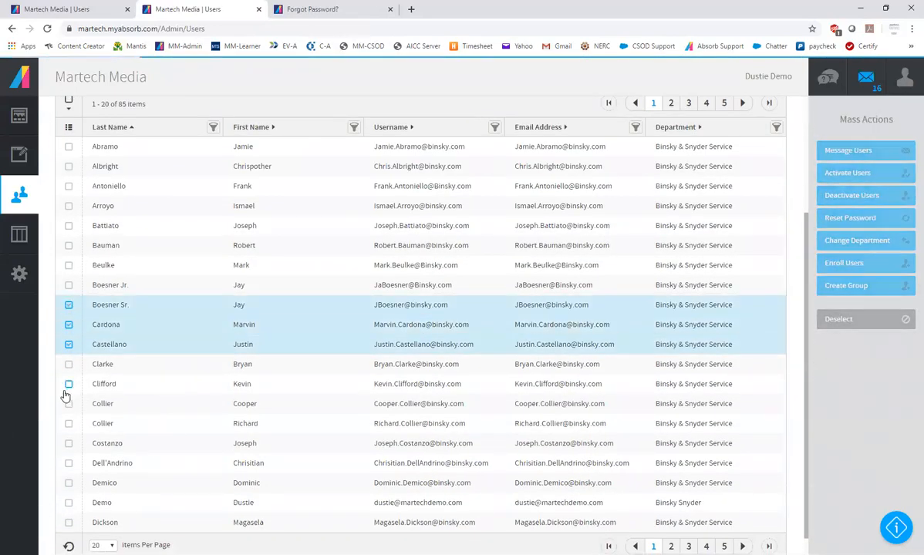
pyautogui.click(69, 384)
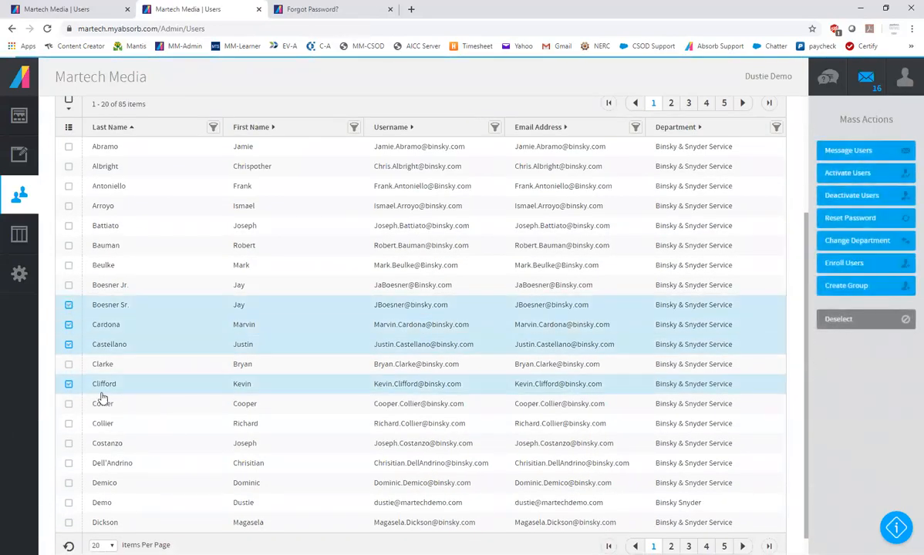
# Choose Binsky Snyder - Residential as the new department for the four selected users, and discard the change
pyautogui.click(855, 242)
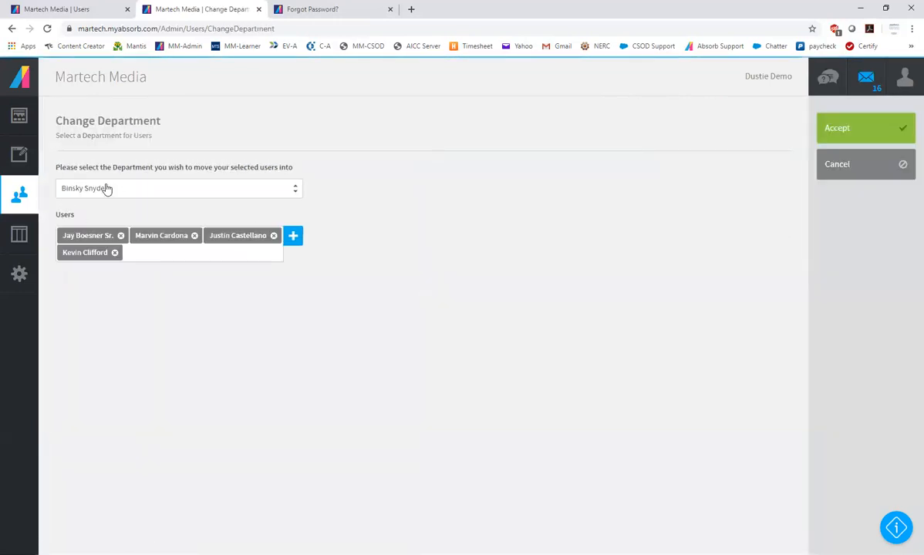
pyautogui.click(107, 190)
pyautogui.click(77, 207)
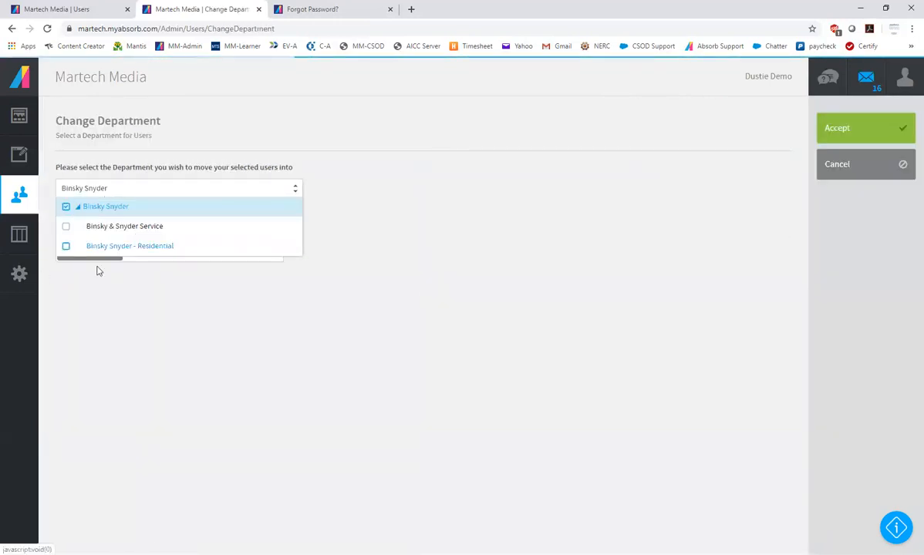
pyautogui.click(117, 246)
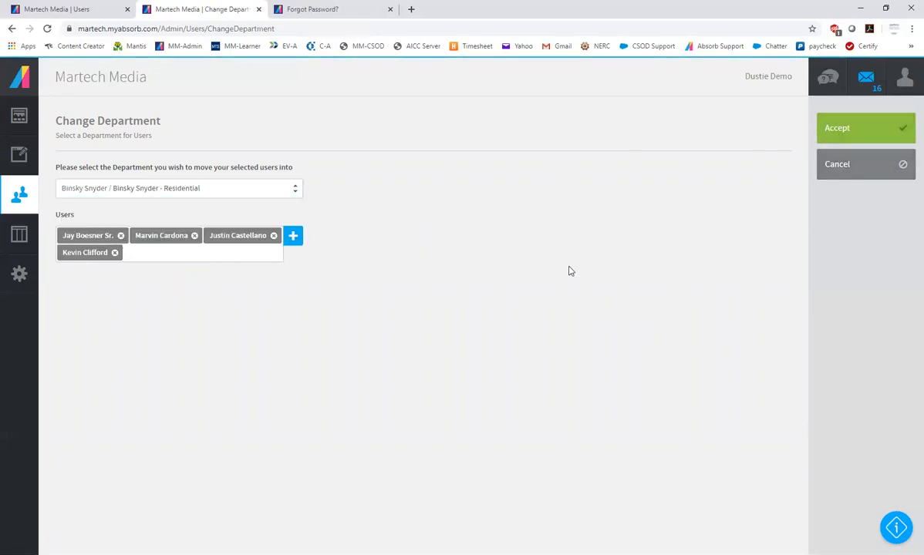
pyautogui.click(855, 170)
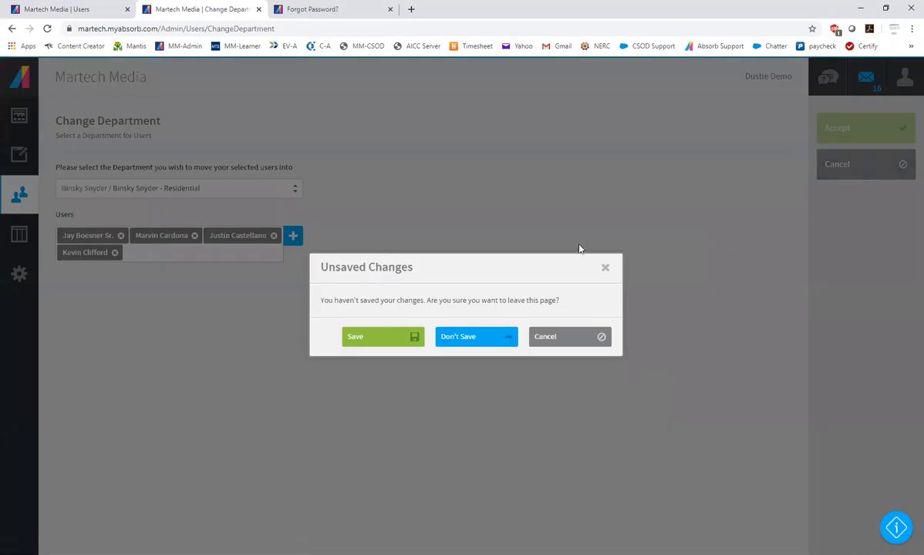
pyautogui.click(461, 339)
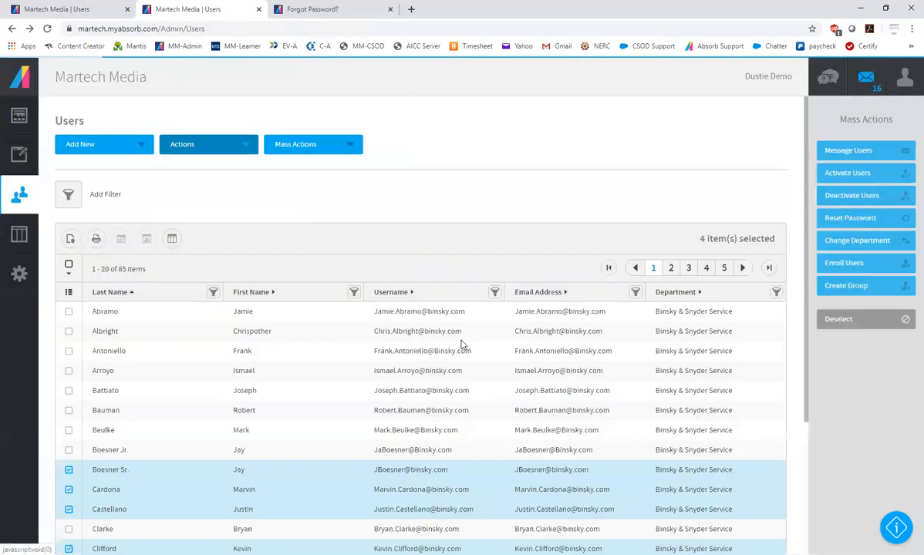
# Start a course enrollment for the four selected users and expand the Binsky Snyder folder in the course selection
pyautogui.scroll(-3, 307, 385)
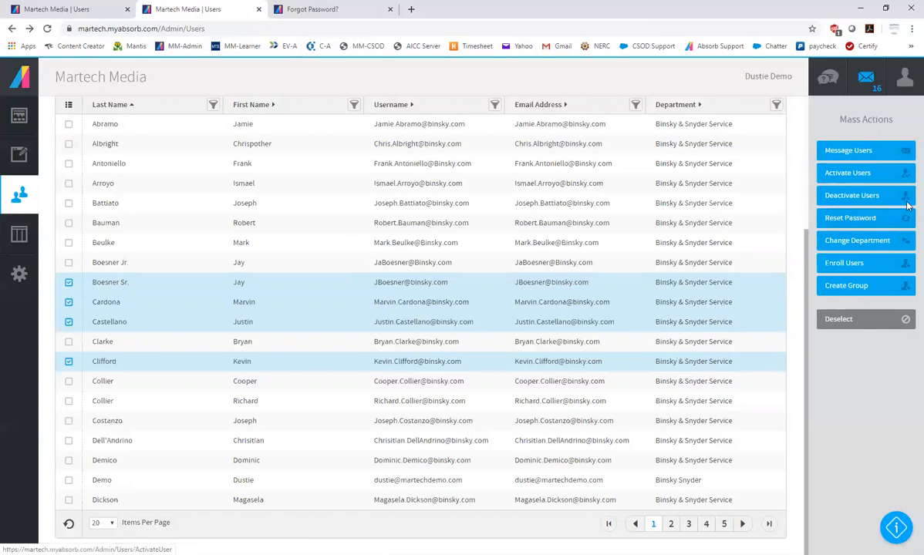
pyautogui.click(847, 265)
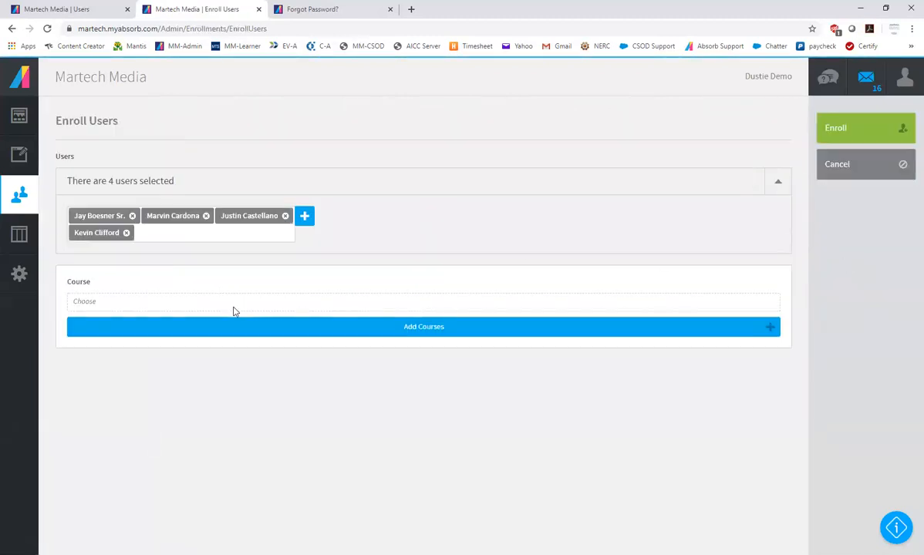
pyautogui.click(413, 328)
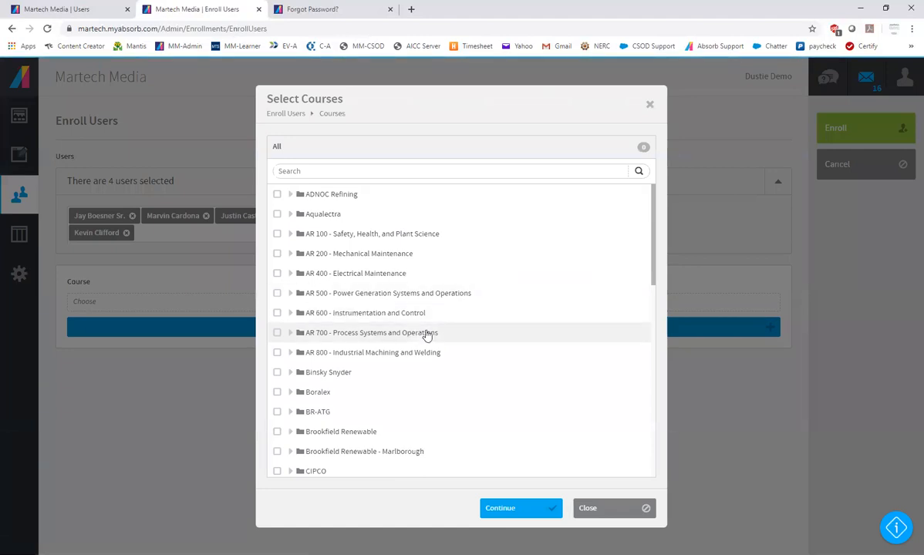
pyautogui.scroll(-3, 435, 349)
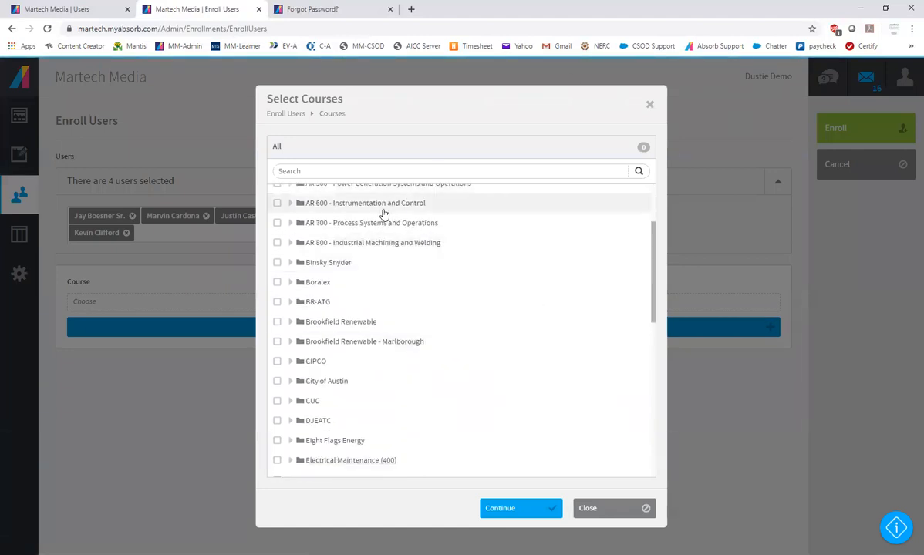
pyautogui.click(289, 263)
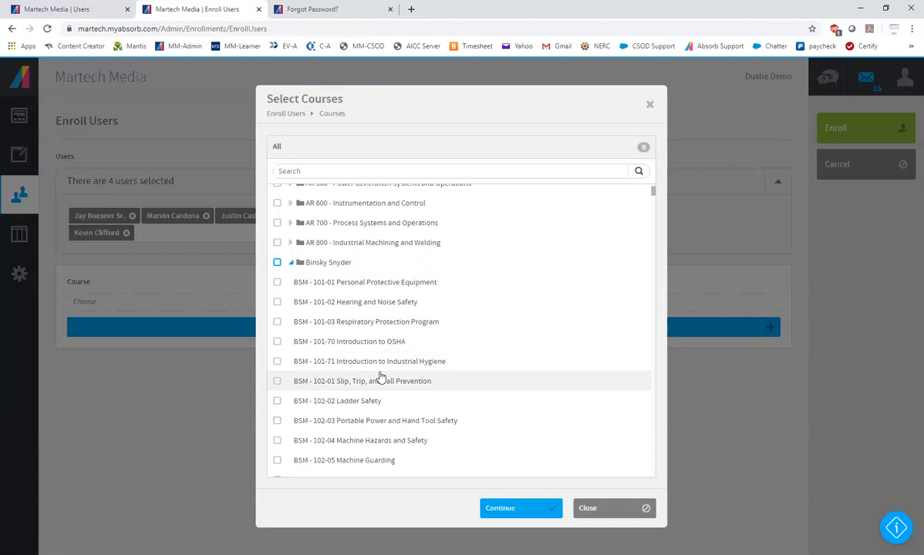
# Add the courses BSM - 101-01, BSM - 101-71, BSM - 102-03 and BSM - 104-01 to the enrollment
pyautogui.click(277, 283)
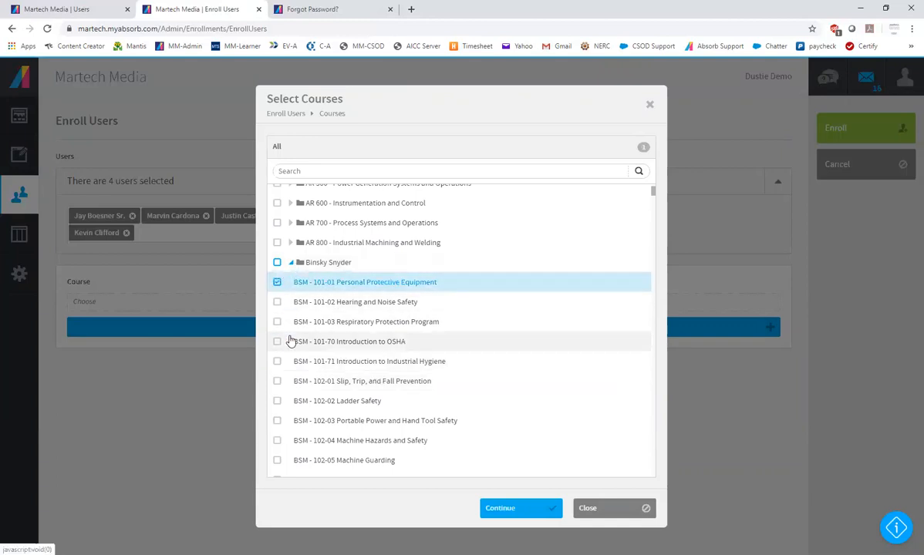
pyautogui.click(278, 361)
pyautogui.click(277, 422)
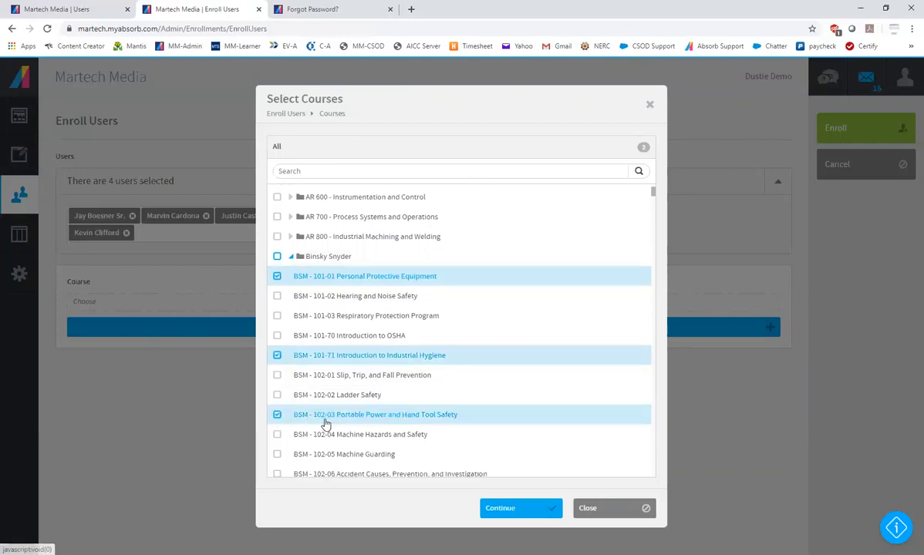
pyautogui.scroll(-4, 283, 401)
pyautogui.click(278, 383)
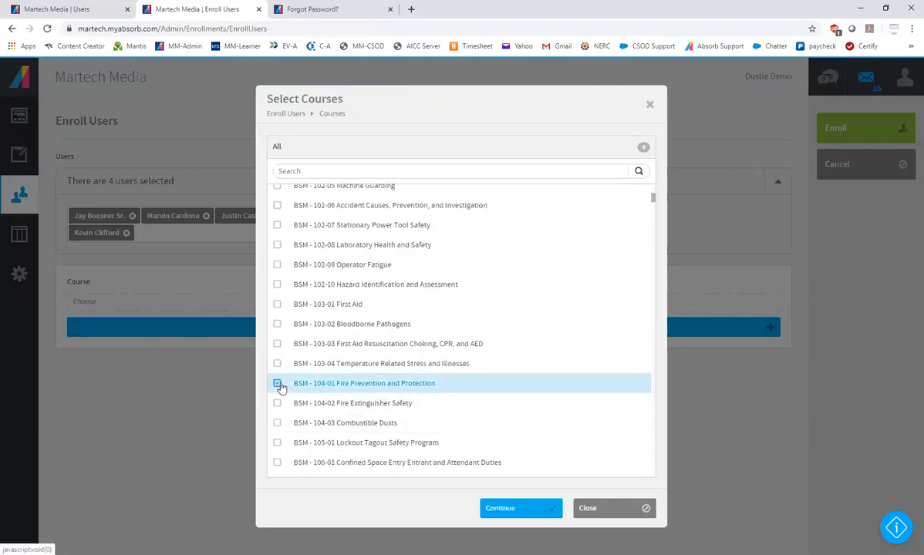
pyautogui.click(518, 511)
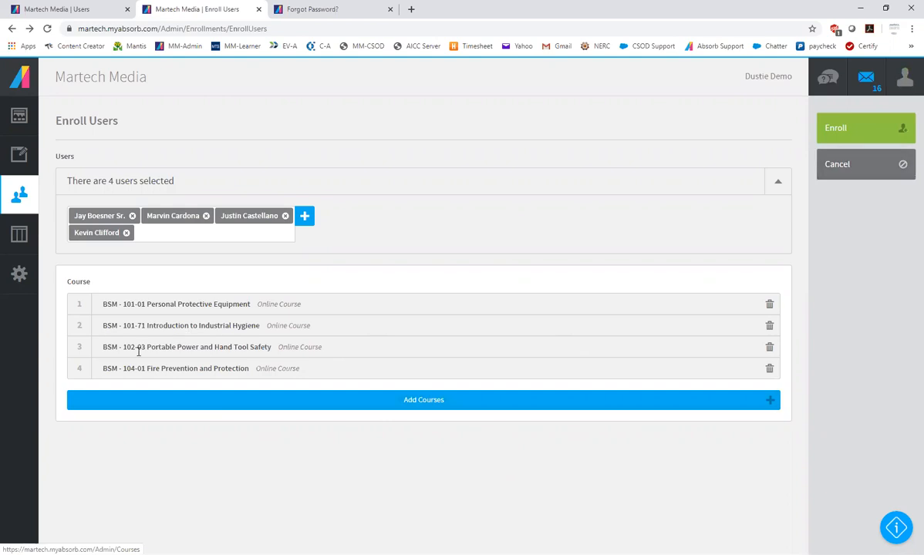
# Search the course selection for fire, add BSM - 104-02 Fire Extinguisher Safety, and discard the enrollment
pyautogui.click(484, 400)
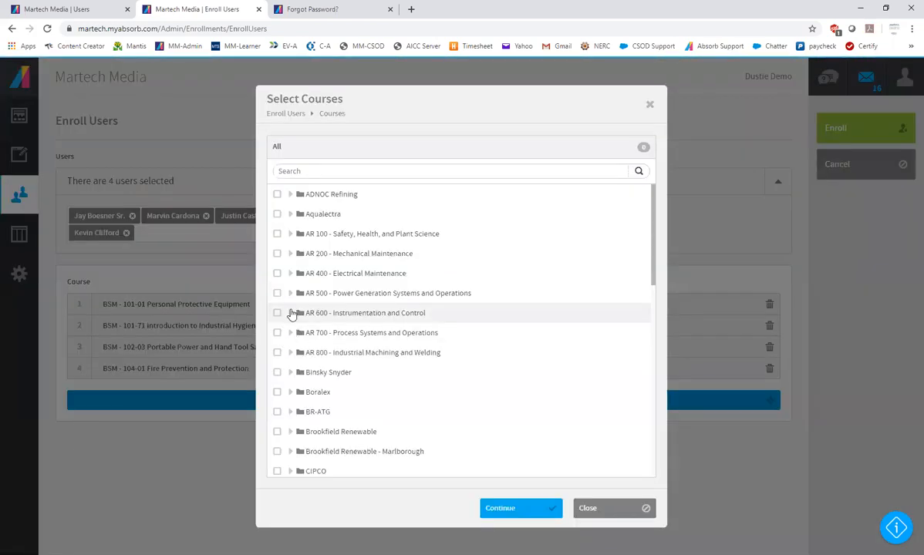
pyautogui.click(343, 171)
pyautogui.write('fire')
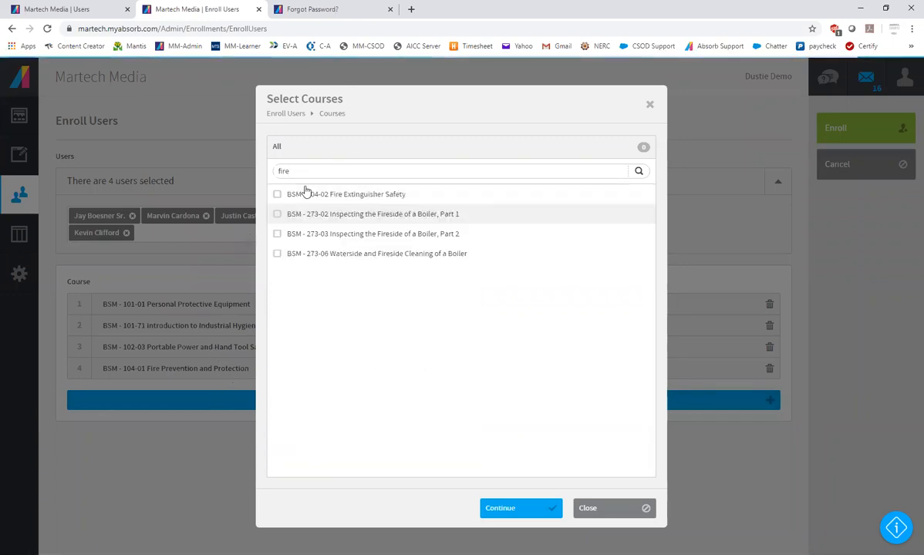
pyautogui.click(277, 196)
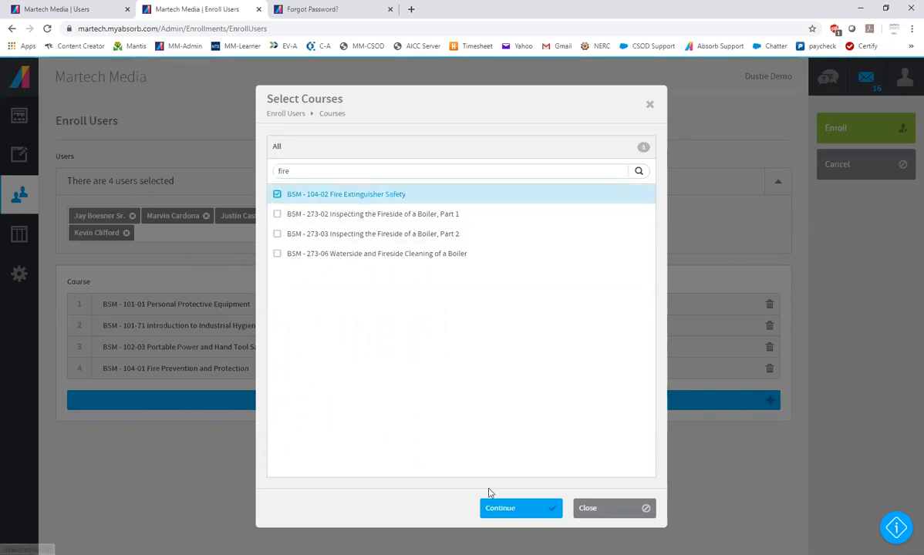
pyautogui.click(505, 510)
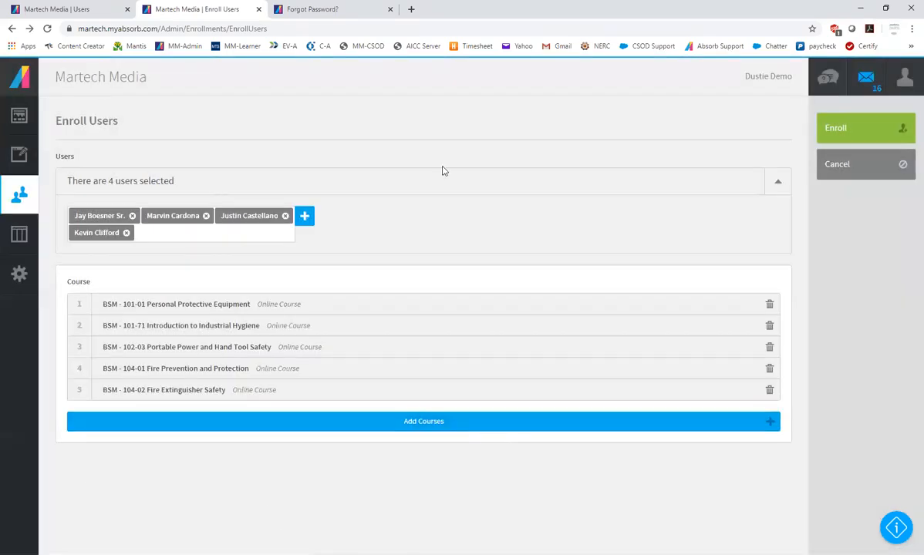
pyautogui.click(858, 176)
pyautogui.click(472, 336)
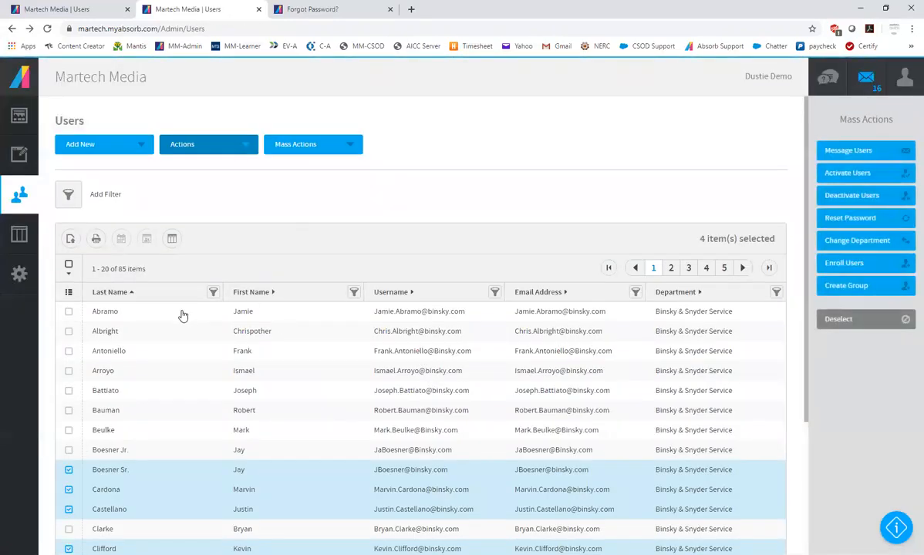
# Open the user in the first row for editing and review the Info fields, including the temporary password fields
pyautogui.click(182, 313)
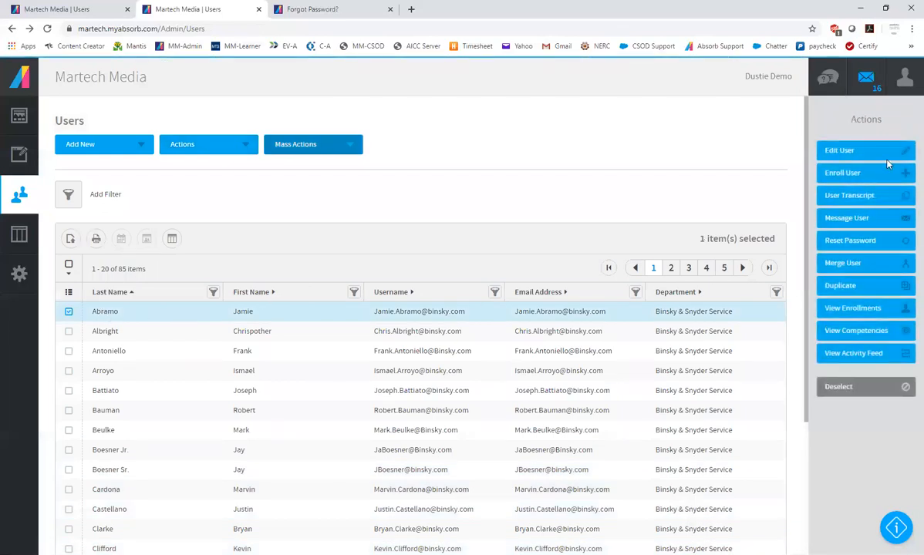
pyautogui.click(863, 152)
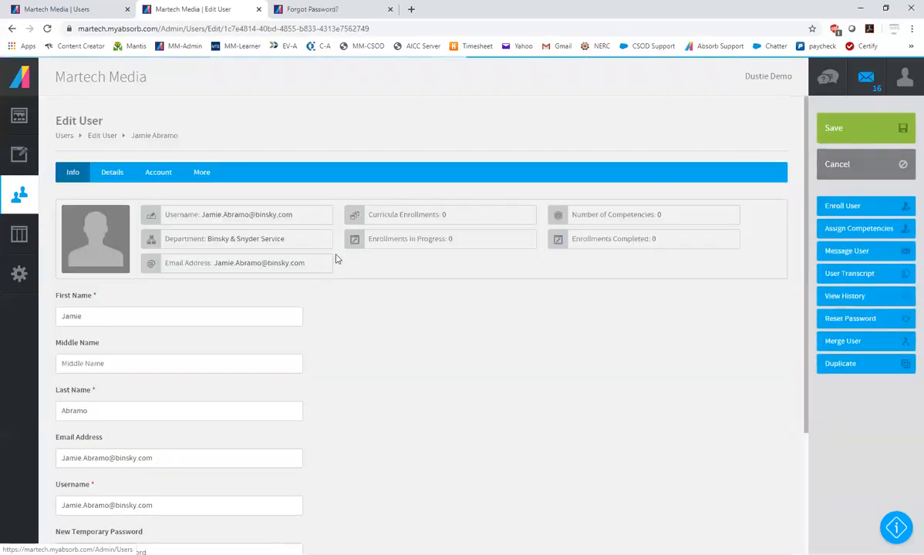
pyautogui.scroll(-2, 470, 461)
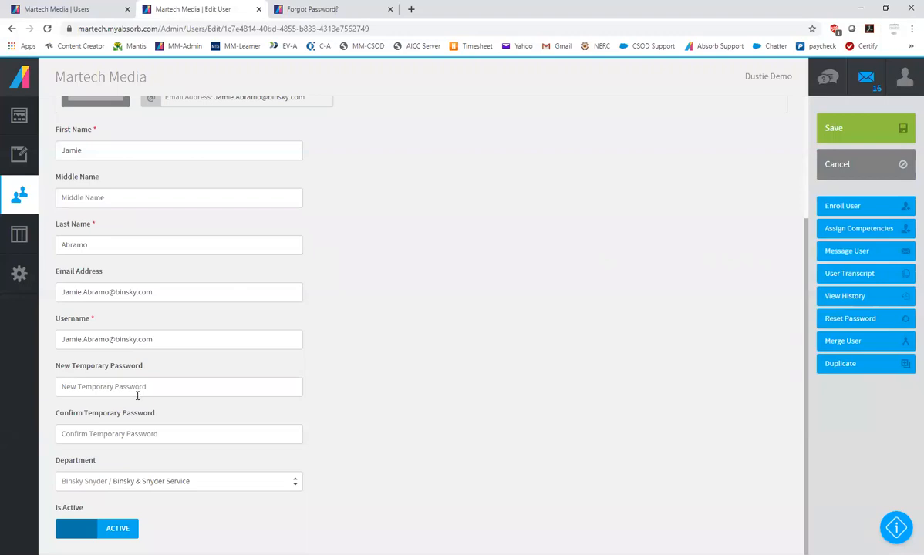
pyautogui.click(160, 386)
pyautogui.click(149, 432)
pyautogui.click(431, 370)
pyautogui.scroll(4, 628, 339)
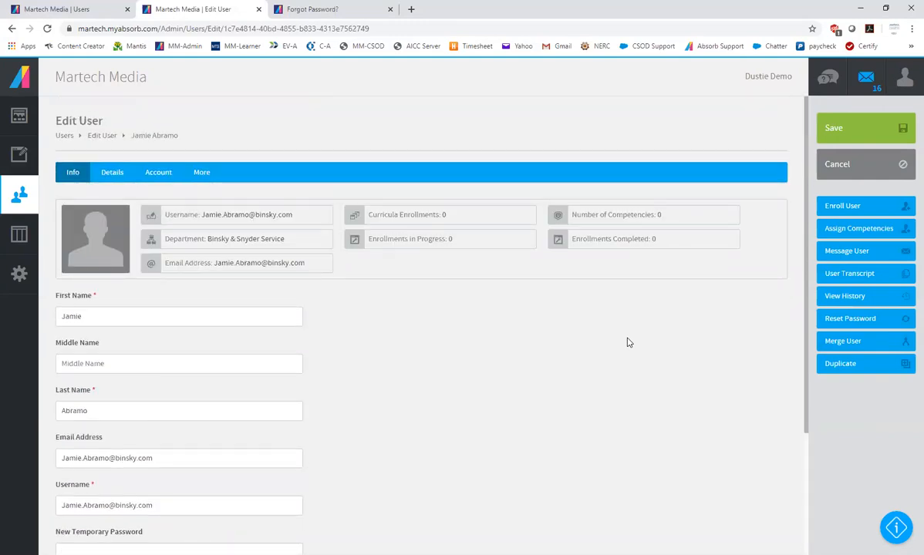
# Review the user's Details and Account settings, and leave the user record without saving
pyautogui.click(113, 173)
pyautogui.scroll(-4, 437, 386)
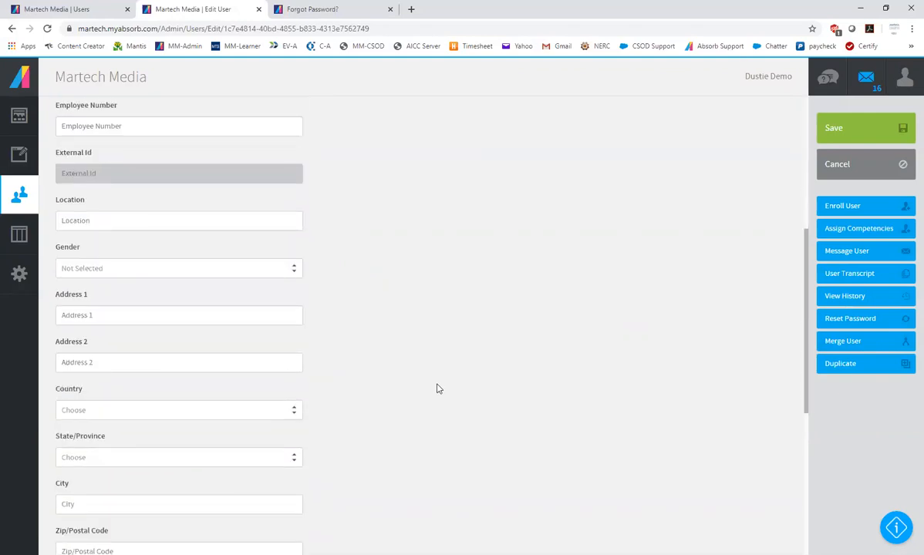
pyautogui.scroll(-2, 438, 388)
pyautogui.scroll(6, 440, 388)
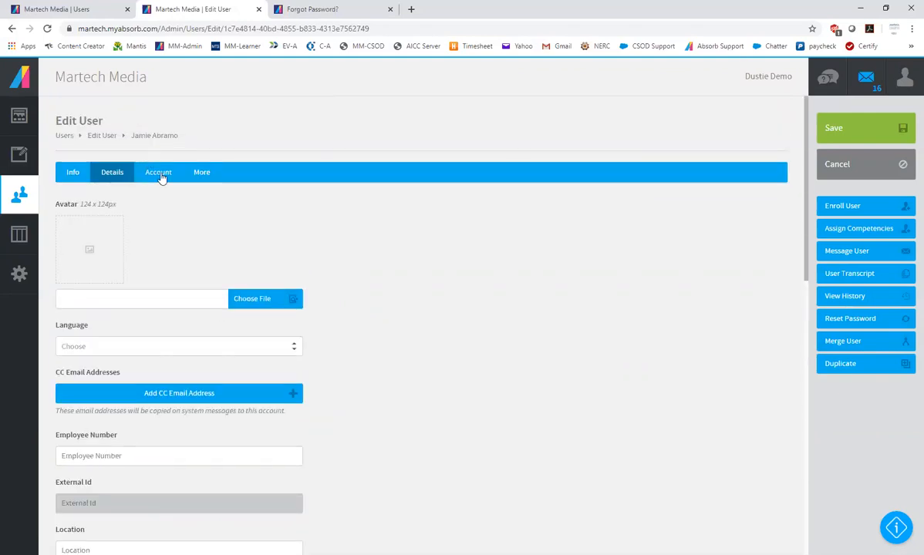
pyautogui.click(158, 173)
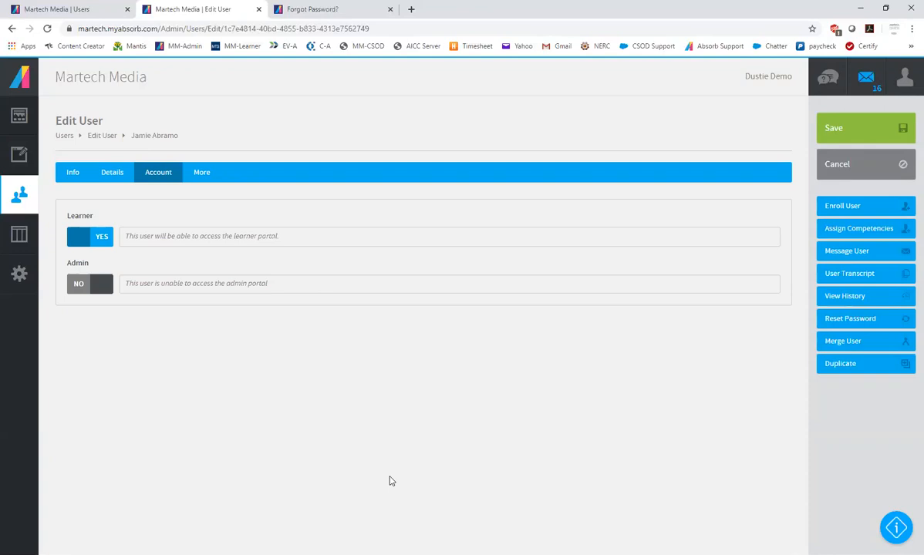
pyautogui.click(864, 165)
pyautogui.click(476, 344)
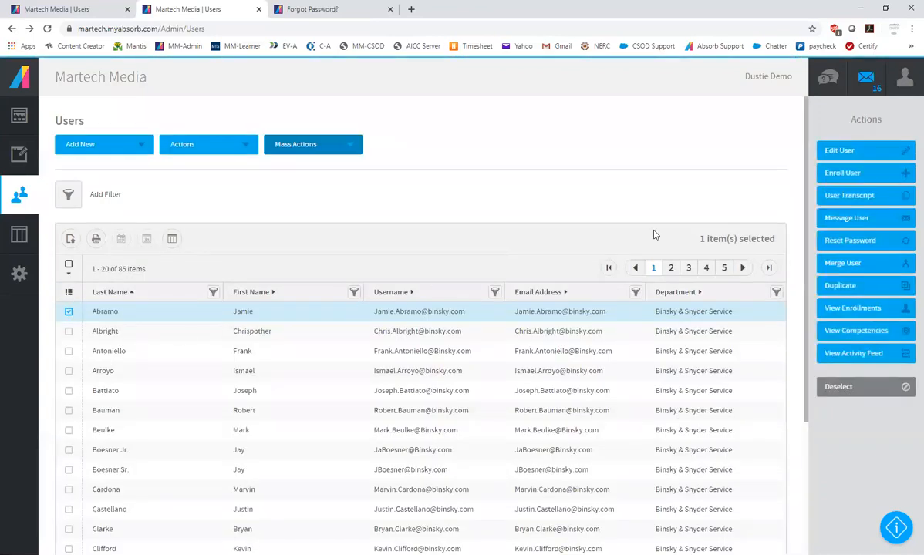
# Add the users in the fourth, fifth and sixth rows to the selection and start a password reset message for them
pyautogui.click(68, 411)
pyautogui.click(69, 390)
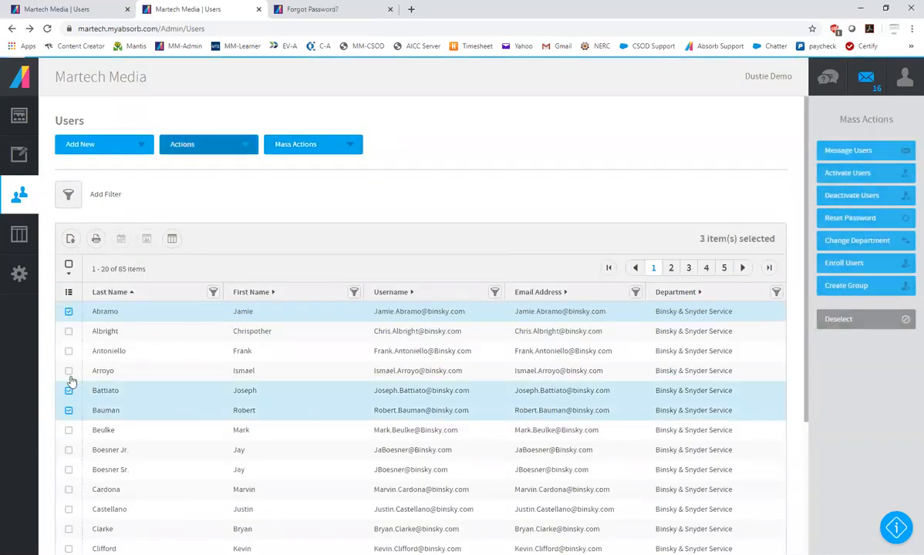
pyautogui.click(68, 370)
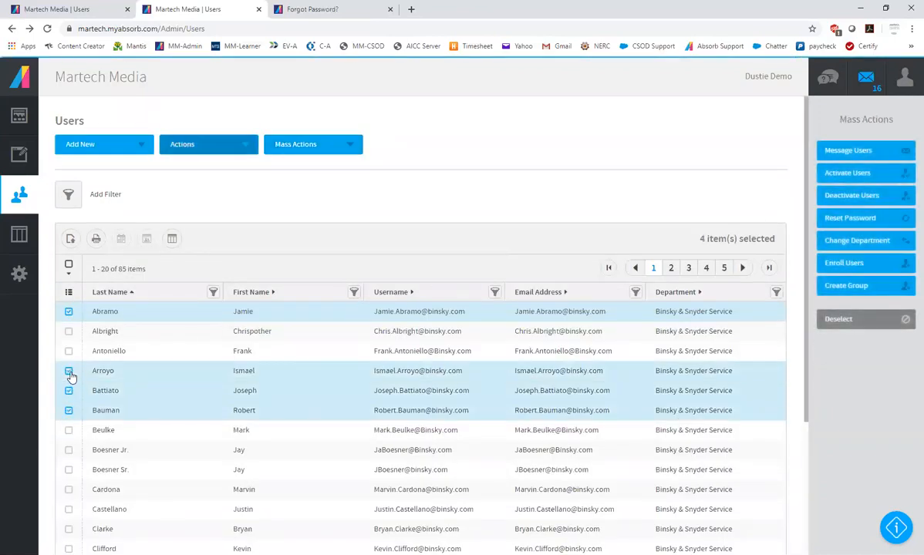
pyautogui.click(849, 219)
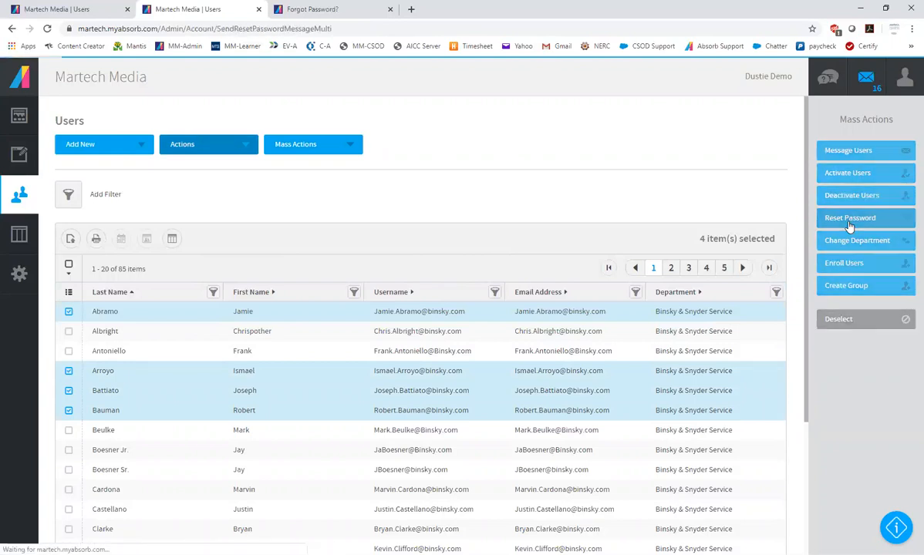
# Switch the message type to Send New User Message and review its body text down to the signature
pyautogui.scroll(-1, 411, 389)
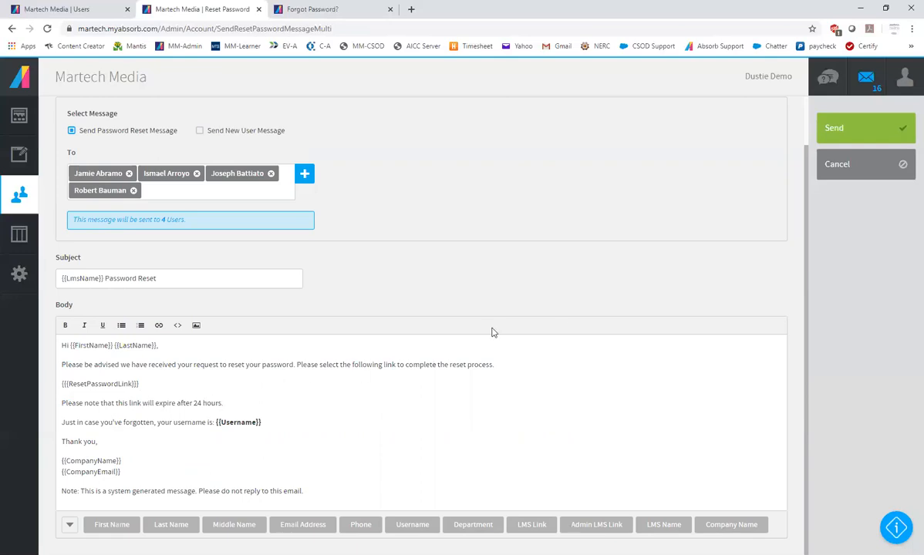
pyautogui.click(199, 131)
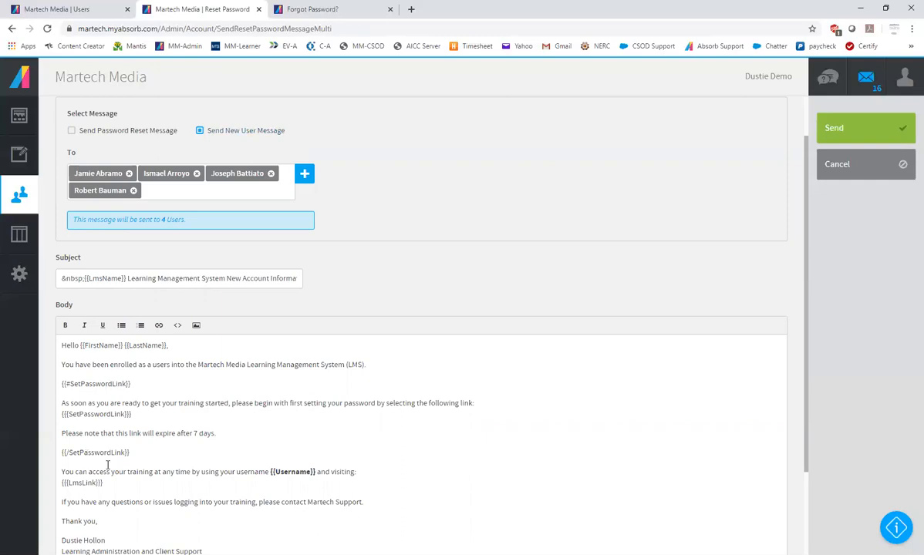
pyautogui.scroll(-2, 239, 406)
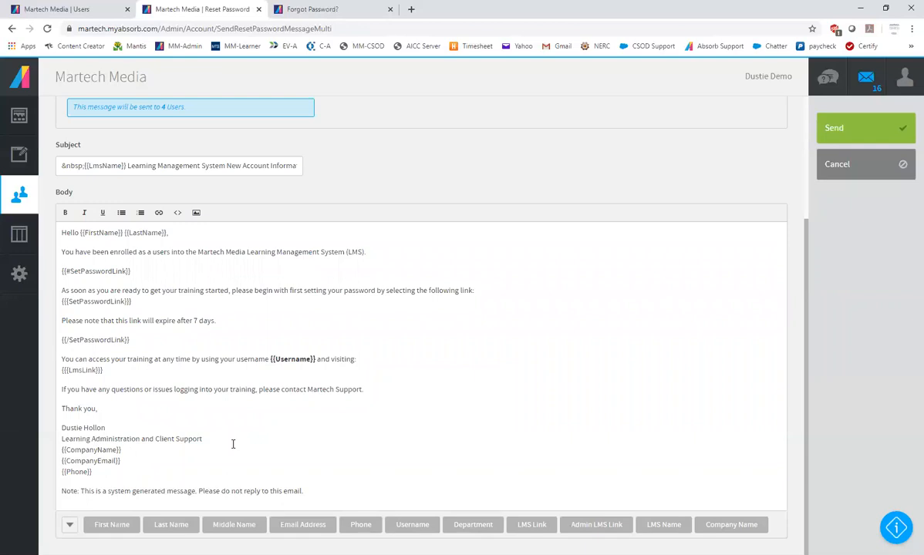
pyautogui.click(153, 370)
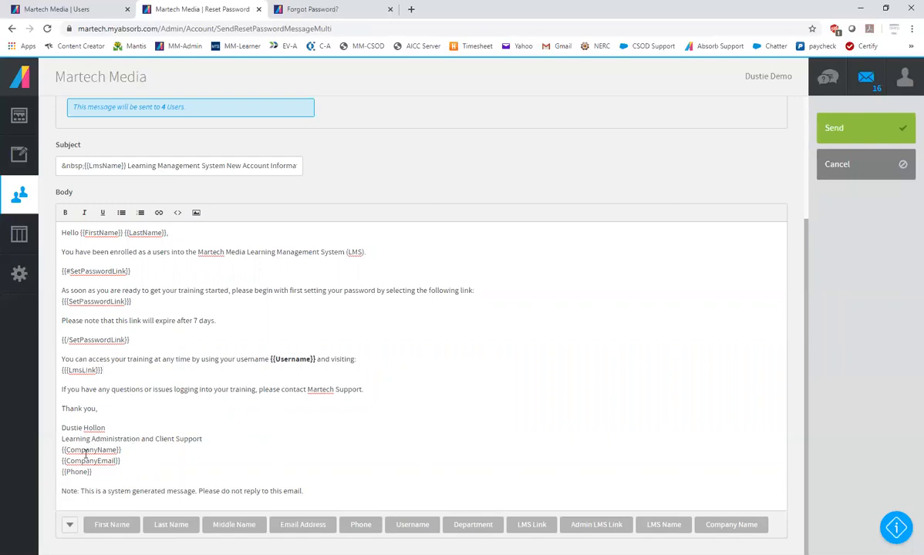
# Try replacing the {{CompanyEmail}} placeholder in the message signature with myemail@, and cancel the message without sending
pyautogui.moveTo(121, 461); pyautogui.dragTo(63, 463)
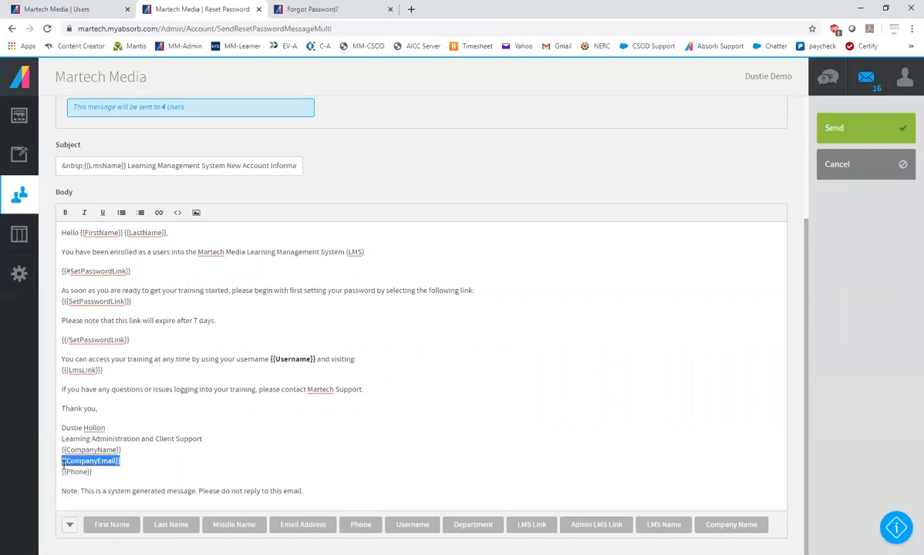
pyautogui.press('BackSpace')
pyautogui.write('myemail@#')
pyautogui.press('BackSpace')
pyautogui.press('BackSpace')
pyautogui.press('BackSpace')
pyautogui.press('BackSpace')
pyautogui.press('BackSpace')
pyautogui.press('BackSpace')
pyautogui.press('BackSpace')
pyautogui.write('yemaiol@')
pyautogui.press('BackSpace')
pyautogui.press('BackSpace')
pyautogui.press('BackSpace')
pyautogui.press('BackSpace')
pyautogui.press('BackSpace')
pyautogui.write('maio')
pyautogui.press('BackSpace')
pyautogui.press('BackSpace')
pyautogui.press('BackSpace')
pyautogui.press('BackSpace')
pyautogui.write('nail@')
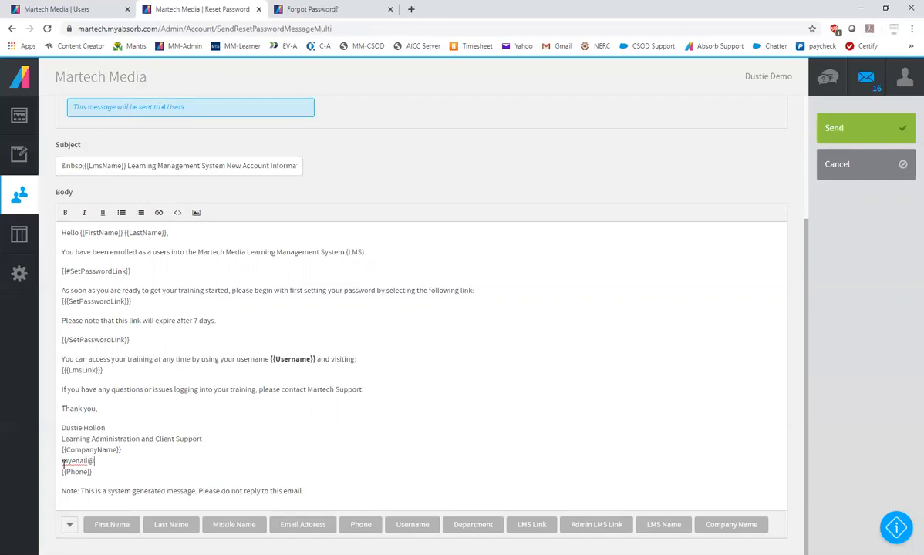
pyautogui.press('BackSpace')
pyautogui.press('BackSpace')
pyautogui.press('BackSpace')
pyautogui.press('BackSpace')
pyautogui.press('BackSpace')
pyautogui.press('BackSpace')
pyautogui.press('BackSpace')
pyautogui.press('BackSpace')
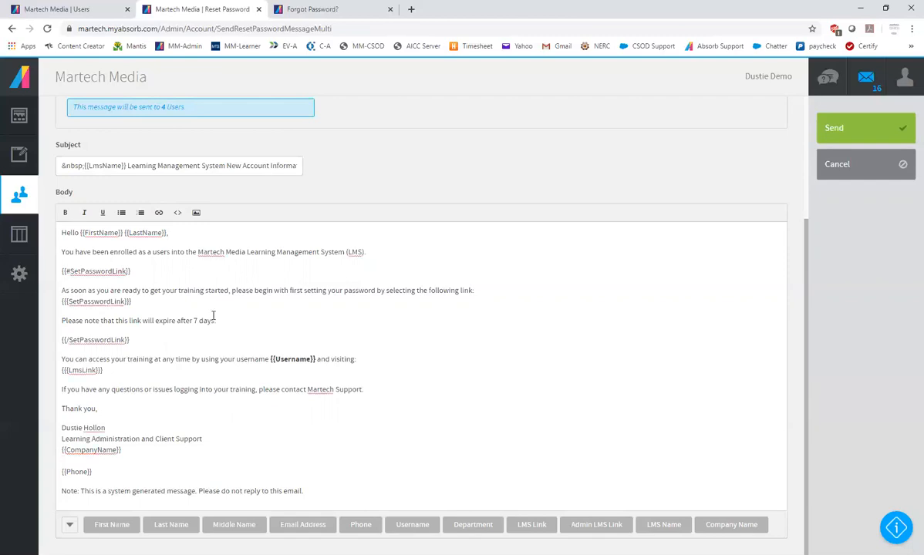
pyautogui.scroll(2, 378, 246)
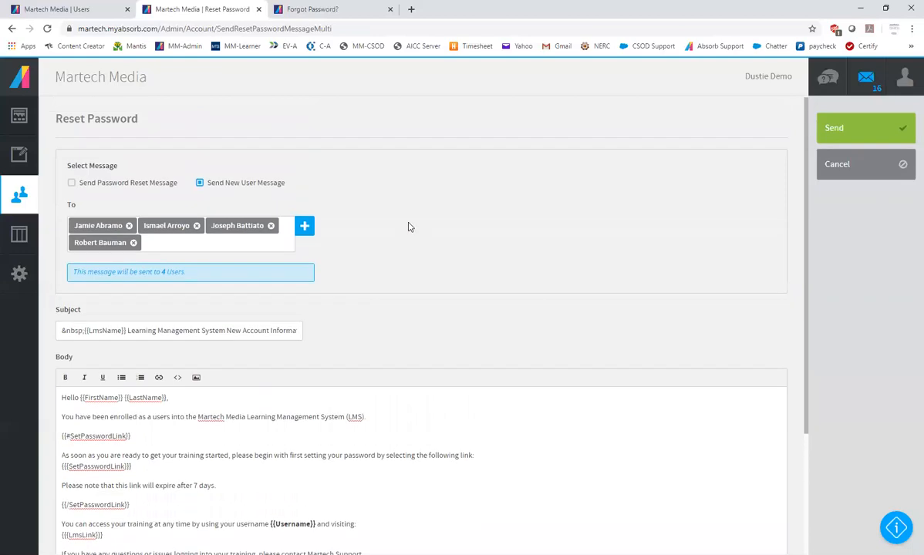
pyautogui.click(861, 165)
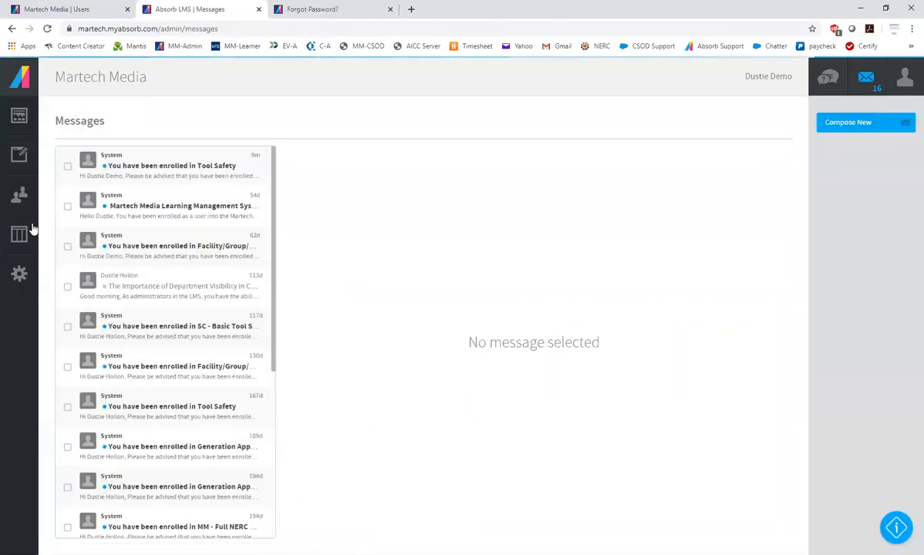
# Reopen the Users list and show 1000 items per page
pyautogui.click(19, 154)
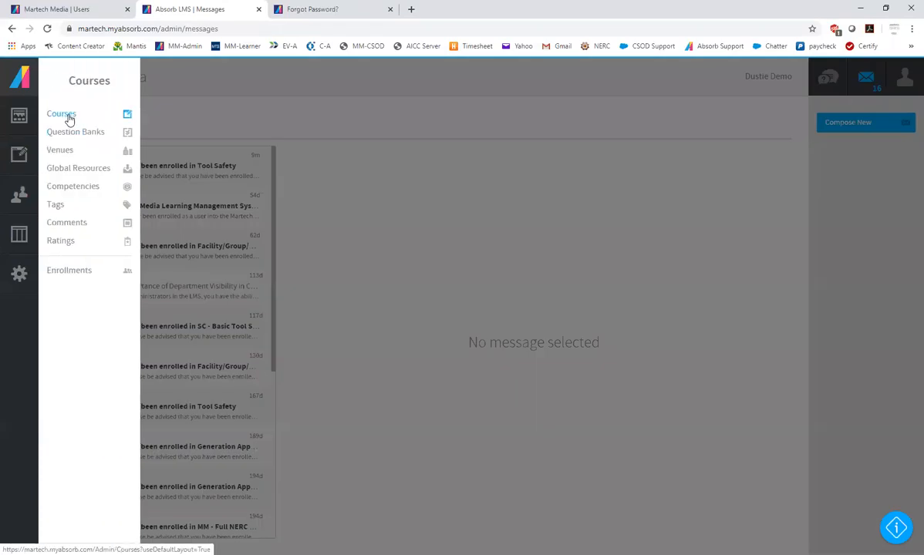
pyautogui.click(20, 194)
pyautogui.click(59, 115)
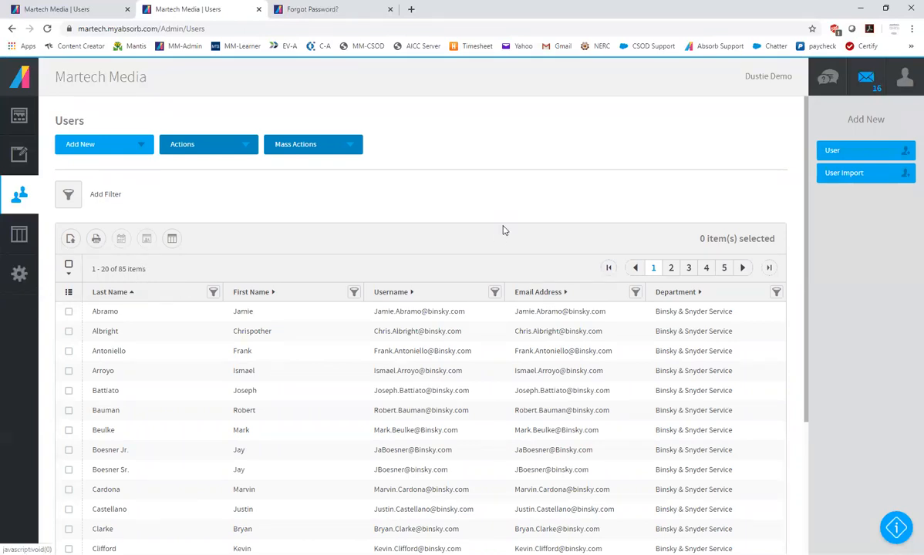
pyautogui.scroll(-2, 497, 238)
pyautogui.scroll(-2, 497, 238)
pyautogui.click(102, 522)
pyautogui.click(97, 493)
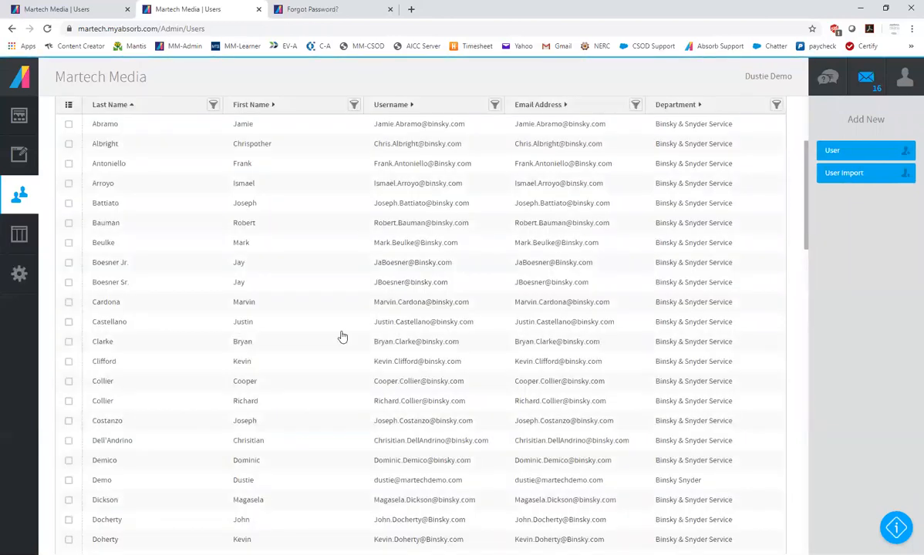
# Select all users on the page and check the selection down to the end of the list
pyautogui.scroll(3, 340, 336)
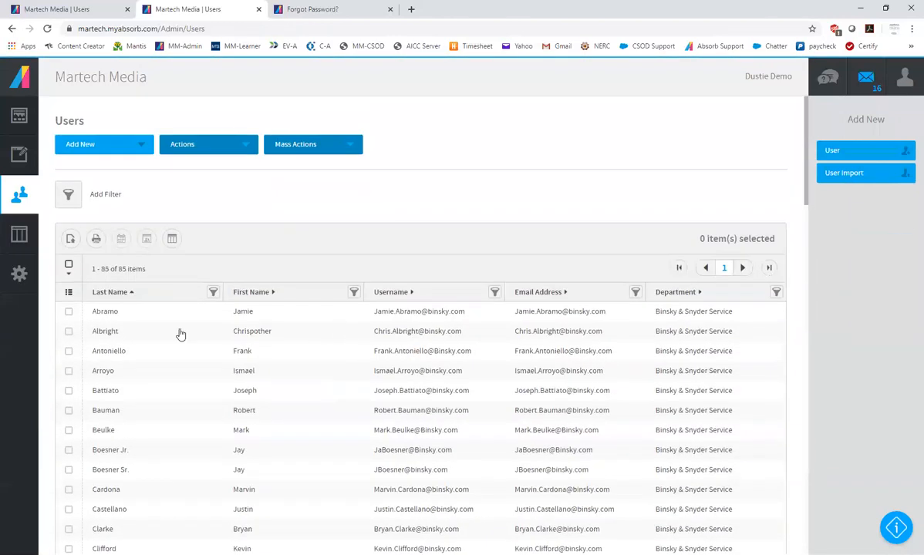
pyautogui.click(68, 267)
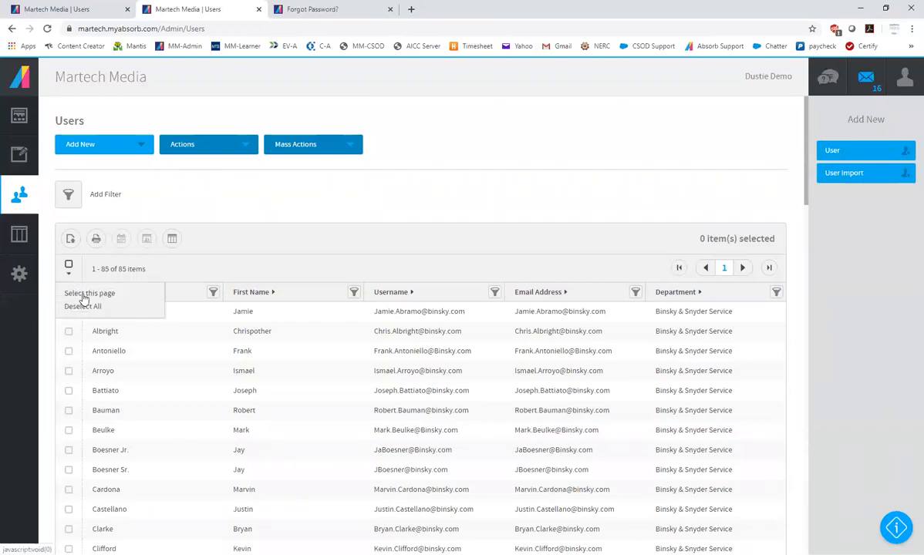
pyautogui.click(77, 291)
pyautogui.scroll(-15, 260, 373)
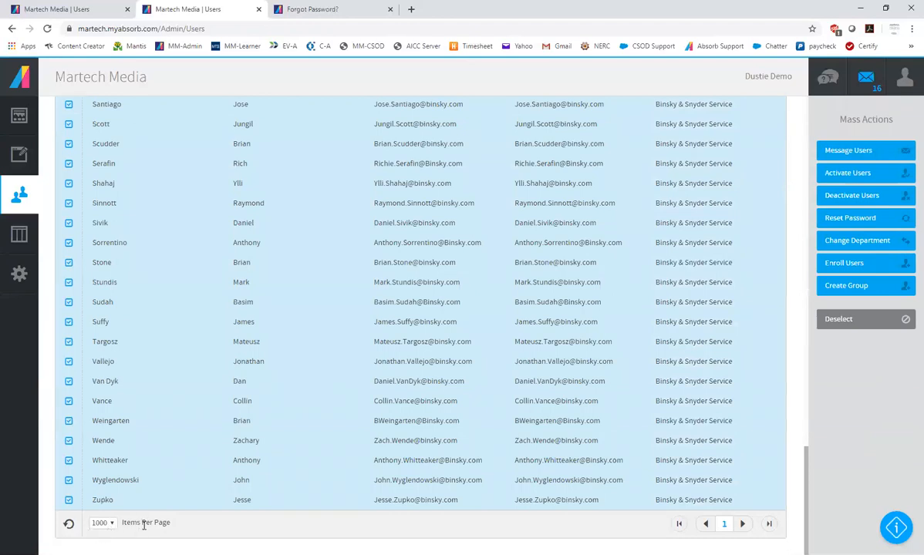
pyautogui.scroll(1, 158, 515)
pyautogui.scroll(20, 161, 512)
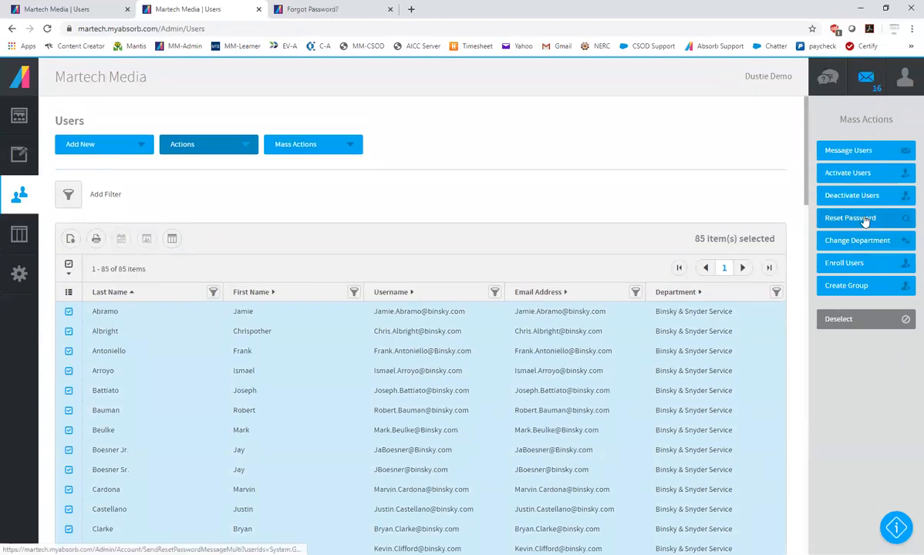
# Start a password reset for all selected users with Send New User Message, review its body, and cancel it
pyautogui.click(851, 220)
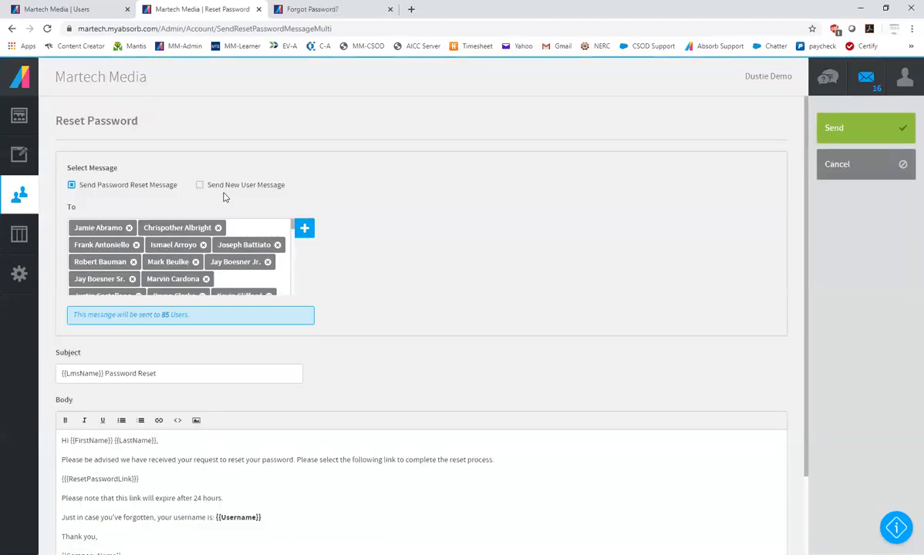
pyautogui.click(229, 185)
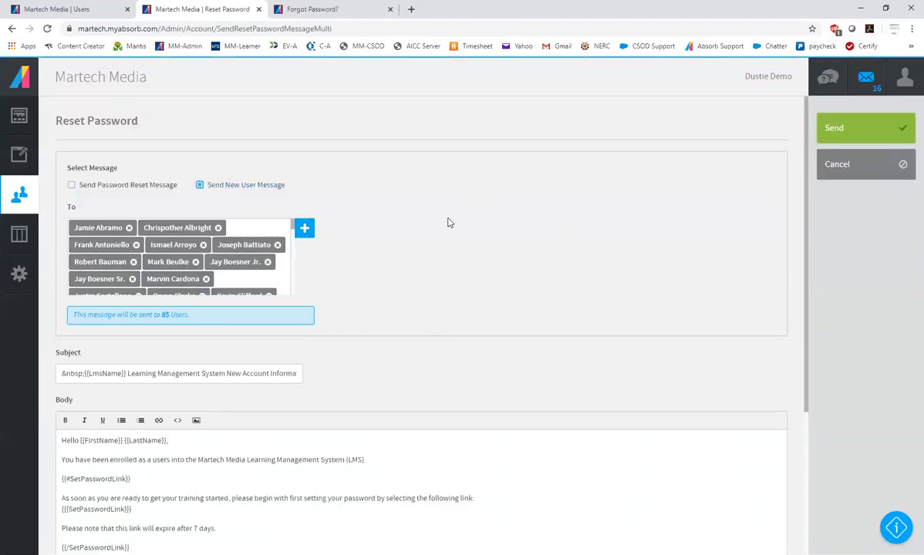
pyautogui.scroll(-3, 451, 270)
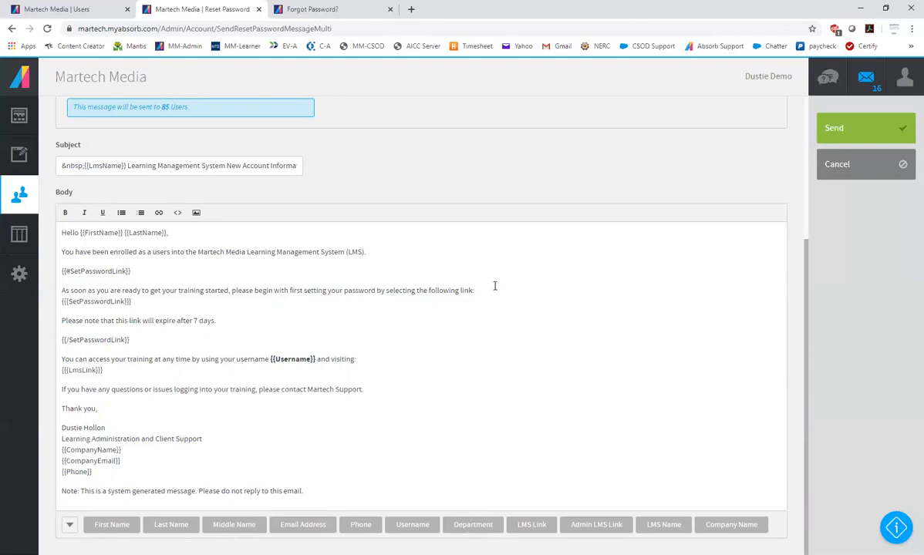
pyautogui.click(861, 174)
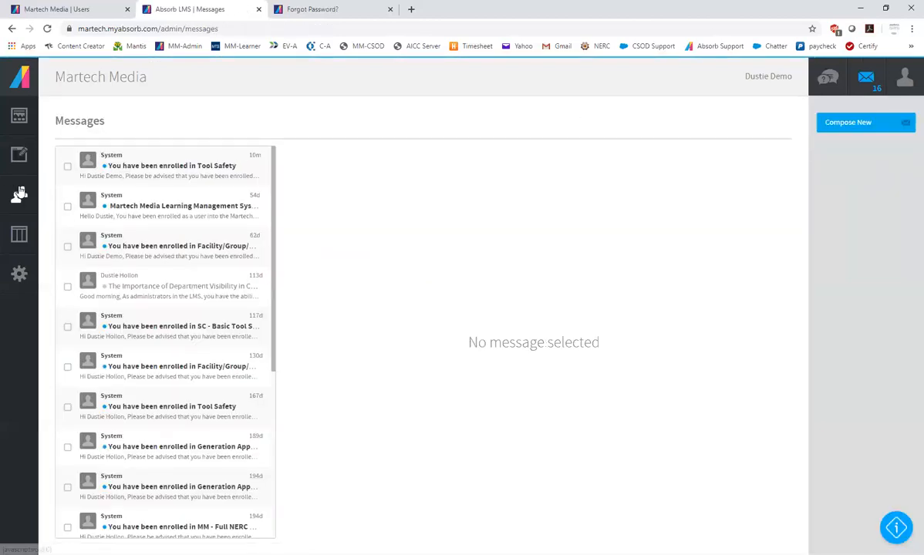
# Open the Courses list
pyautogui.click(17, 155)
pyautogui.click(62, 114)
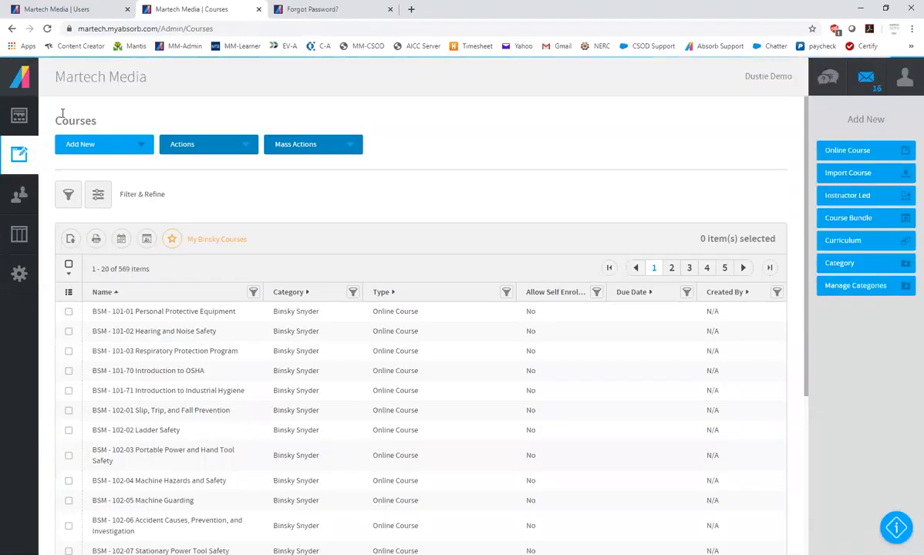
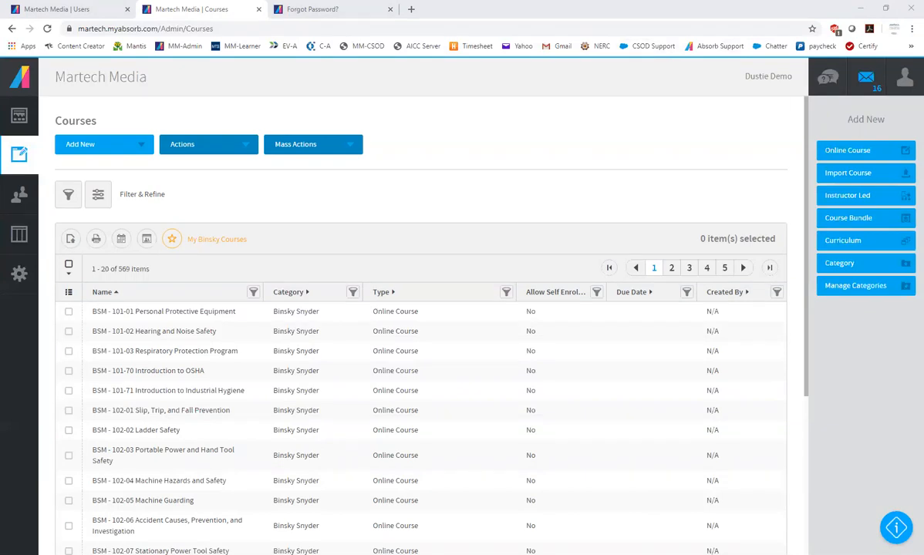
# Open the Users list and select the first five users
pyautogui.click(396, 208)
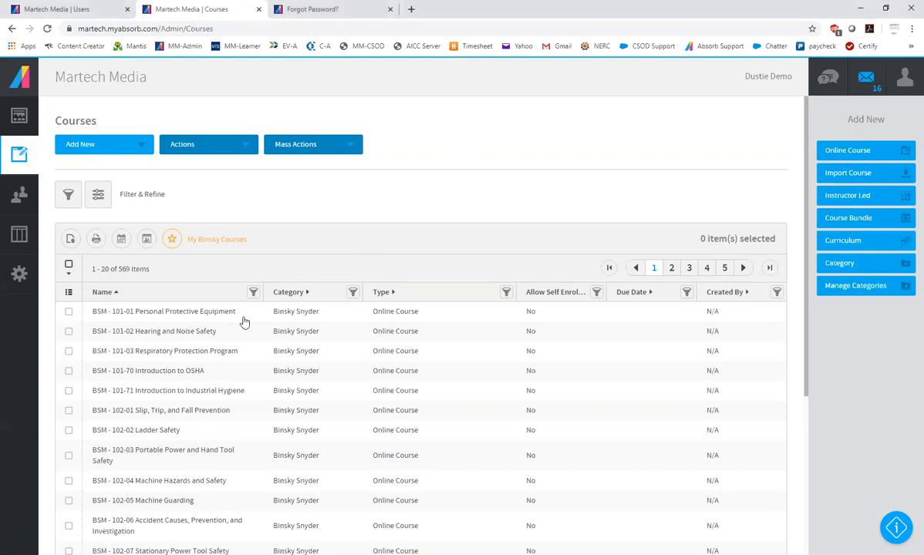
pyautogui.click(19, 193)
pyautogui.click(57, 115)
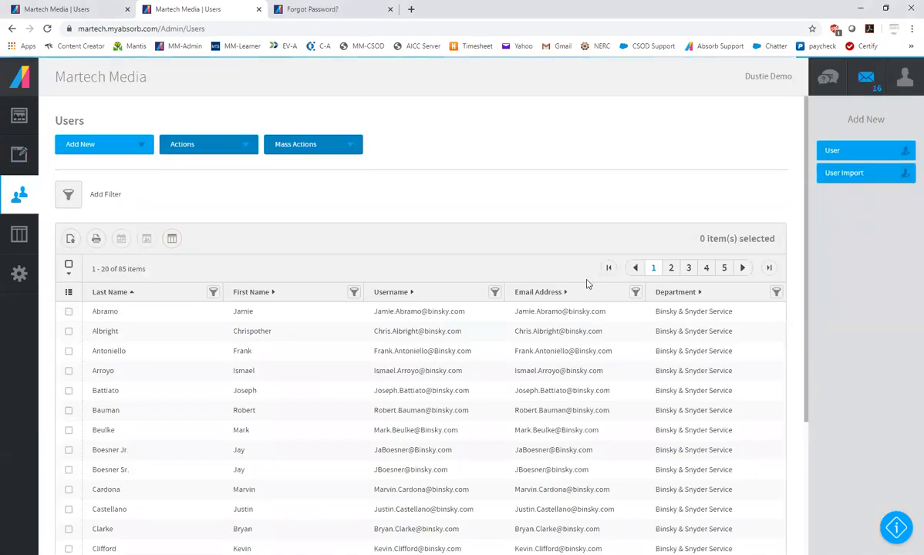
pyautogui.click(69, 310)
pyautogui.click(69, 331)
pyautogui.click(69, 351)
pyautogui.click(69, 370)
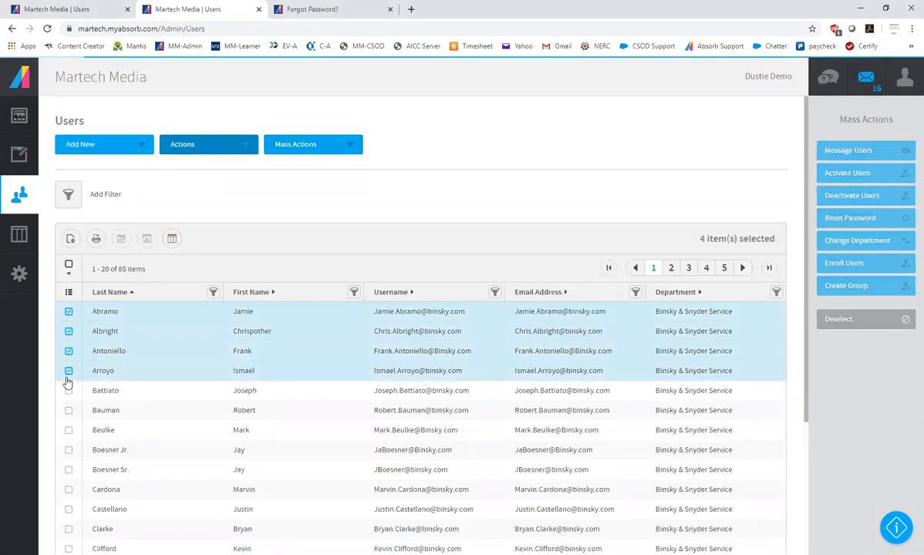
pyautogui.click(68, 390)
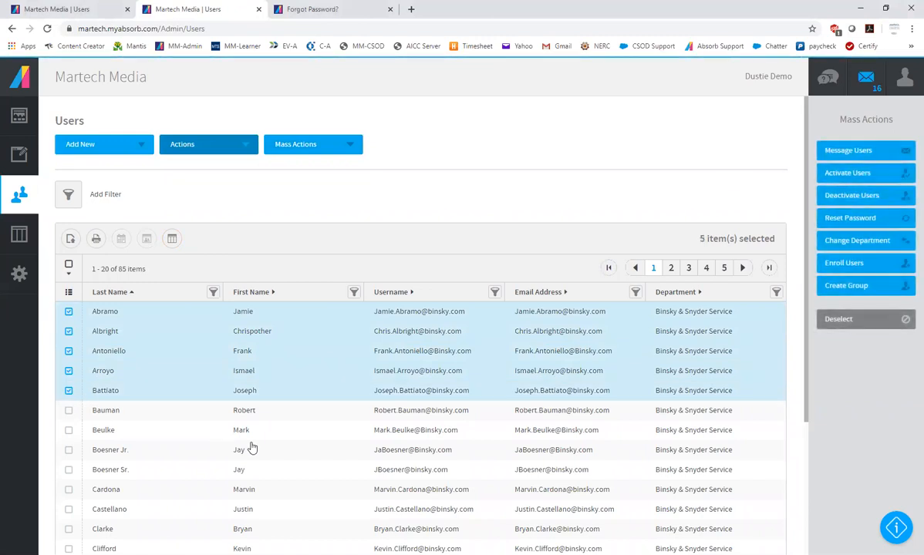
# Start a group named "BSM -" from the selected users, discard it without saving, and deselect the users
pyautogui.click(846, 286)
pyautogui.click(140, 181)
pyautogui.write('BS')
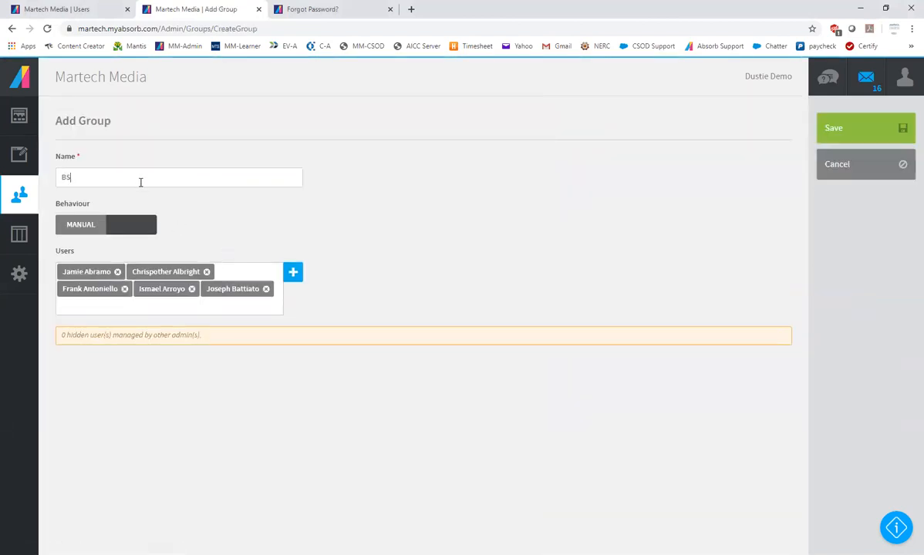
pyautogui.press('BackSpace')
pyautogui.press('BackSpace')
pyautogui.write('BSM -')
pyautogui.click(831, 169)
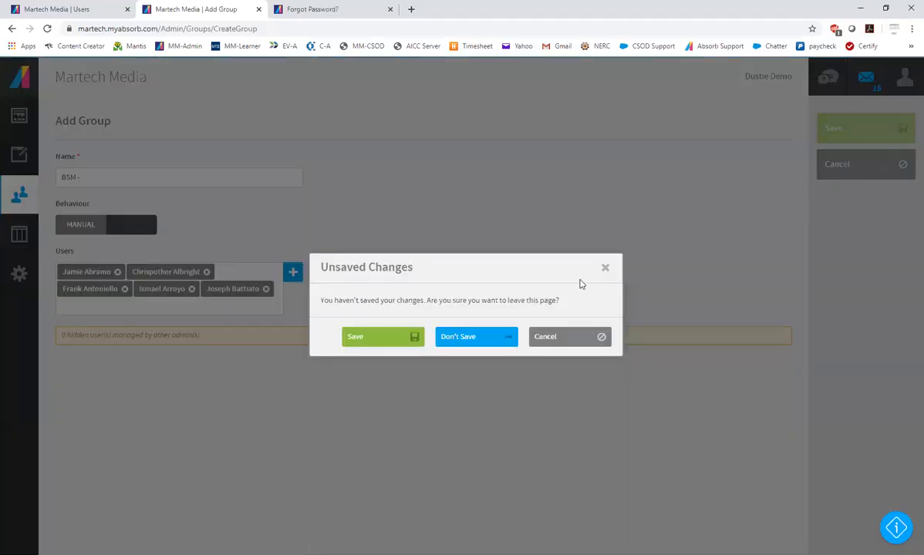
pyautogui.click(477, 336)
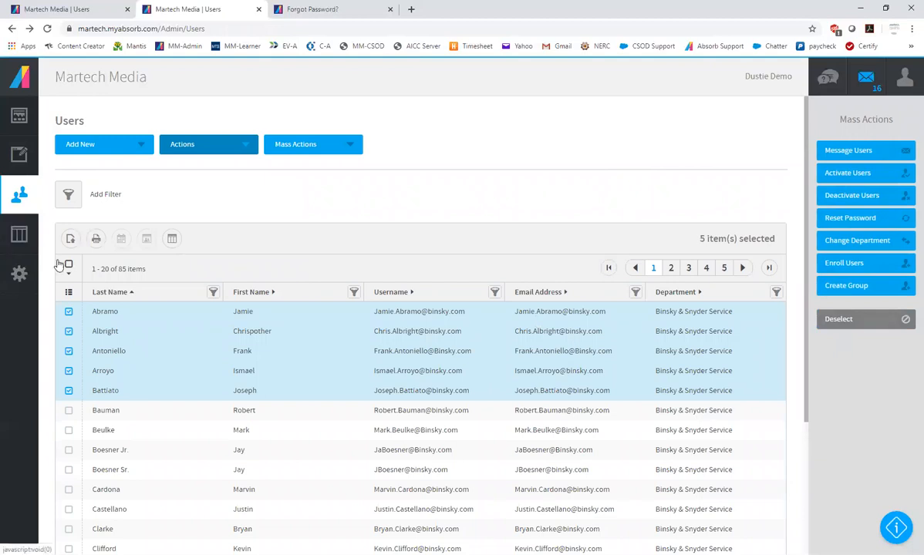
pyautogui.click(857, 325)
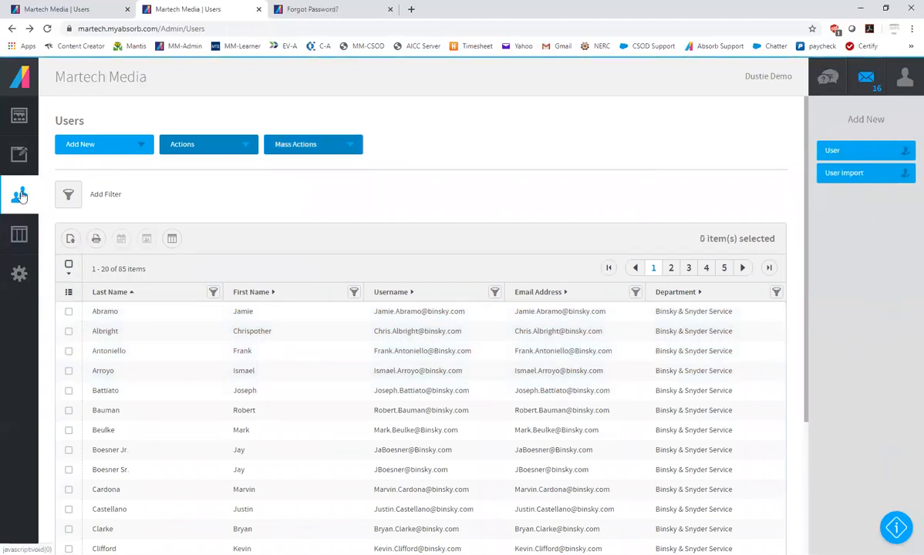
# Open the Groups list and view the users of the 2019 BST Session 3 group
pyautogui.moveTo(19, 189)
pyautogui.click(52, 170)
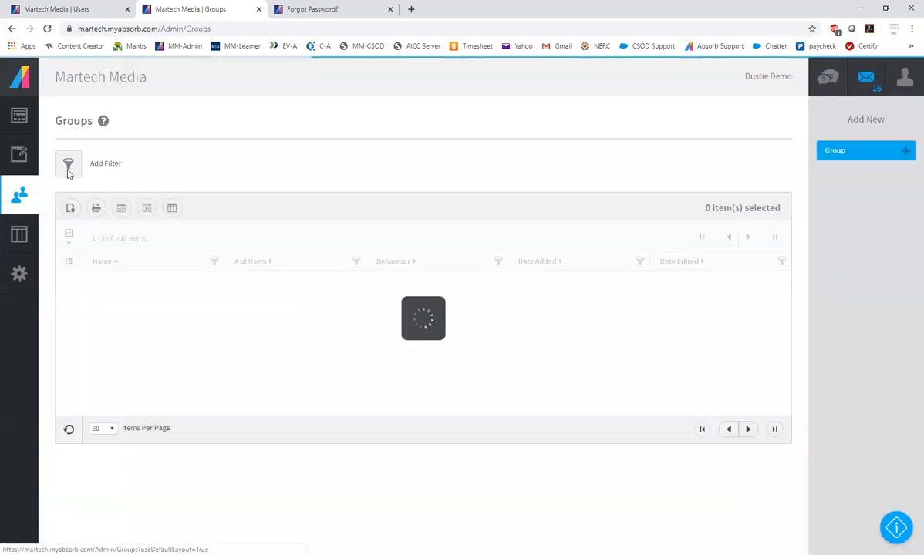
pyautogui.scroll(-3, 433, 458)
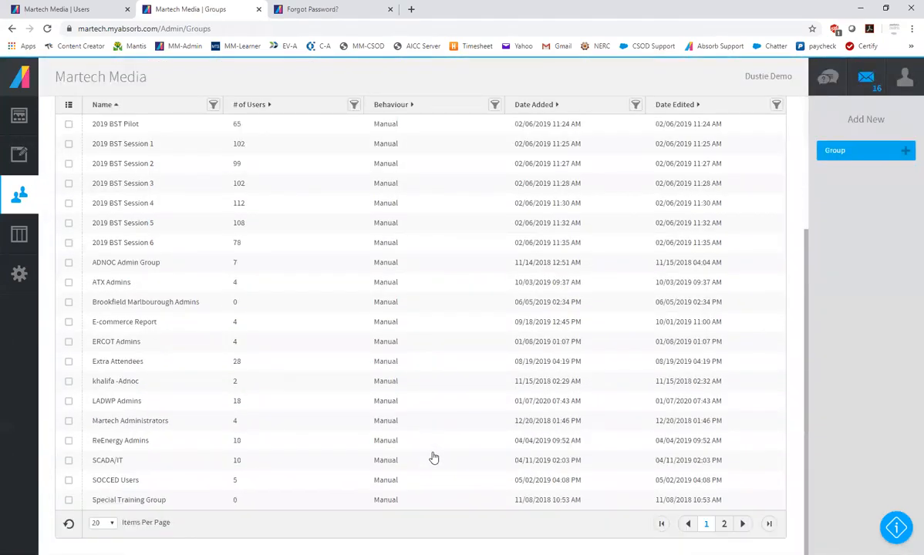
pyautogui.scroll(2, 402, 361)
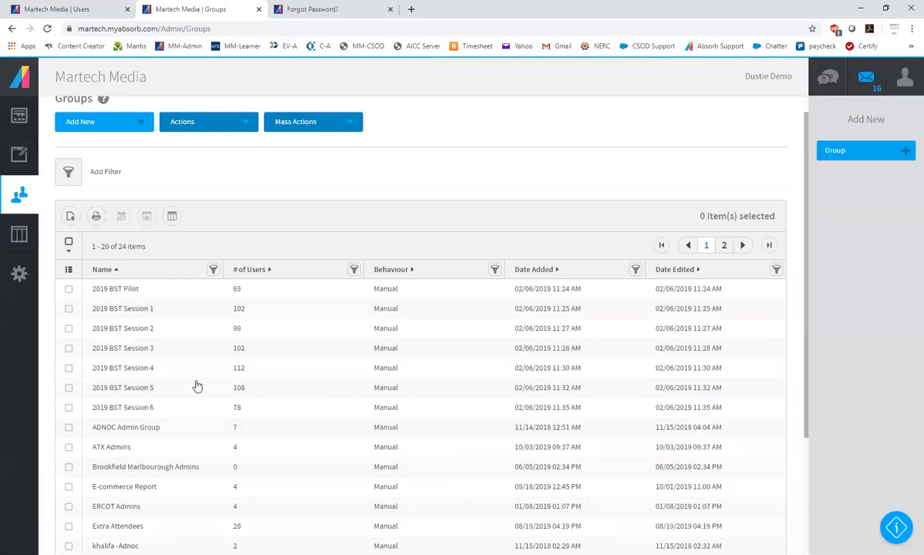
pyautogui.click(282, 349)
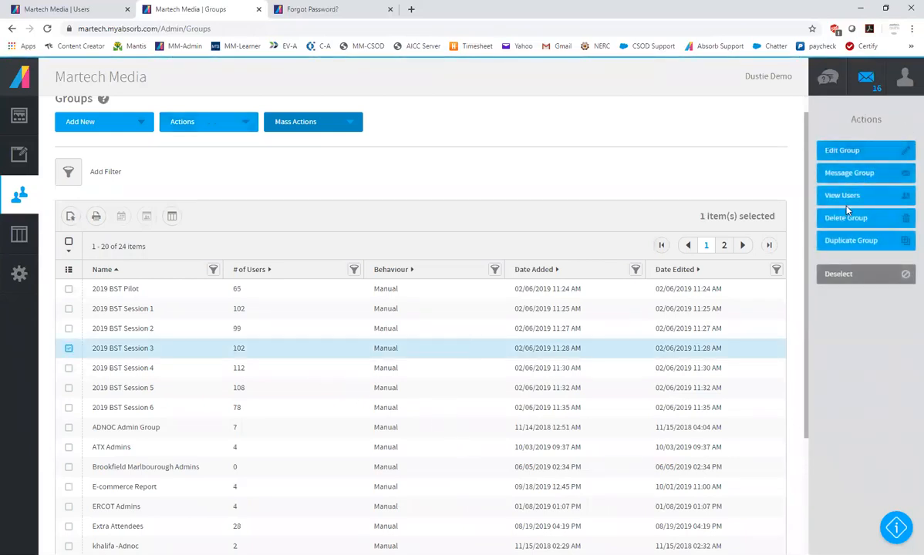
pyautogui.click(822, 197)
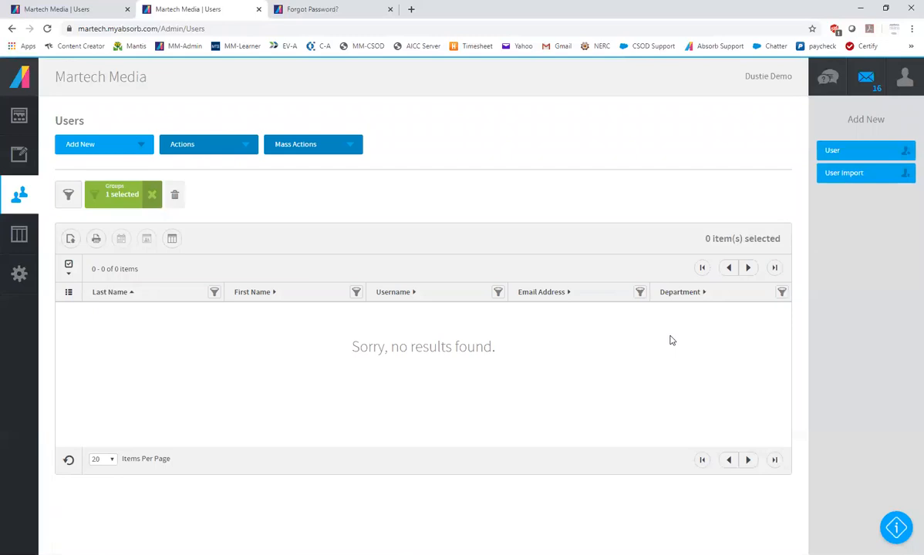
# Reopen the Groups list with 1000 items per page and look through all the groups
pyautogui.click(17, 194)
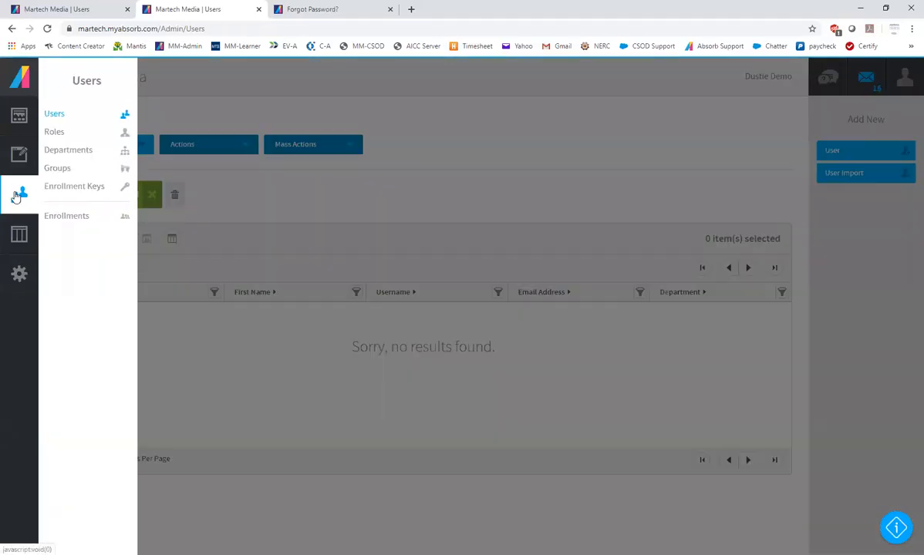
pyautogui.click(60, 168)
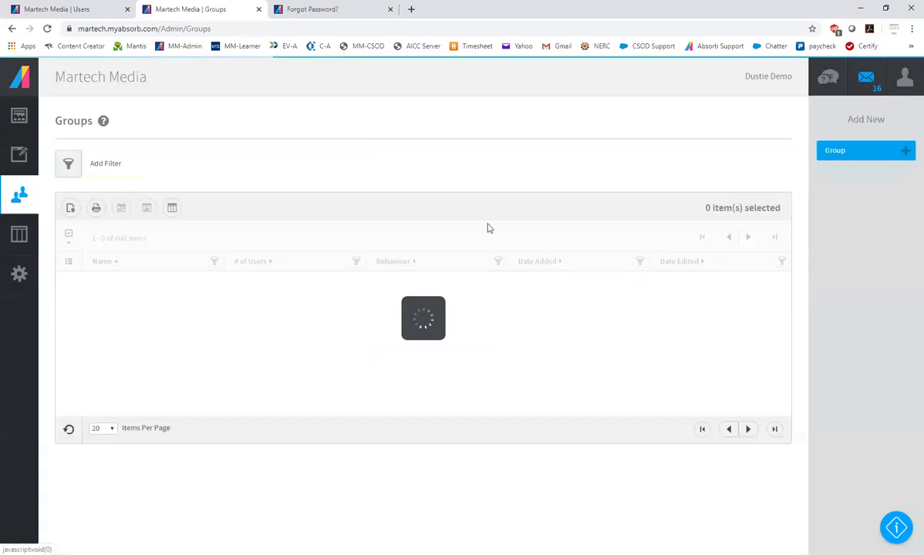
pyautogui.scroll(-3, 423, 415)
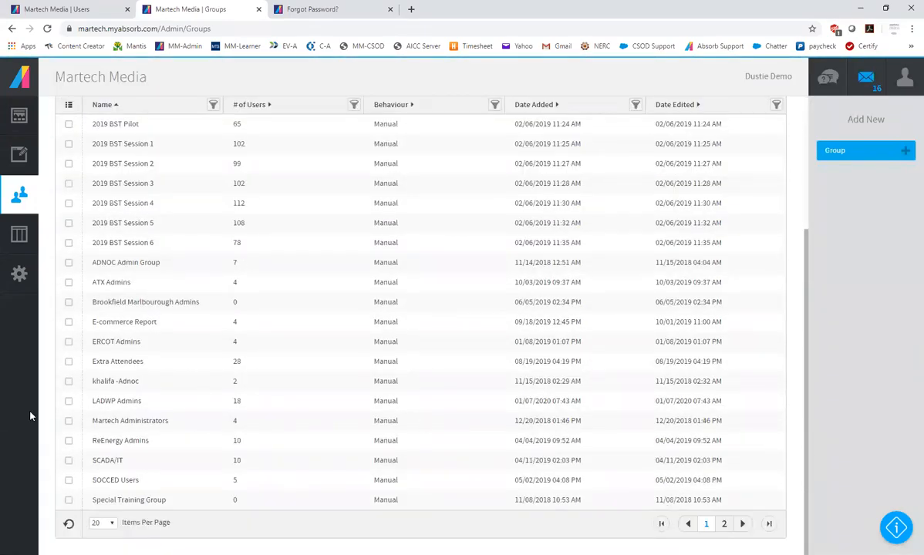
pyautogui.click(103, 521)
pyautogui.click(98, 511)
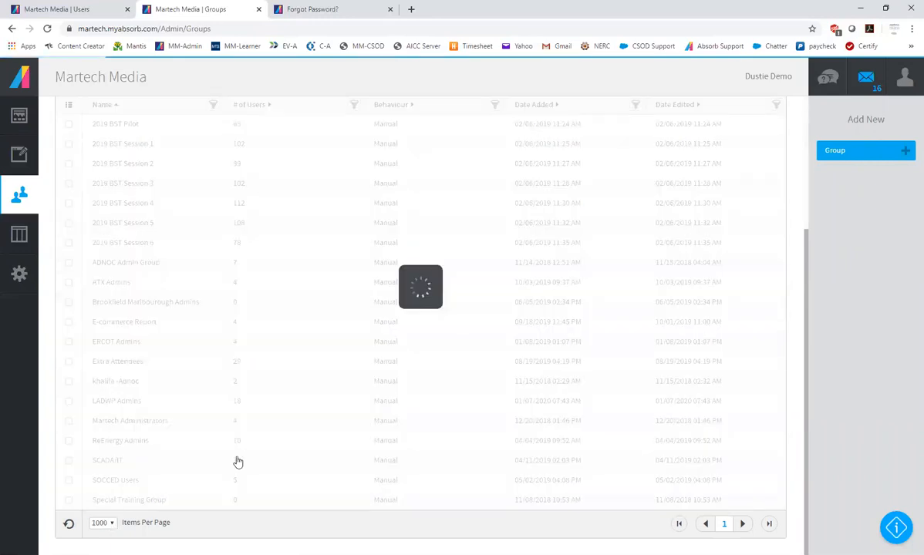
pyautogui.scroll(-3, 282, 429)
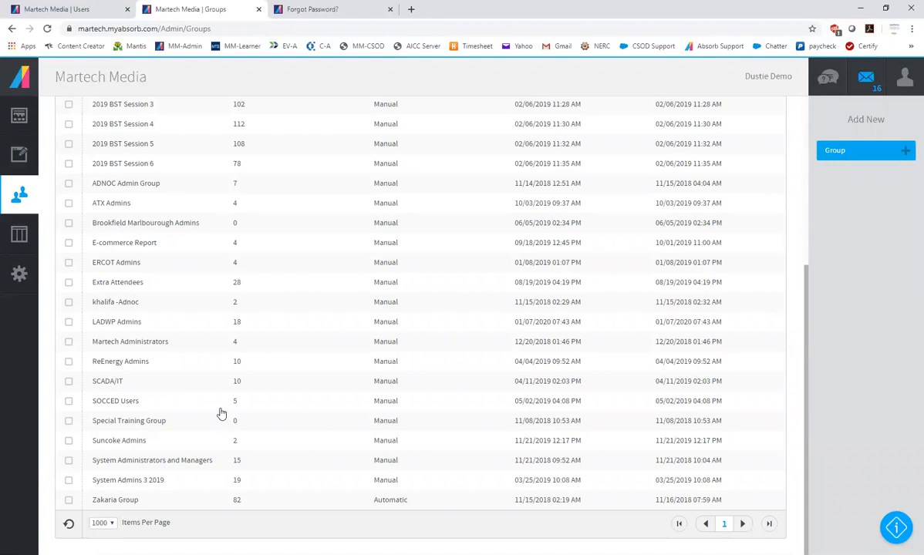
pyautogui.scroll(3, 224, 417)
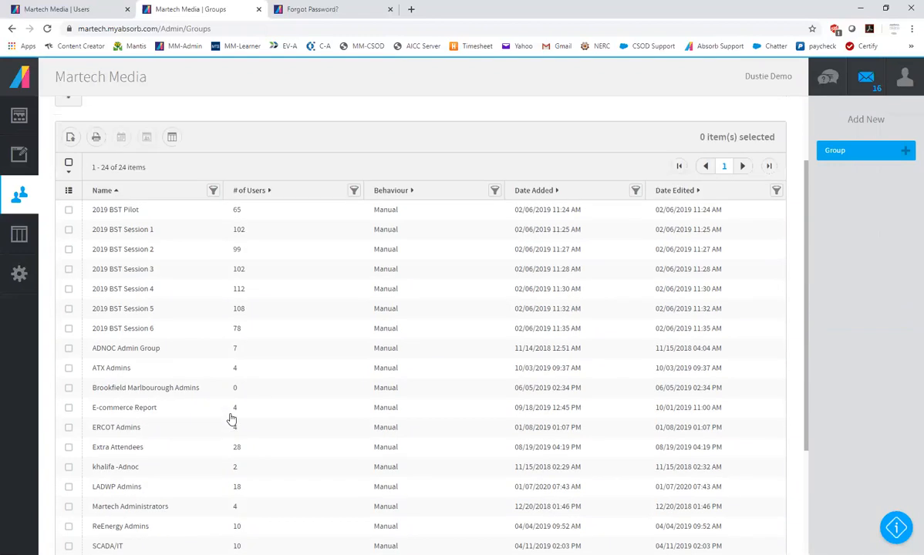
pyautogui.scroll(-2, 116, 451)
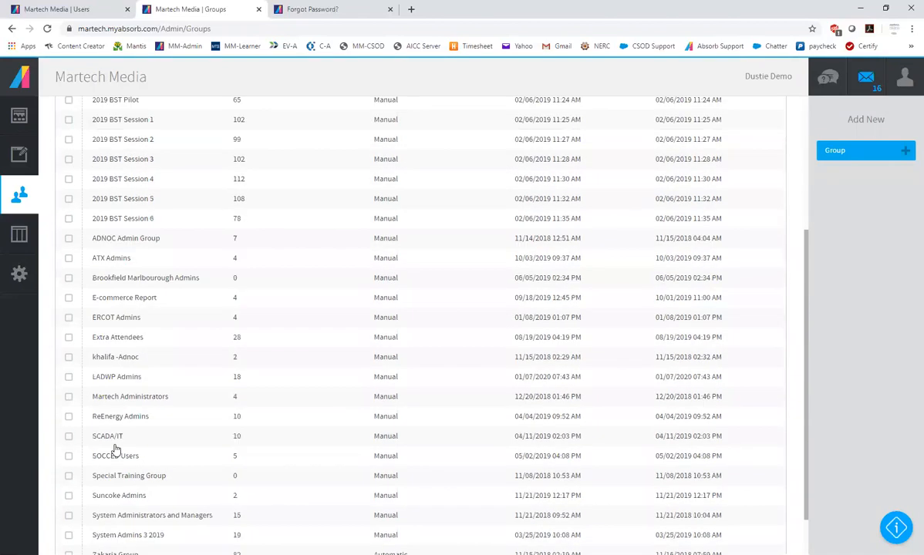
pyautogui.scroll(2, 118, 449)
pyautogui.scroll(-4, 118, 449)
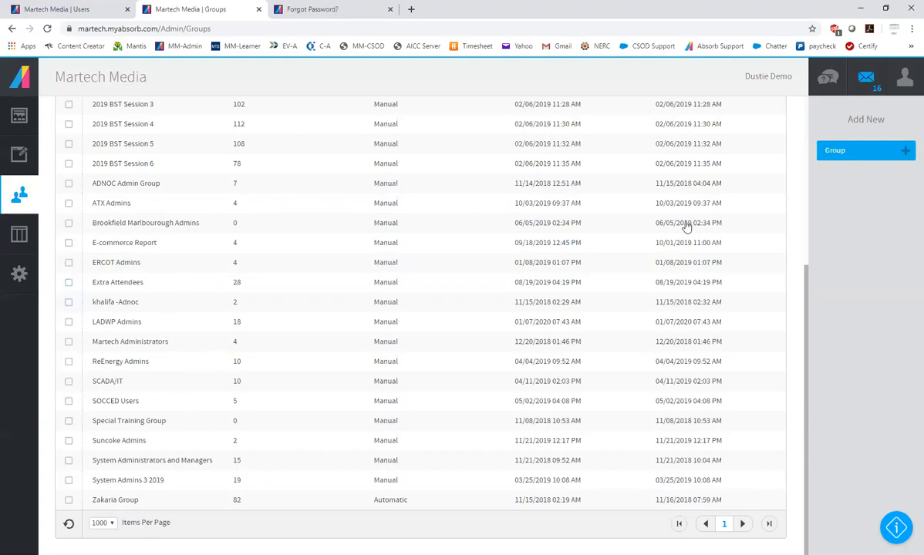
# Return to the Users list and look through its first page
pyautogui.click(21, 192)
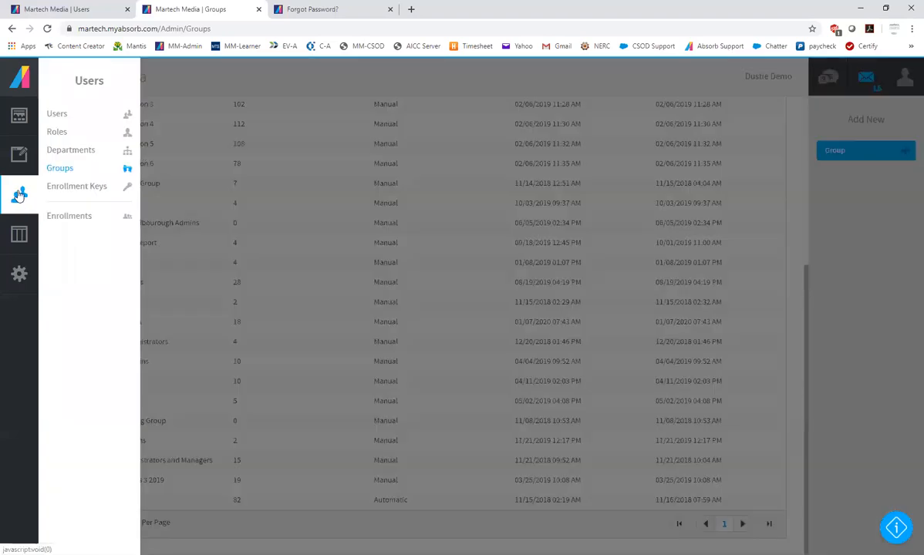
pyautogui.click(59, 114)
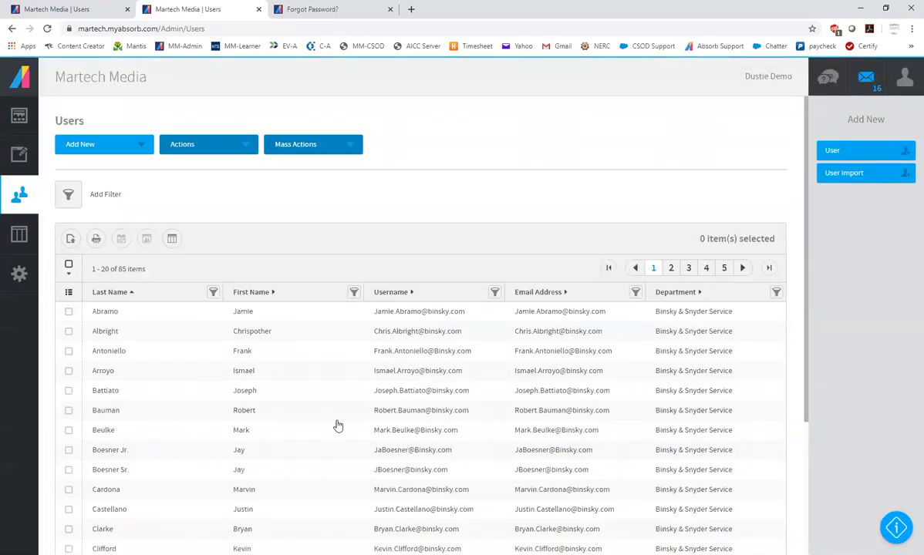
pyautogui.scroll(-3, 339, 422)
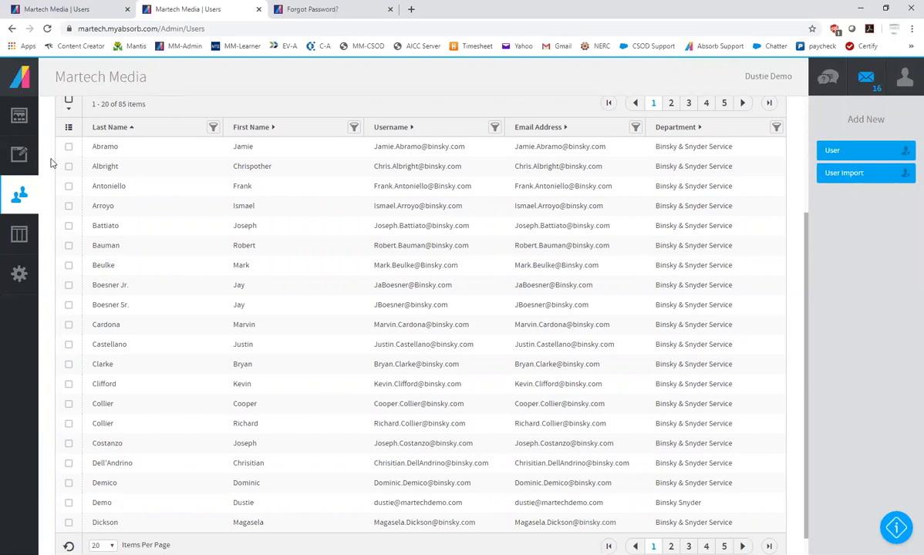
# Open the Courses list and filter it to courses of type Curriculum
pyautogui.moveTo(20, 154)
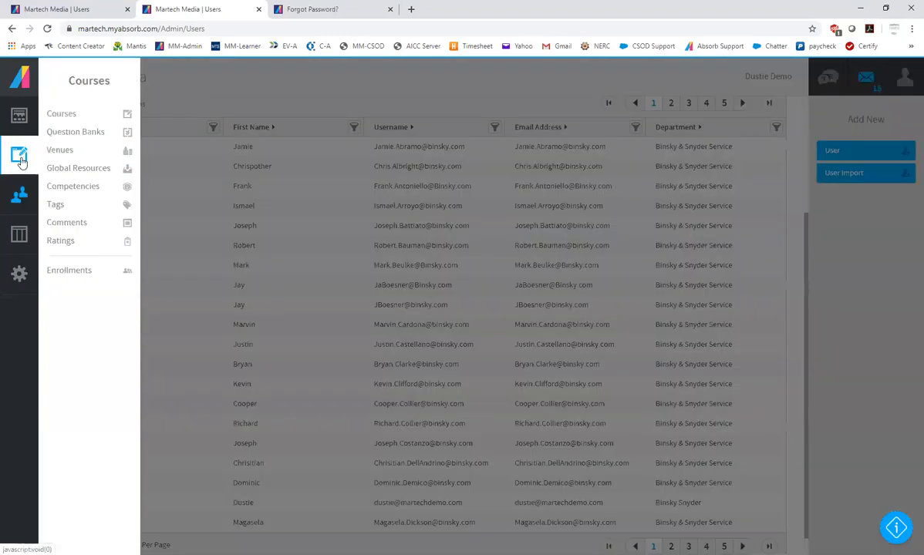
pyautogui.click(62, 114)
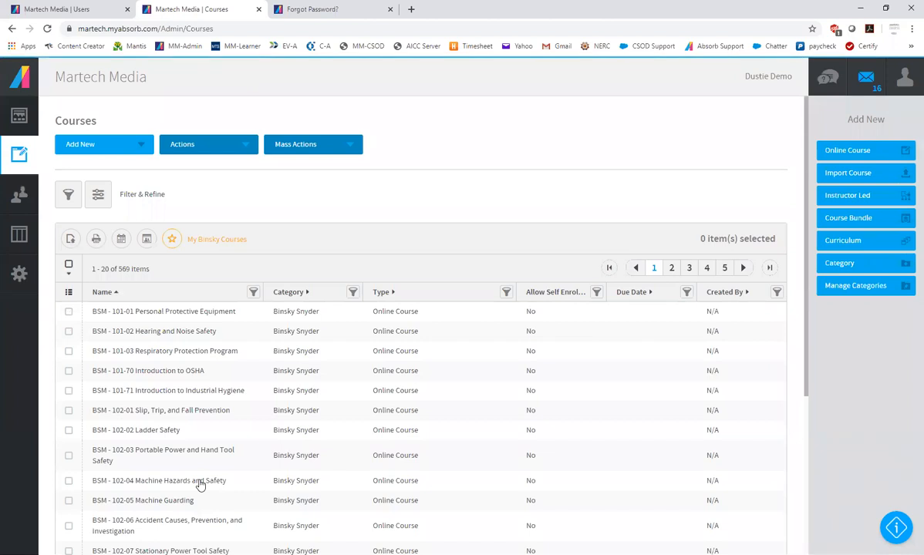
pyautogui.click(505, 293)
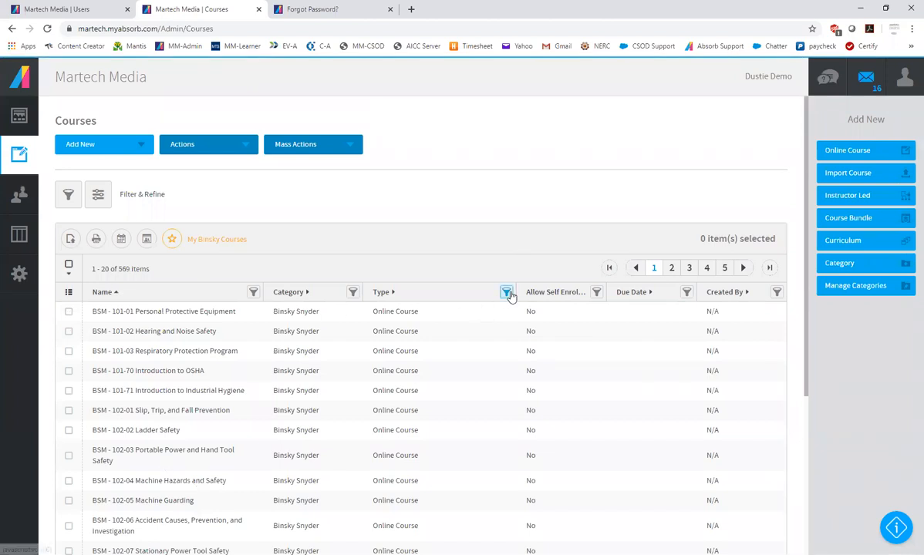
pyautogui.click(97, 260)
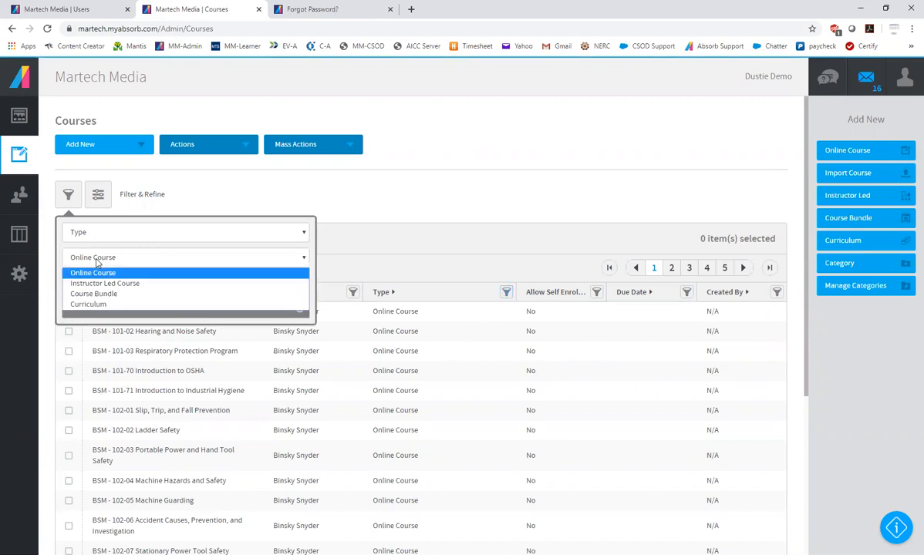
pyautogui.click(91, 305)
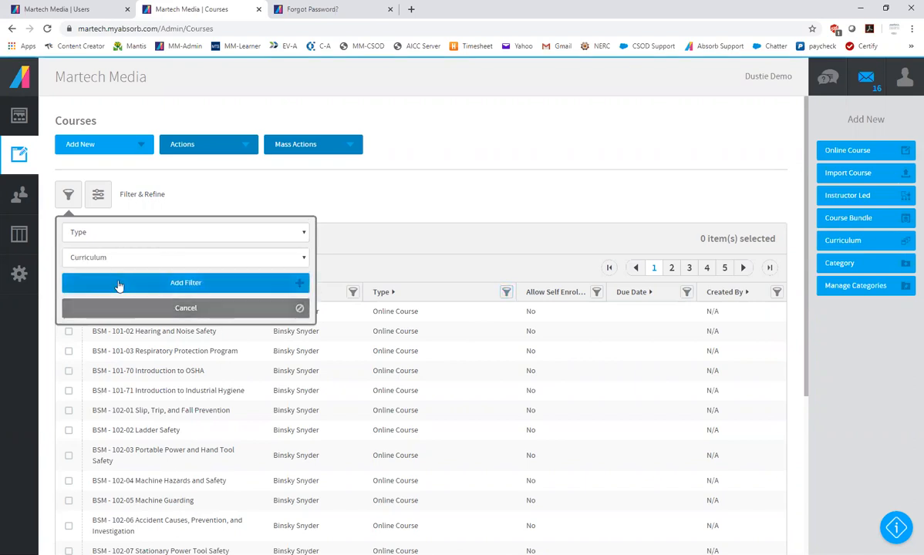
pyautogui.click(119, 284)
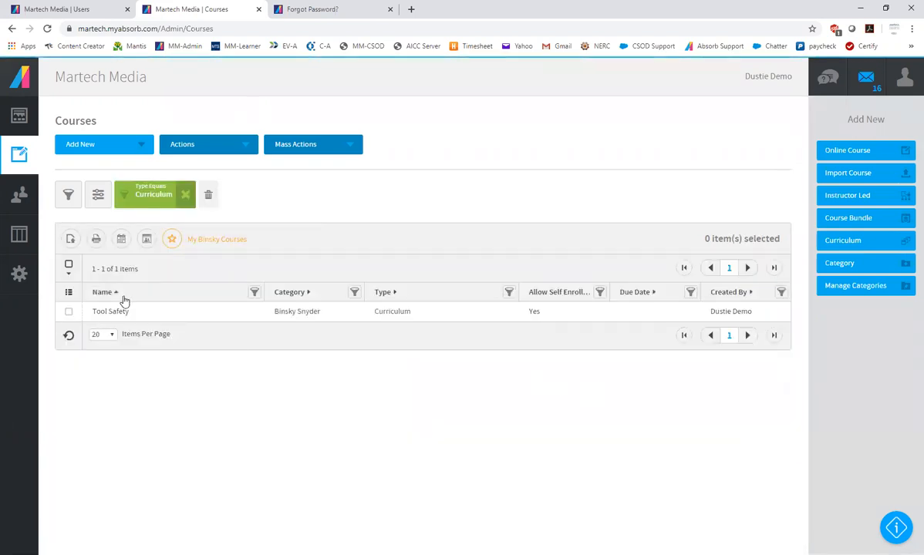
# Open the Tool Safety curriculum for editing and show its availability settings
pyautogui.click(132, 314)
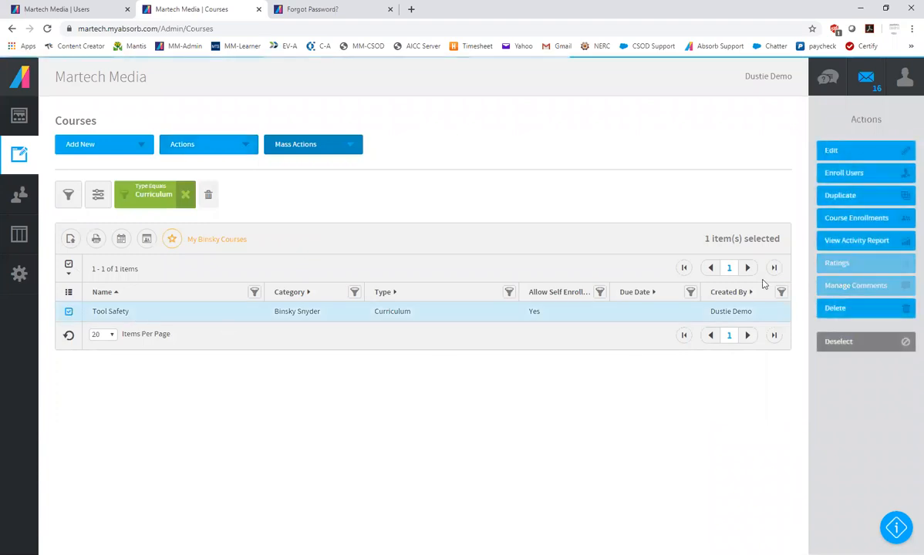
pyautogui.click(839, 152)
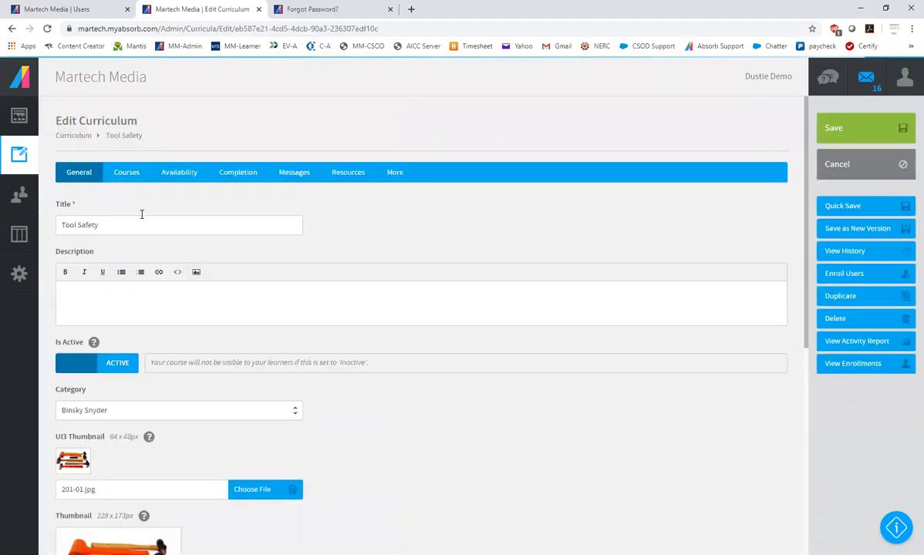
pyautogui.click(178, 175)
# Try Group as the self-enrollment rule type and view its group choices, restoring the Department rule before saving the curriculum
pyautogui.click(169, 327)
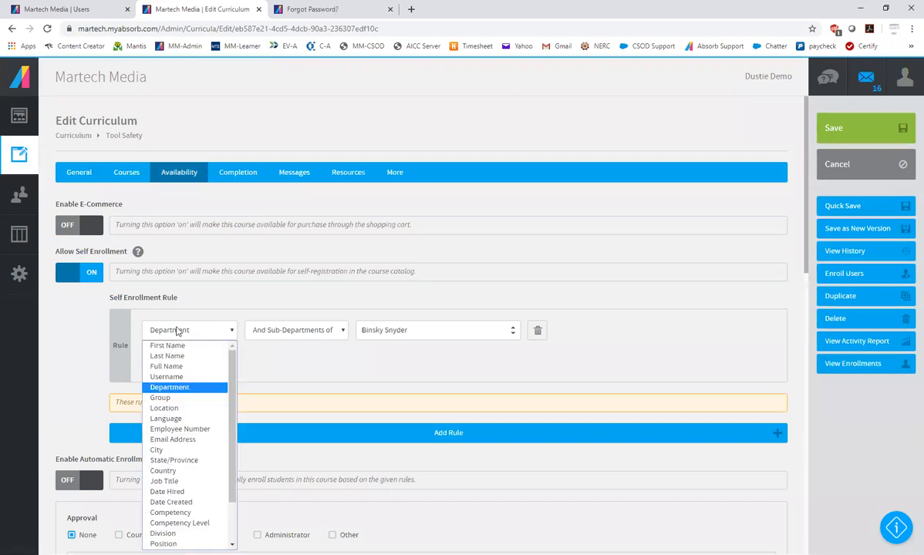
pyautogui.click(163, 397)
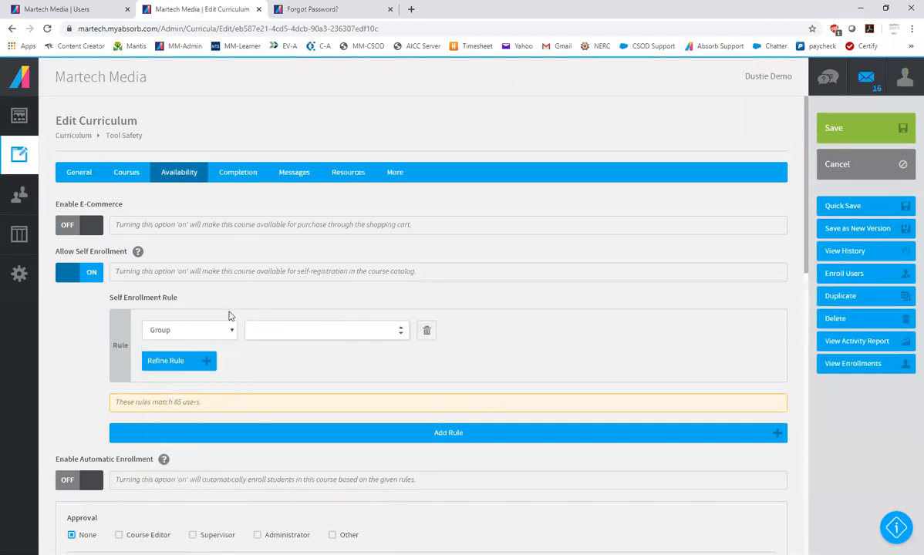
pyautogui.click(266, 330)
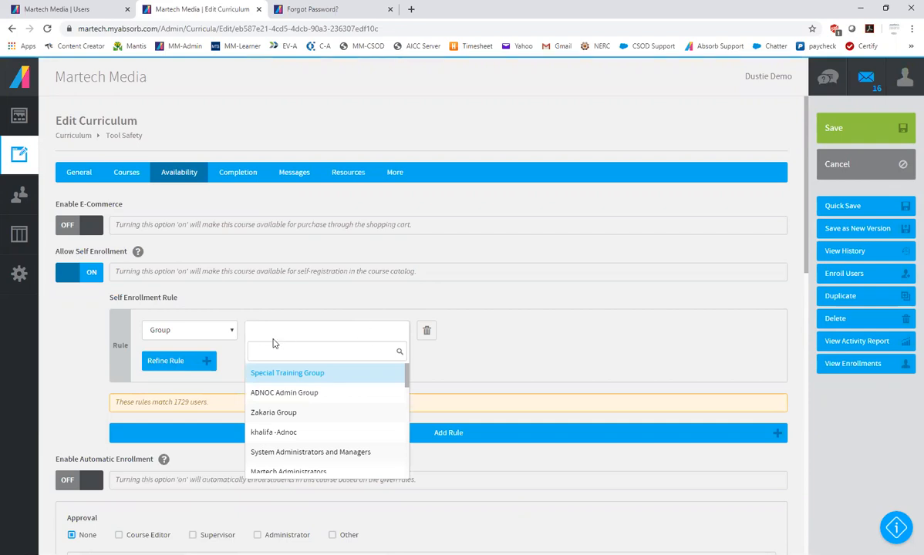
pyautogui.click(561, 366)
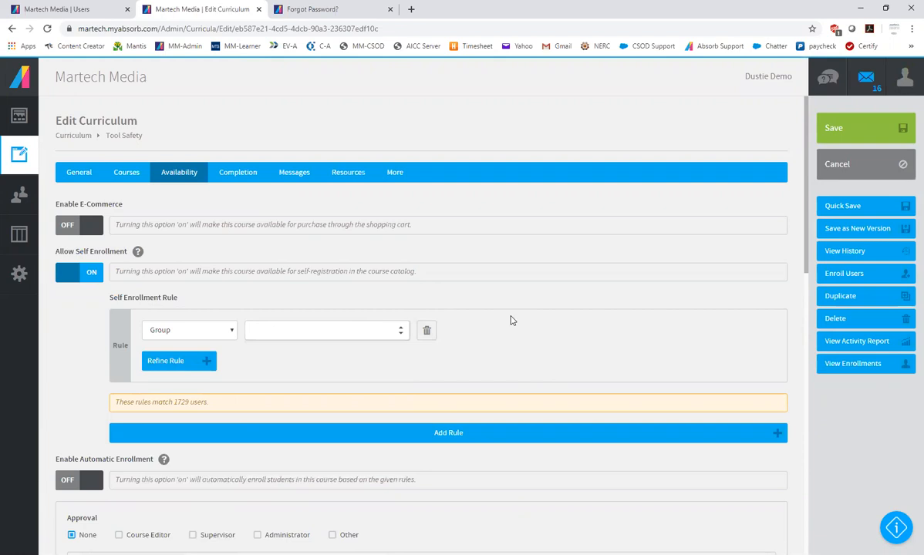
pyautogui.click(161, 331)
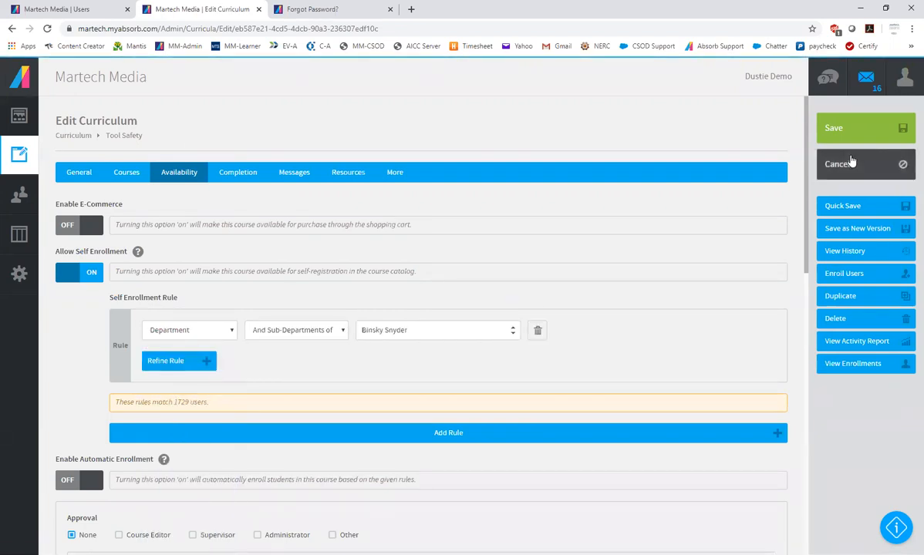
pyautogui.click(840, 137)
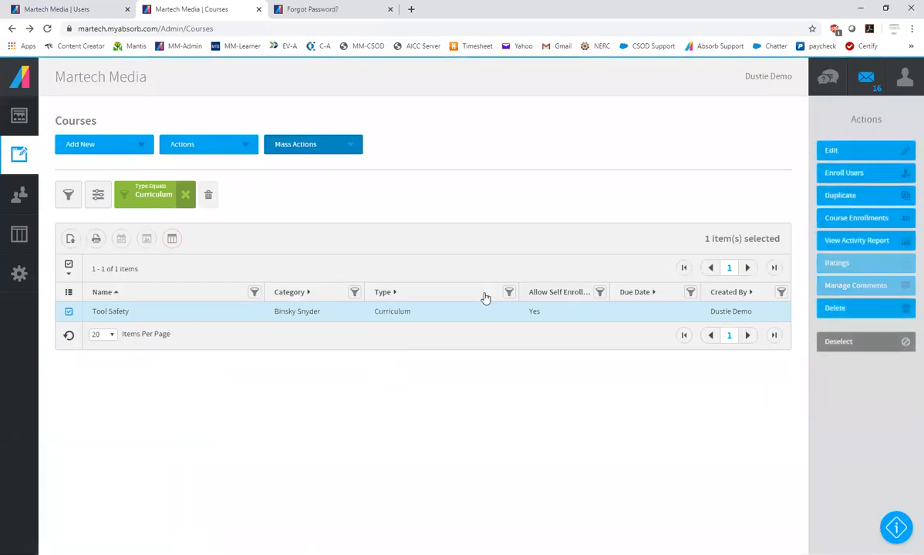
# Delete the Tool Safety curriculum from the course list and confirm the deletion
pyautogui.click(848, 315)
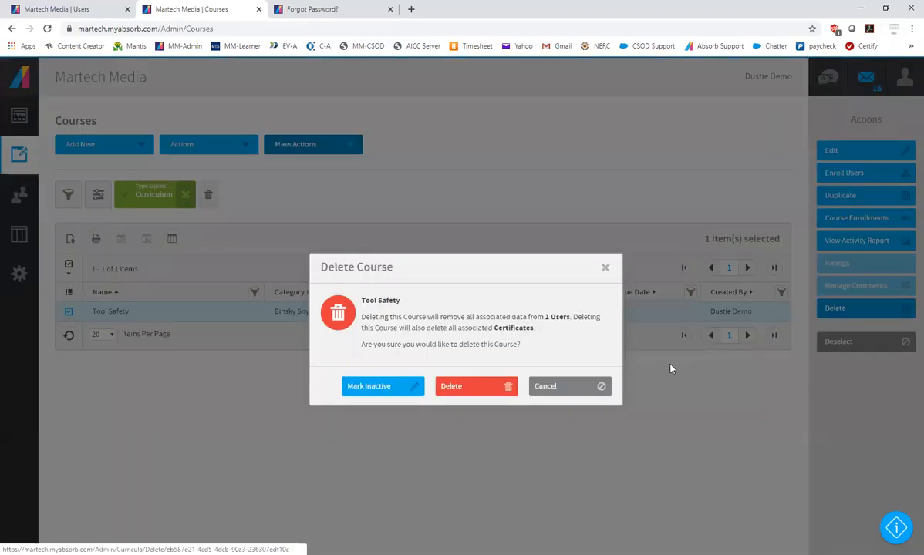
pyautogui.click(473, 388)
pyautogui.click(104, 144)
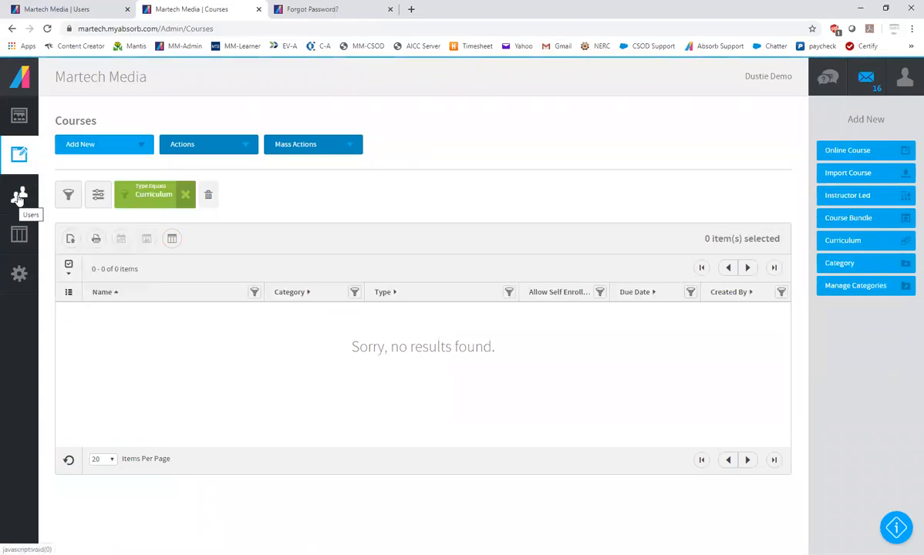
# Open the Users list and view the enrollments of the first listed user
pyautogui.click(19, 193)
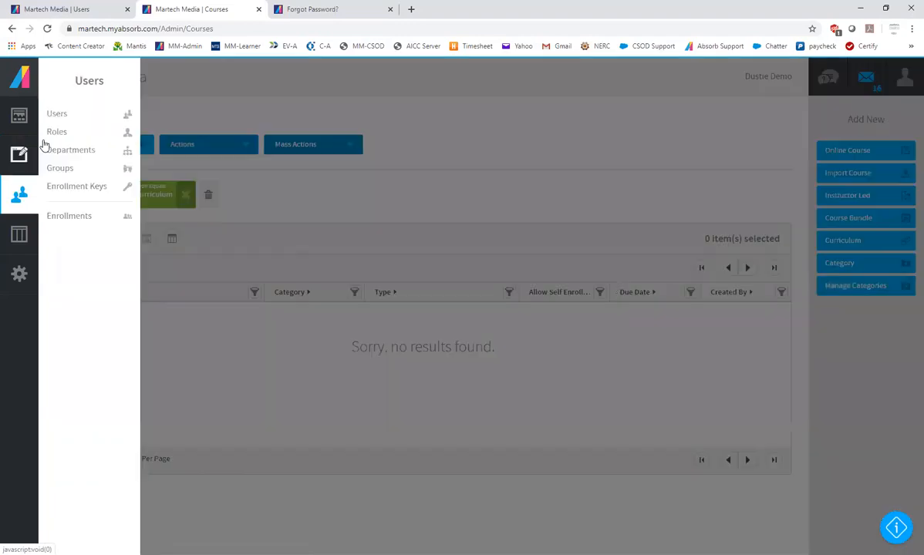
pyautogui.click(58, 115)
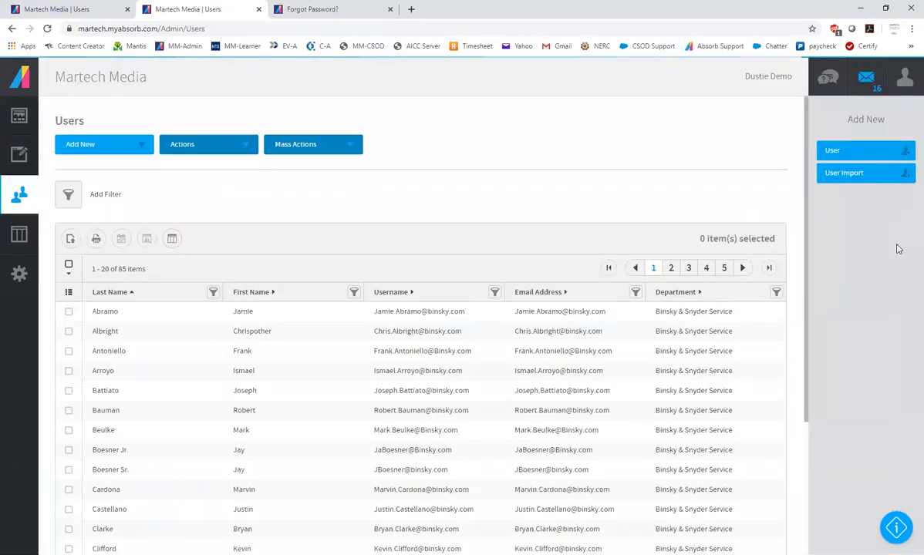
pyautogui.click(127, 312)
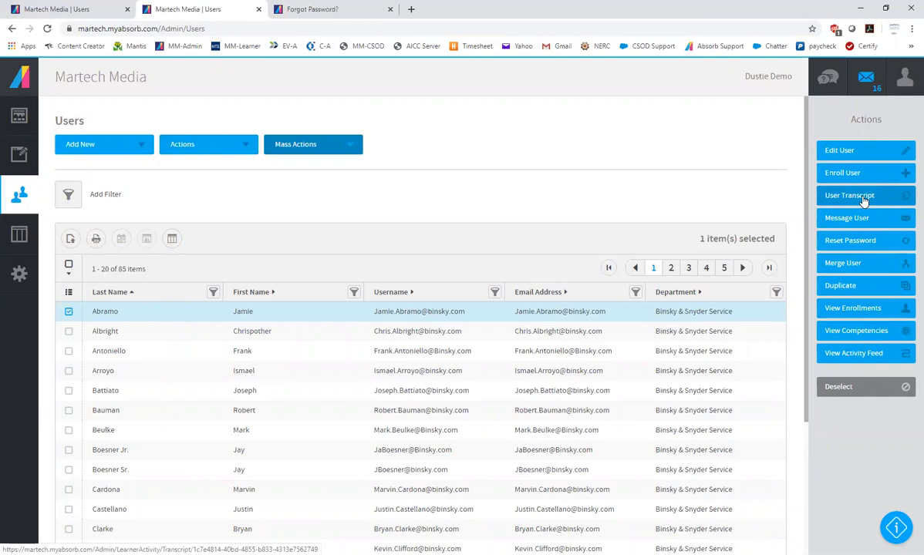
pyautogui.click(854, 309)
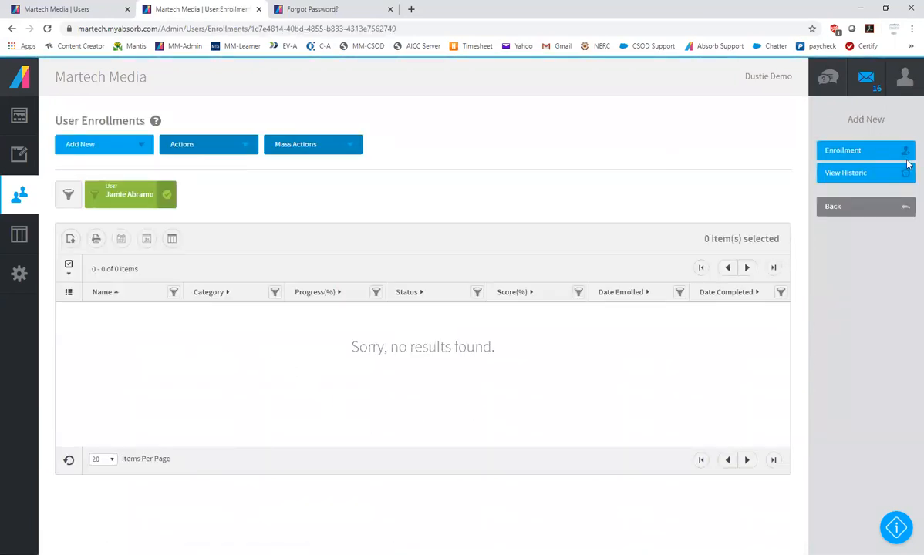
# Log off and sign back in with the saved username and password of the system administrator account
pyautogui.click(903, 77)
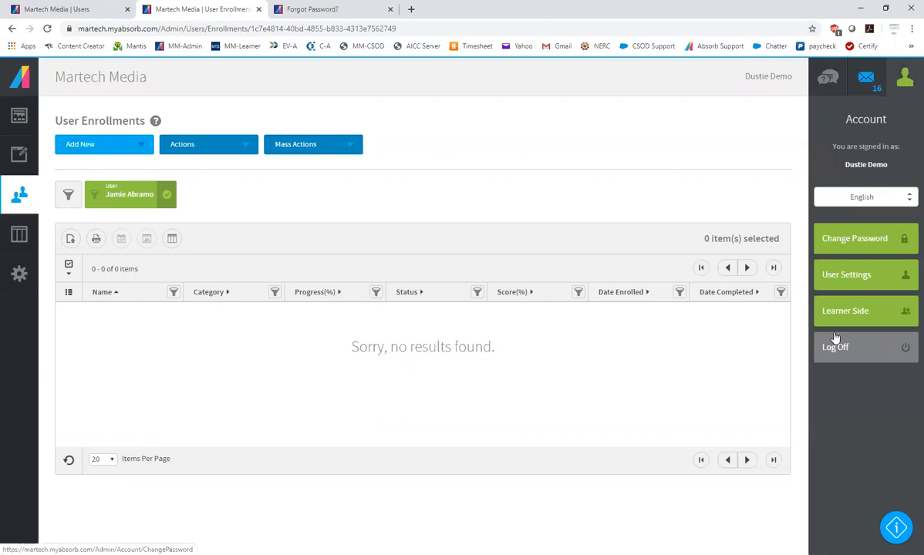
pyautogui.click(844, 360)
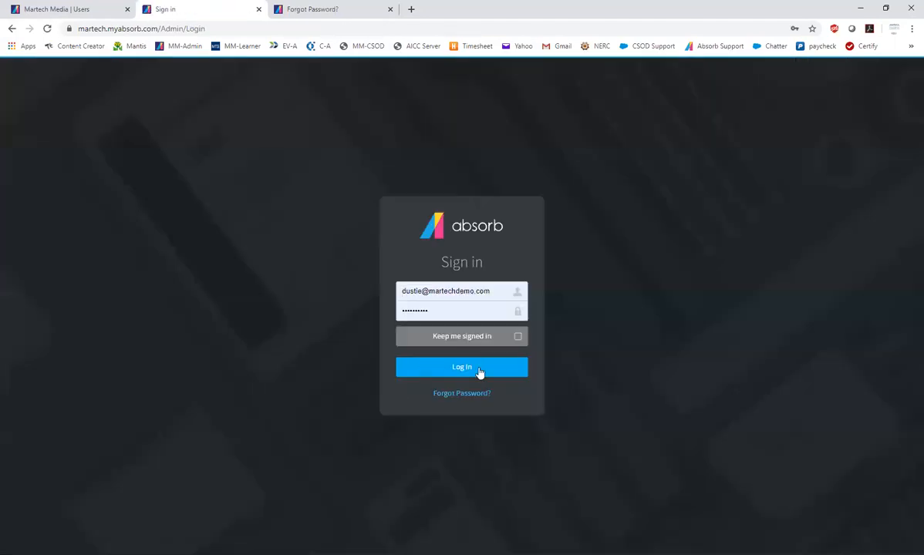
pyautogui.click(445, 290)
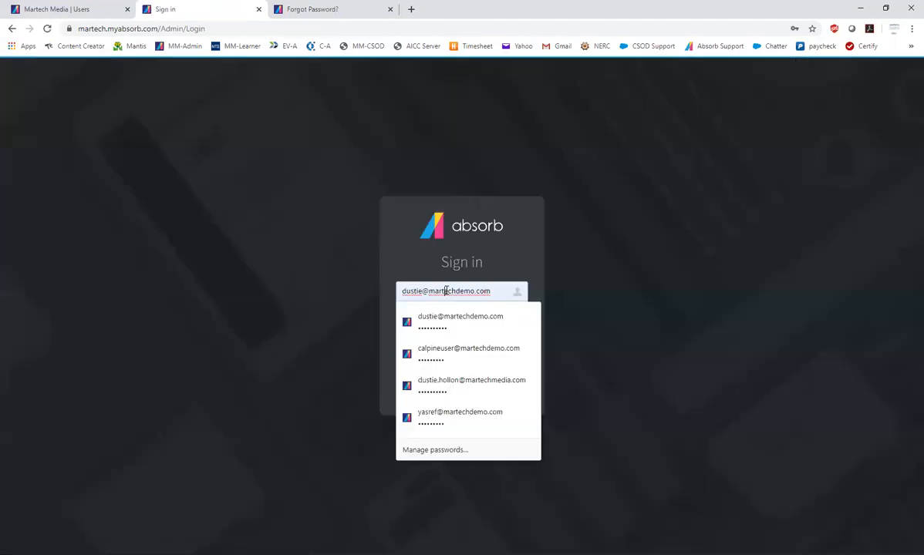
pyautogui.click(439, 385)
pyautogui.click(444, 371)
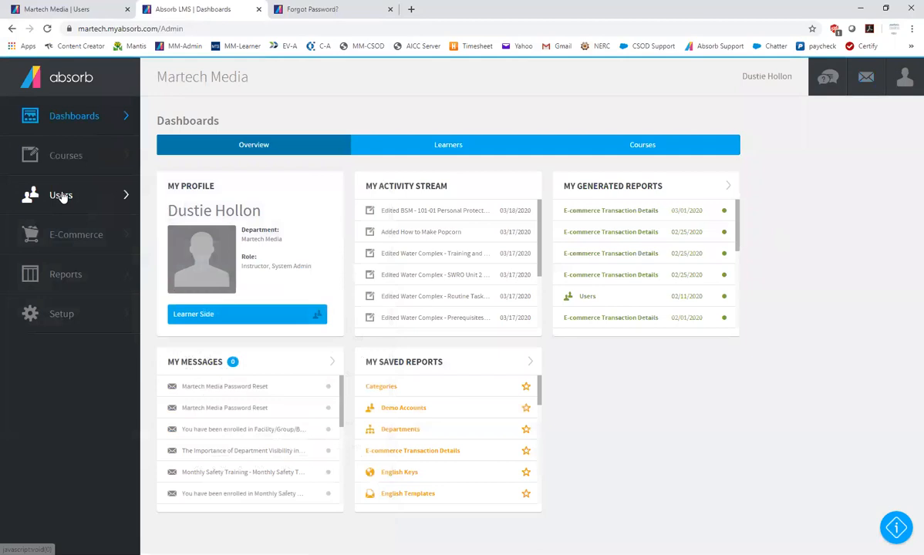
# Open the Users list and look through the enrollments of the demo user noted to be left active until August 1, 2020
pyautogui.click(29, 194)
pyautogui.click(67, 116)
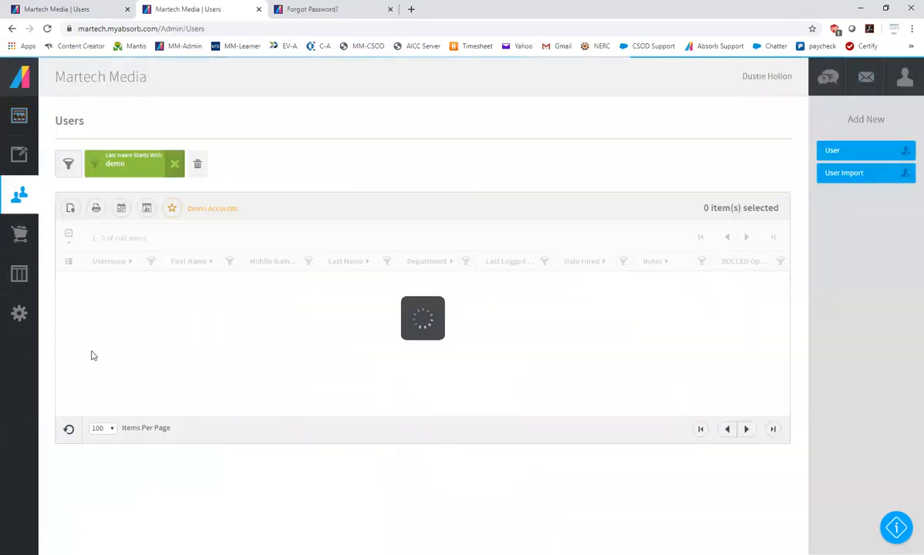
pyautogui.click(163, 394)
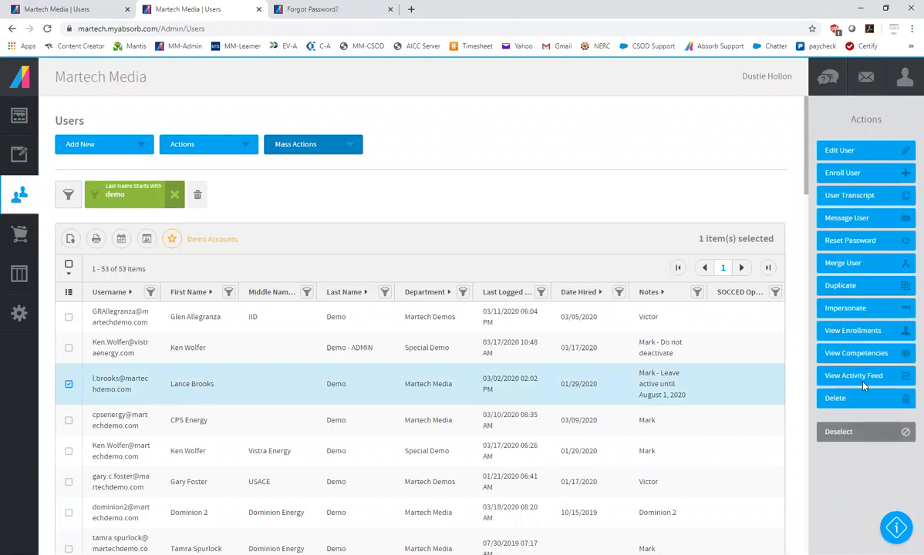
pyautogui.click(862, 330)
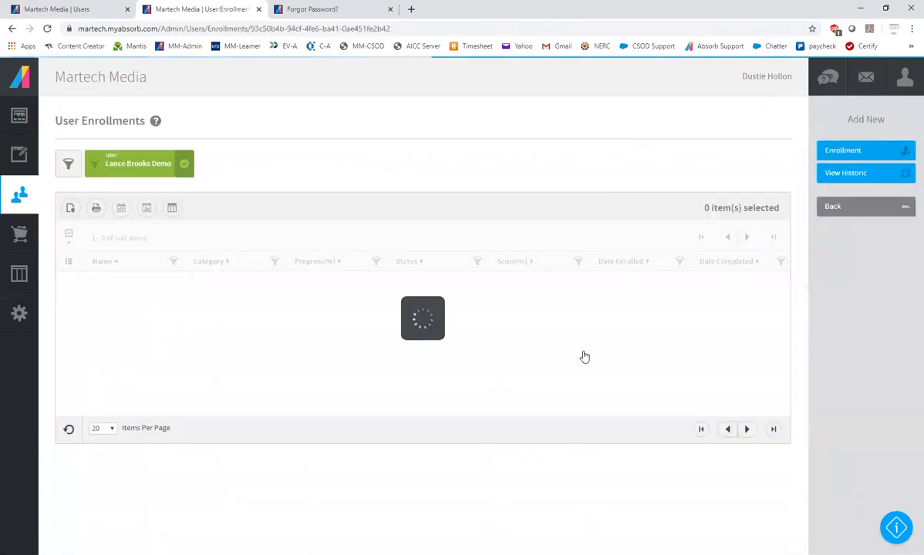
pyautogui.scroll(-5, 586, 413)
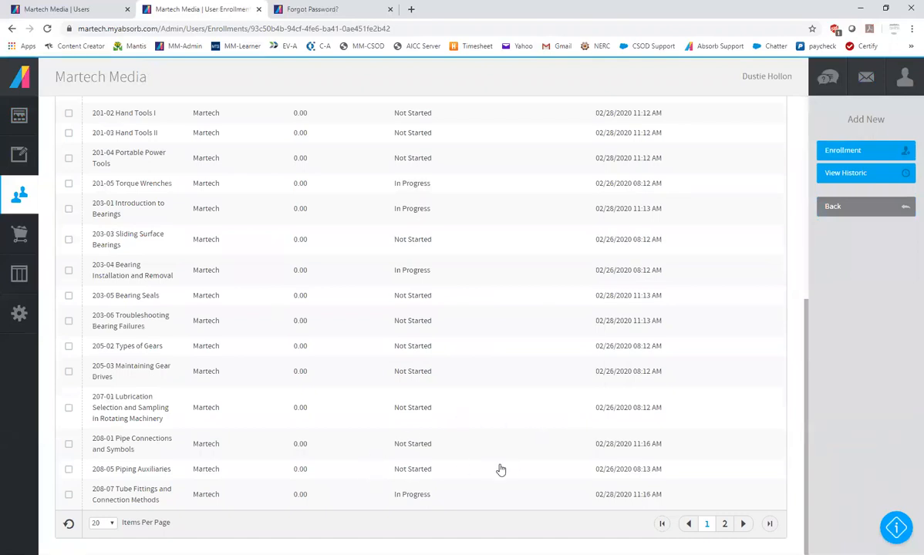
pyautogui.scroll(5, 478, 473)
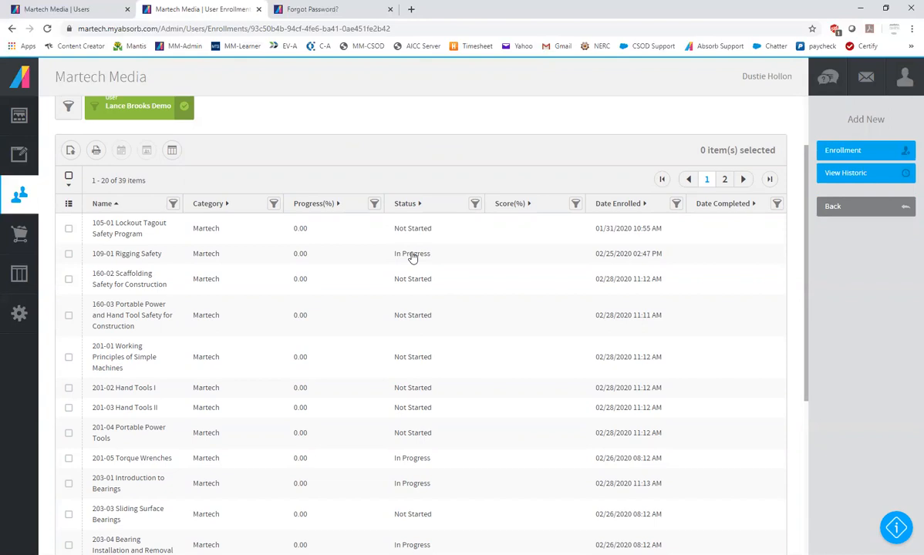
# Return to the demo users, view the enrollments of the PAAET 2 demo account, and go back to the list
pyautogui.click(833, 206)
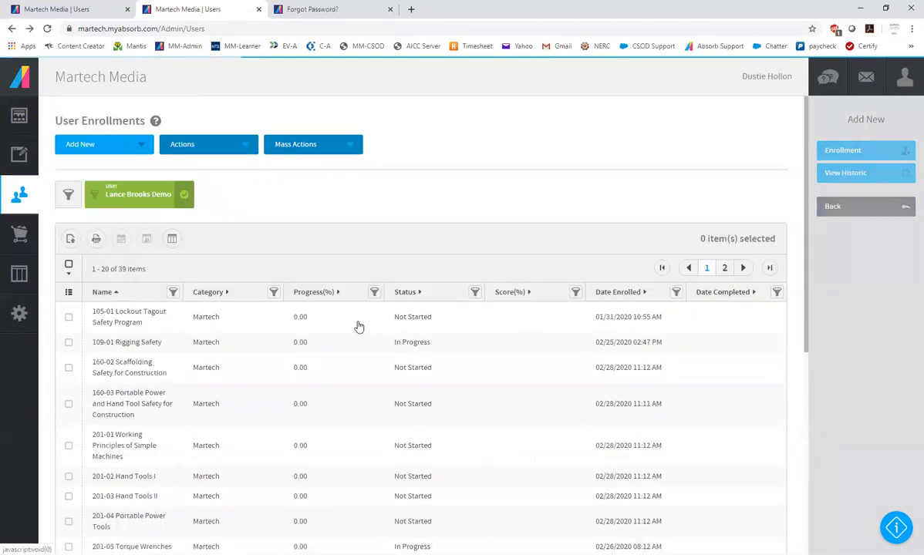
pyautogui.scroll(-3, 736, 405)
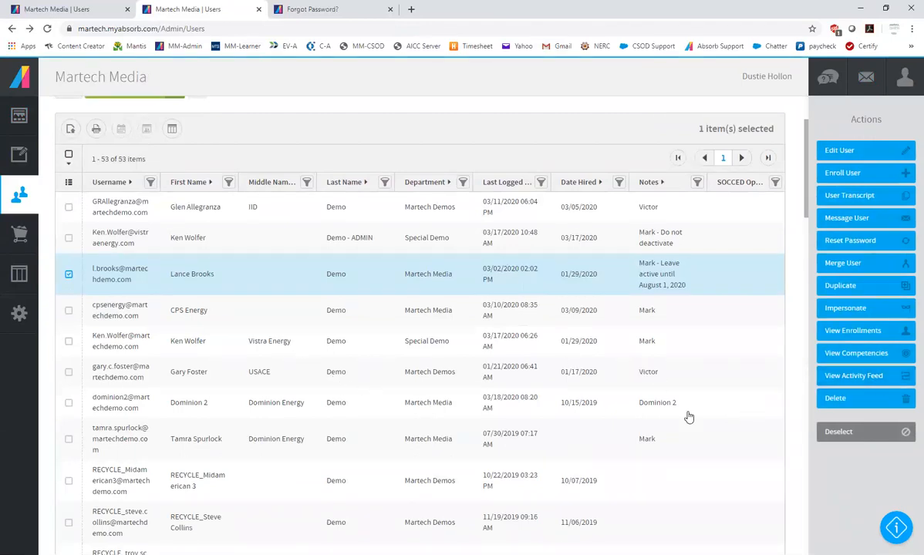
pyautogui.scroll(-3, 689, 416)
pyautogui.scroll(-1, 691, 416)
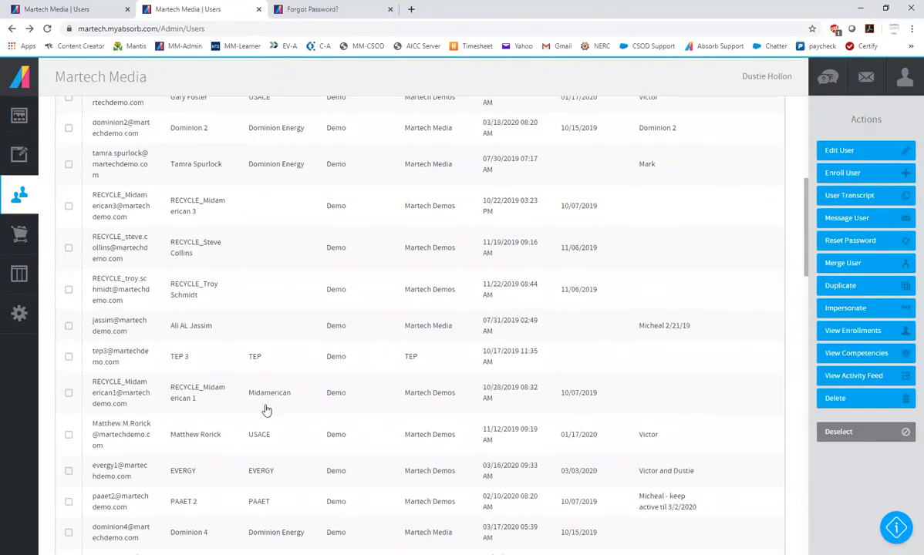
pyautogui.scroll(-3, 269, 406)
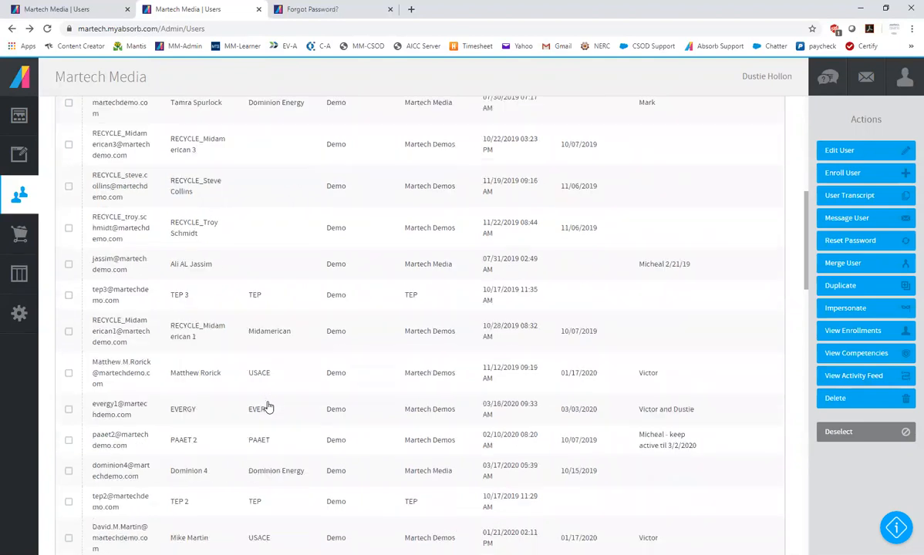
pyautogui.click(363, 293)
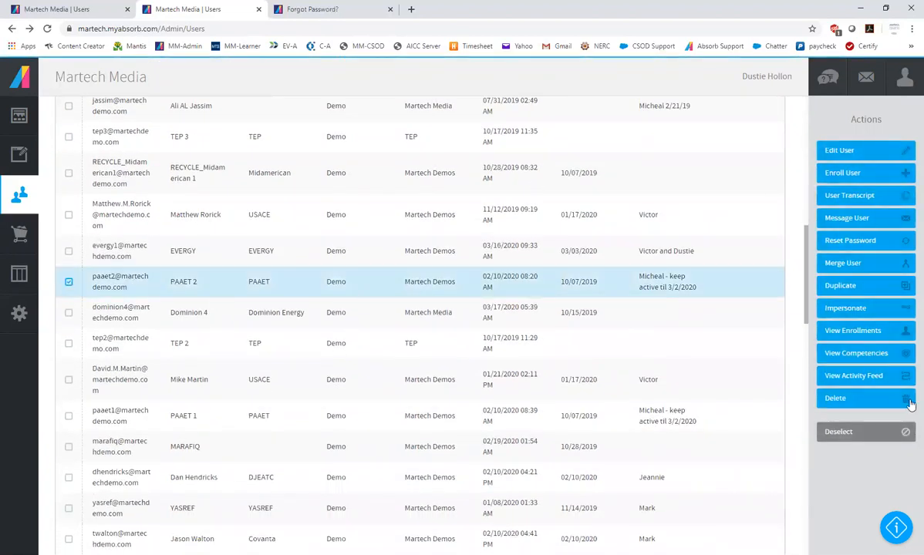
pyautogui.click(862, 333)
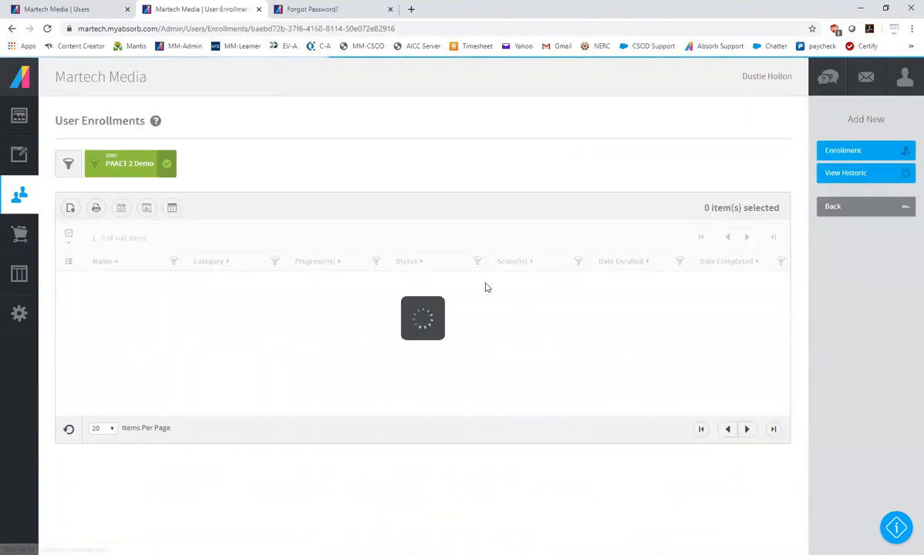
pyautogui.hotkey('alt', 'Left')
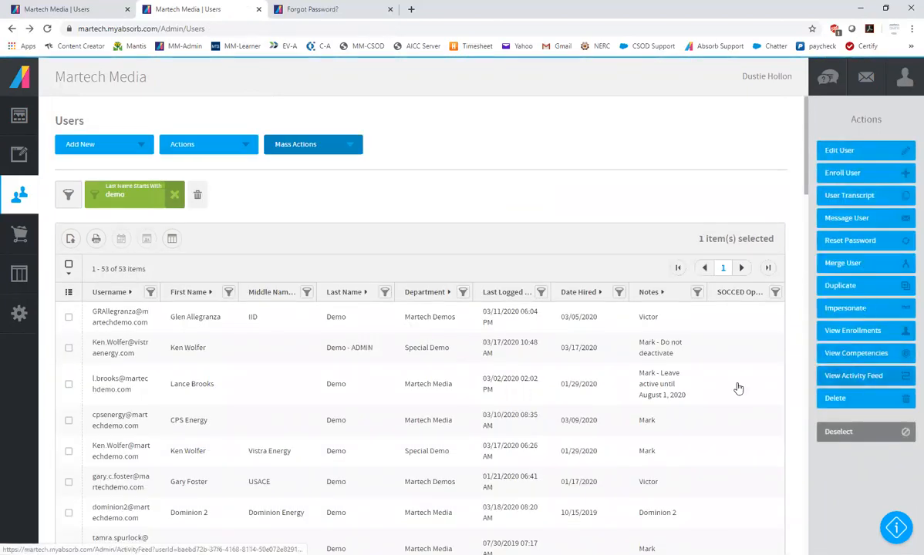
# Open the Learner Activity report and look through the enrollments of the first listed learner
pyautogui.click(19, 275)
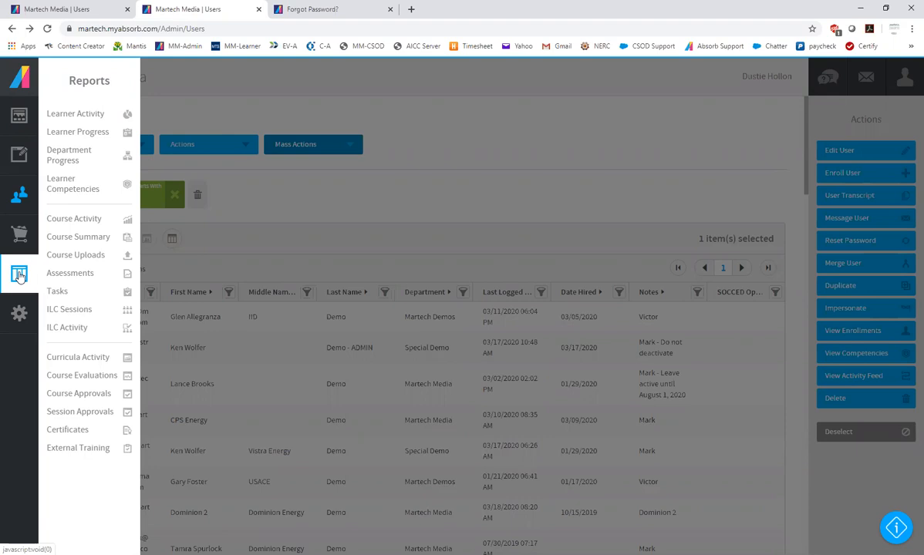
pyautogui.click(79, 115)
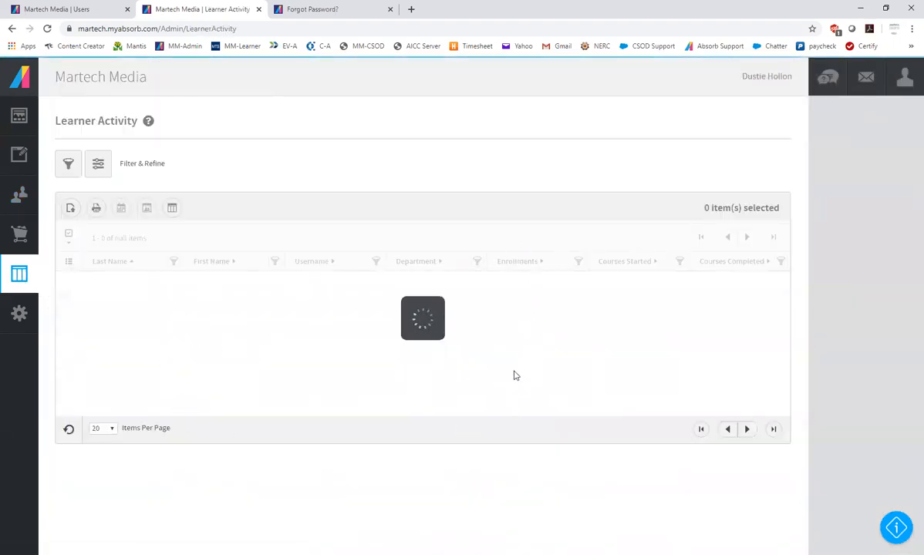
pyautogui.scroll(-2, 532, 360)
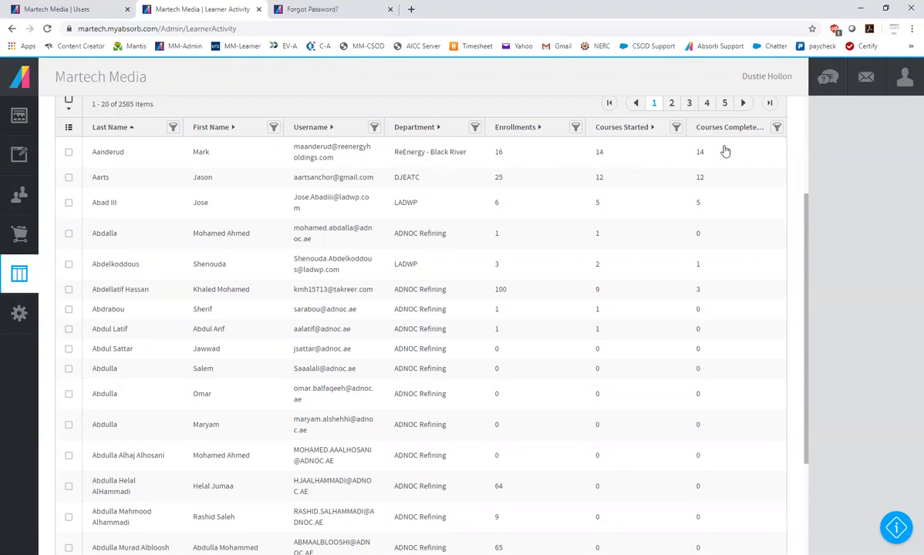
pyautogui.click(117, 153)
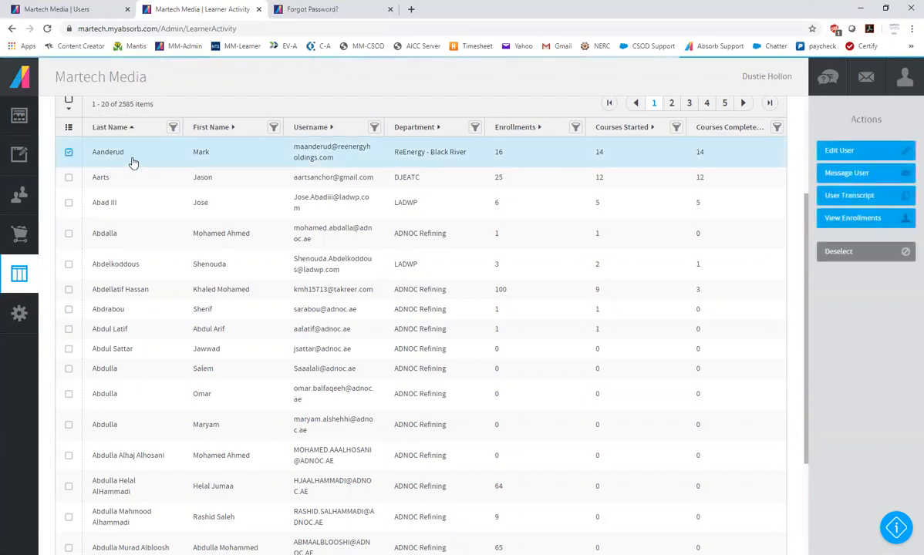
pyautogui.click(846, 219)
pyautogui.scroll(-2, 622, 362)
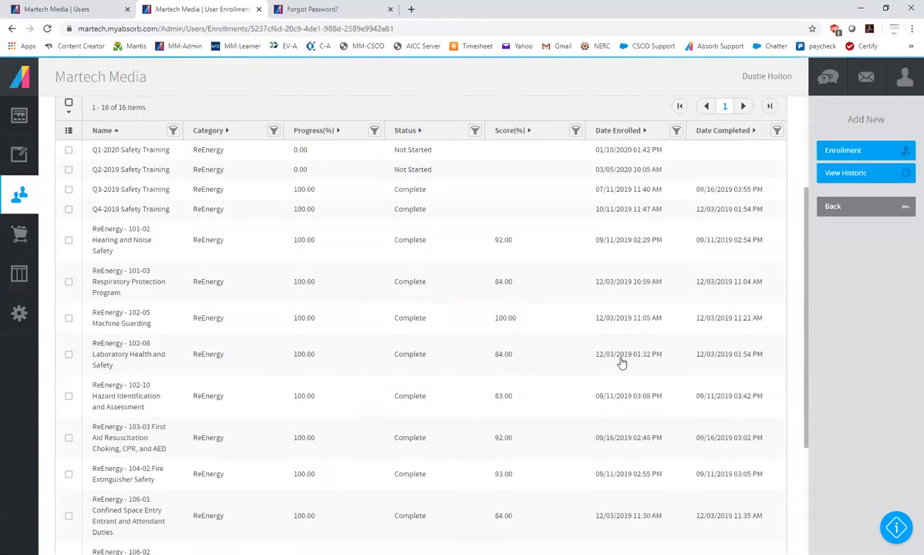
# Look through the learner's enrollments and open the ReEnergy - 101-02 Hearing and Noise Safety enrollment for editing
pyautogui.scroll(-1, 621, 362)
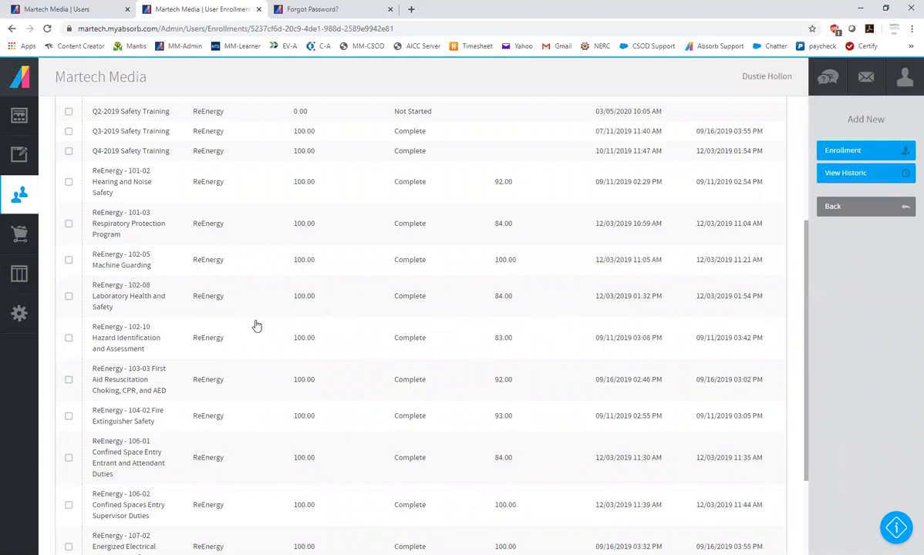
pyautogui.scroll(-3, 269, 336)
pyautogui.scroll(4, 275, 336)
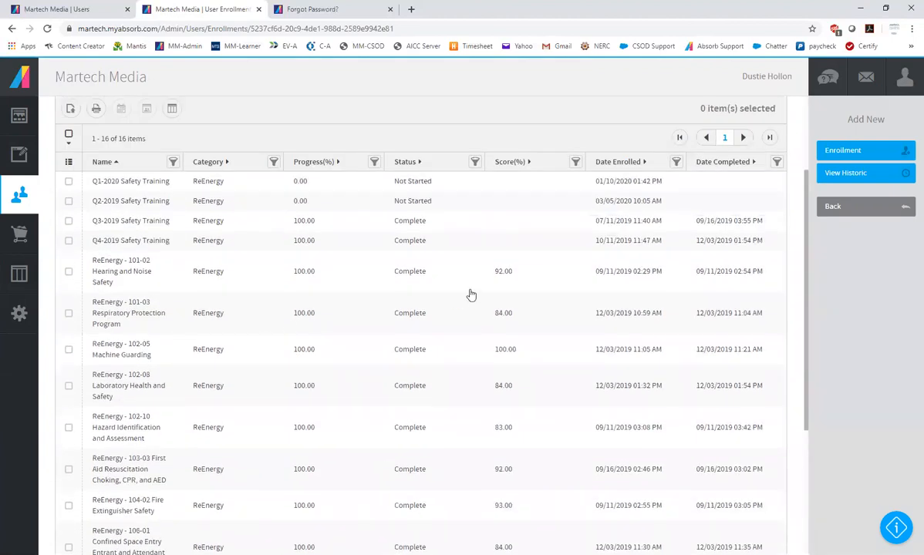
pyautogui.click(158, 276)
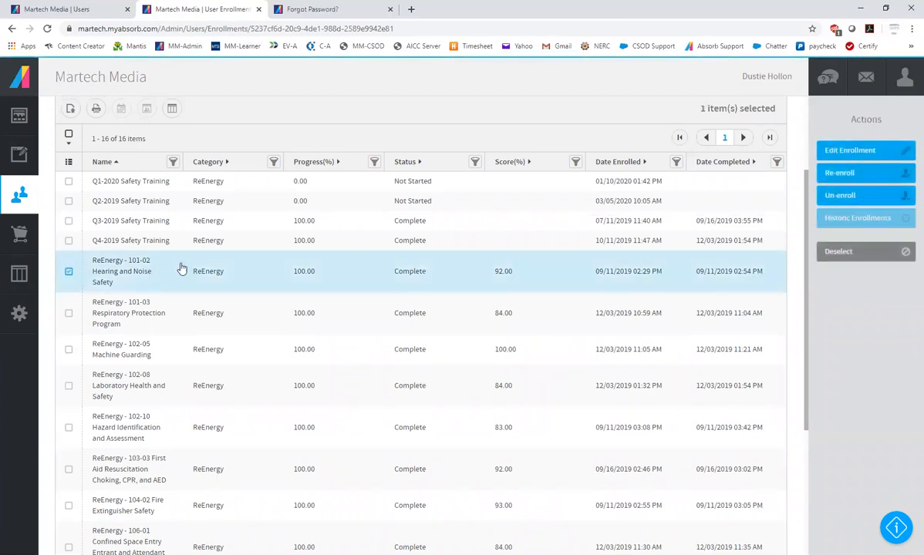
pyautogui.click(846, 154)
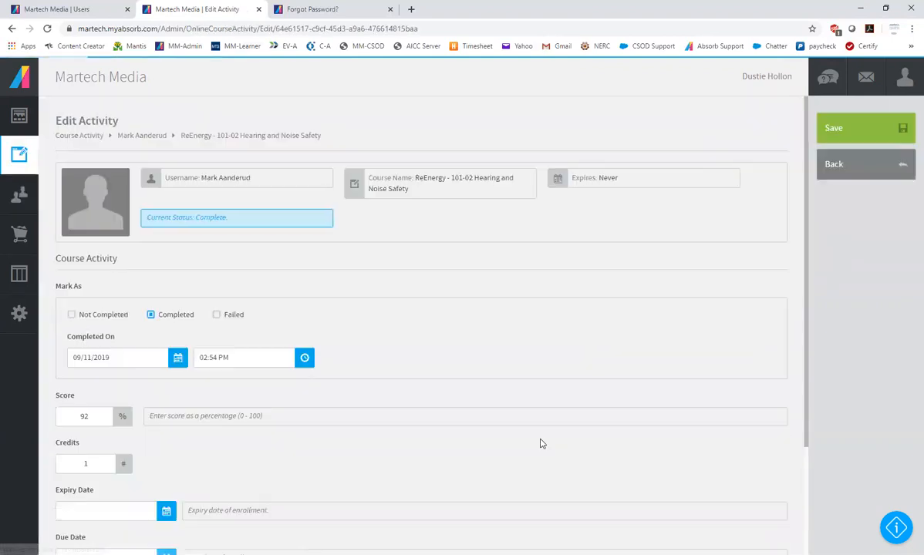
# Expand the Chapter 1 lesson's attempt details to review them, and return to the learner's enrollments without saving
pyautogui.scroll(-2, 377, 372)
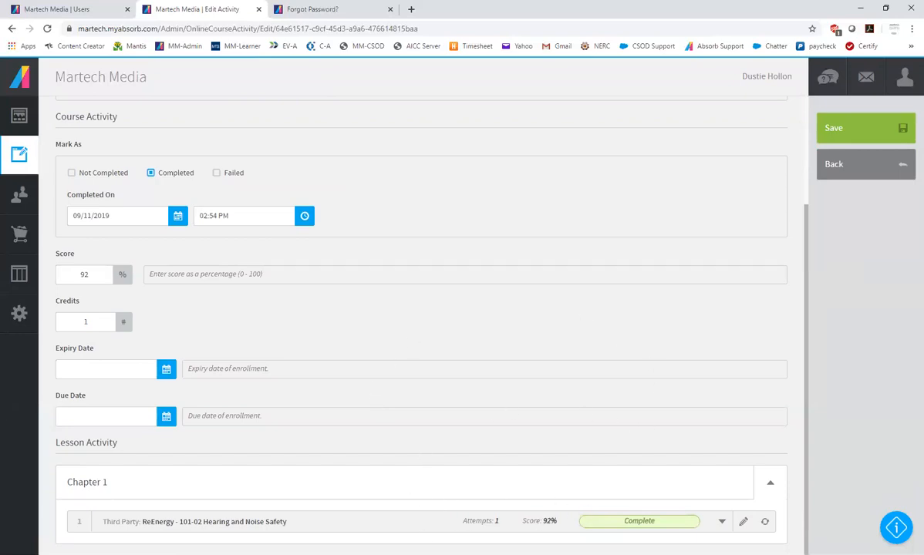
pyautogui.click(720, 522)
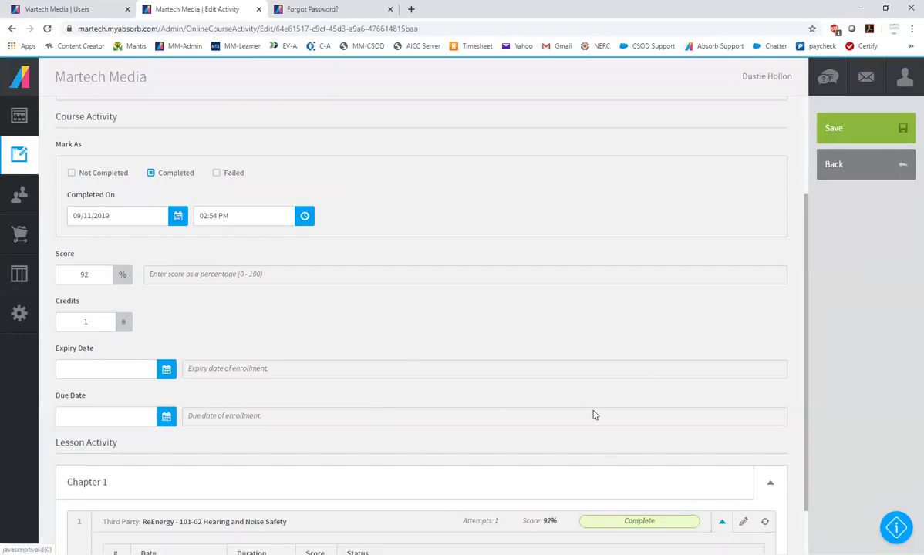
pyautogui.scroll(-1, 593, 412)
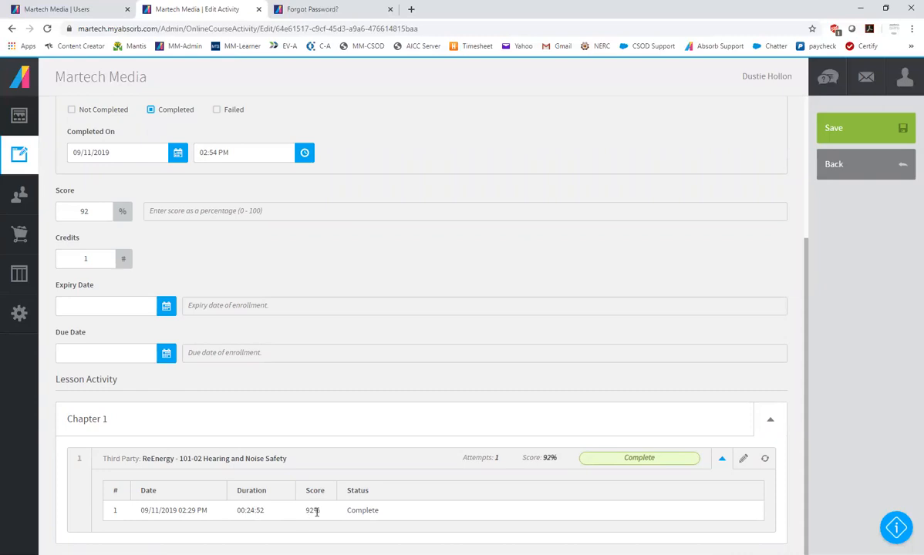
pyautogui.scroll(3, 432, 329)
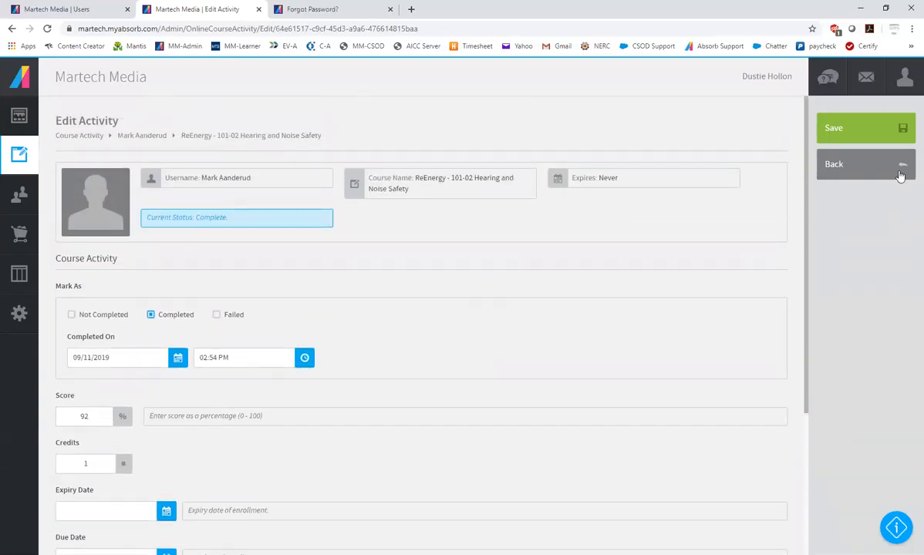
pyautogui.click(862, 170)
pyautogui.click(481, 342)
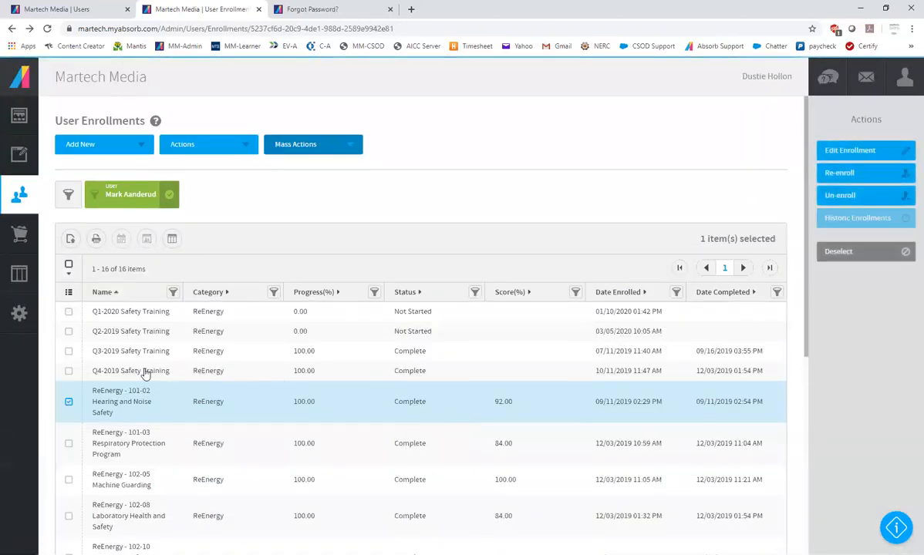
# Open the Q2-2019 Safety Training enrollment, review its completion fields and course enrollments, and return to the enrollments list
pyautogui.click(430, 332)
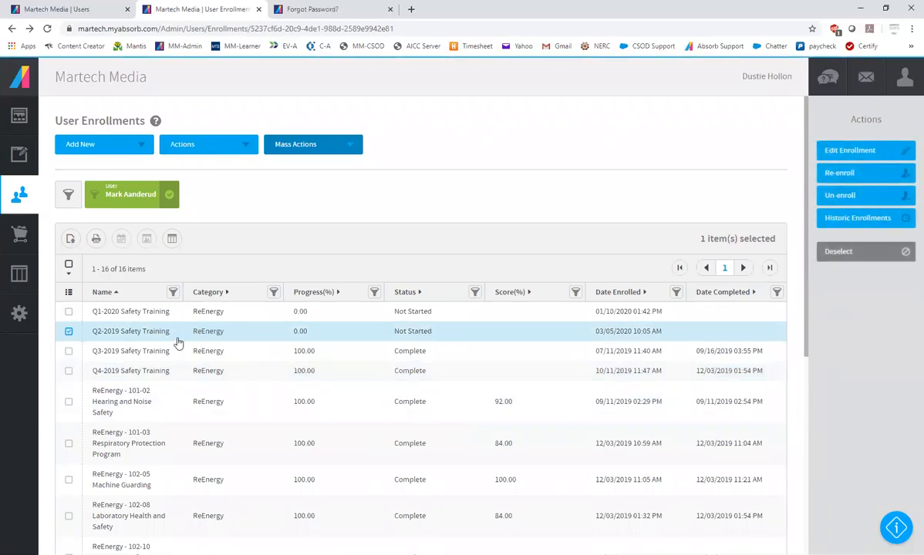
pyautogui.click(848, 154)
pyautogui.scroll(-2, 455, 385)
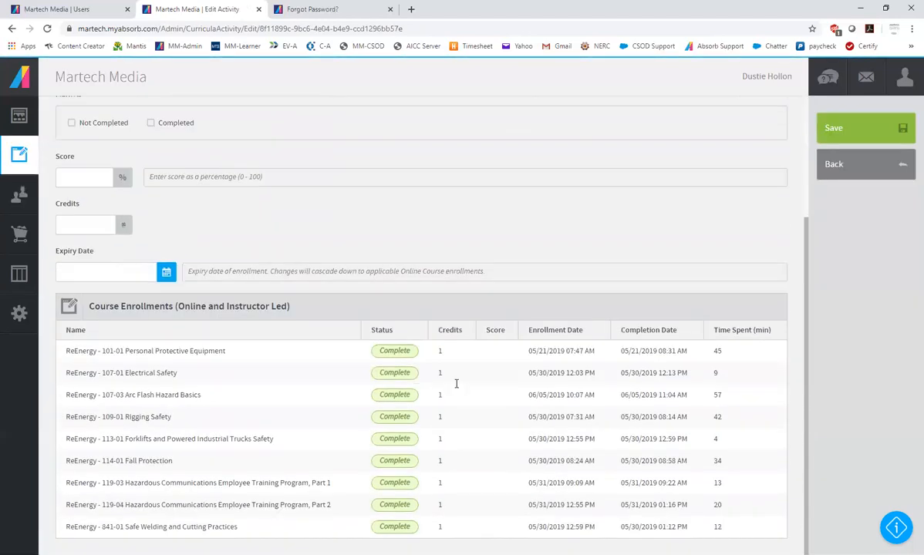
pyautogui.scroll(3, 278, 384)
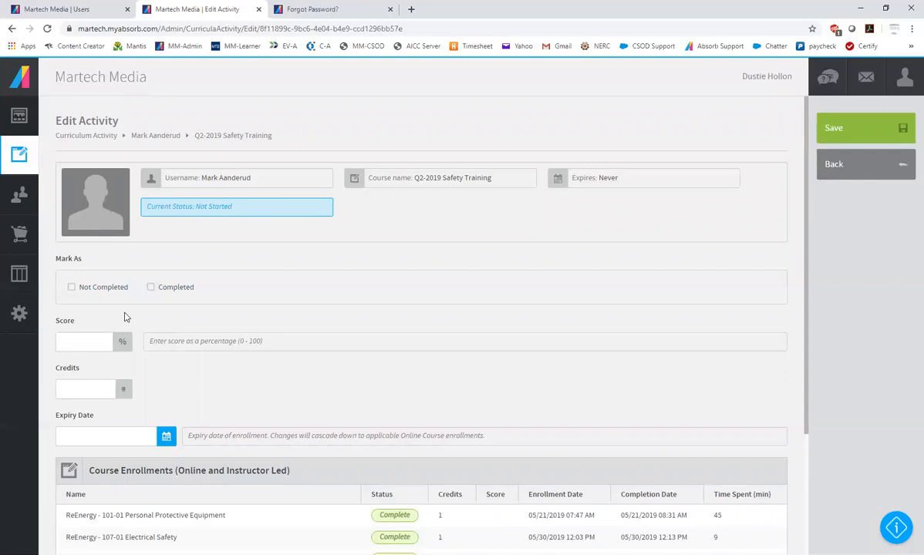
pyautogui.scroll(-2, 299, 386)
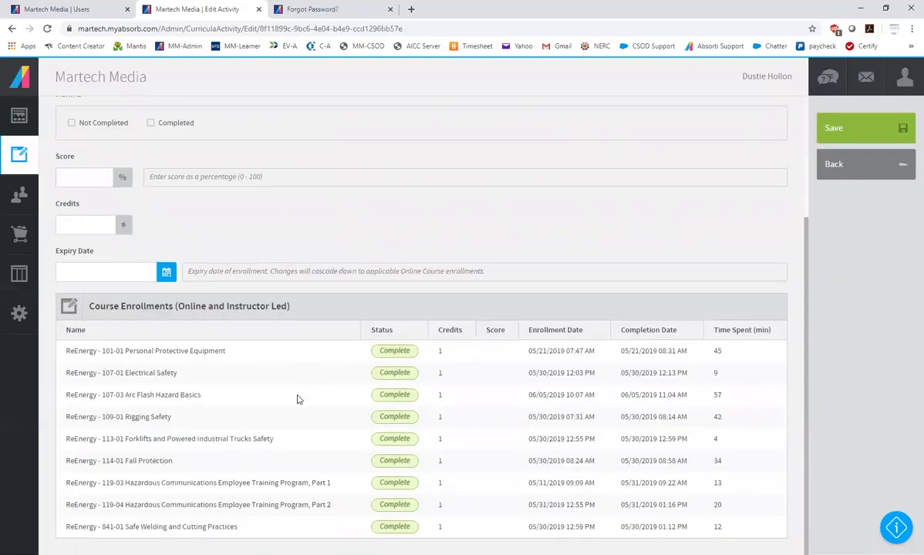
pyautogui.scroll(2, 693, 235)
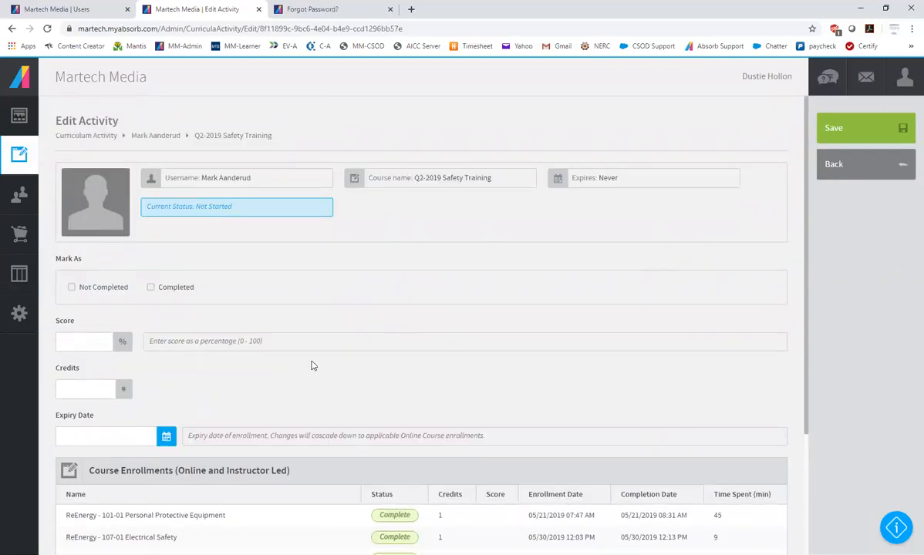
pyautogui.click(844, 168)
pyautogui.click(479, 338)
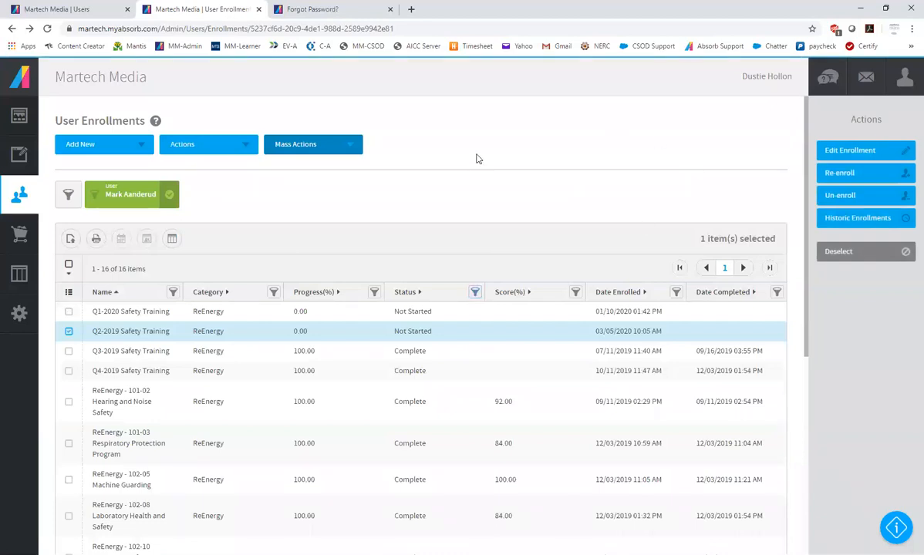
# Open the Learner Progress report and look through the learners' progress, scores and enrollment figures
pyautogui.click(20, 262)
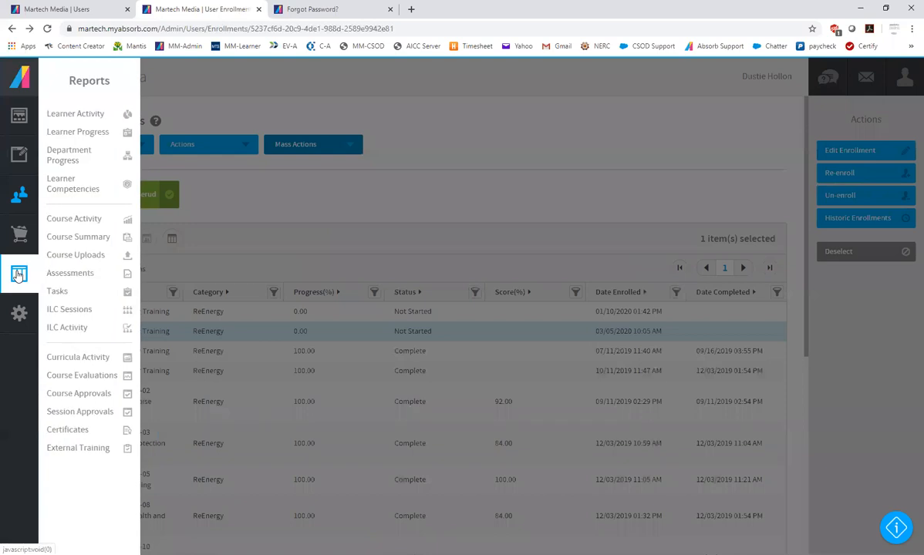
pyautogui.click(71, 134)
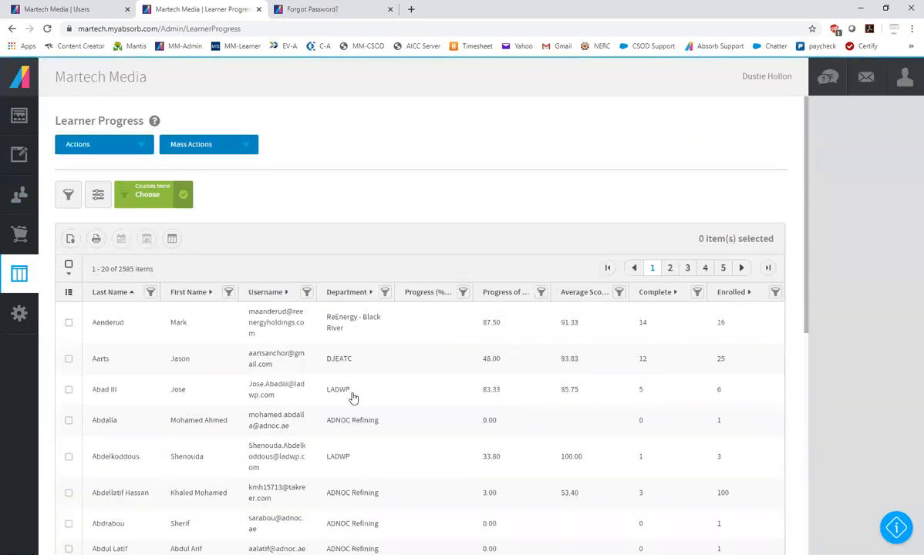
pyautogui.scroll(-1, 353, 397)
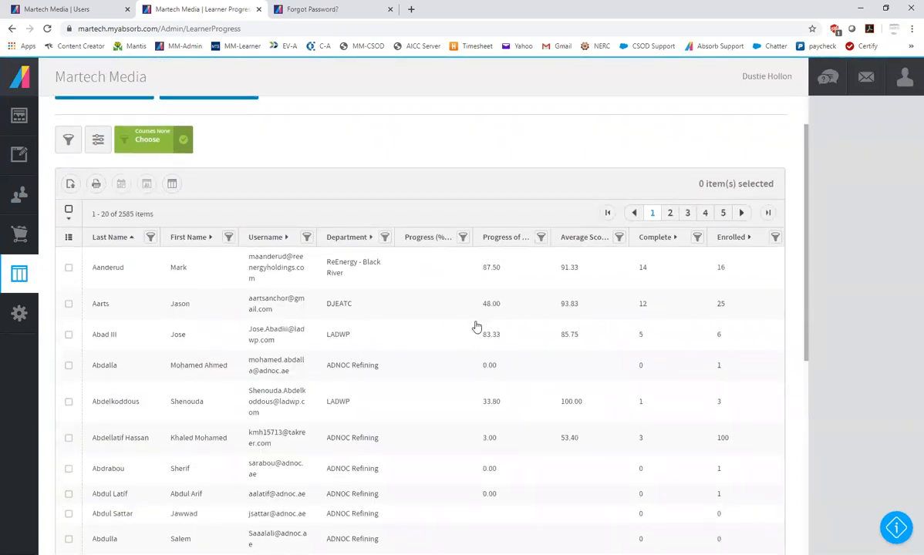
# Run the Course Activity report for the course 103-03 First Aid Resuscitation Choking, CPR, and AED
pyautogui.moveTo(26, 264)
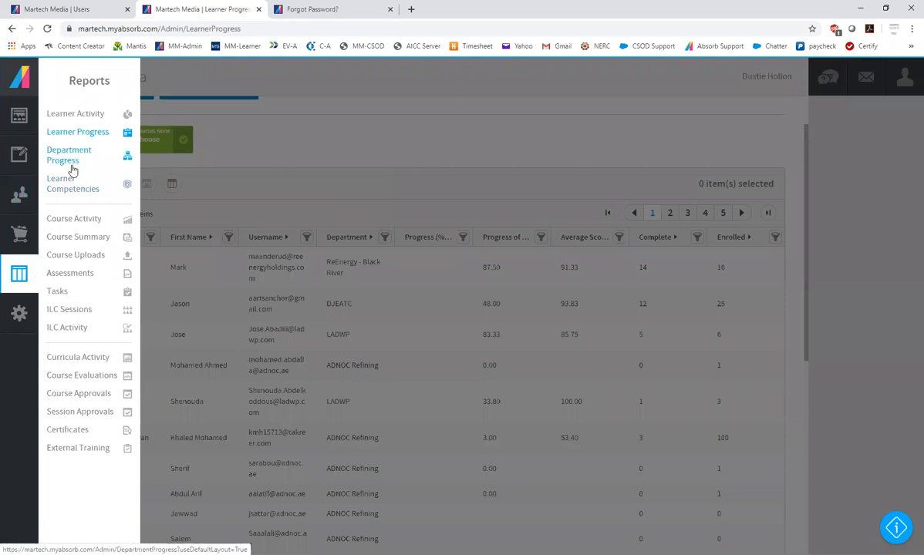
pyautogui.click(78, 220)
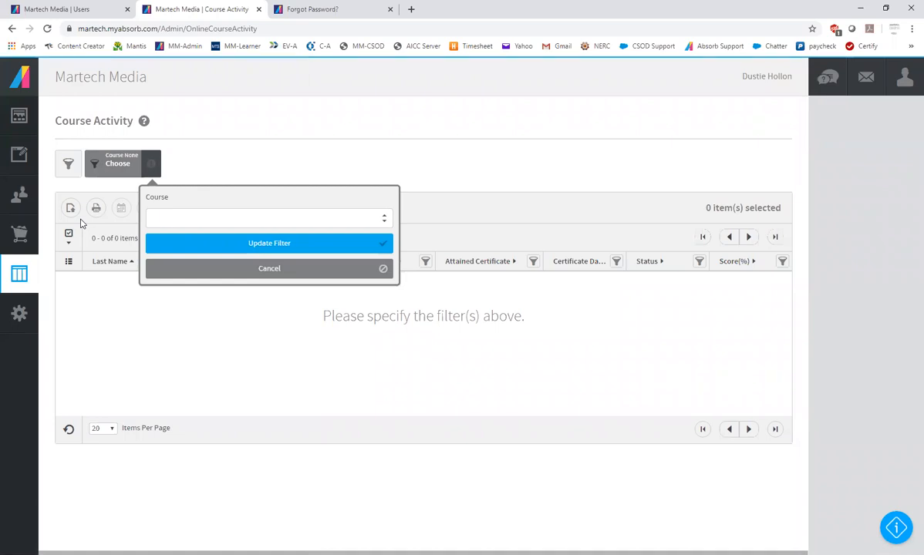
pyautogui.click(248, 222)
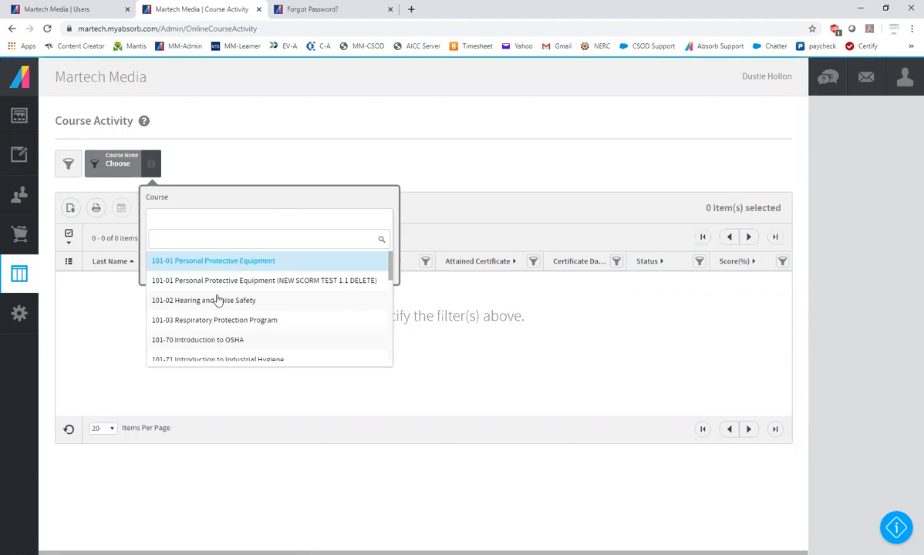
pyautogui.scroll(-10, 219, 309)
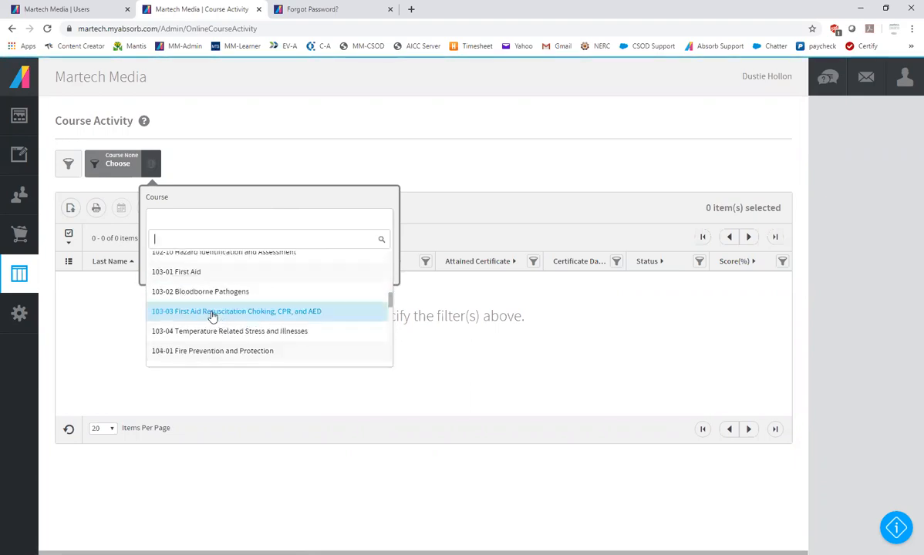
pyautogui.click(211, 312)
pyautogui.click(270, 245)
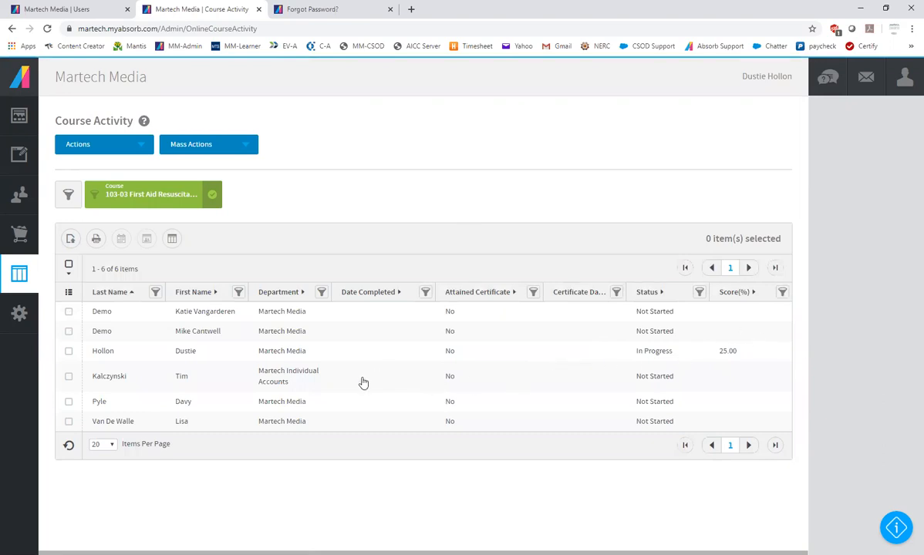
# Filter the course activity to the status In Progress and select the listed learner
pyautogui.click(698, 295)
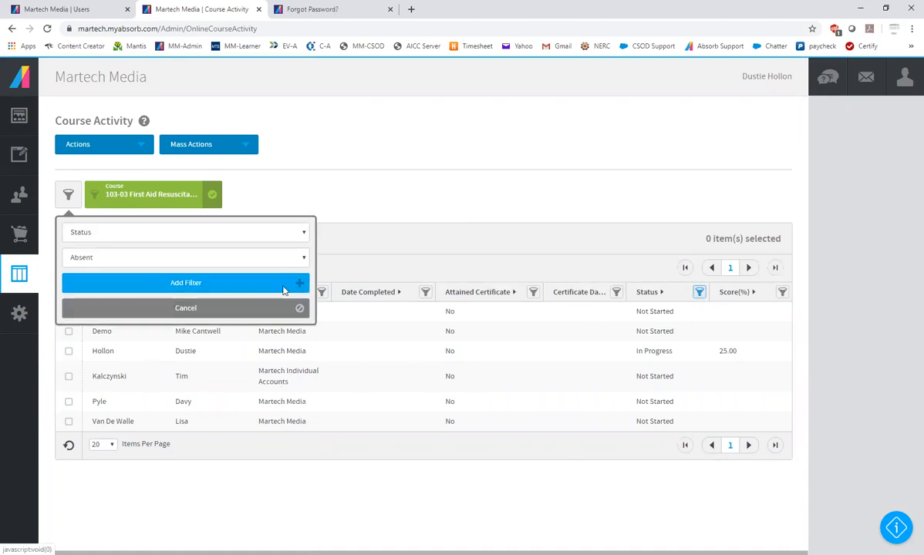
pyautogui.click(112, 235)
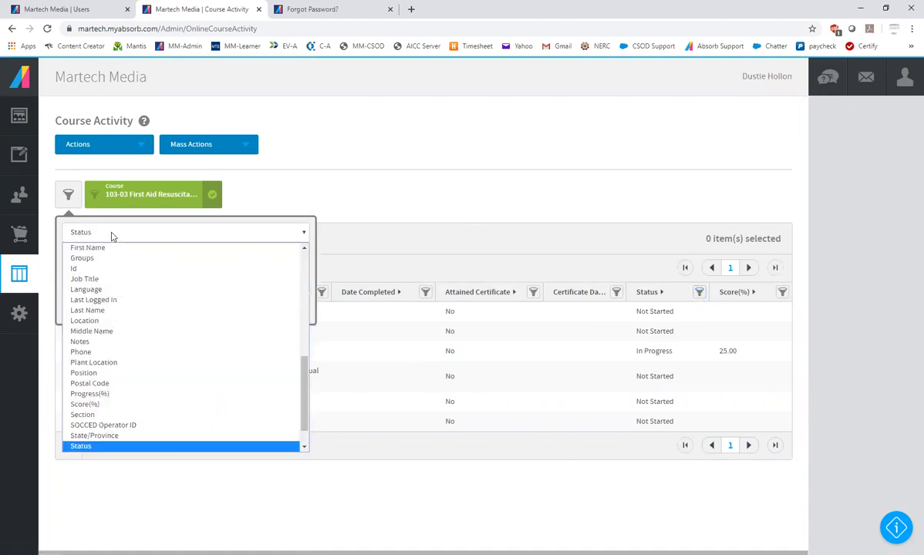
pyautogui.click(111, 236)
pyautogui.click(112, 259)
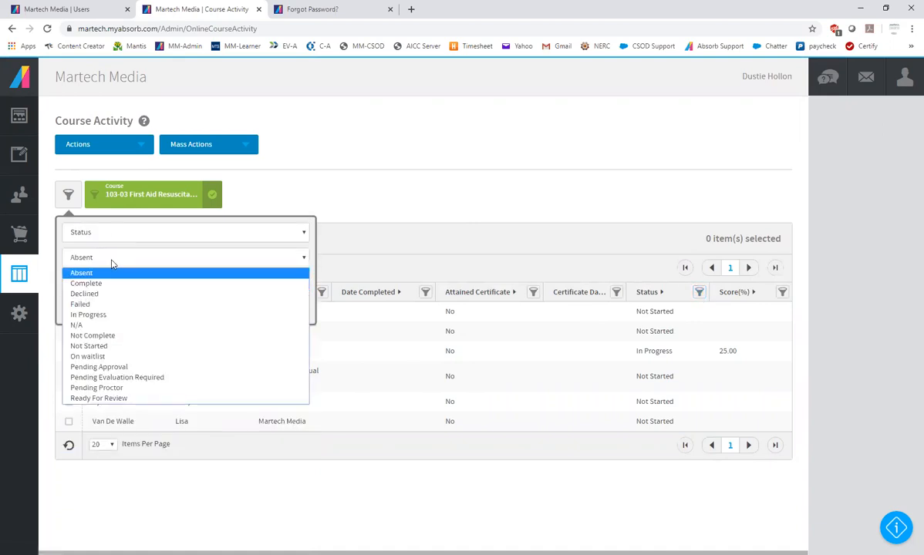
pyautogui.click(107, 315)
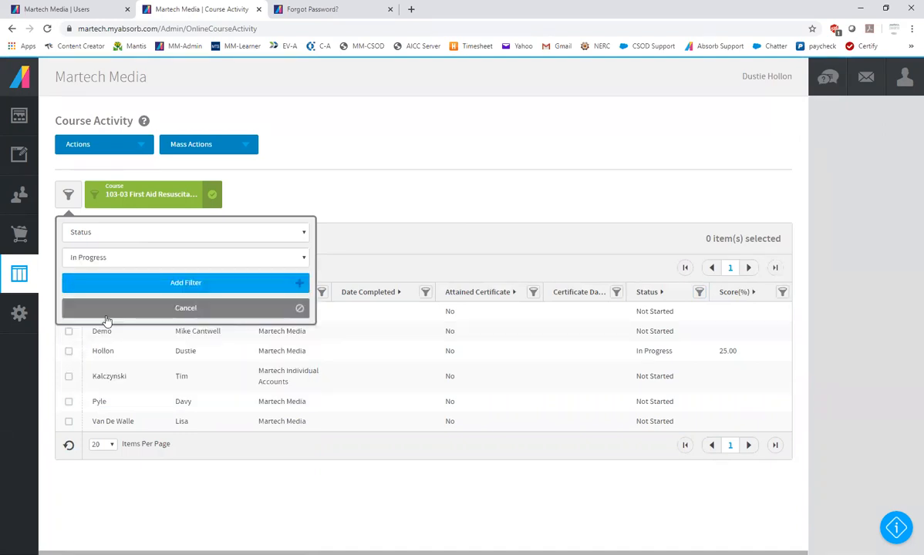
pyautogui.click(175, 283)
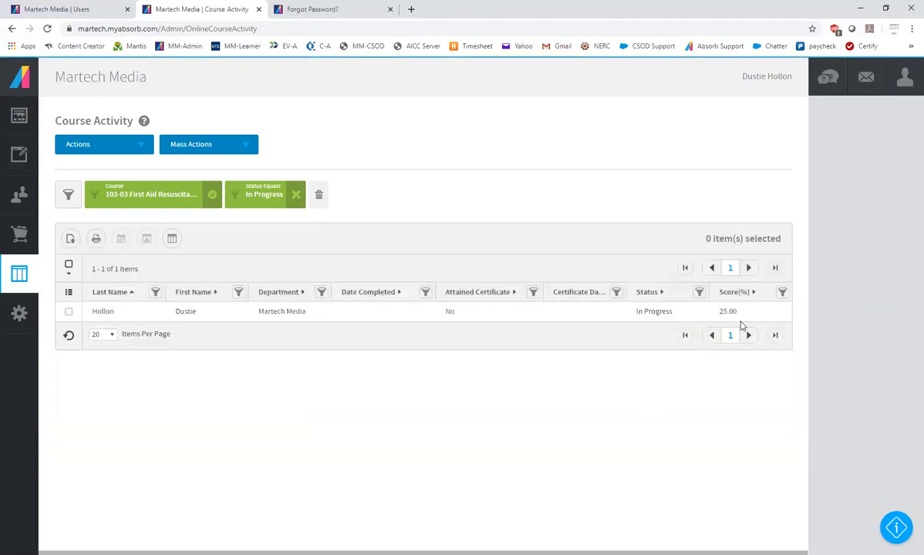
pyautogui.click(657, 318)
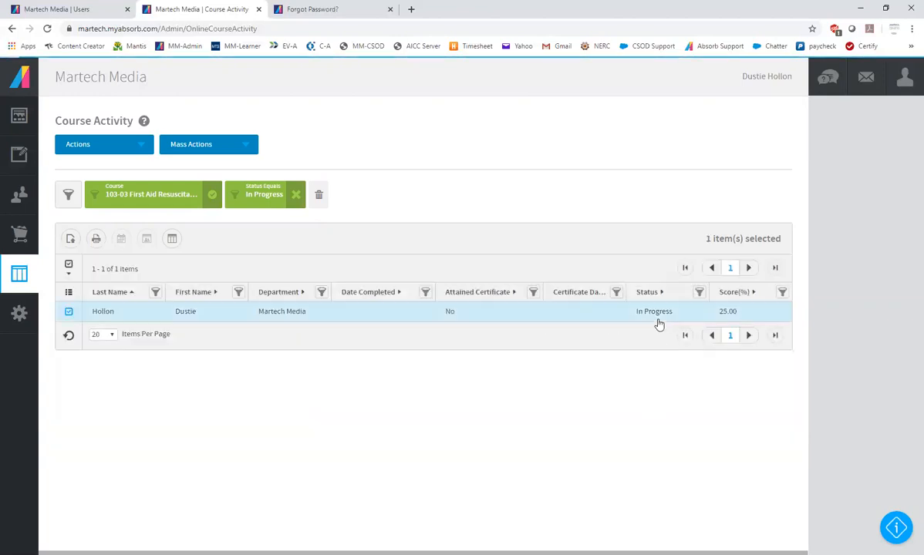
# Open the Curricula Activity report, browse the available curricula, and apply the filter for BR - 2019 NASCC Annual Training
pyautogui.click(18, 269)
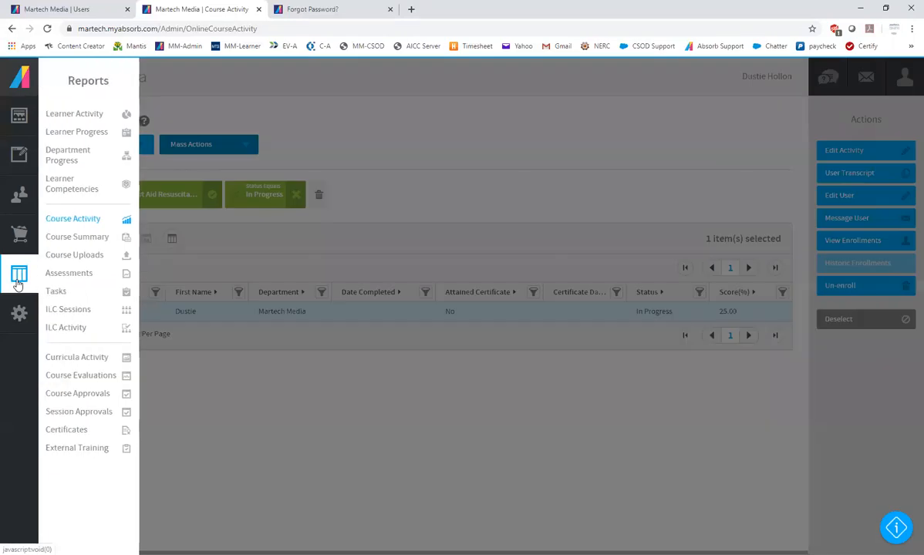
pyautogui.click(79, 358)
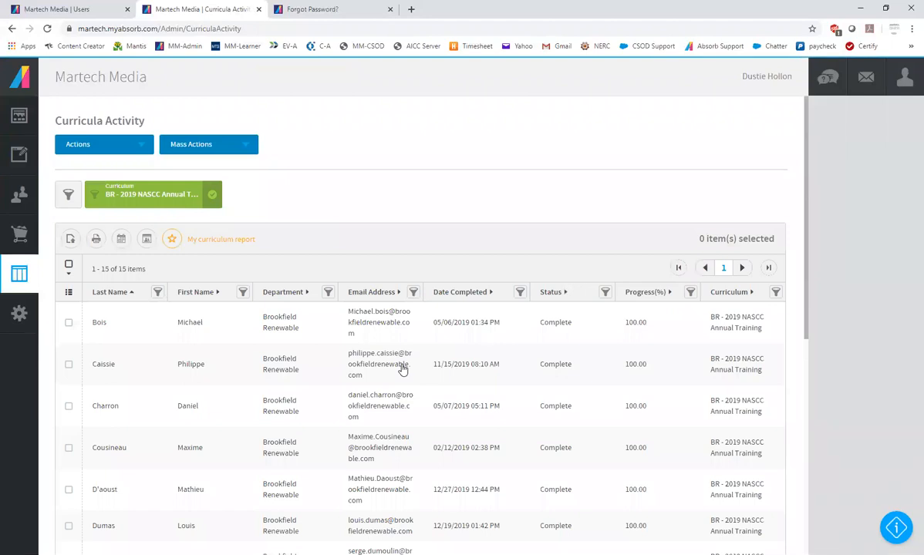
pyautogui.click(143, 202)
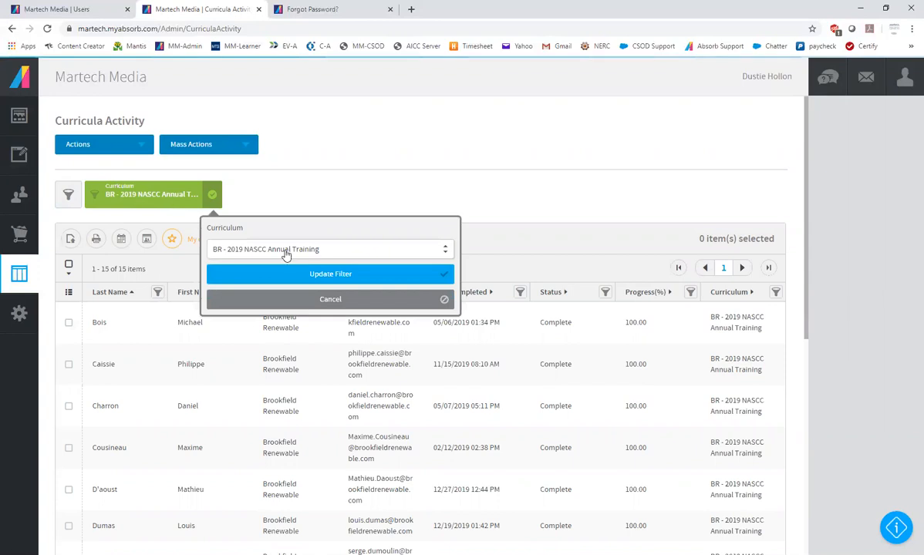
pyautogui.click(287, 251)
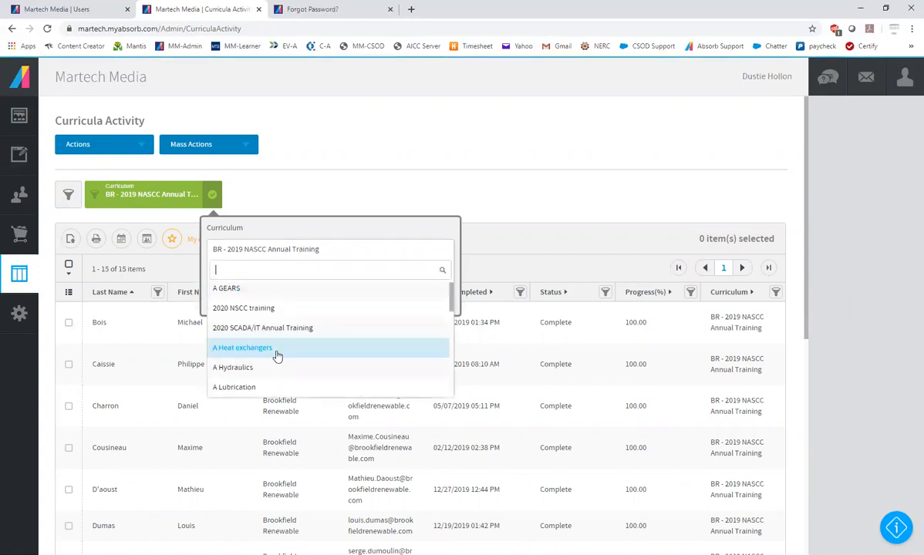
pyautogui.scroll(-5, 277, 356)
pyautogui.click(243, 362)
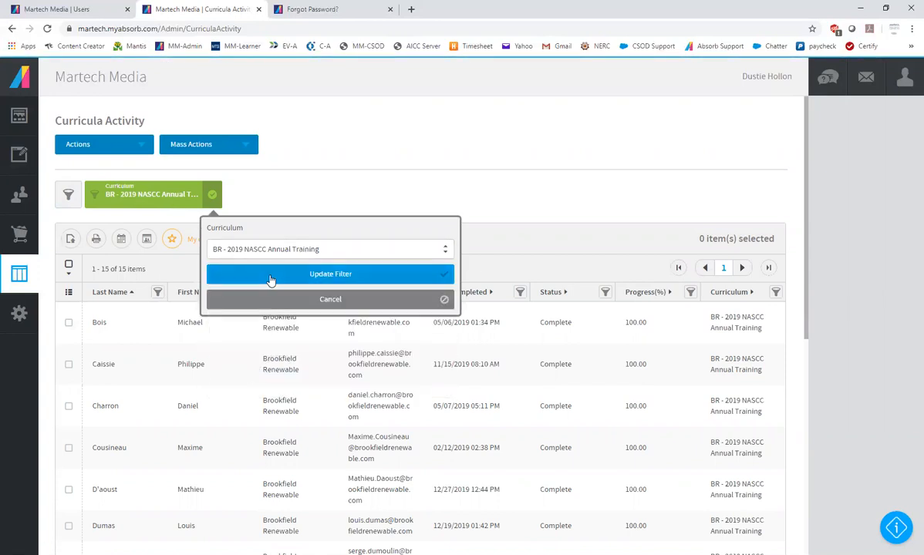
pyautogui.click(271, 279)
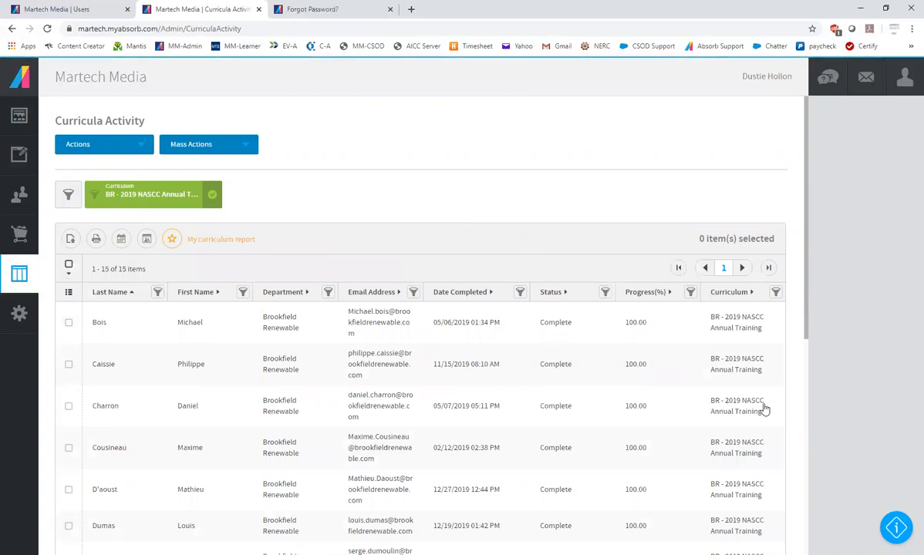
# Look through the completion dates, statuses and progress in the filtered curricula activity, and select the first learner
pyautogui.scroll(-5, 526, 391)
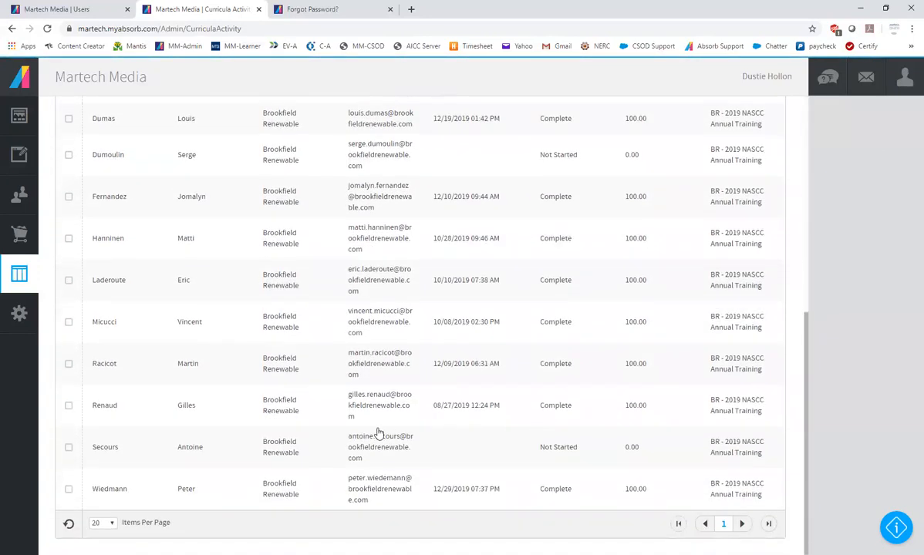
pyautogui.scroll(5, 435, 348)
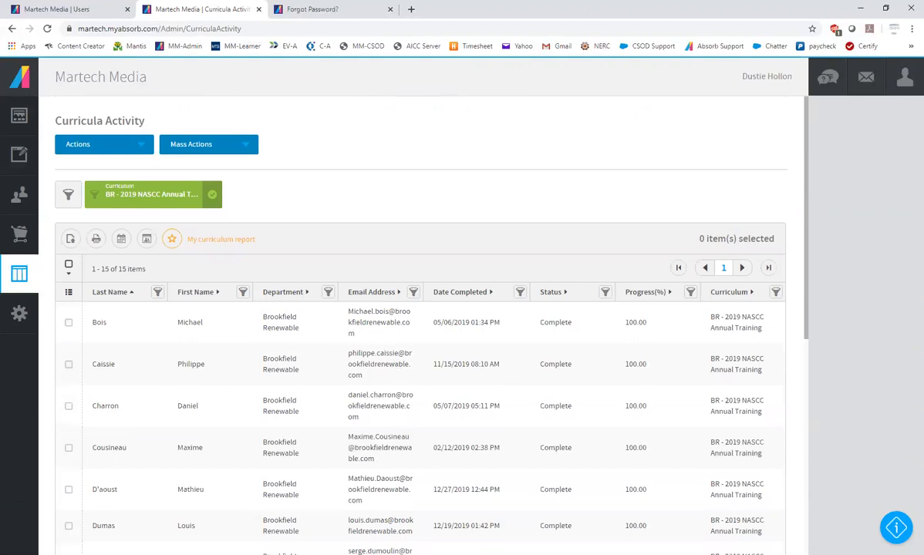
pyautogui.click(363, 334)
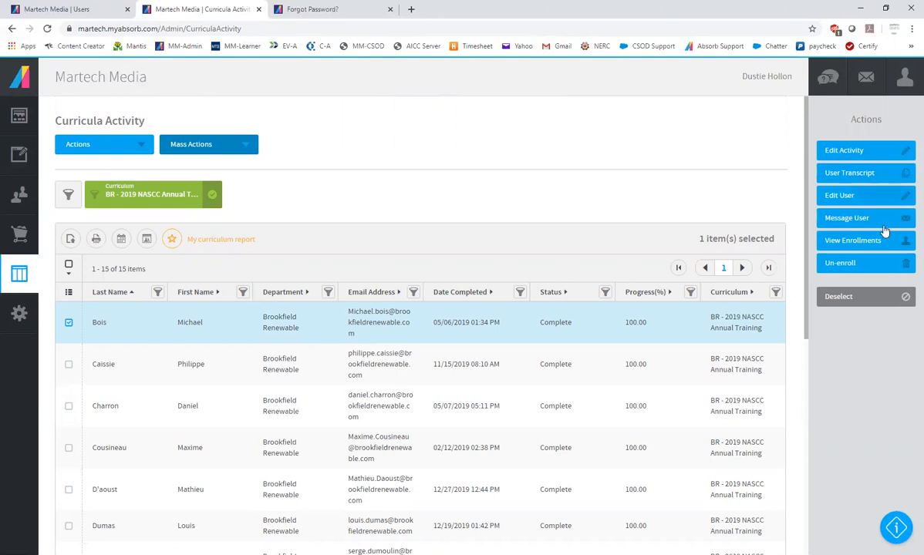
# Leave the curricula report and open the list of all courses
pyautogui.click(903, 76)
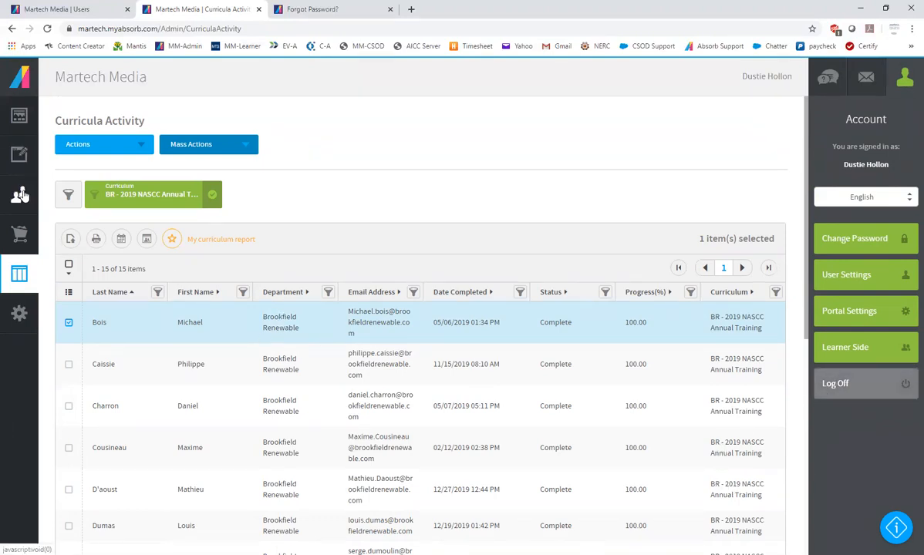
pyautogui.moveTo(20, 154)
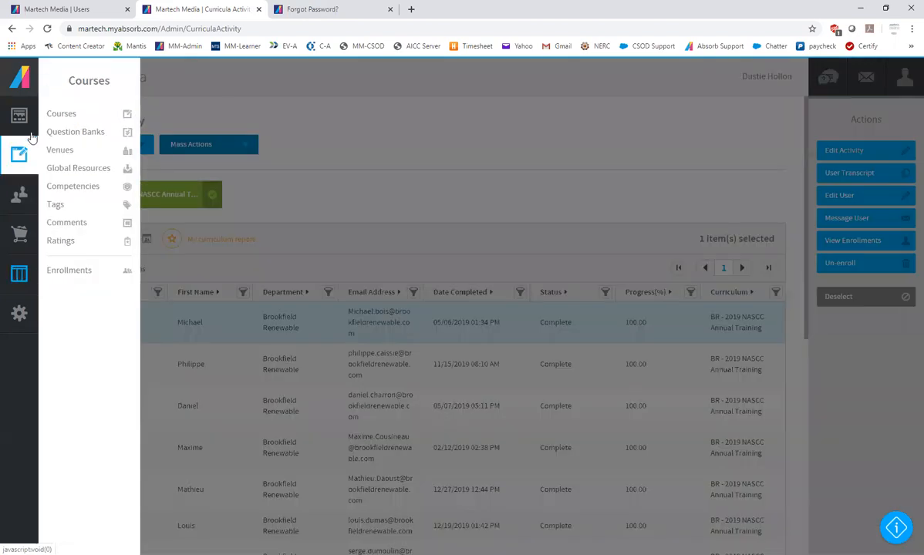
pyautogui.click(47, 114)
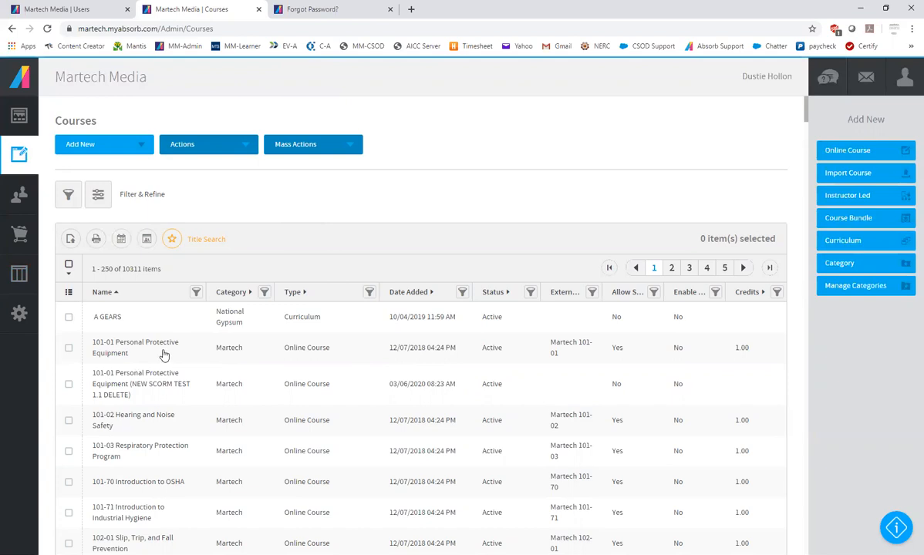
# Log off from the admin side and sign in with the saved credentials of the demo department administrator account
pyautogui.click(904, 79)
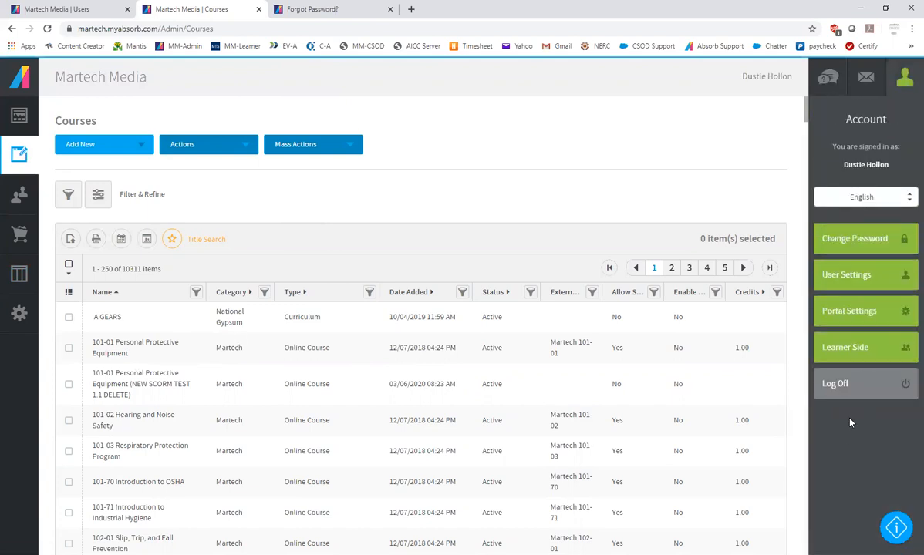
pyautogui.click(863, 384)
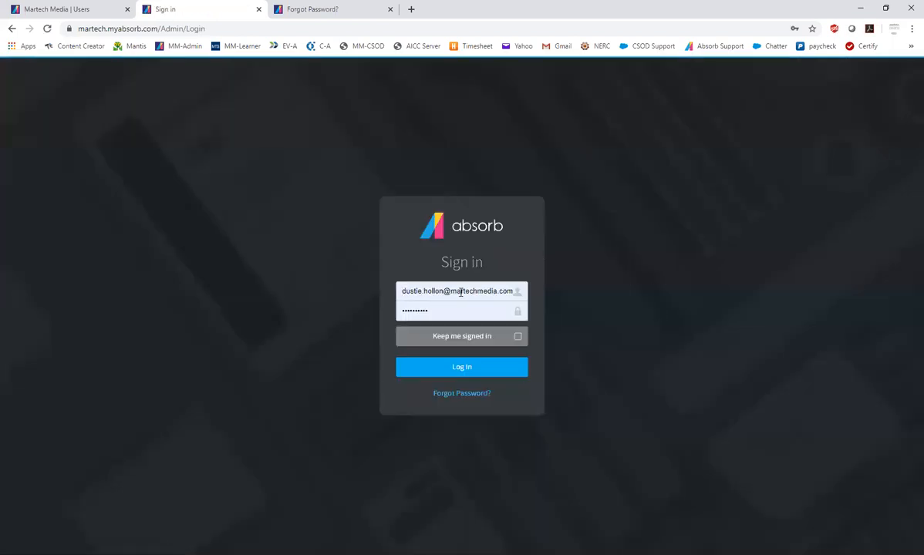
pyautogui.click(460, 292)
pyautogui.click(453, 386)
pyautogui.click(449, 370)
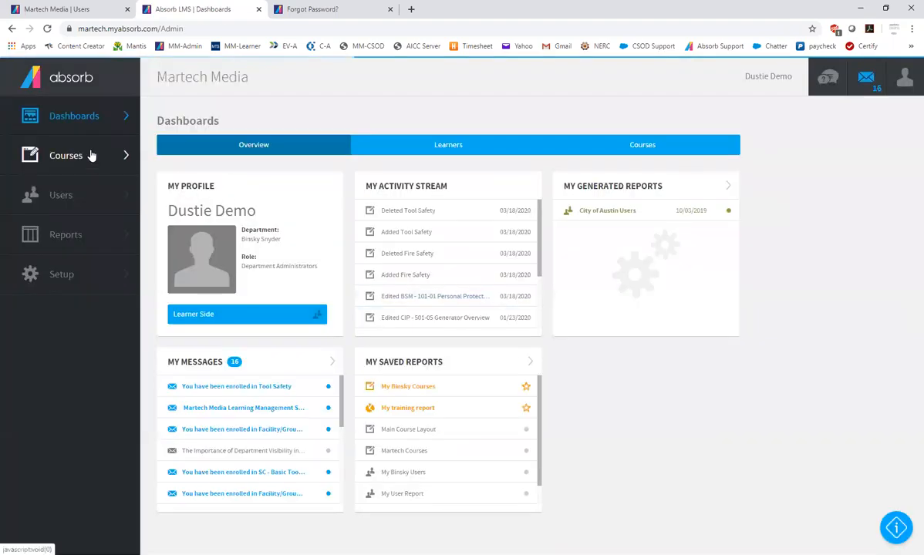
# Open the department administrator's course list, browse it, and select BSM - 103-04 Temperature Related Stress and Illnesses to view its available actions
pyautogui.click(90, 156)
pyautogui.click(64, 115)
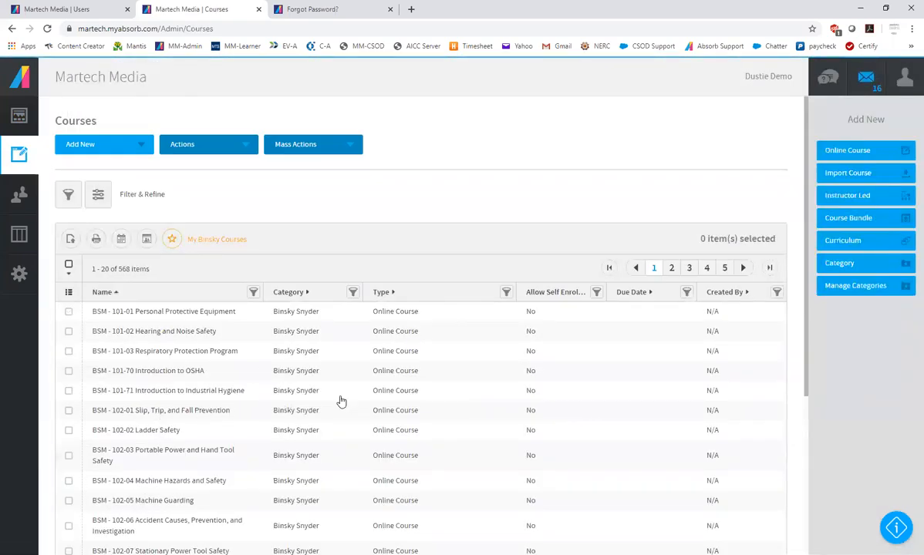
pyautogui.scroll(-2, 342, 401)
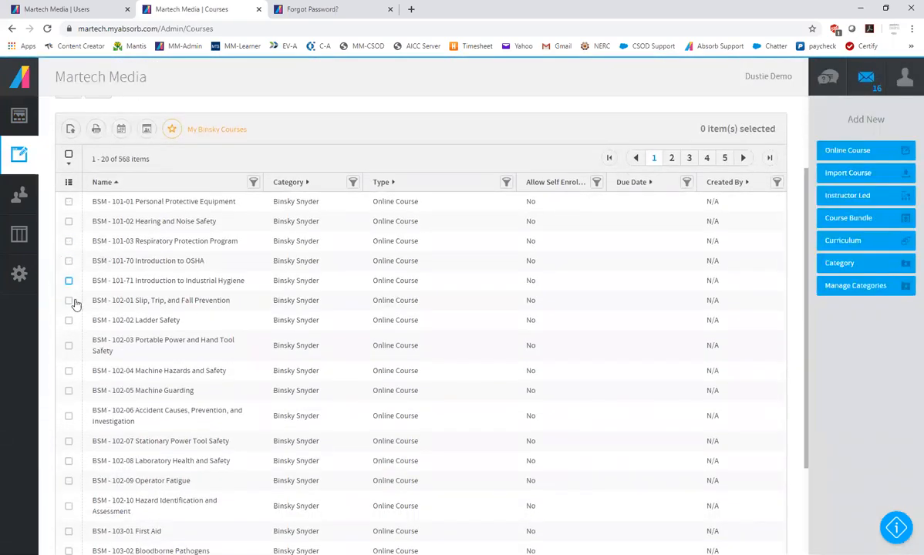
pyautogui.scroll(-2, 148, 373)
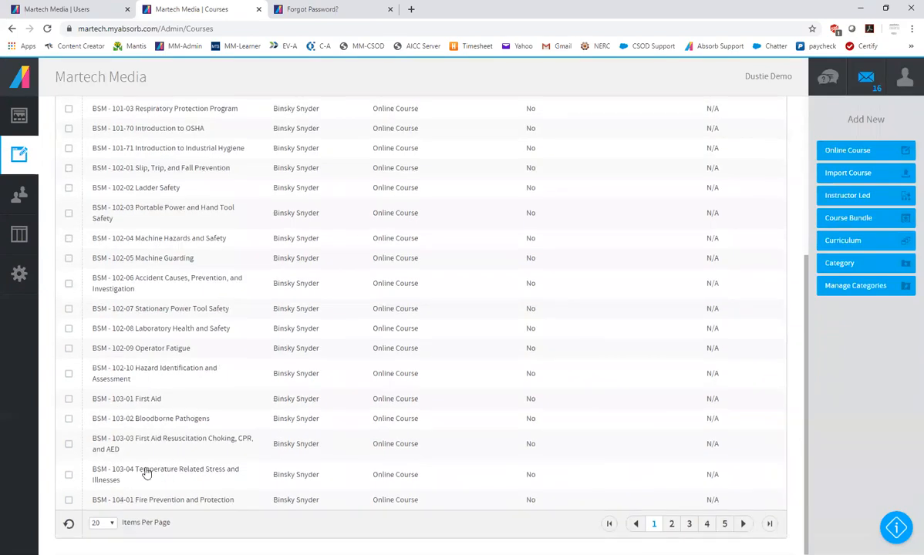
pyautogui.click(146, 474)
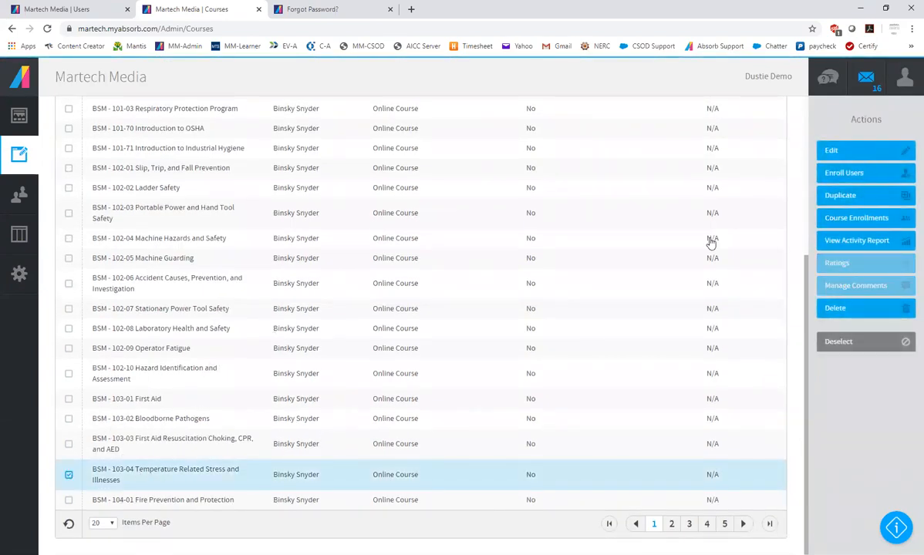
pyautogui.scroll(4, 375, 291)
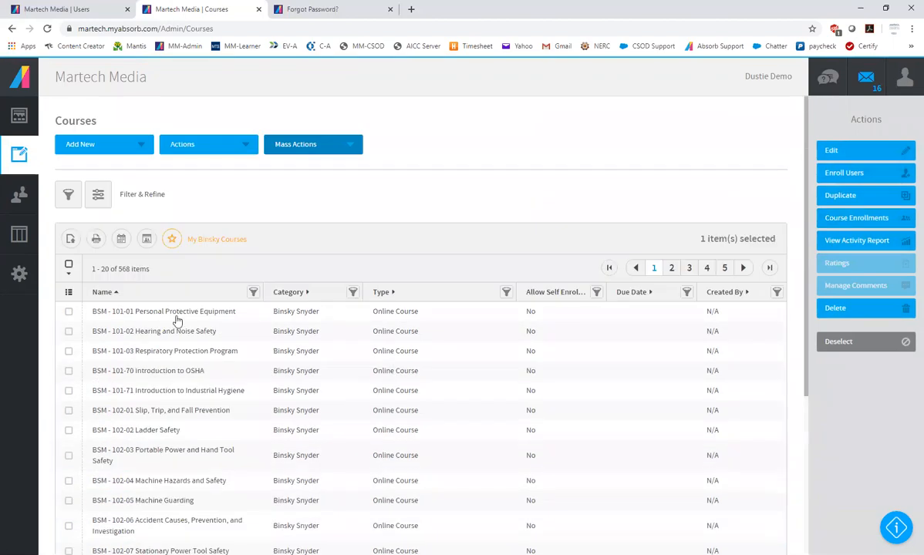
# Start a new online course, examine the Assessment learning object settings in its syllabus, and discard both the object and the course
pyautogui.click(80, 142)
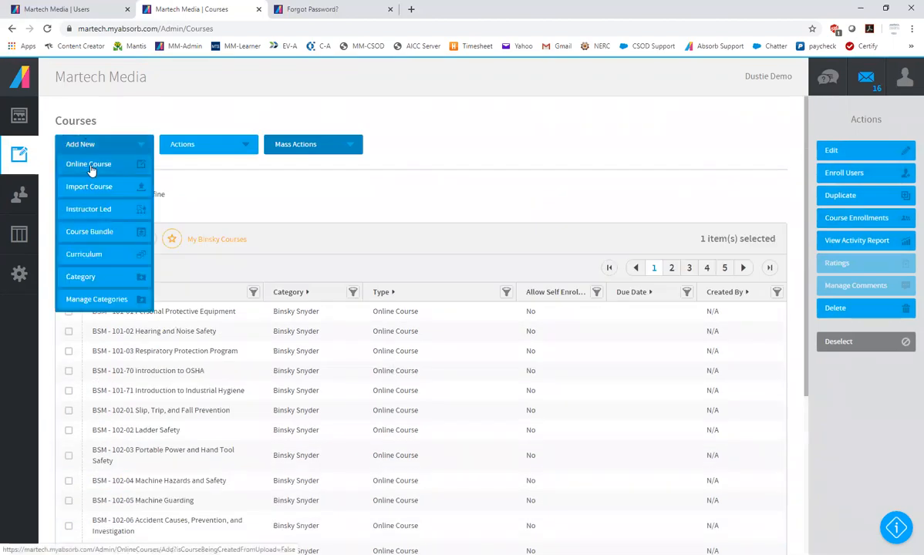
pyautogui.click(90, 166)
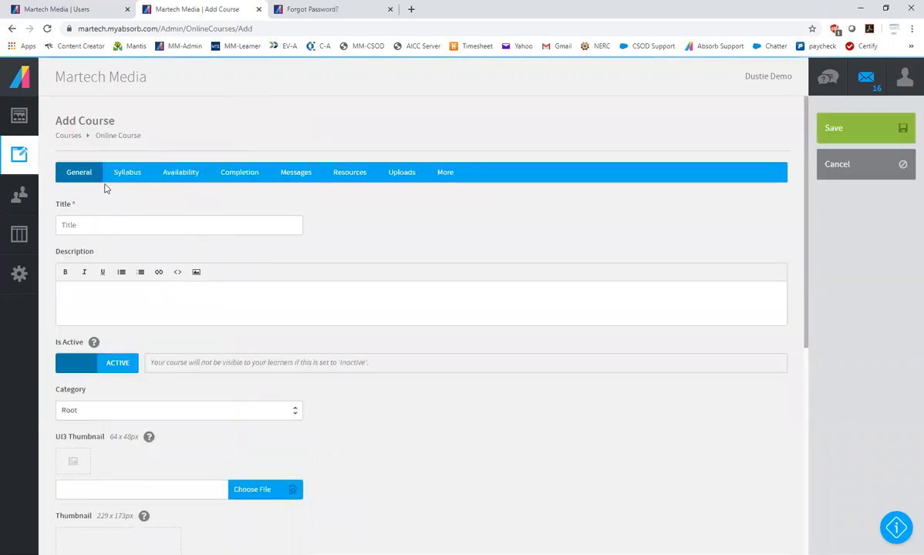
pyautogui.click(129, 177)
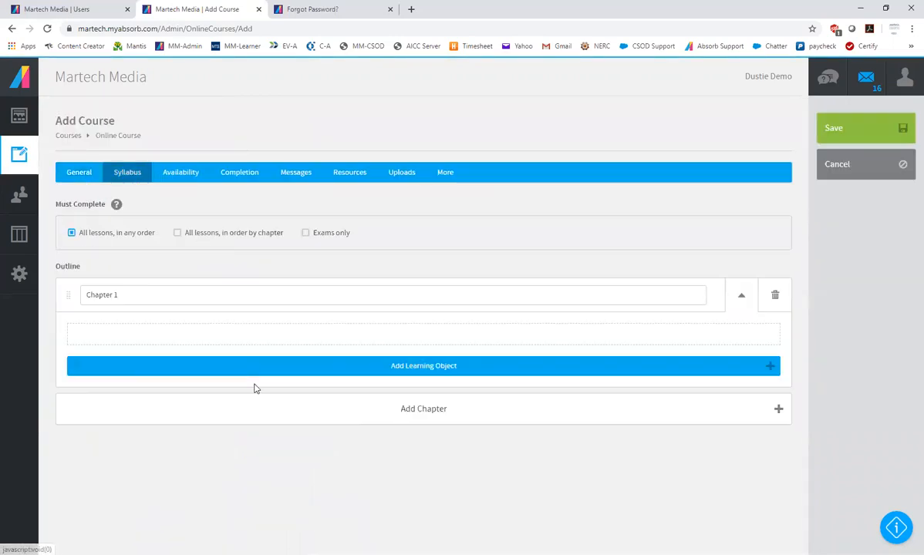
pyautogui.click(456, 367)
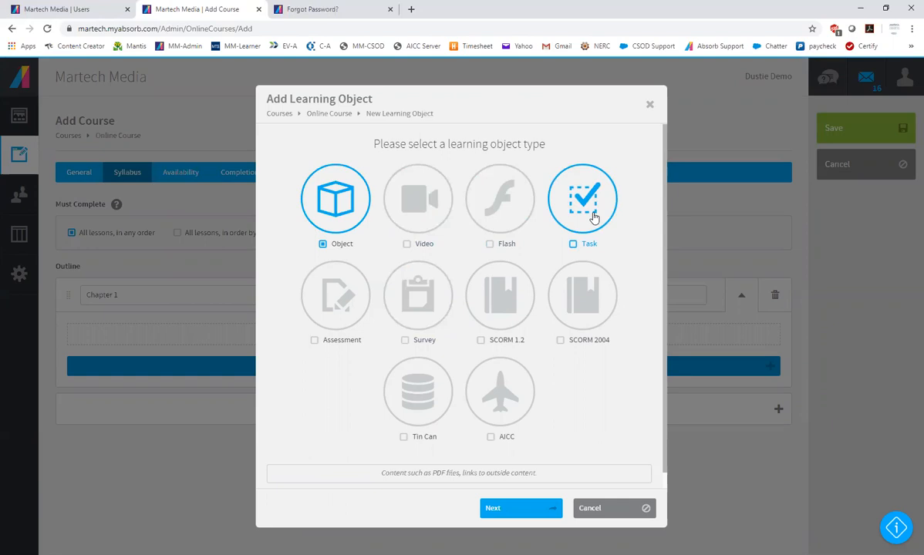
pyautogui.click(345, 295)
pyautogui.click(507, 508)
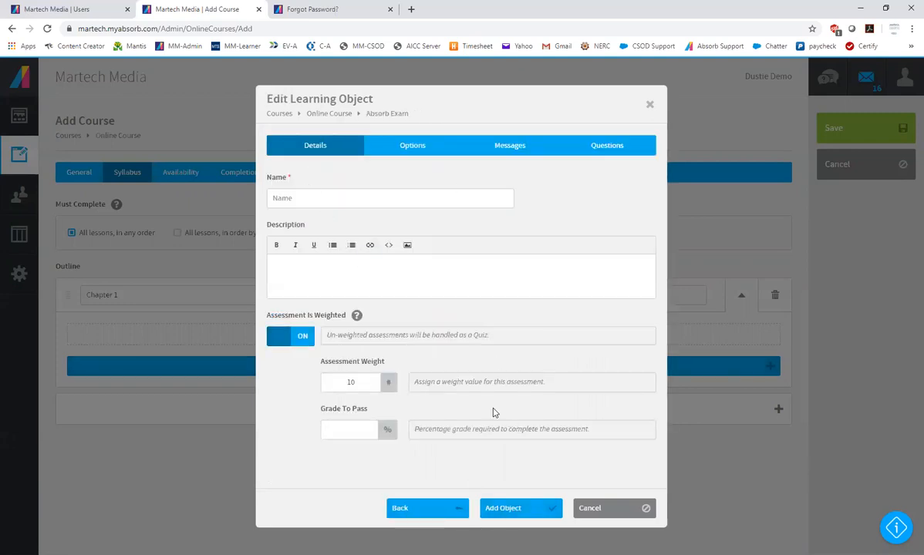
pyautogui.click(609, 511)
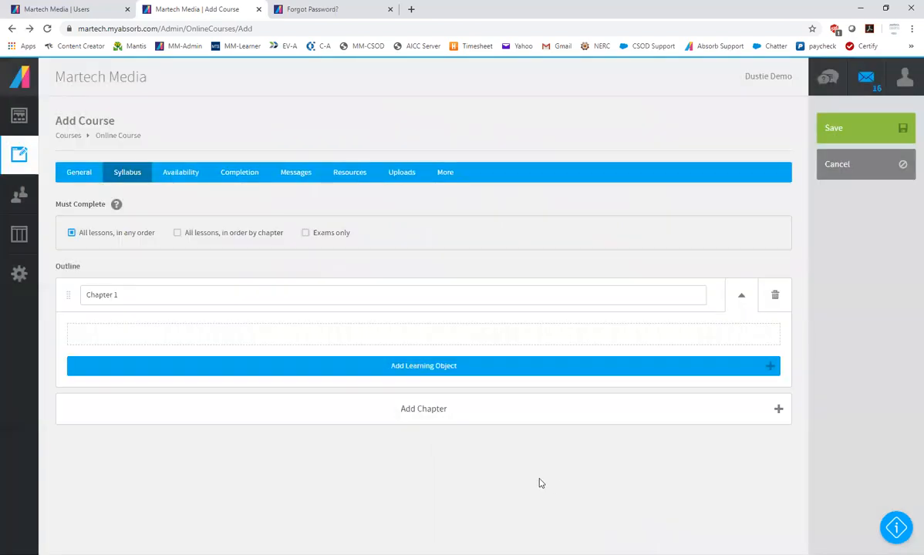
pyautogui.click(855, 178)
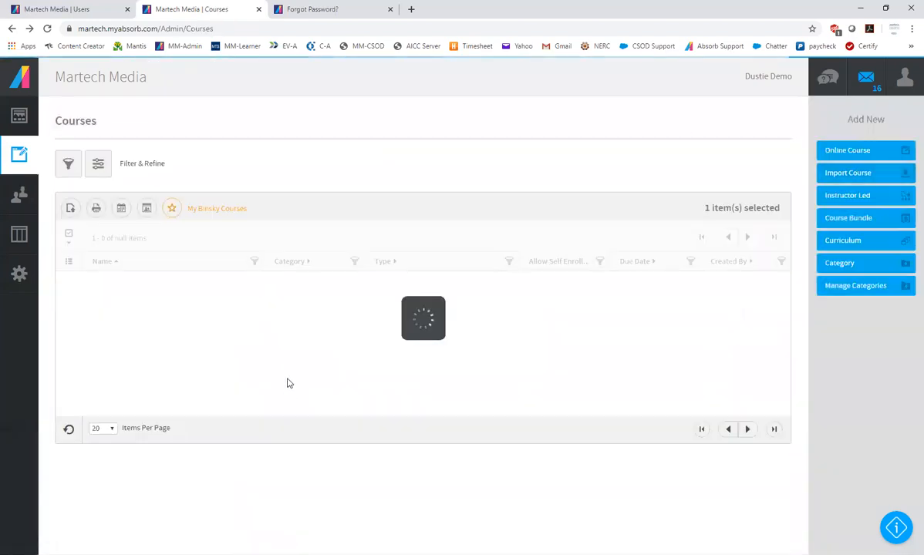
# Examine the source link of the AICC lesson in the BSM - 101-03 Respiratory Protection Program syllabus, exit without saving, and deselect the course
pyautogui.click(192, 351)
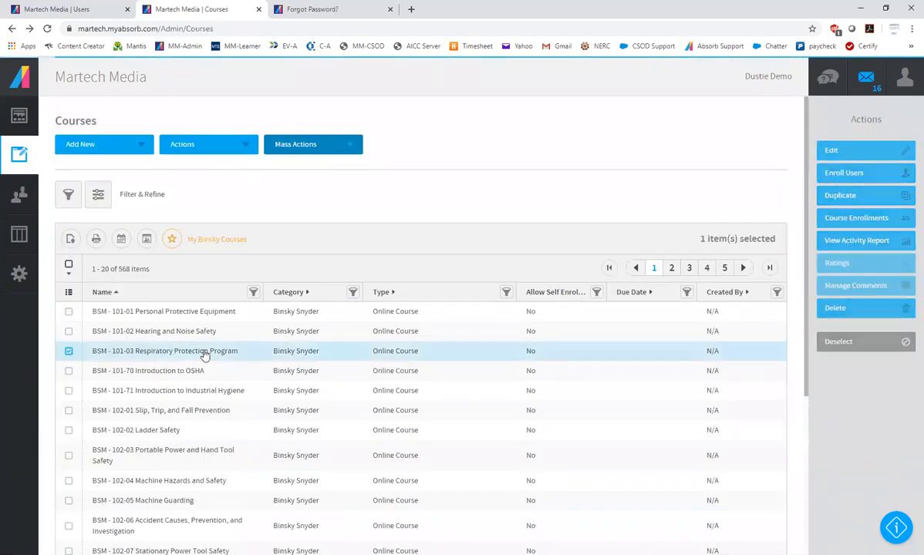
pyautogui.click(840, 150)
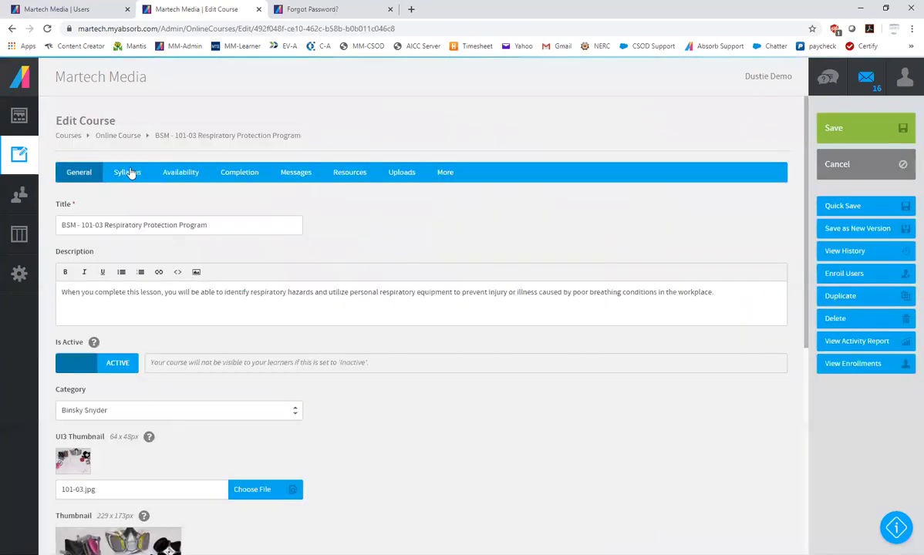
pyautogui.click(128, 173)
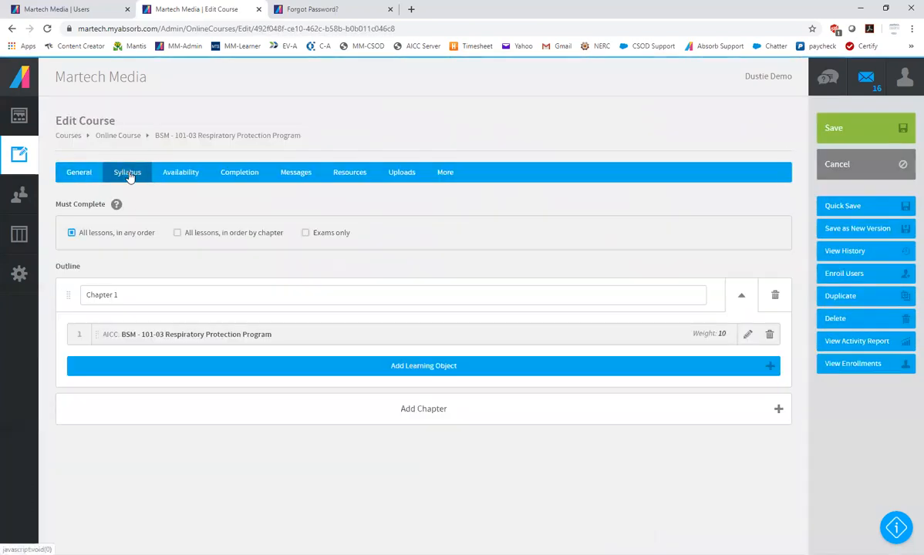
pyautogui.click(747, 336)
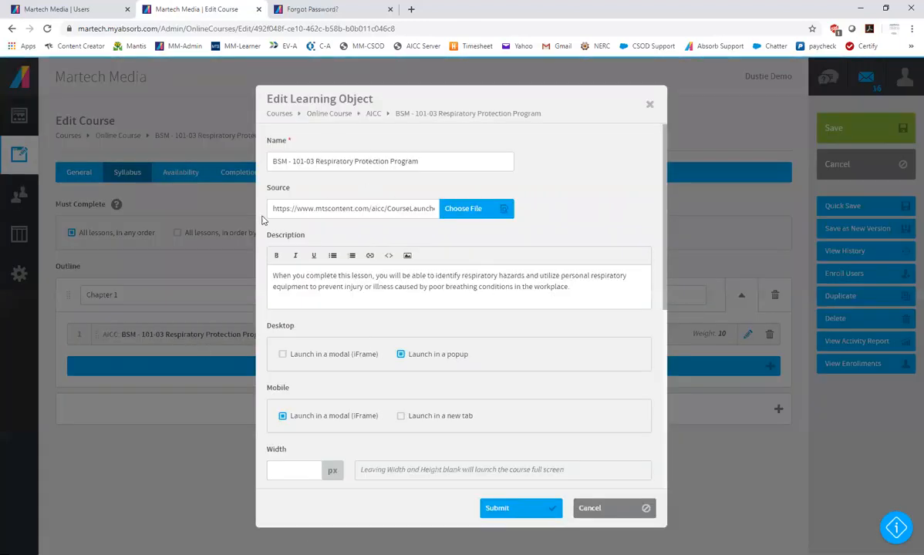
pyautogui.moveTo(295, 208); pyautogui.dragTo(439, 209)
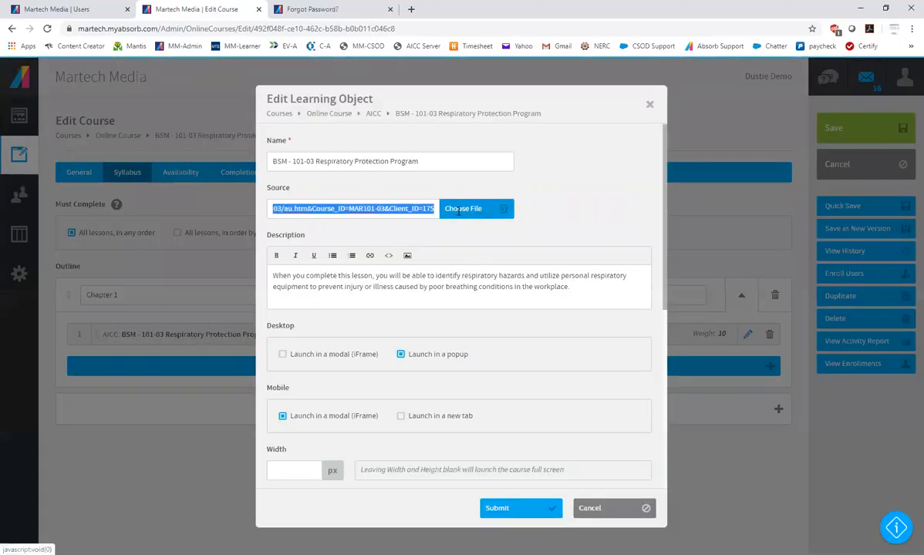
pyautogui.click(370, 208)
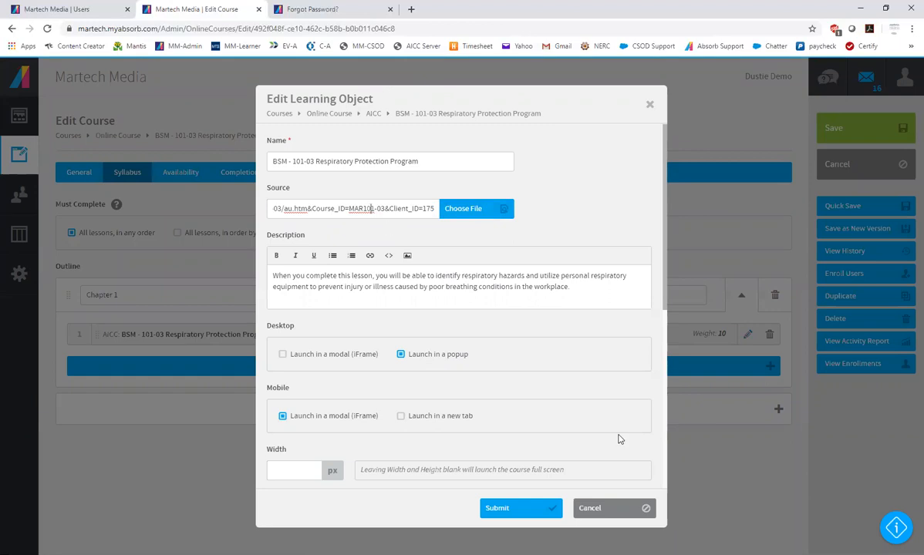
pyautogui.click(617, 508)
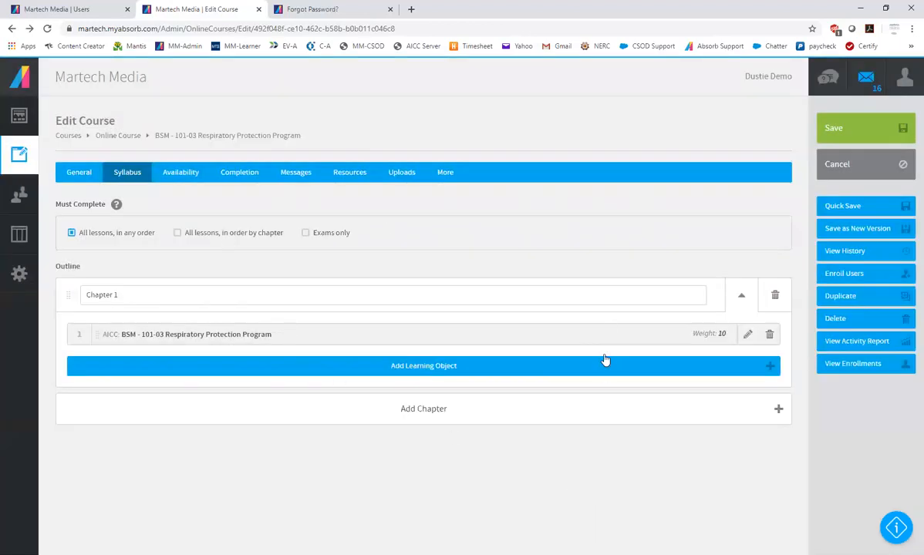
pyautogui.click(853, 169)
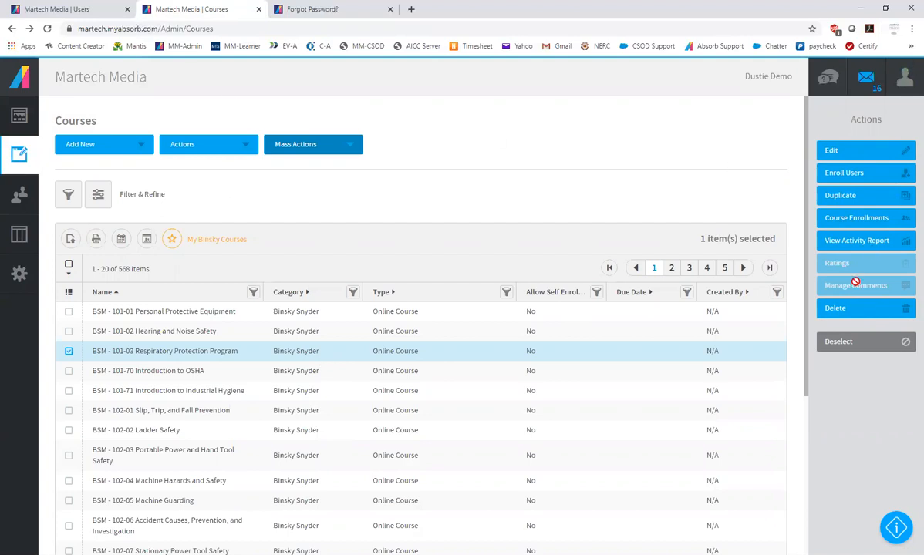
pyautogui.click(864, 348)
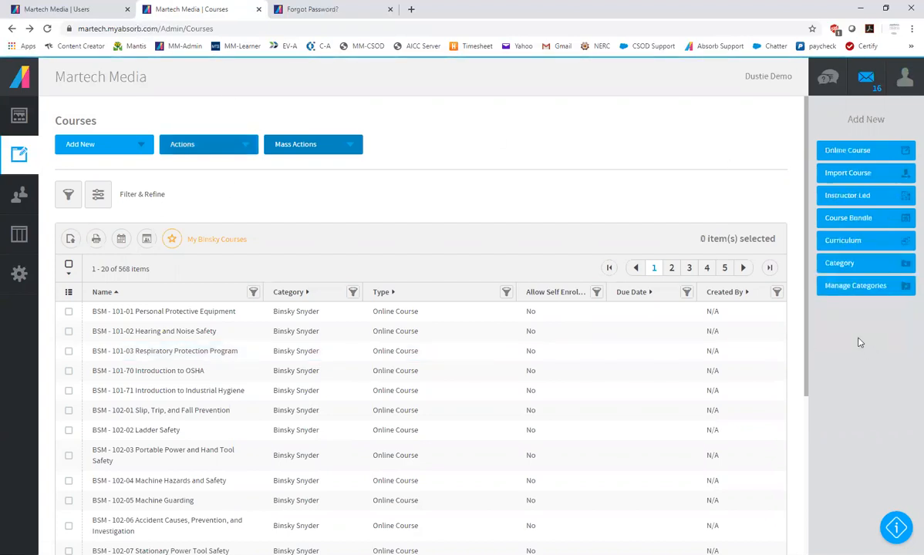